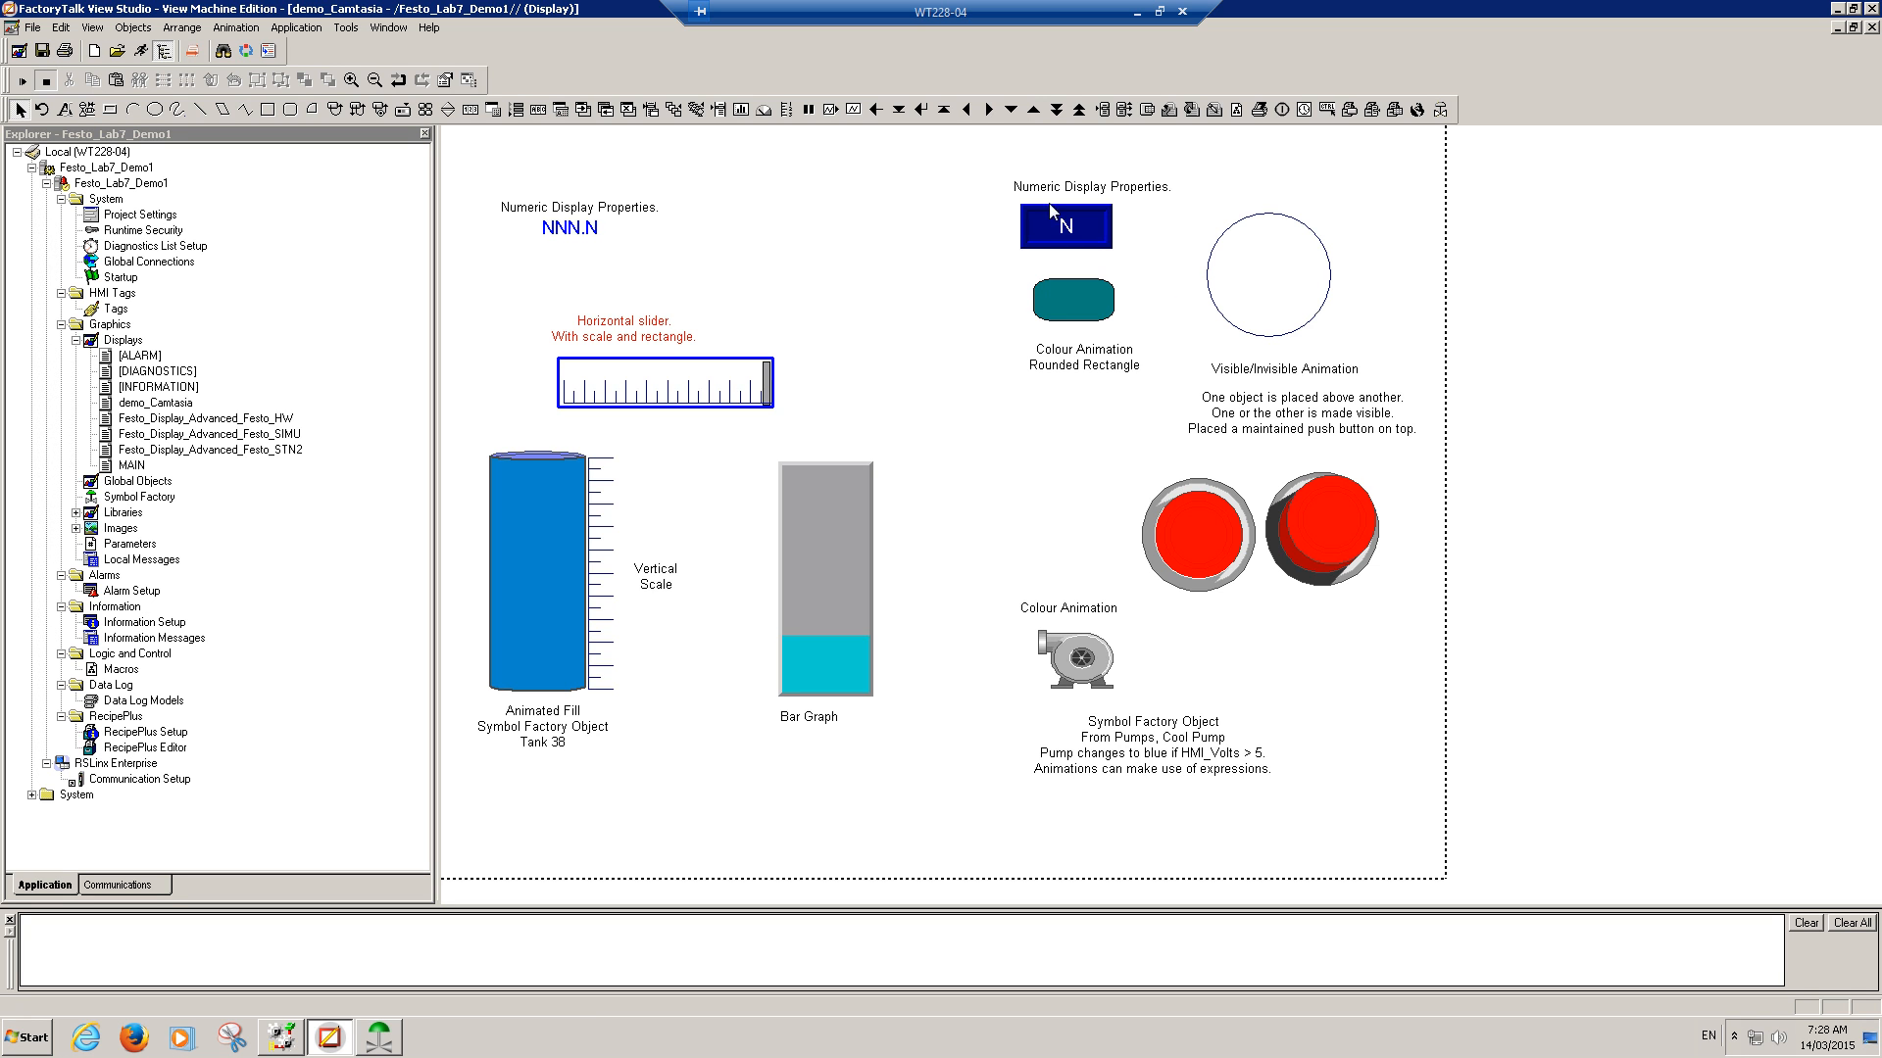
Step: Draw a maintained push button beside the NNN.N numeric display and set its border width to 1
click(359, 110)
drag(735, 173, 870, 285)
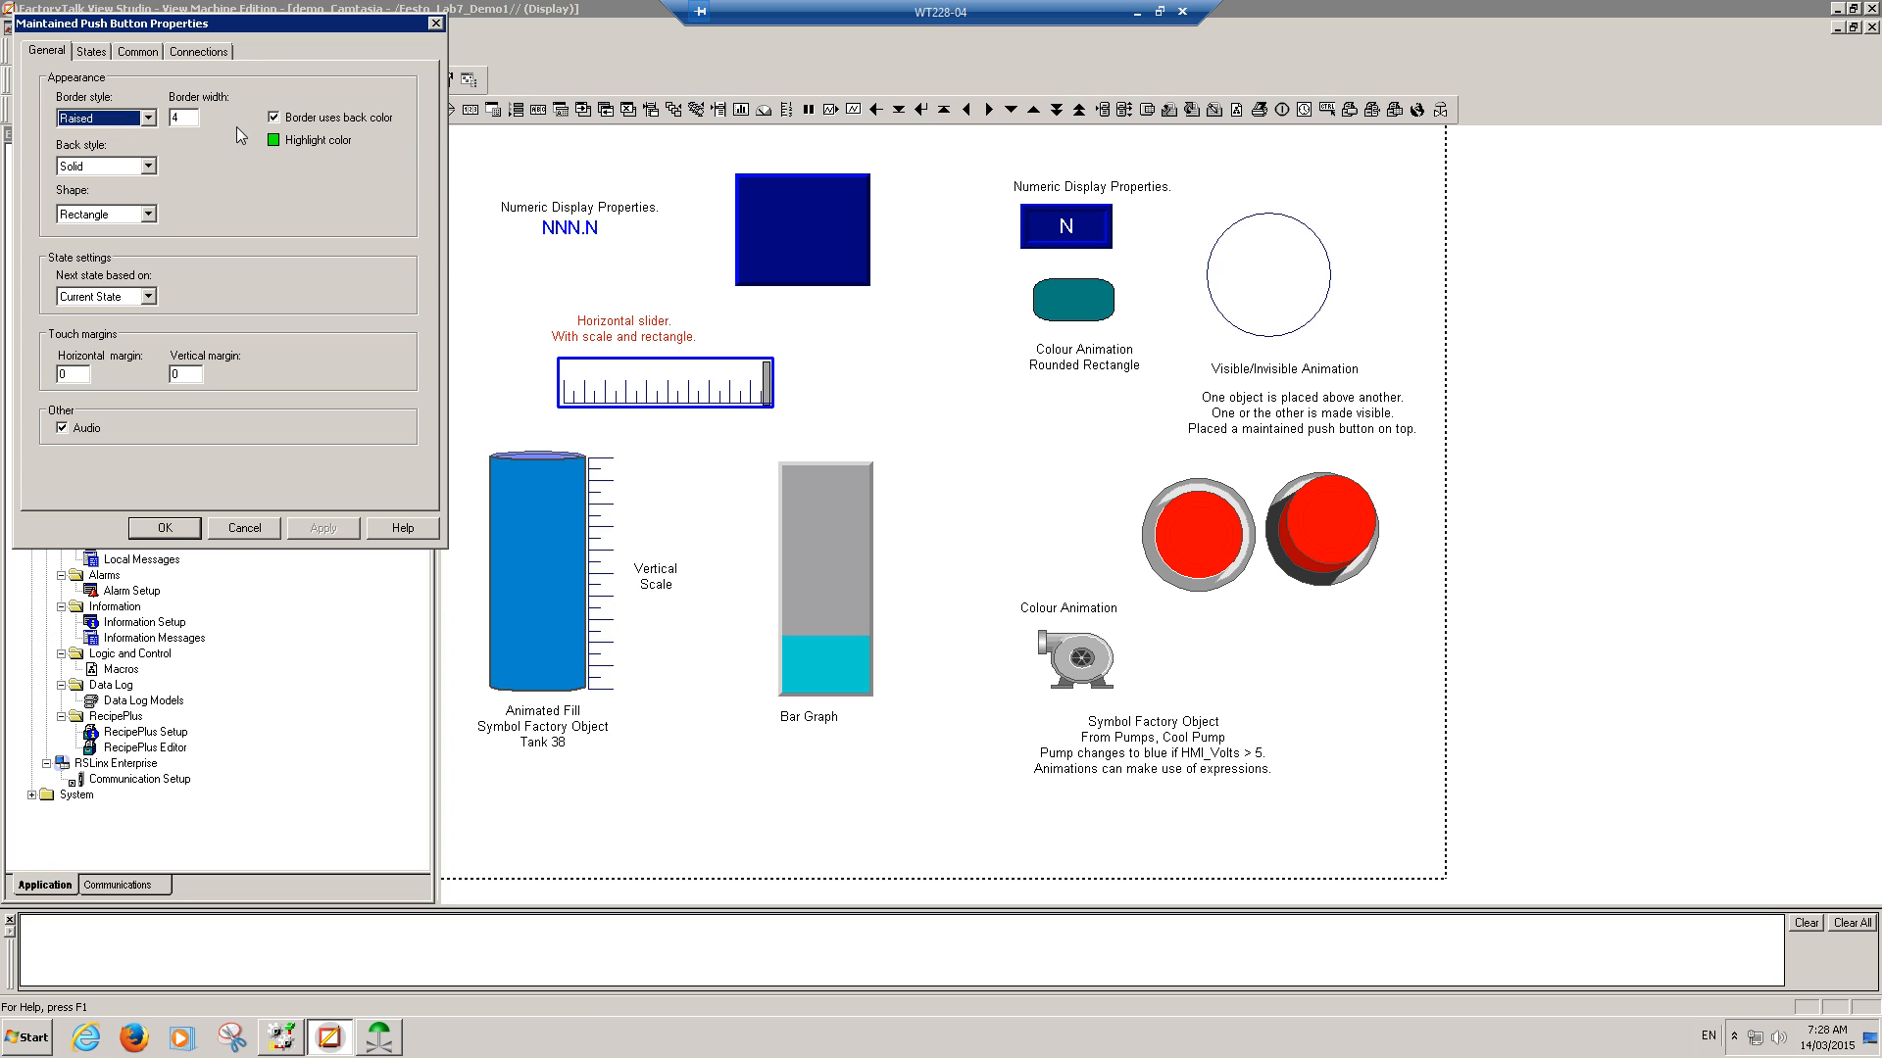
click(191, 120)
key(BackSpace)
text(1)
Step: Give the new push button a transparent back style and a circle shape, with audio turned off
click(151, 167)
click(137, 197)
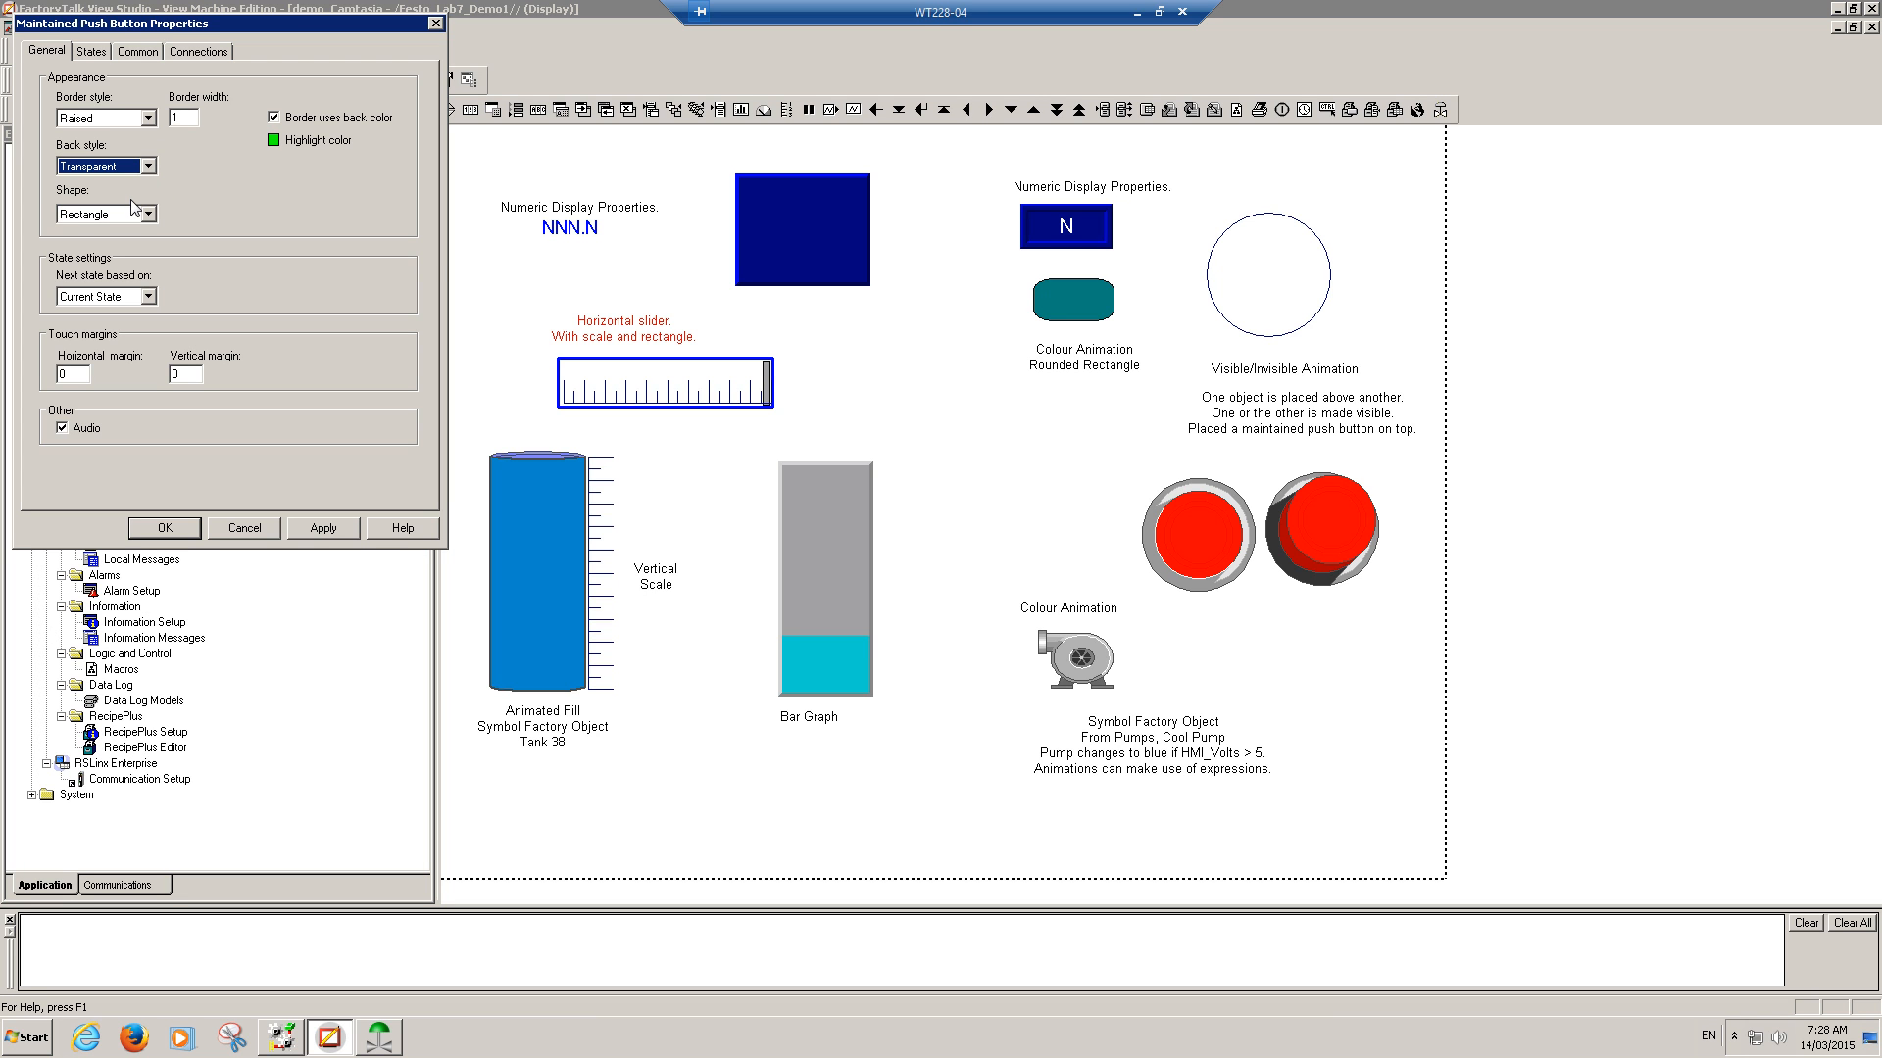
click(157, 214)
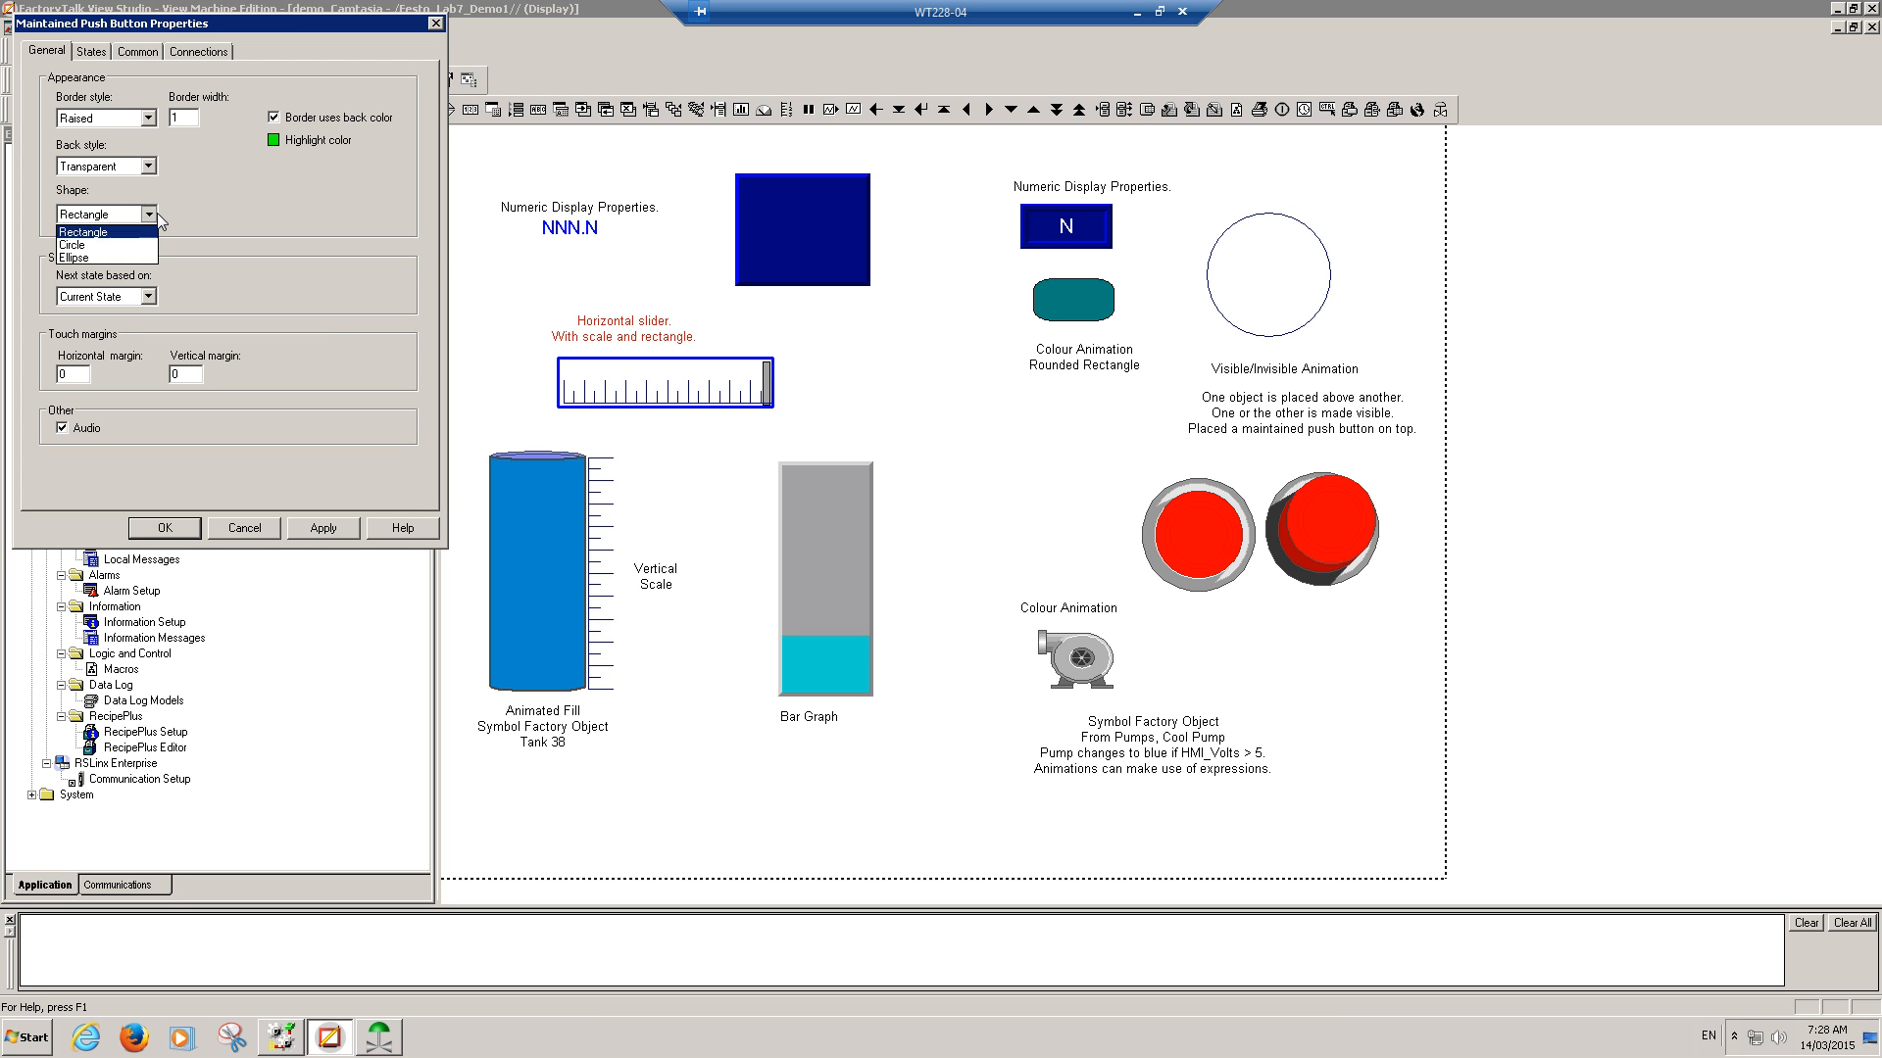
click(102, 247)
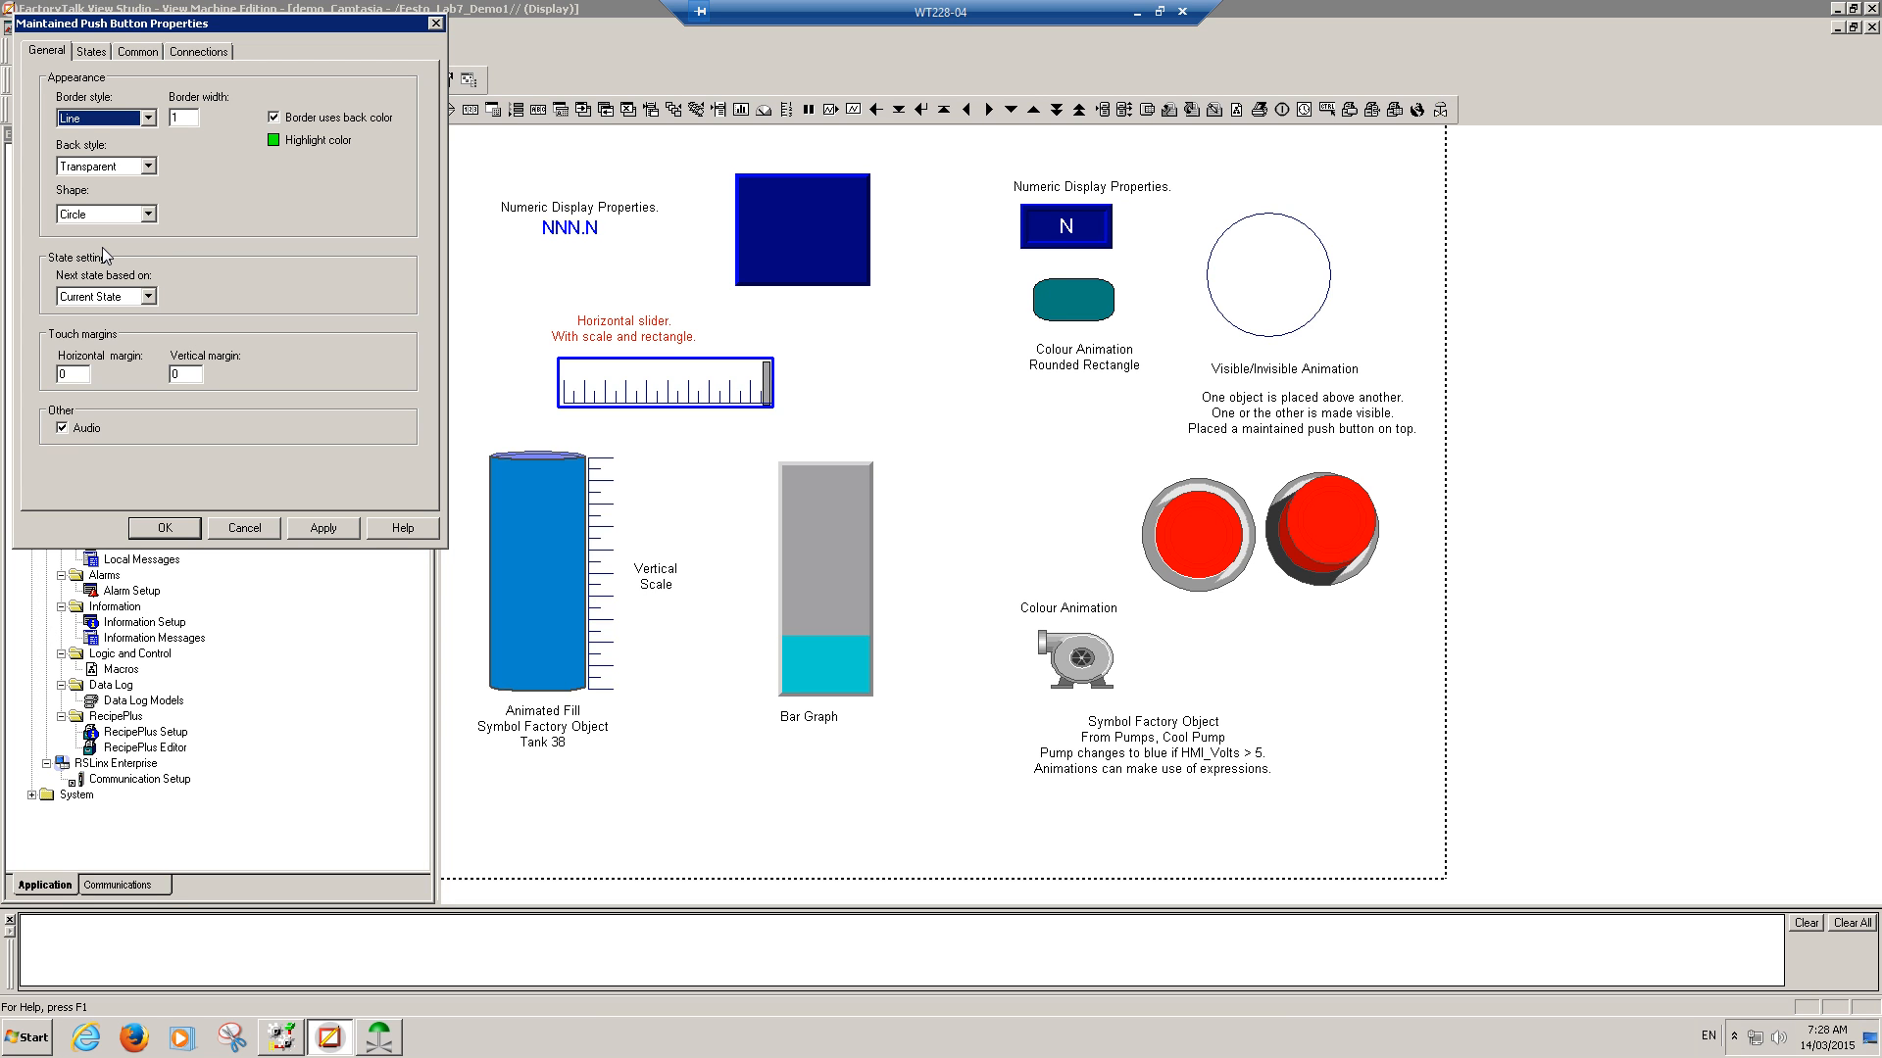
click(63, 429)
click(331, 532)
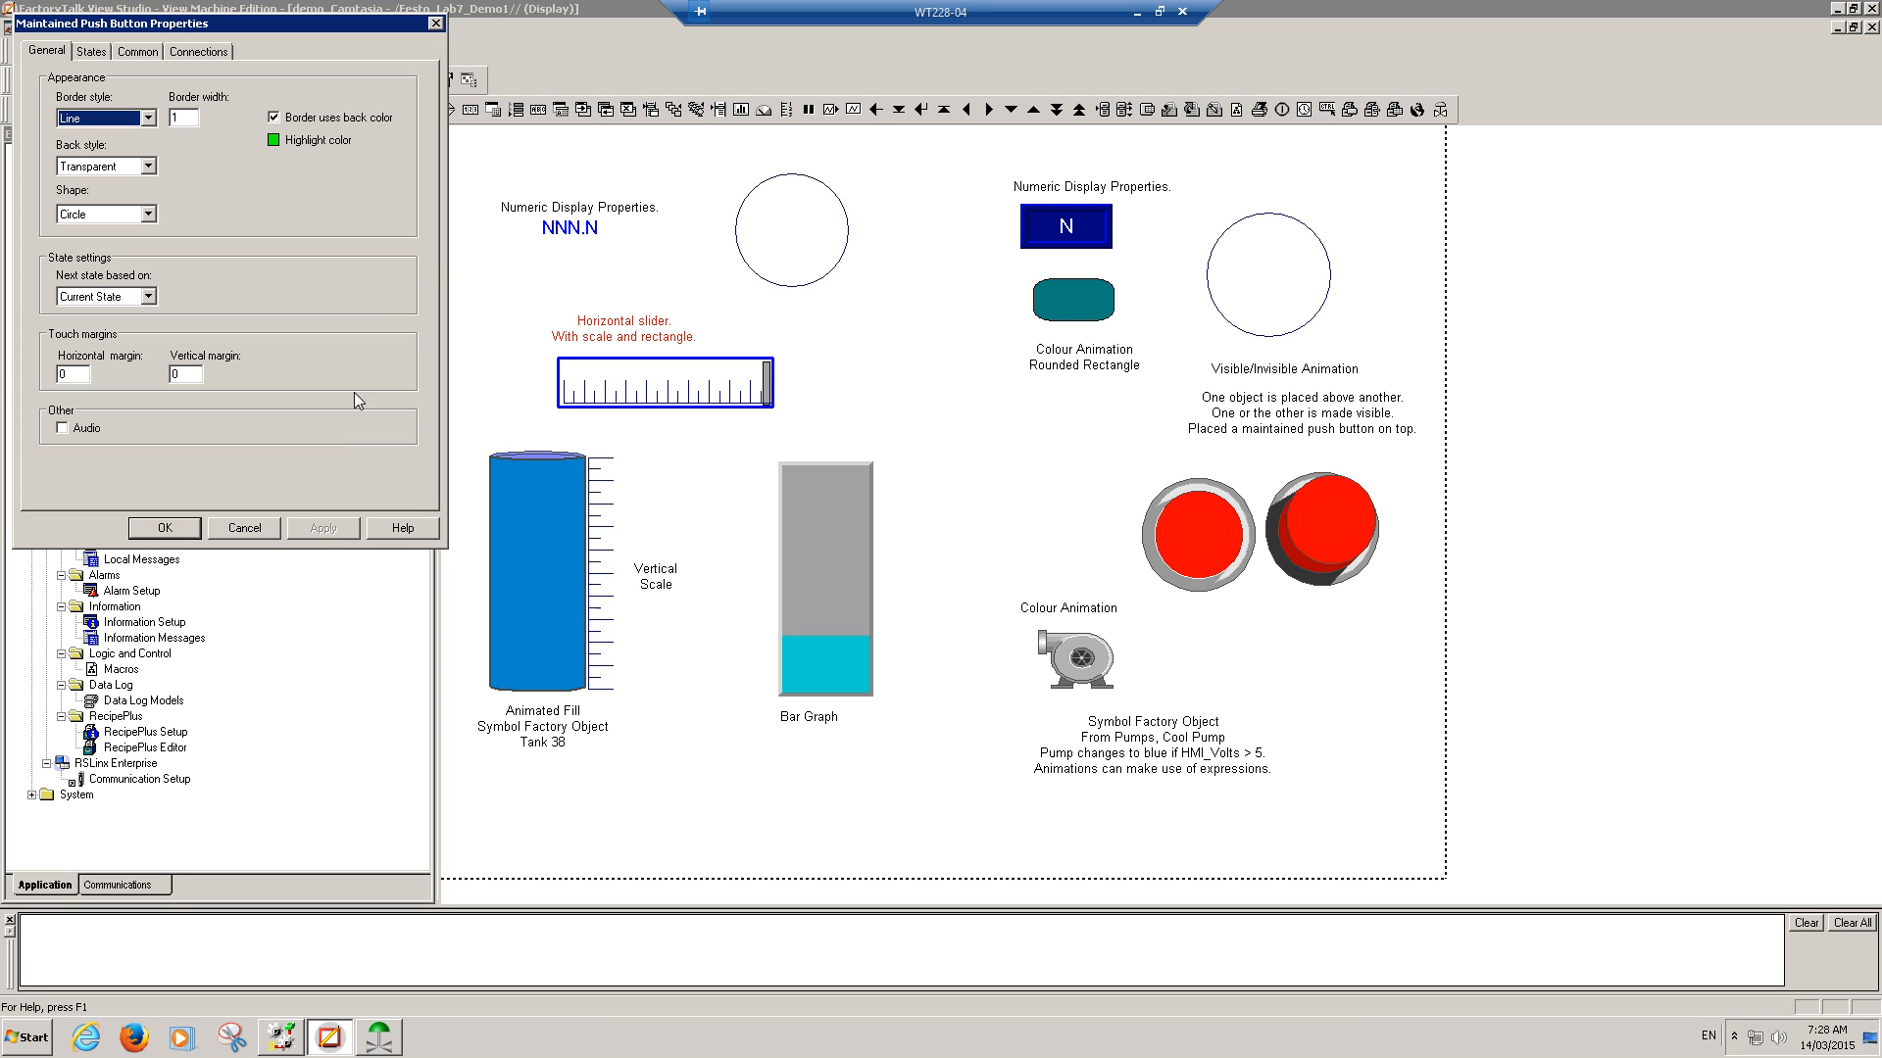
Step: Connect the push button's Value to the HMI_BIT tag in STN4's Festo_Testing_Program
click(206, 55)
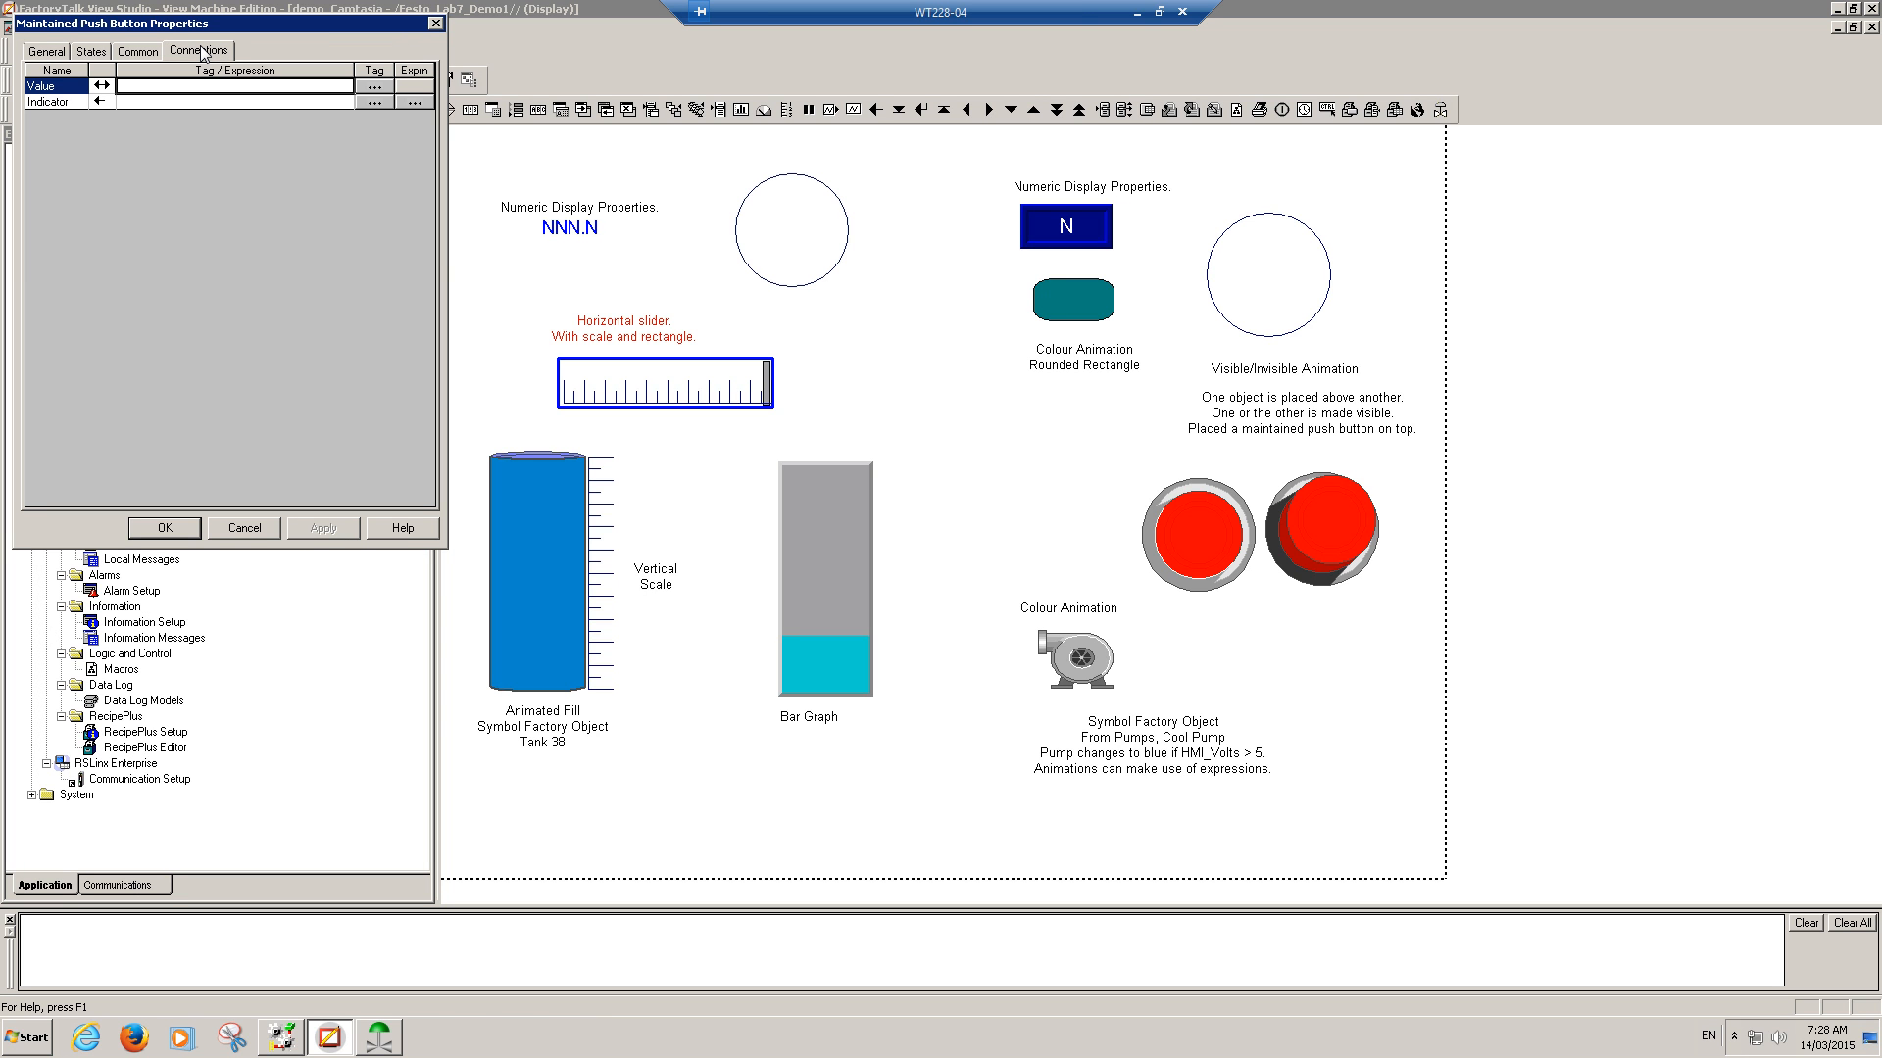
click(373, 87)
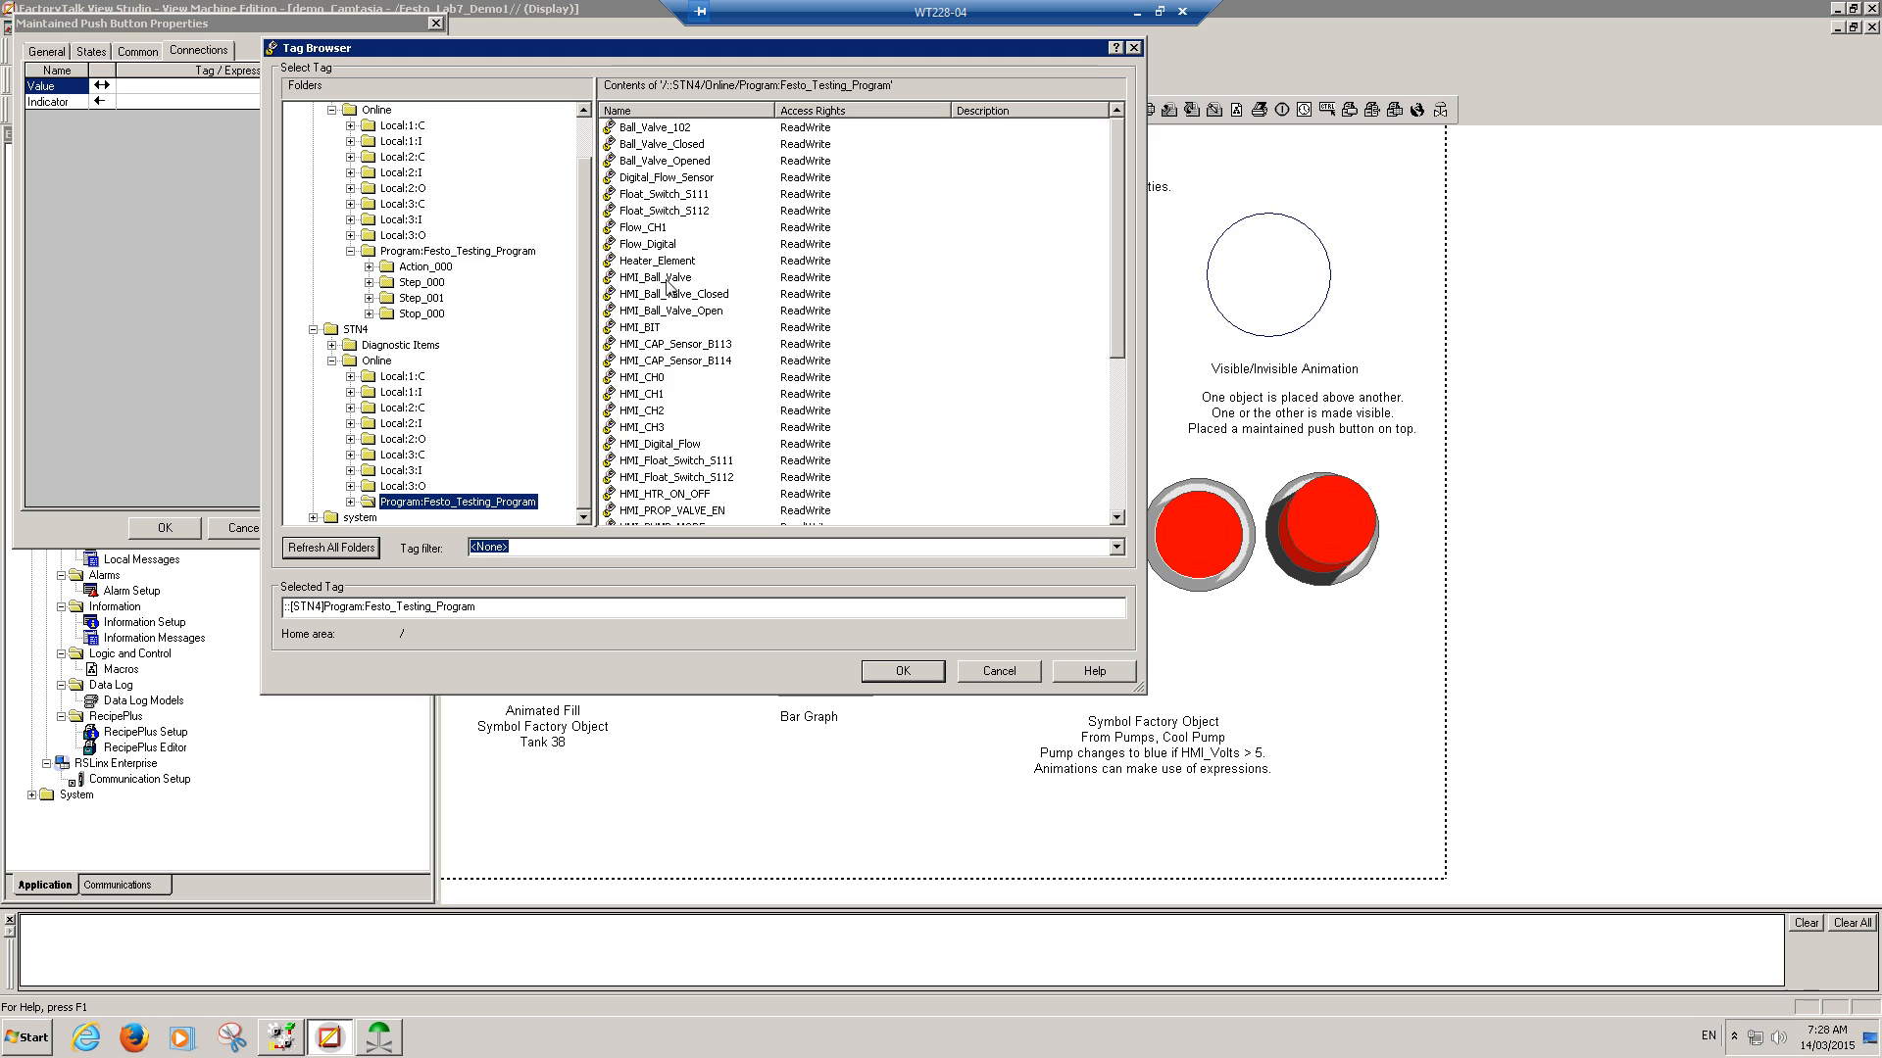
double_click(642, 328)
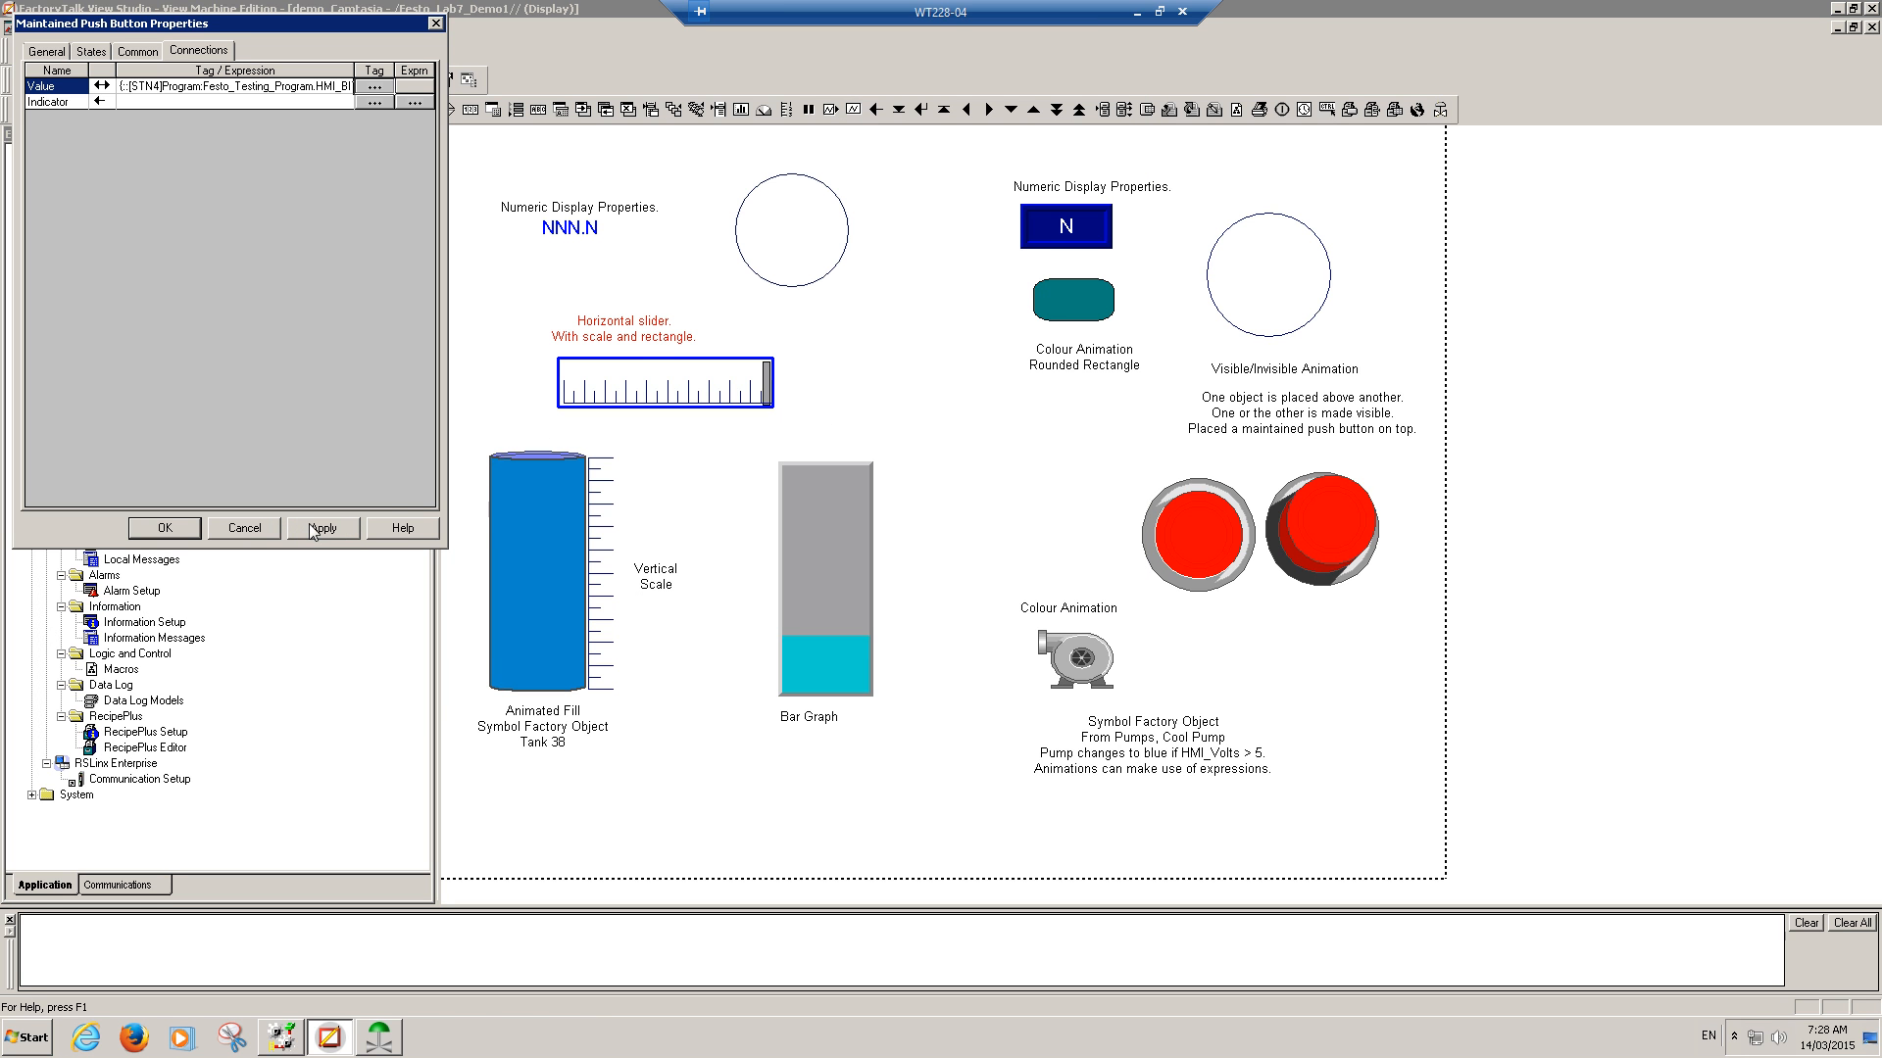
click(176, 530)
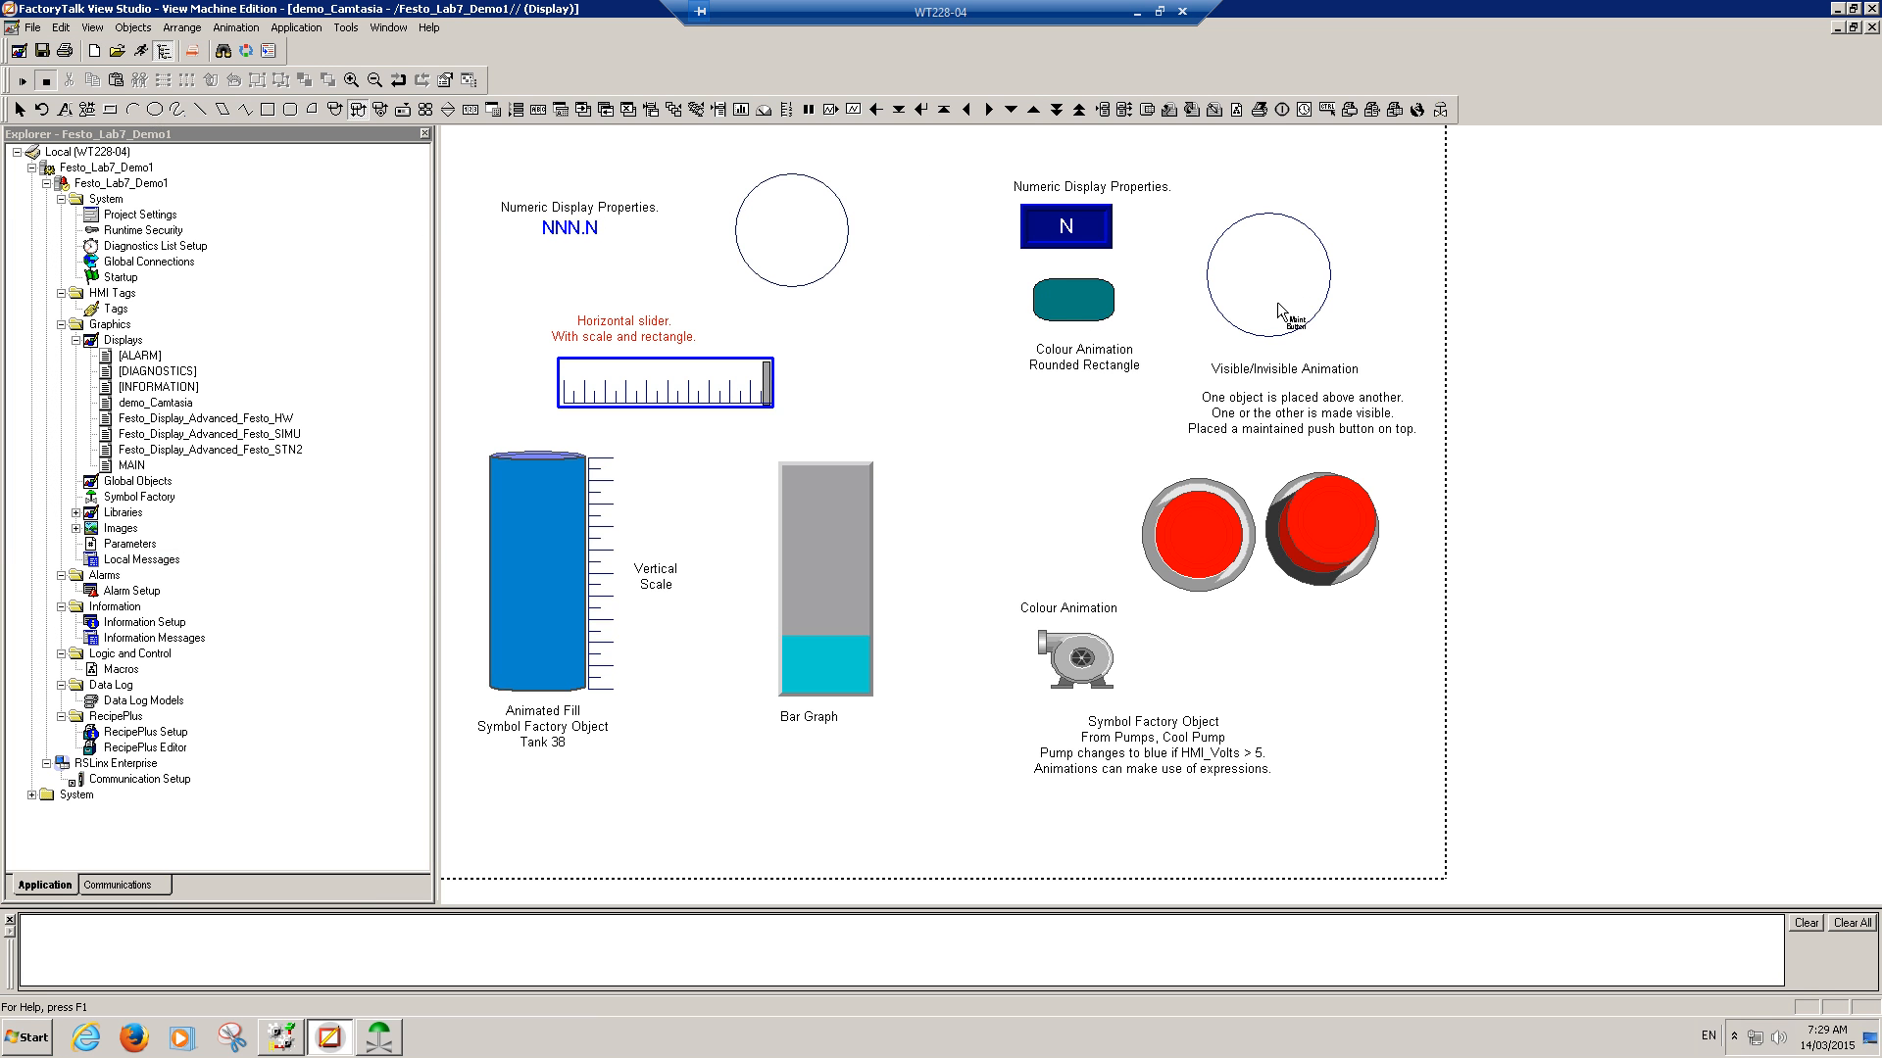
Step: Delete the newly added circular push button beside the NNN.N numeric display
click(765, 231)
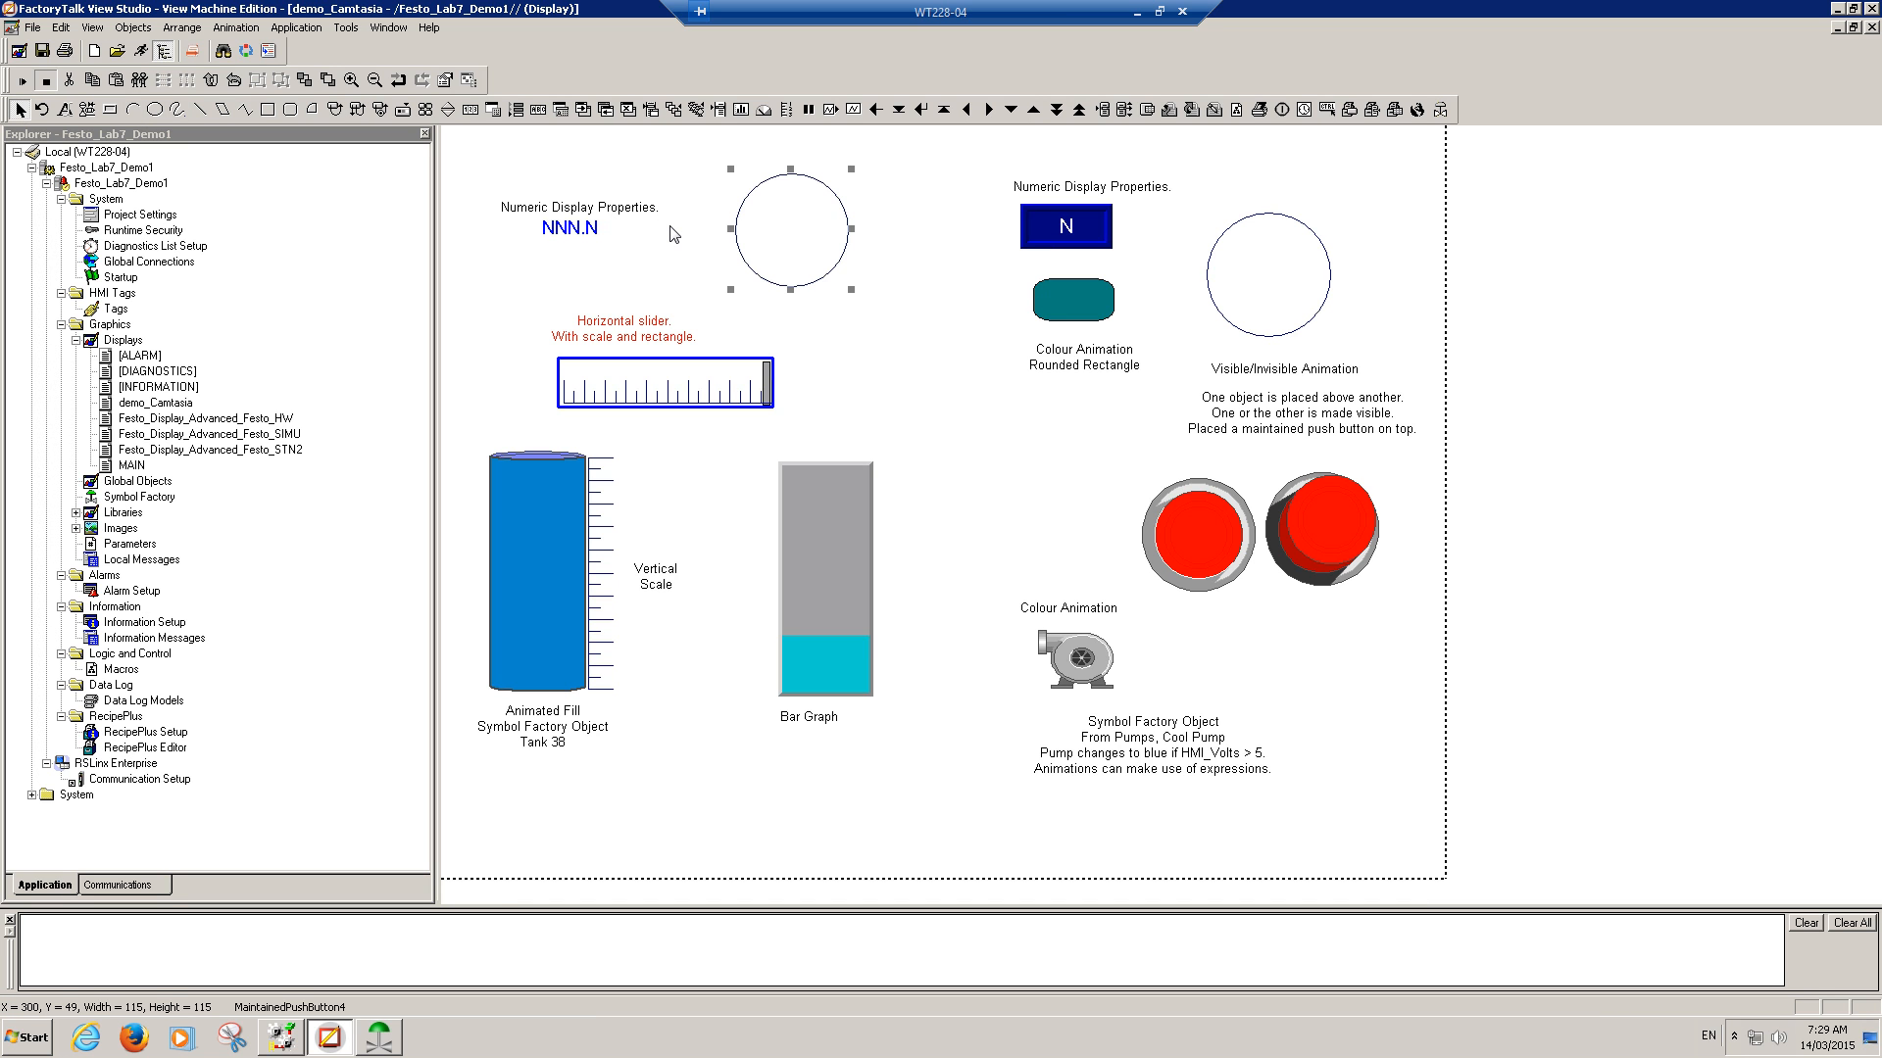
key(Delete)
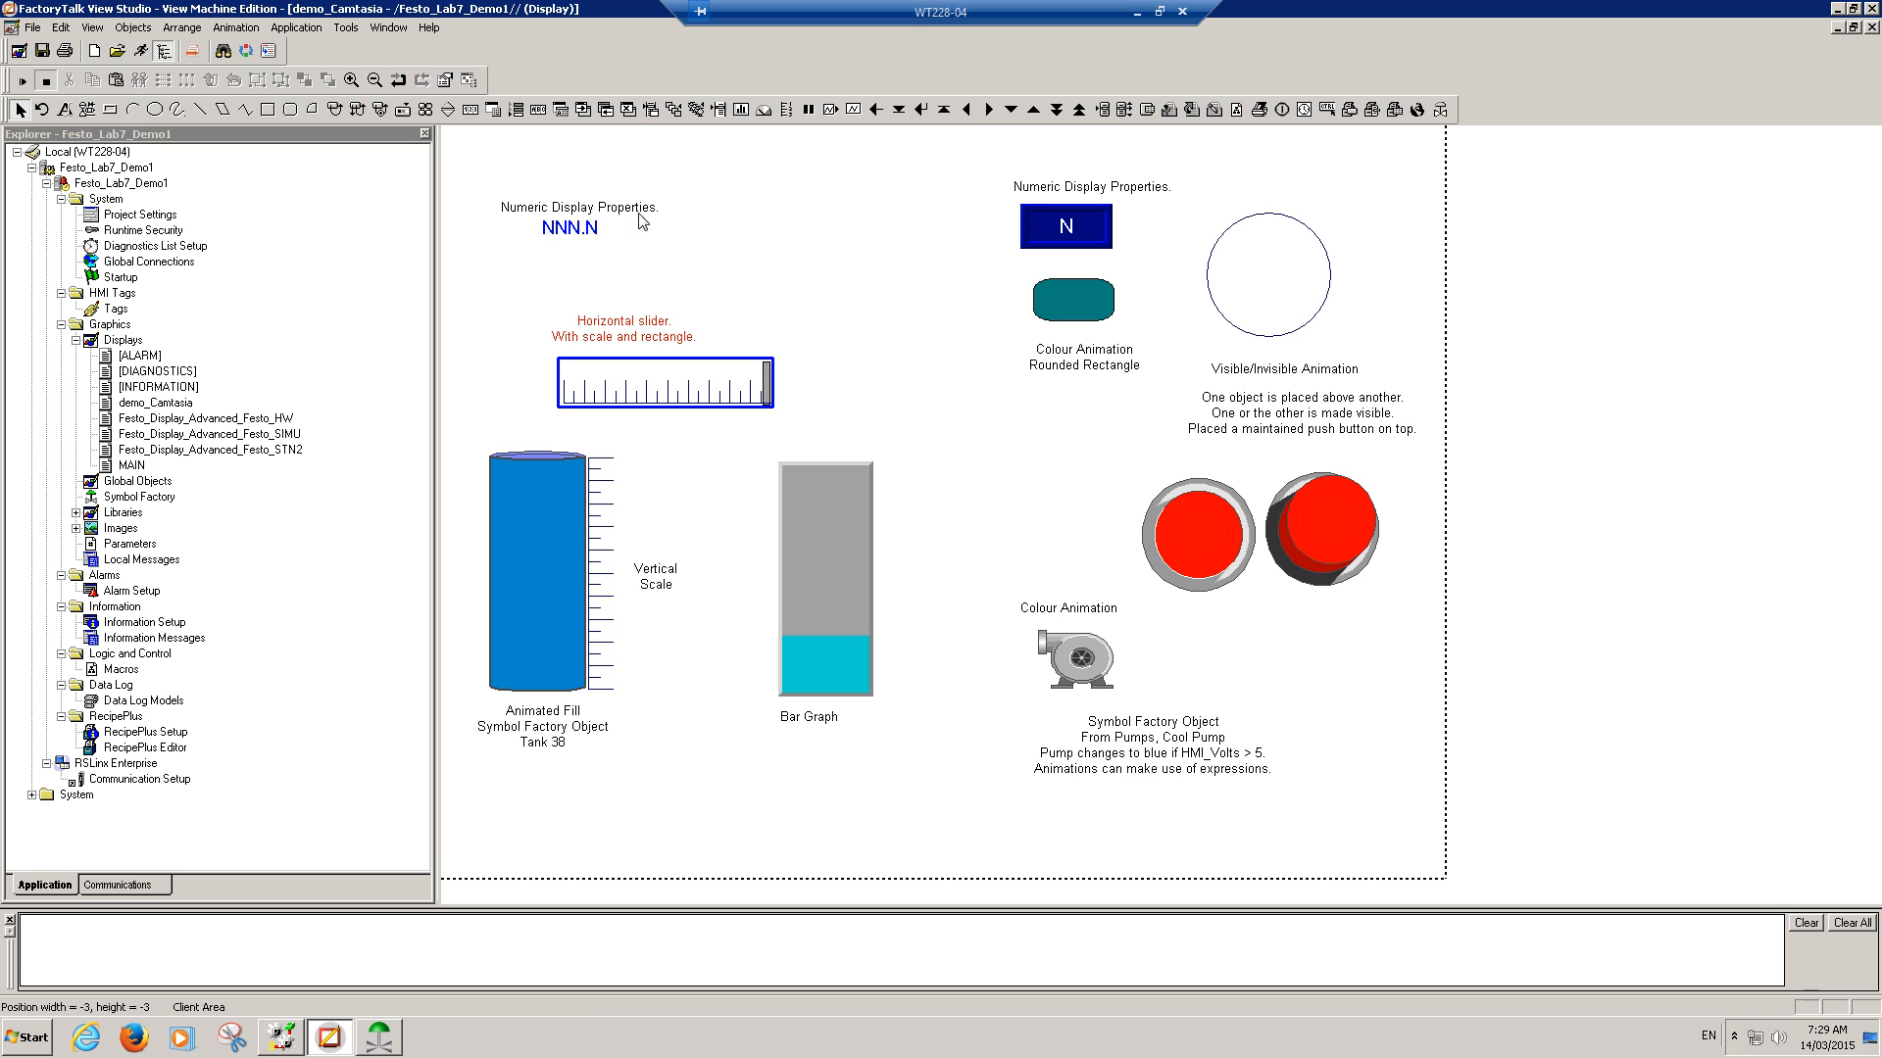
click(1207, 552)
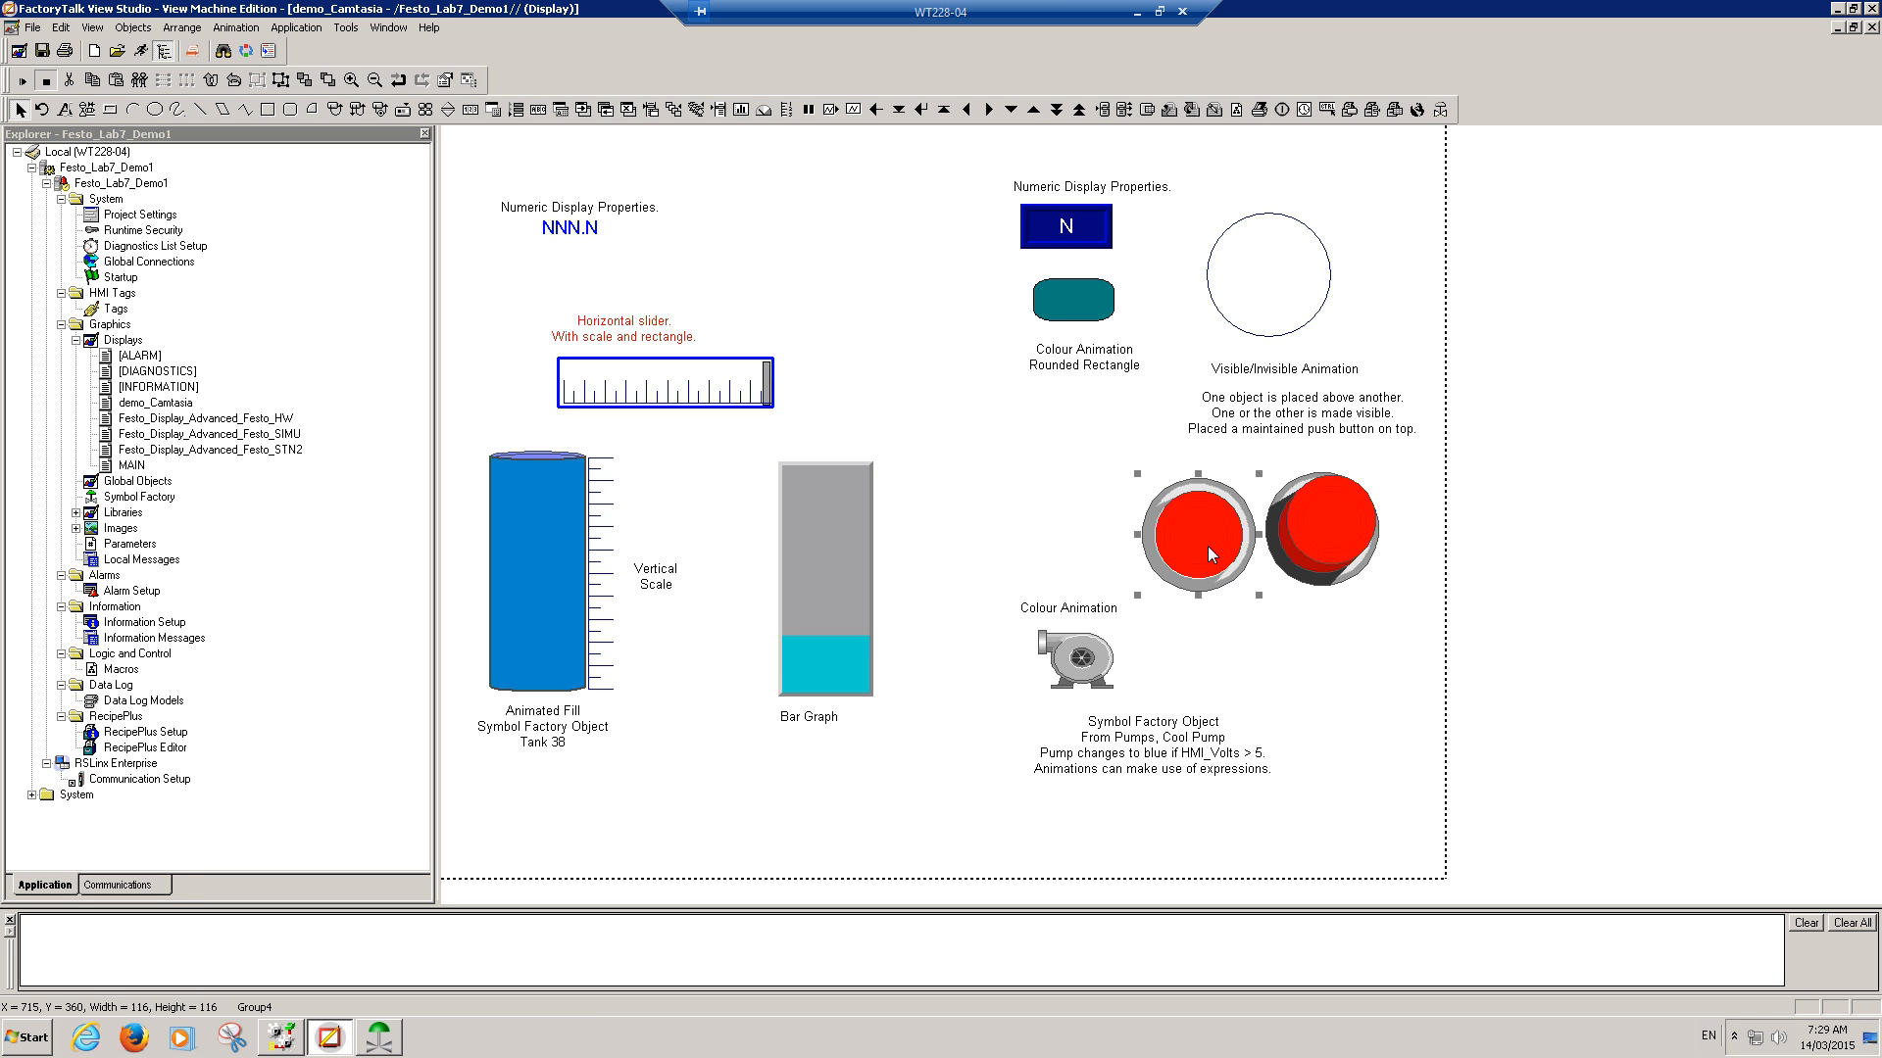
right_click(1210, 554)
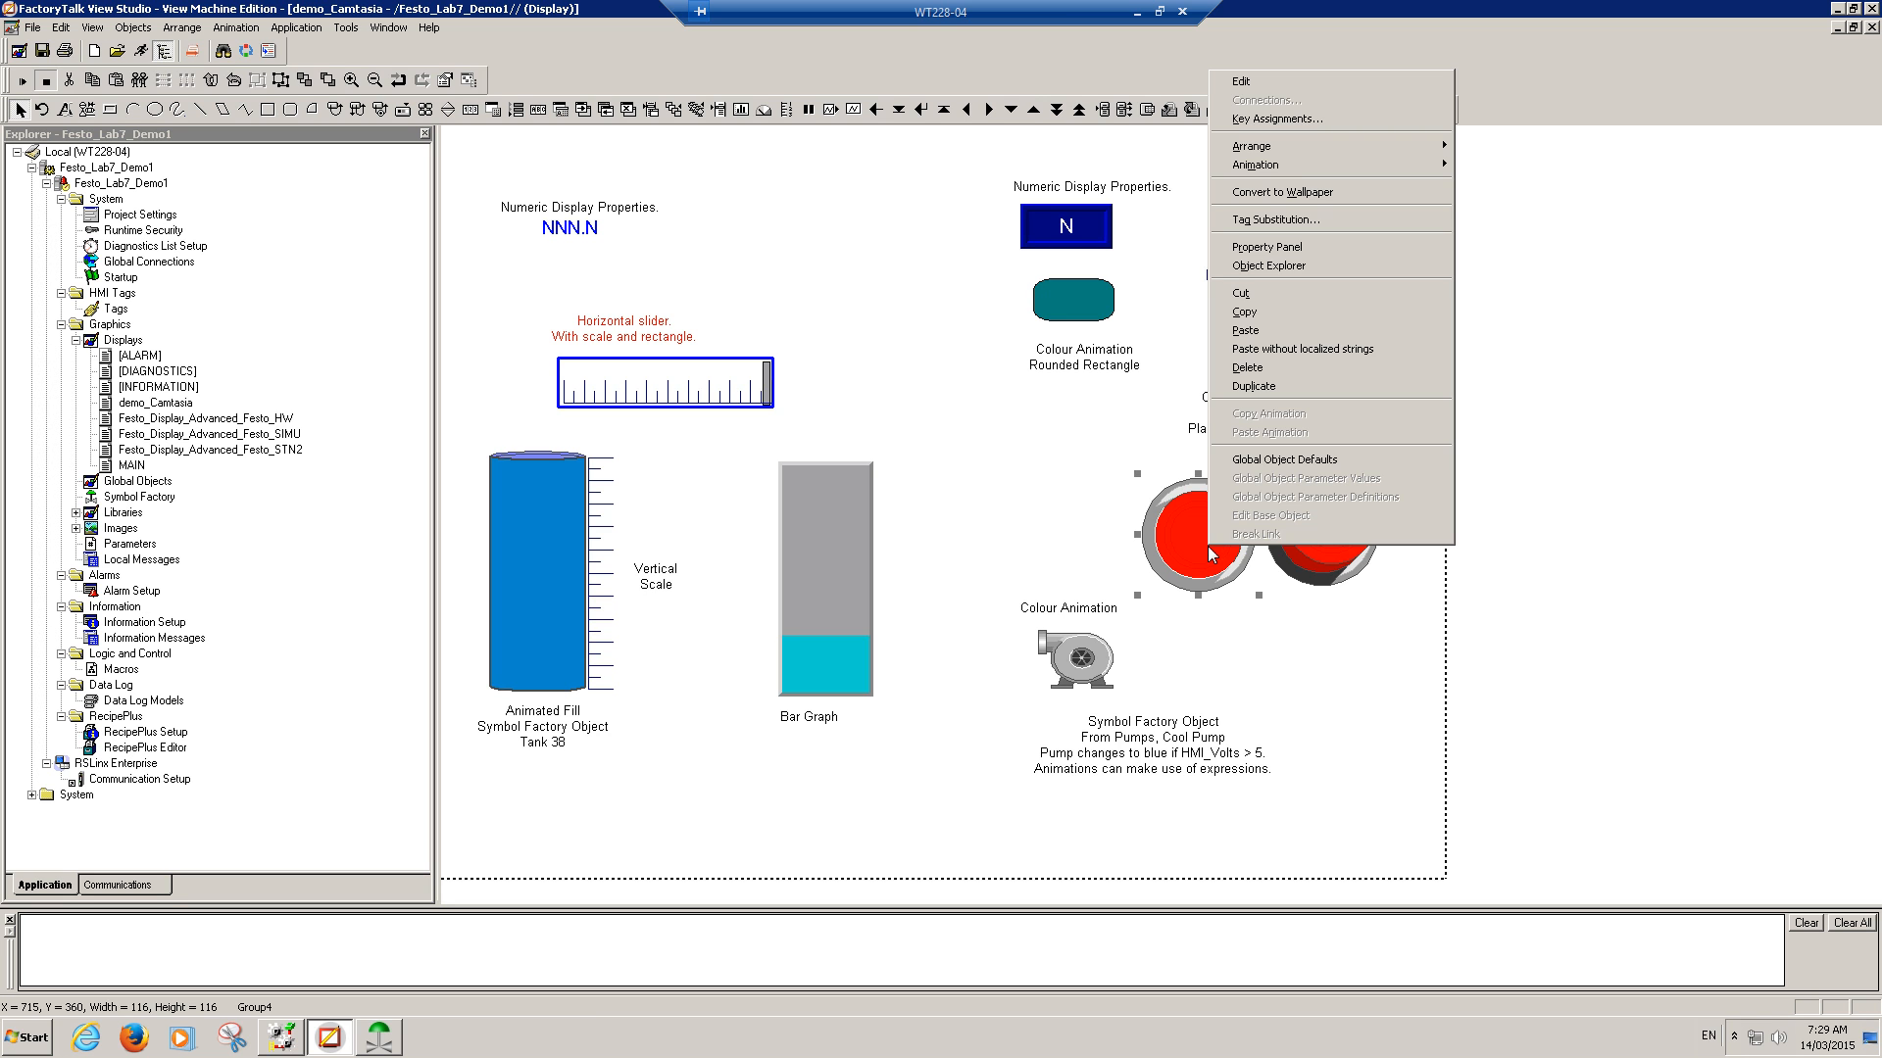
click(1058, 459)
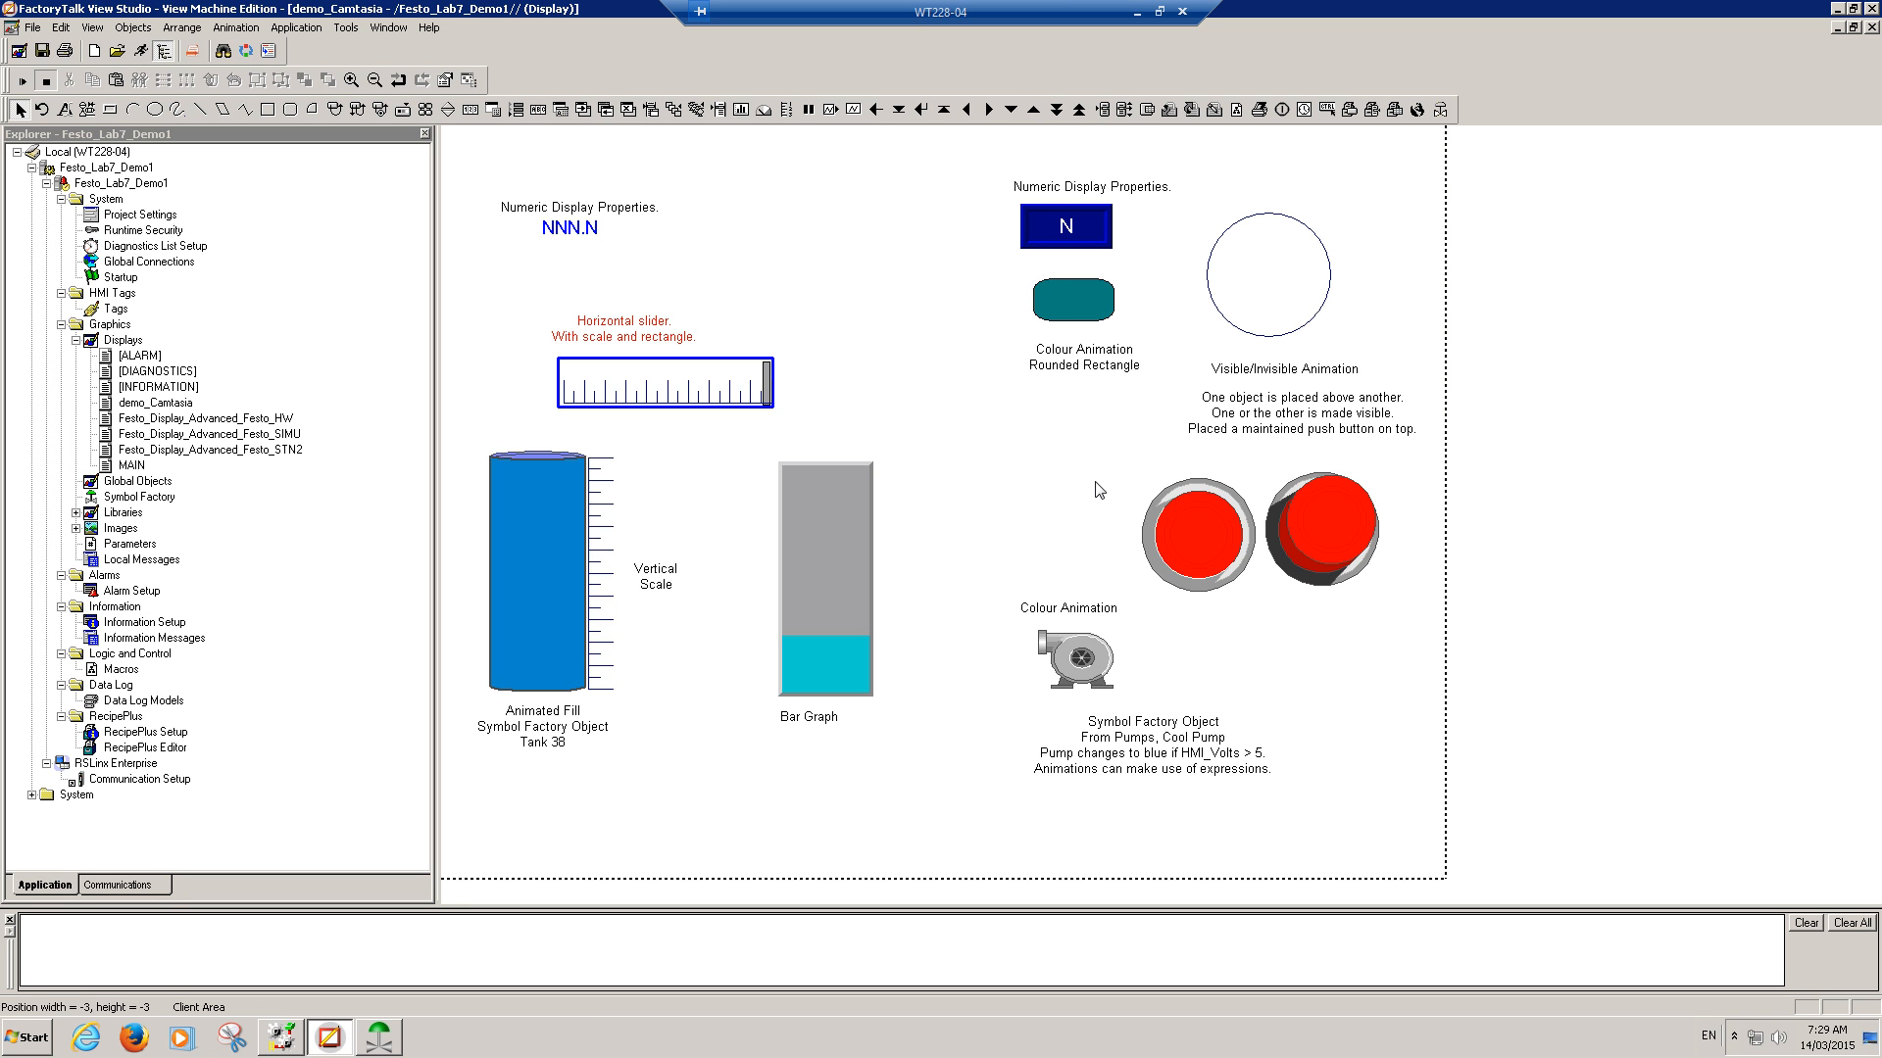
Step: Paste a copy of the pressed 3-D red button from Symbol Factory into the display, and delete that copy
click(1439, 109)
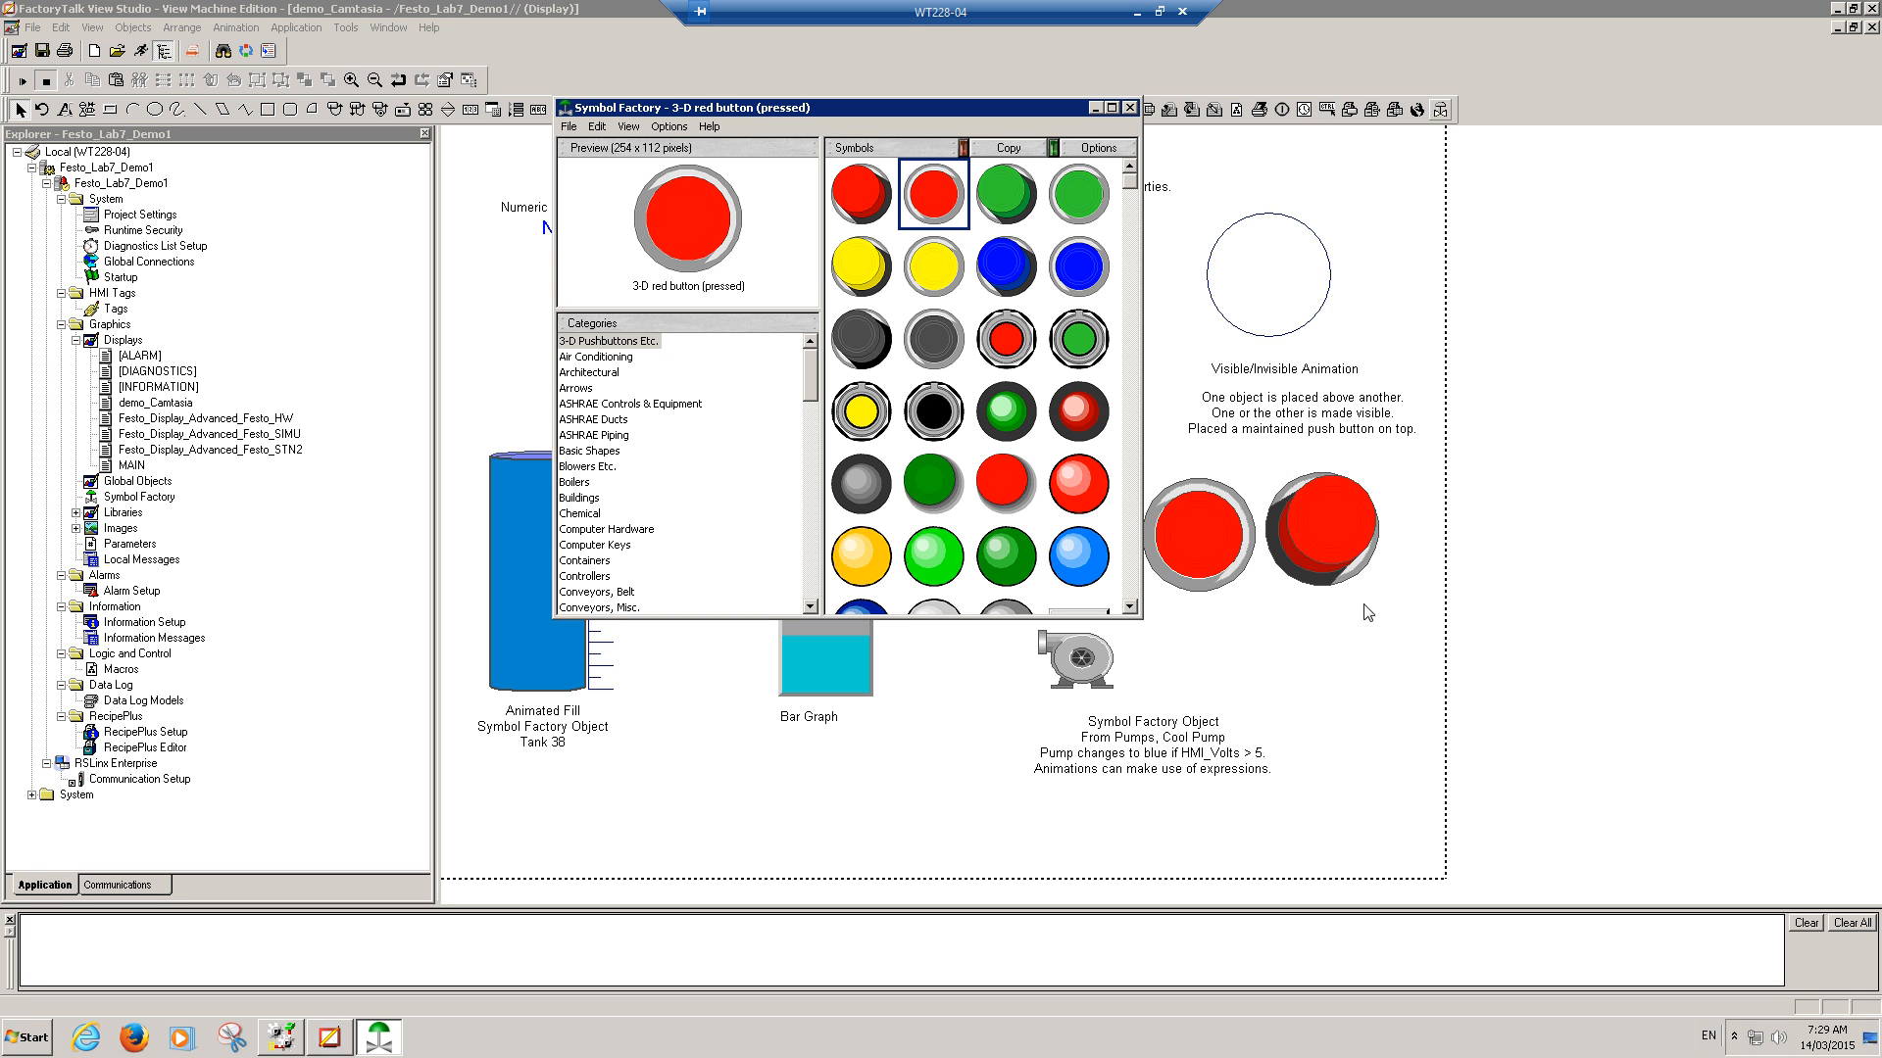
click(1008, 147)
right_click(1318, 643)
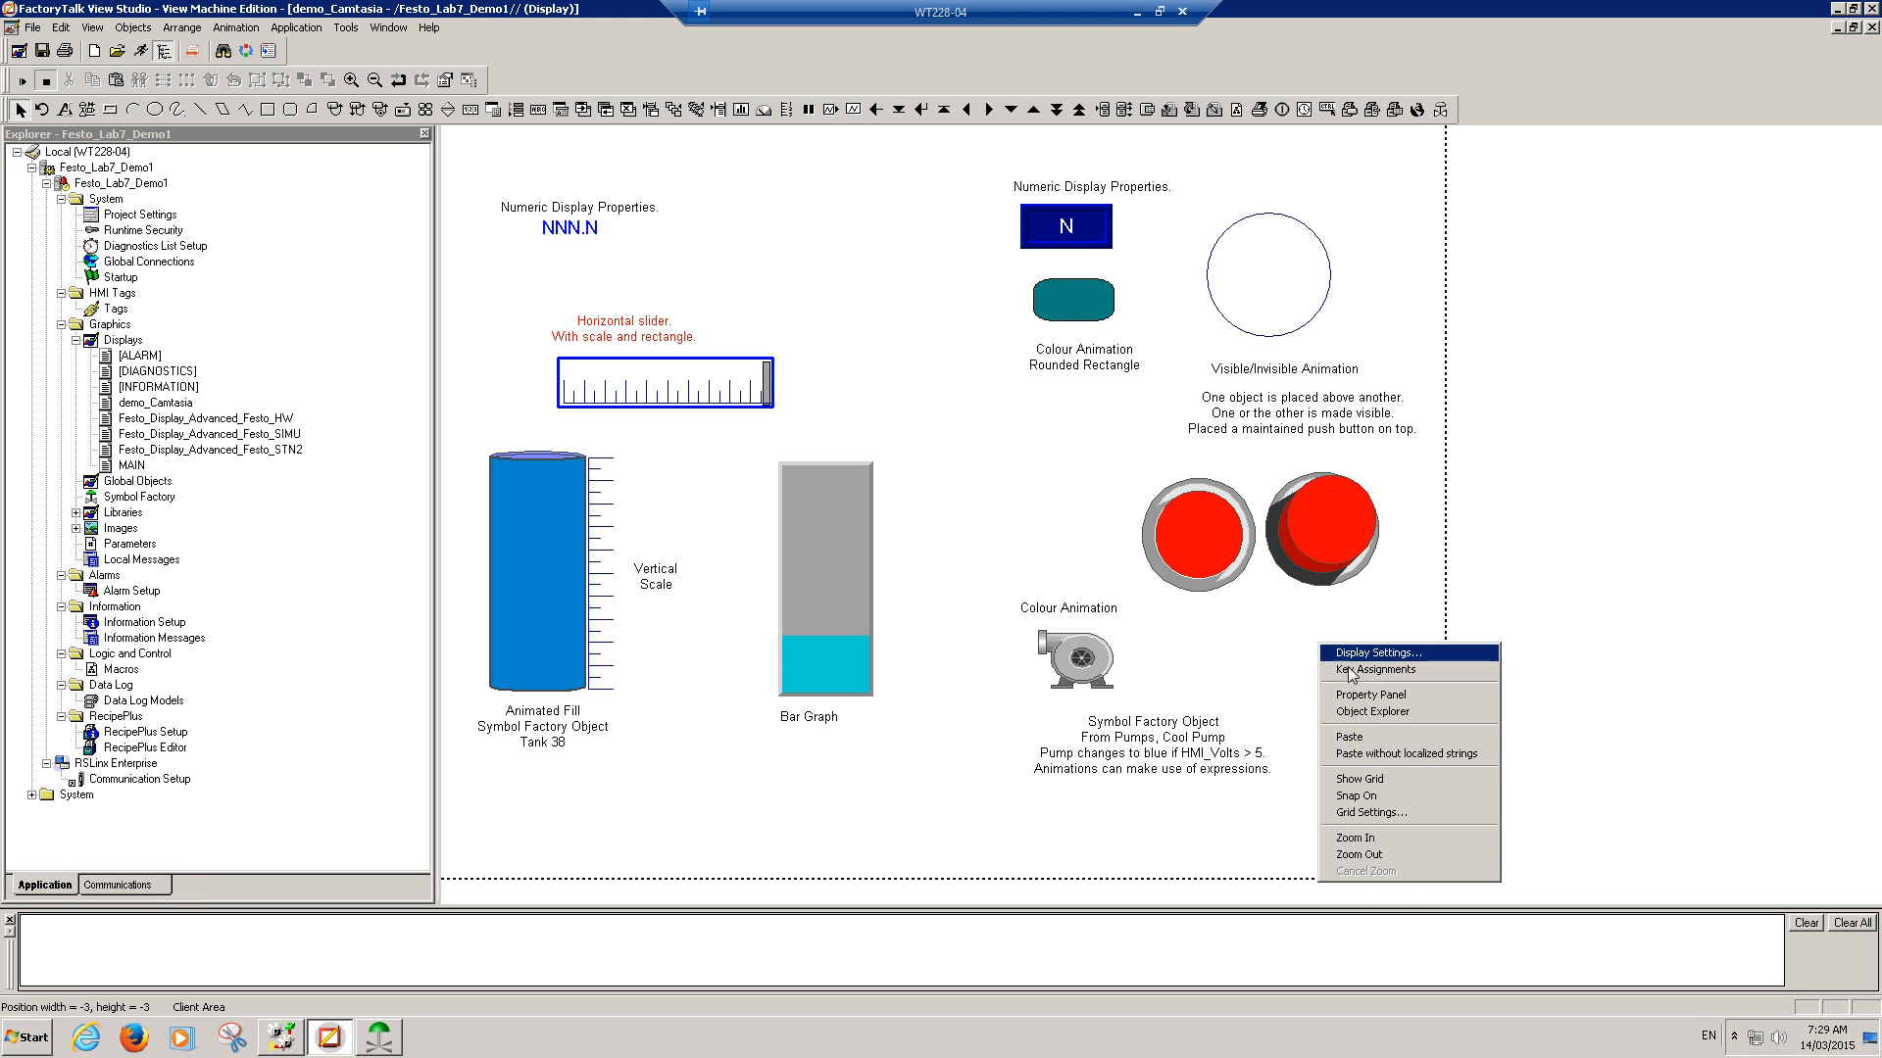
click(1366, 737)
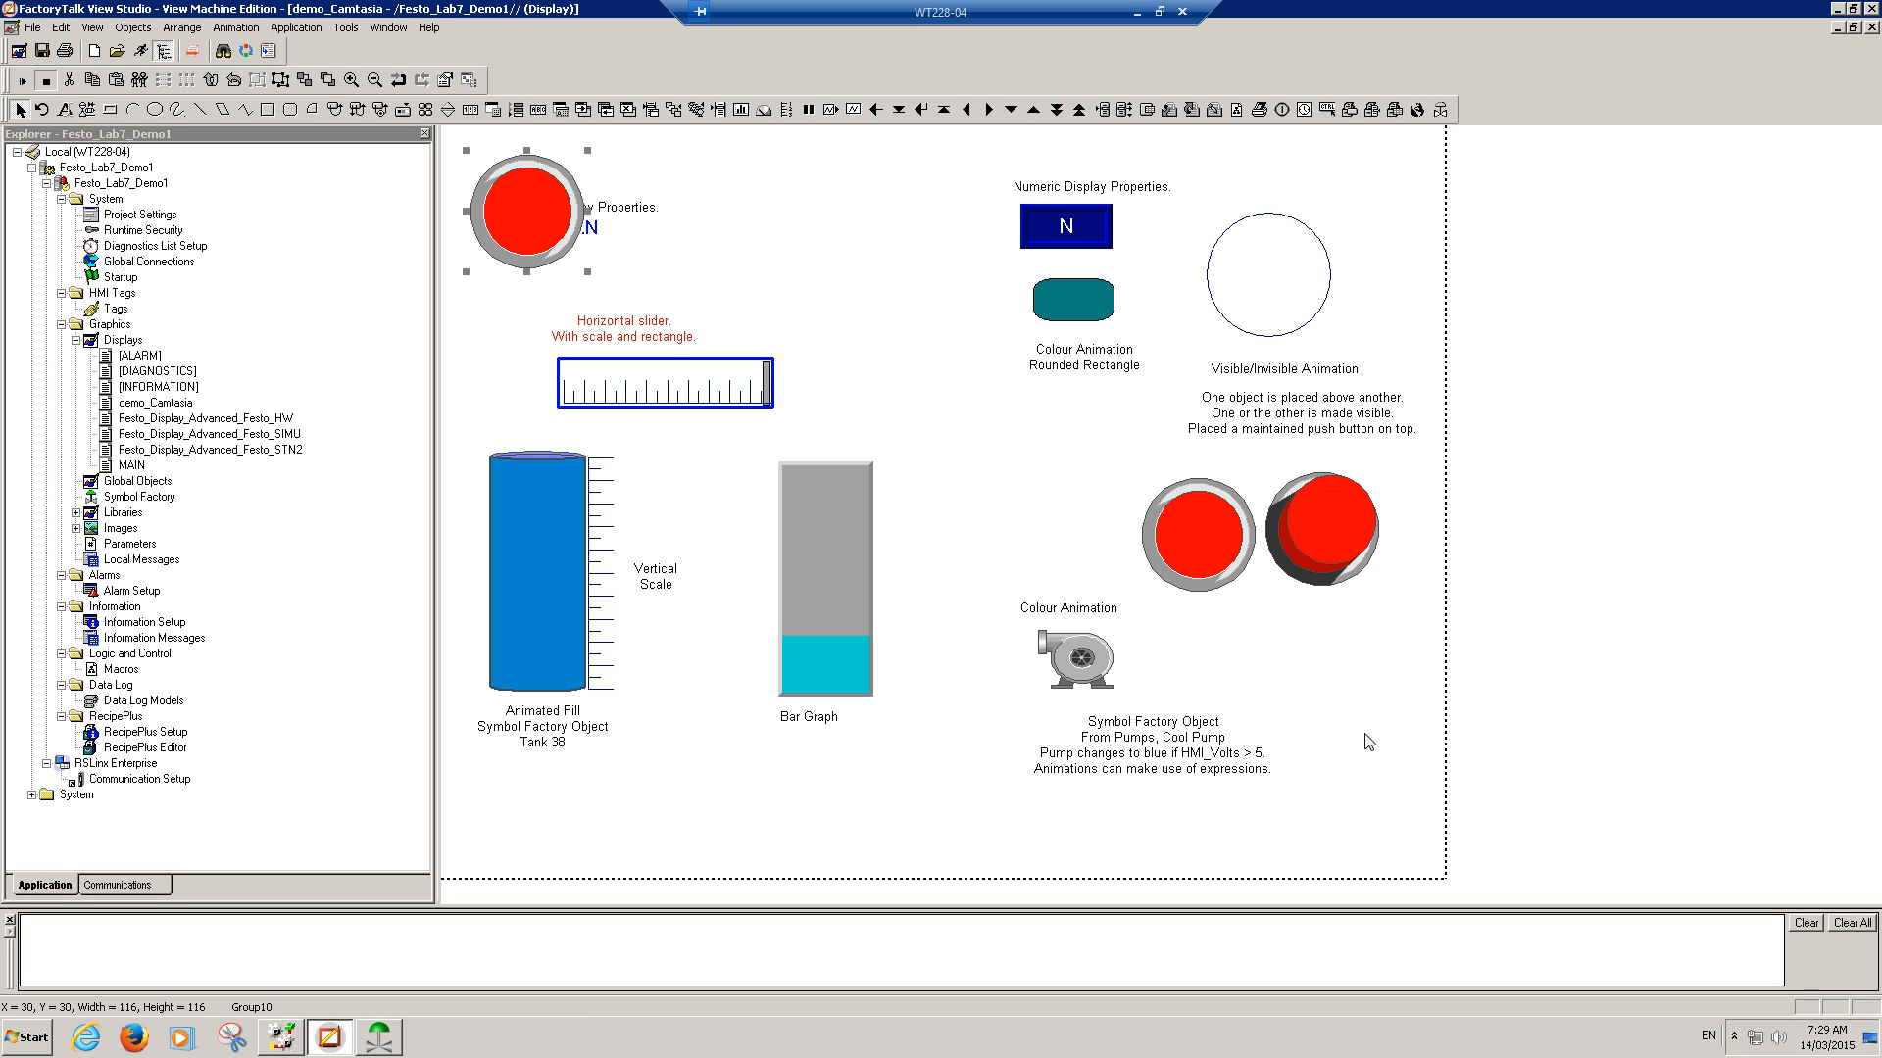
key(Delete)
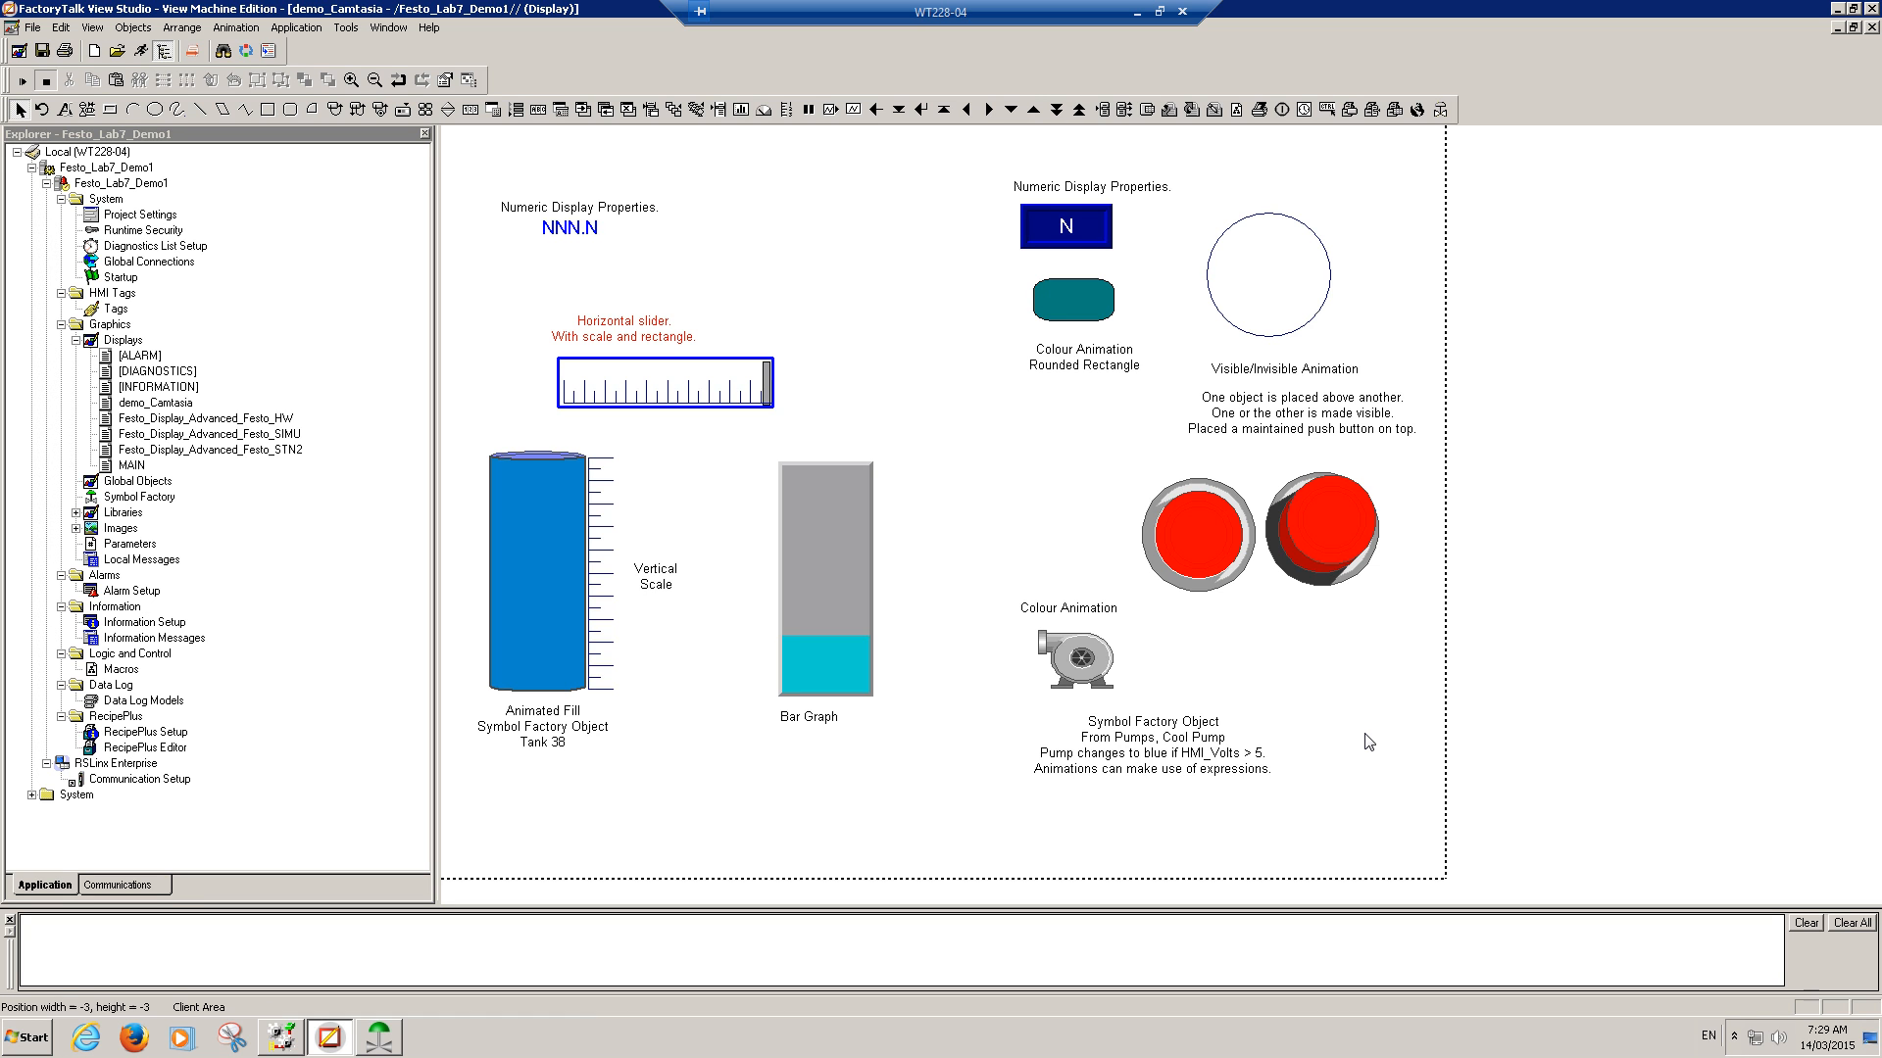
Step: Add a visibility animation to the pressed red button so that it is visible when STN4's Festo_Testing_Program tag HMI_BIT is true
click(1200, 513)
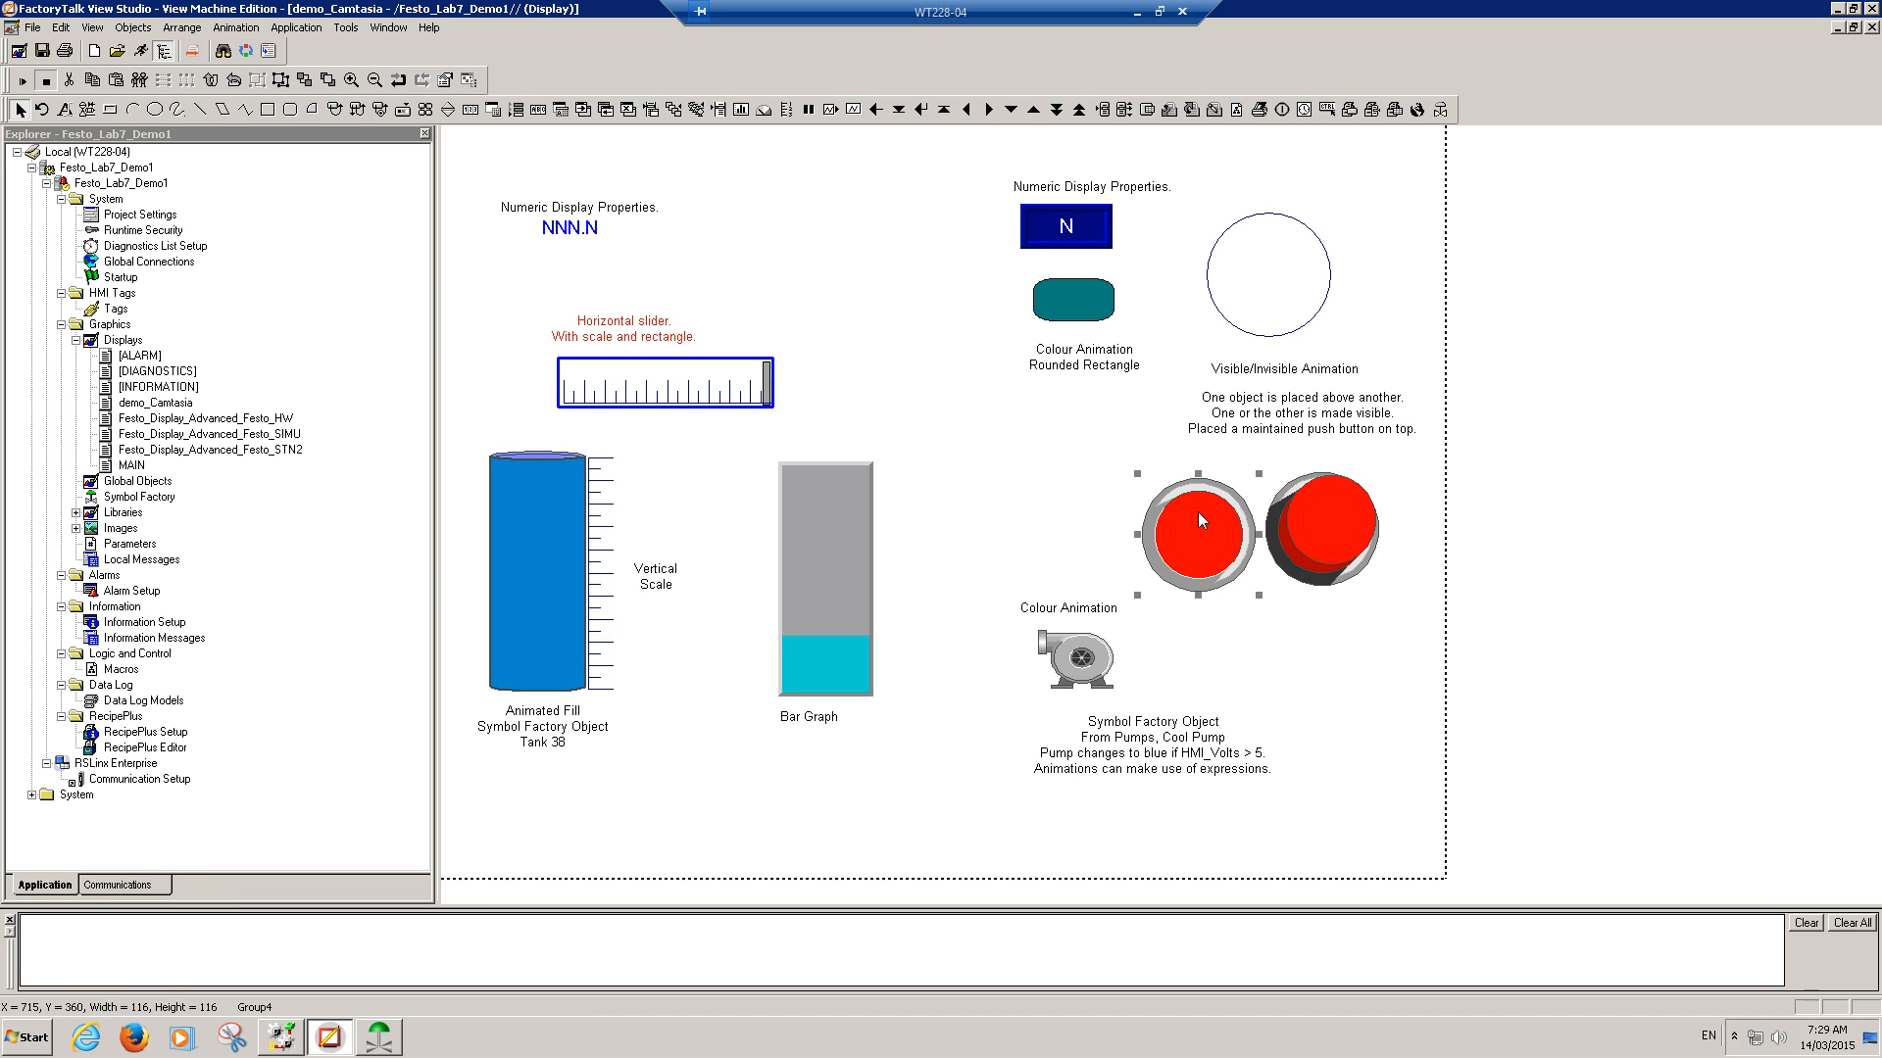
right_click(1198, 512)
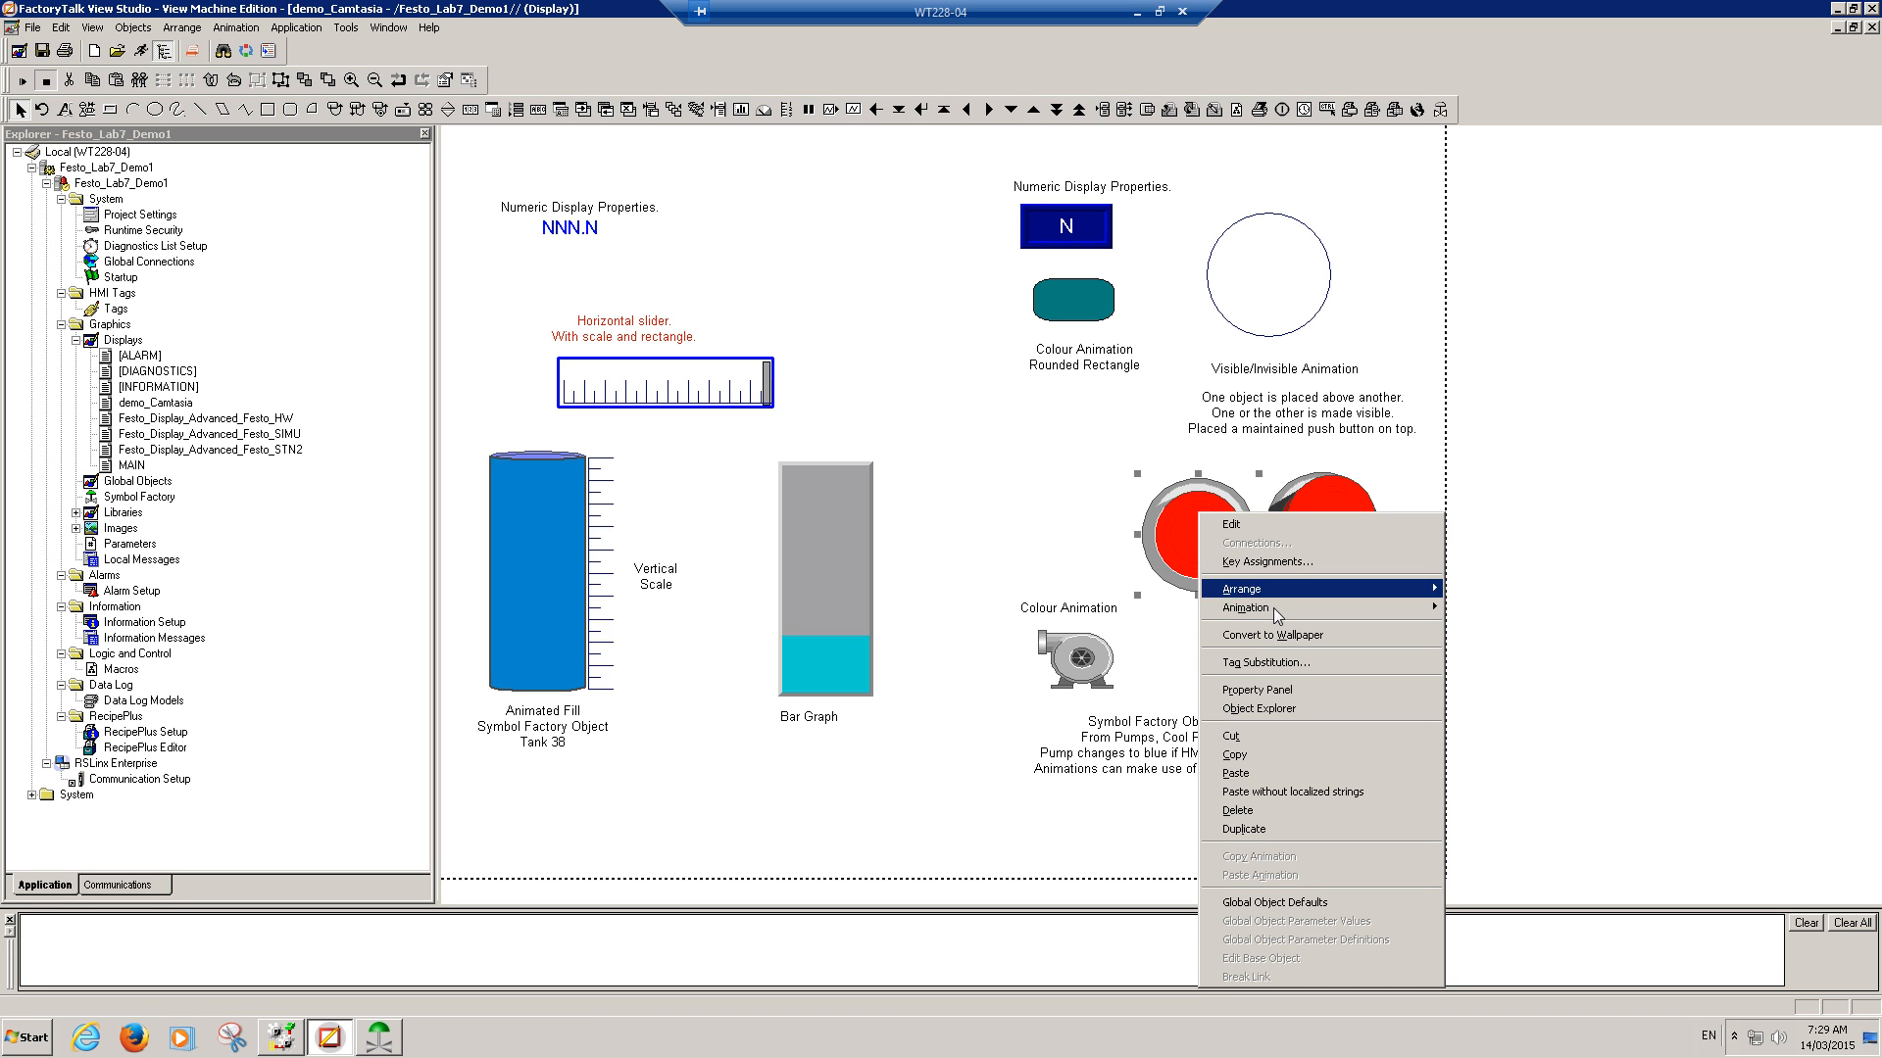
mouse_move(1274, 607)
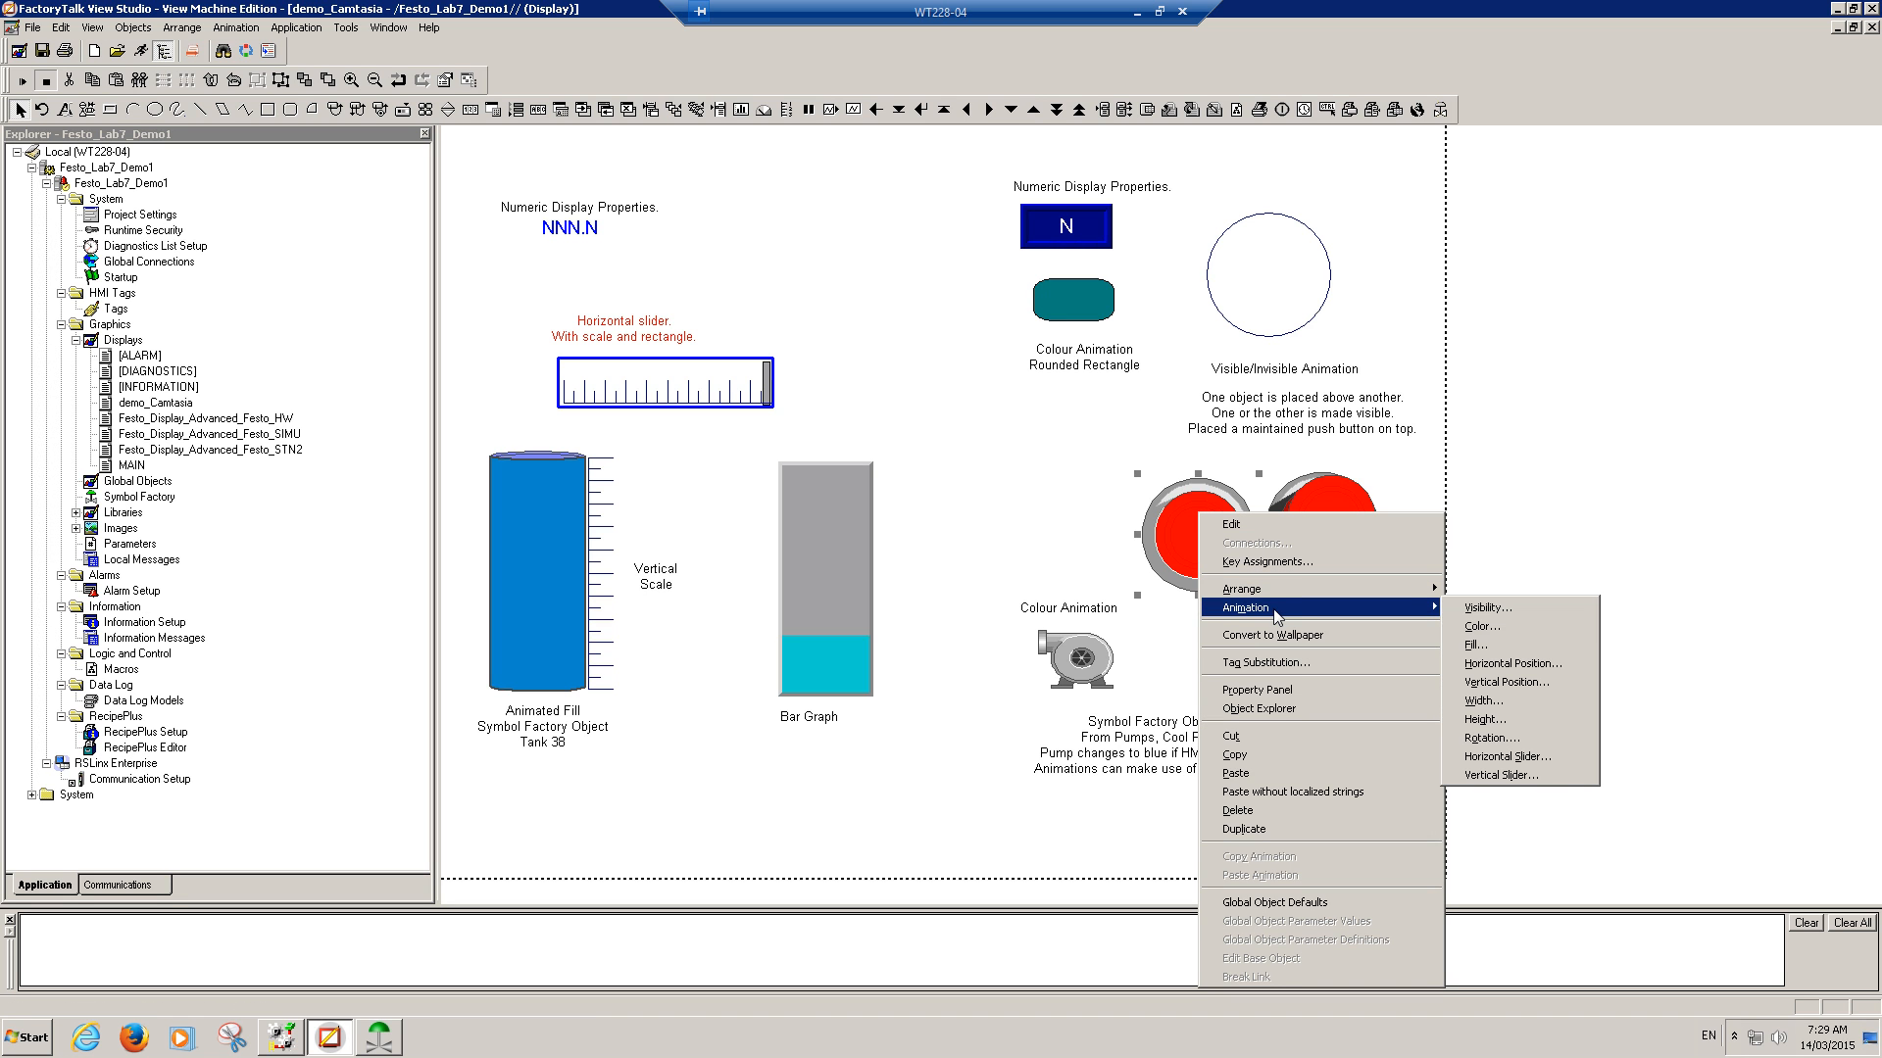
click(1532, 610)
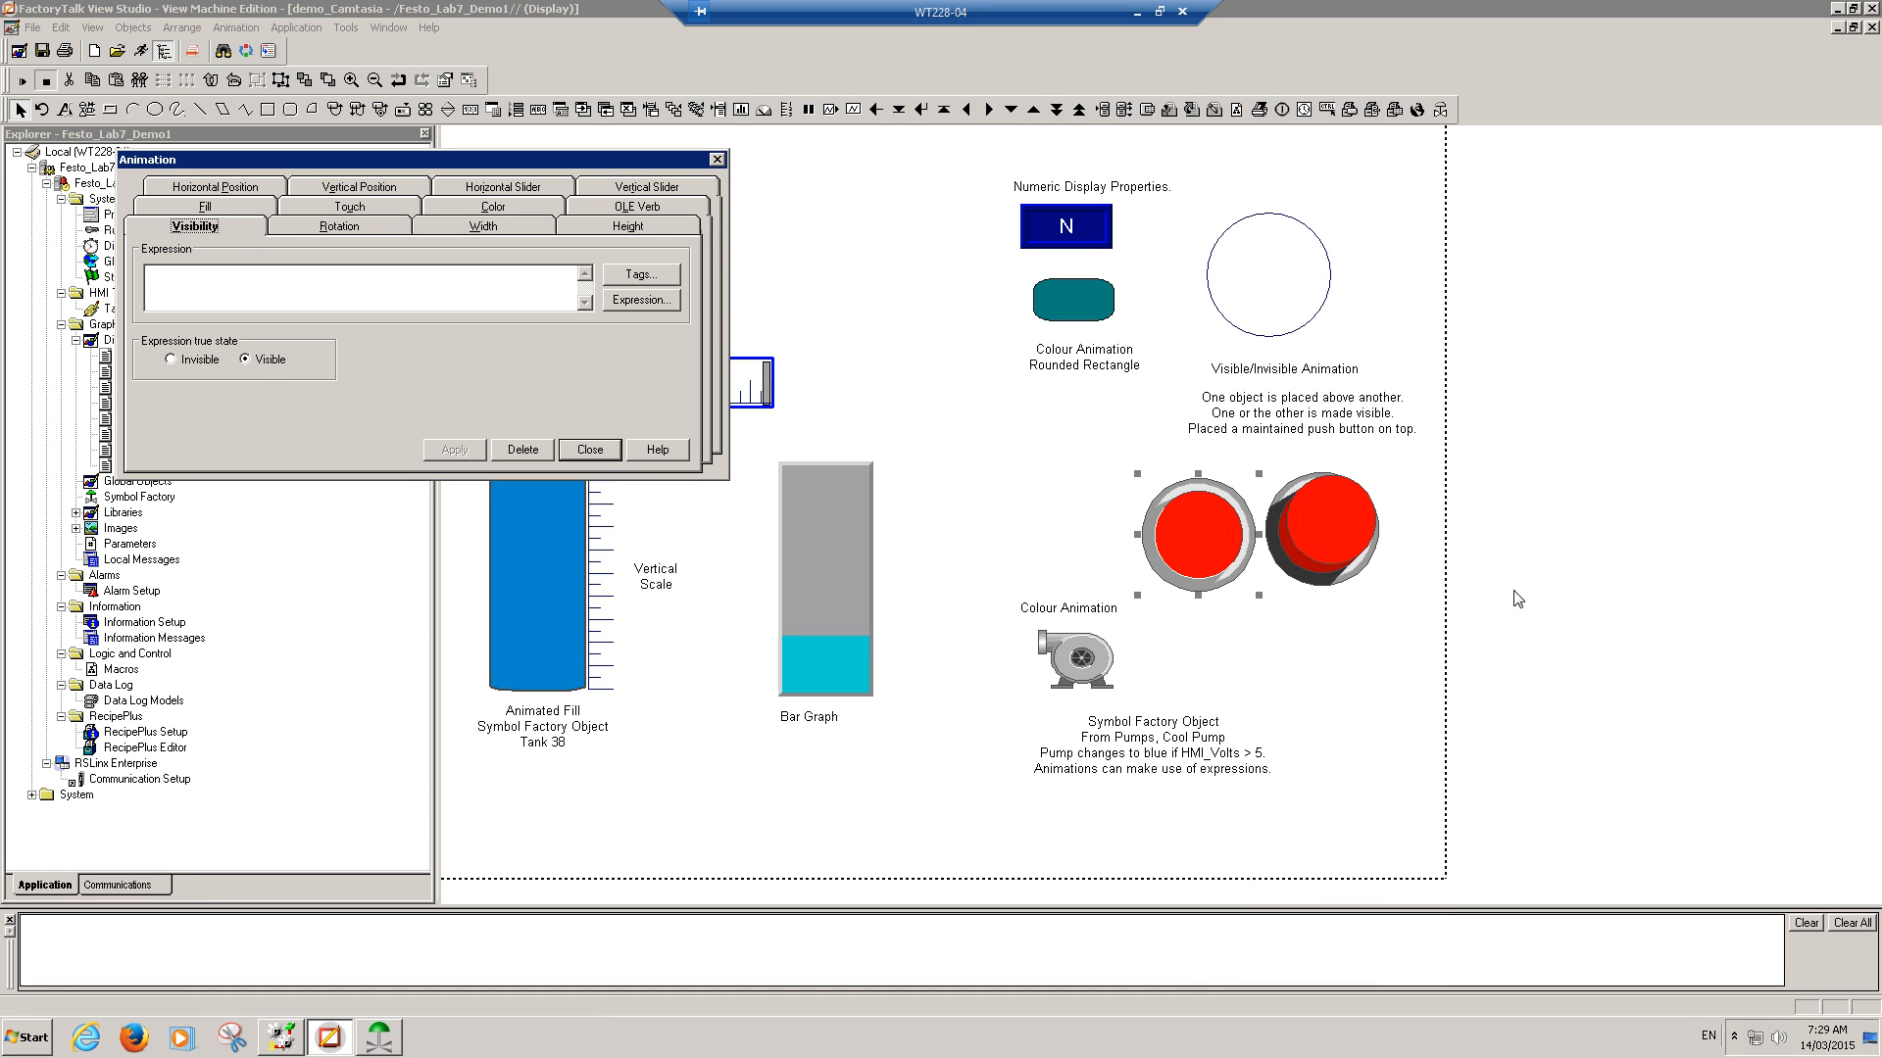
click(651, 280)
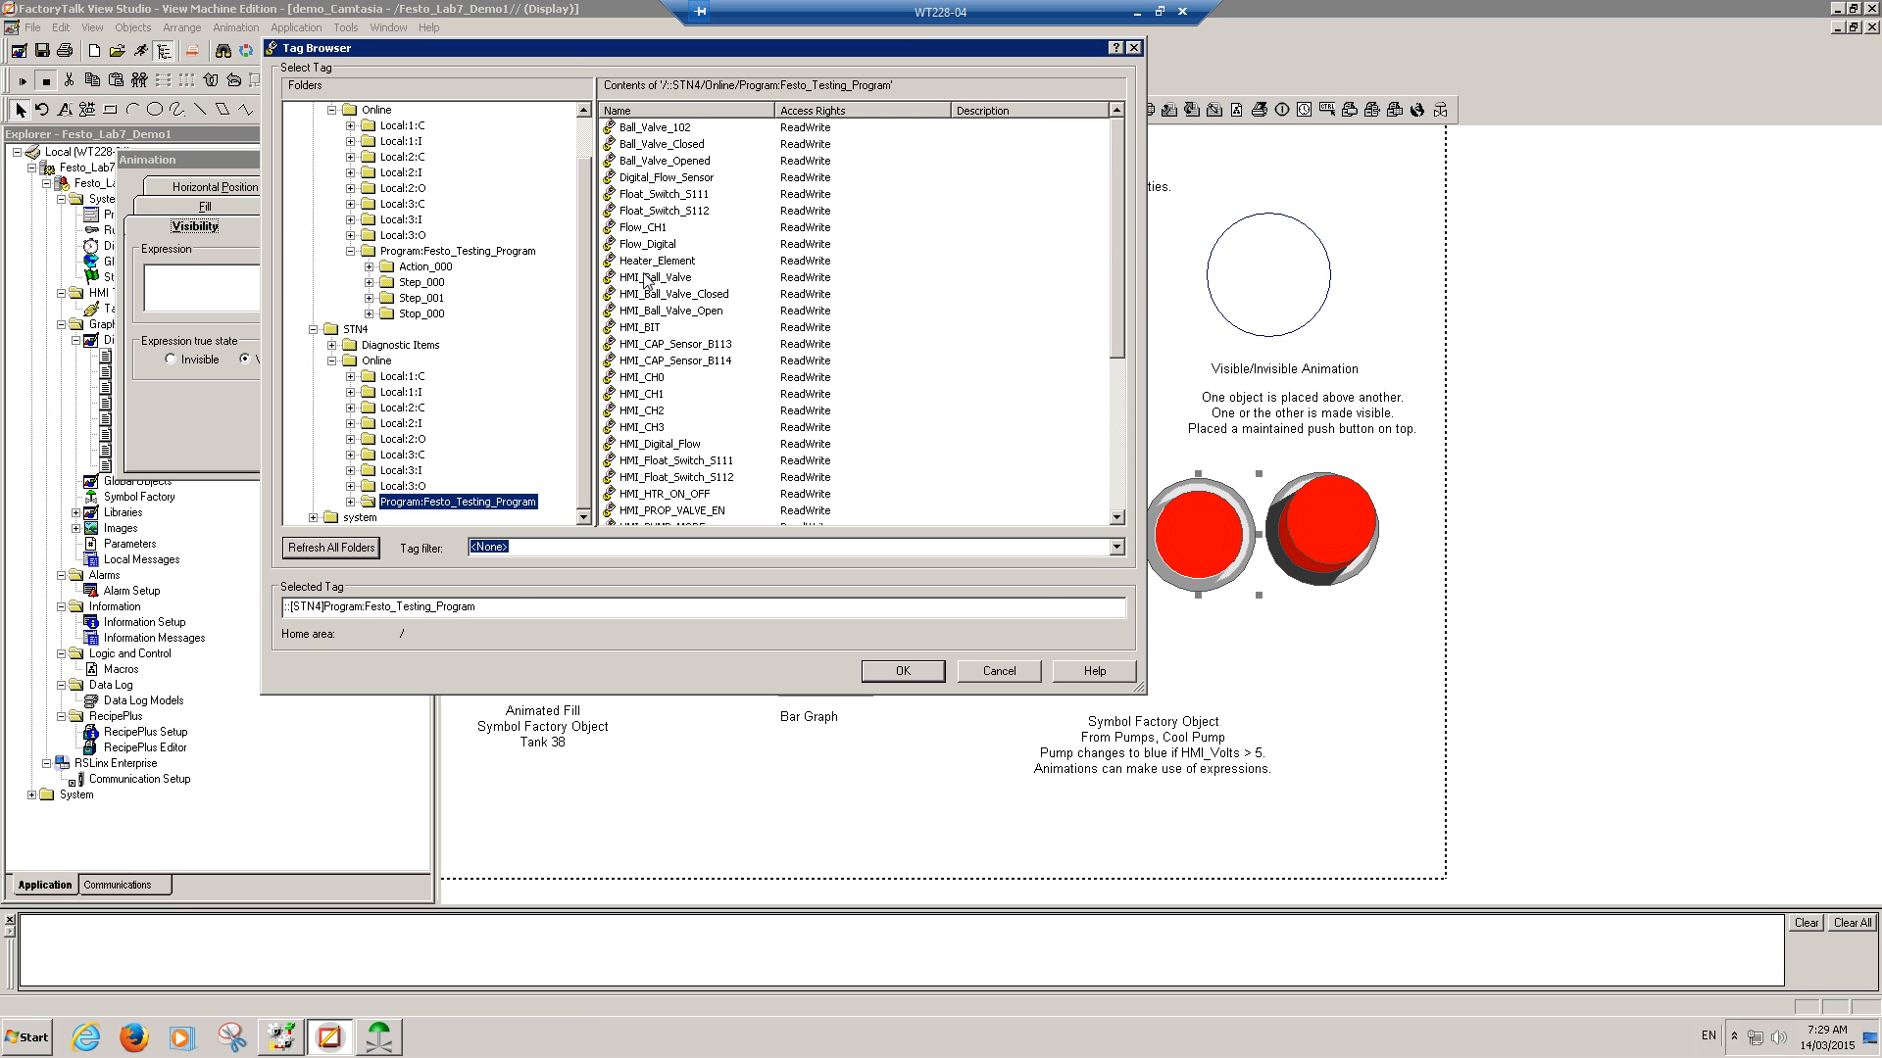
double_click(651, 326)
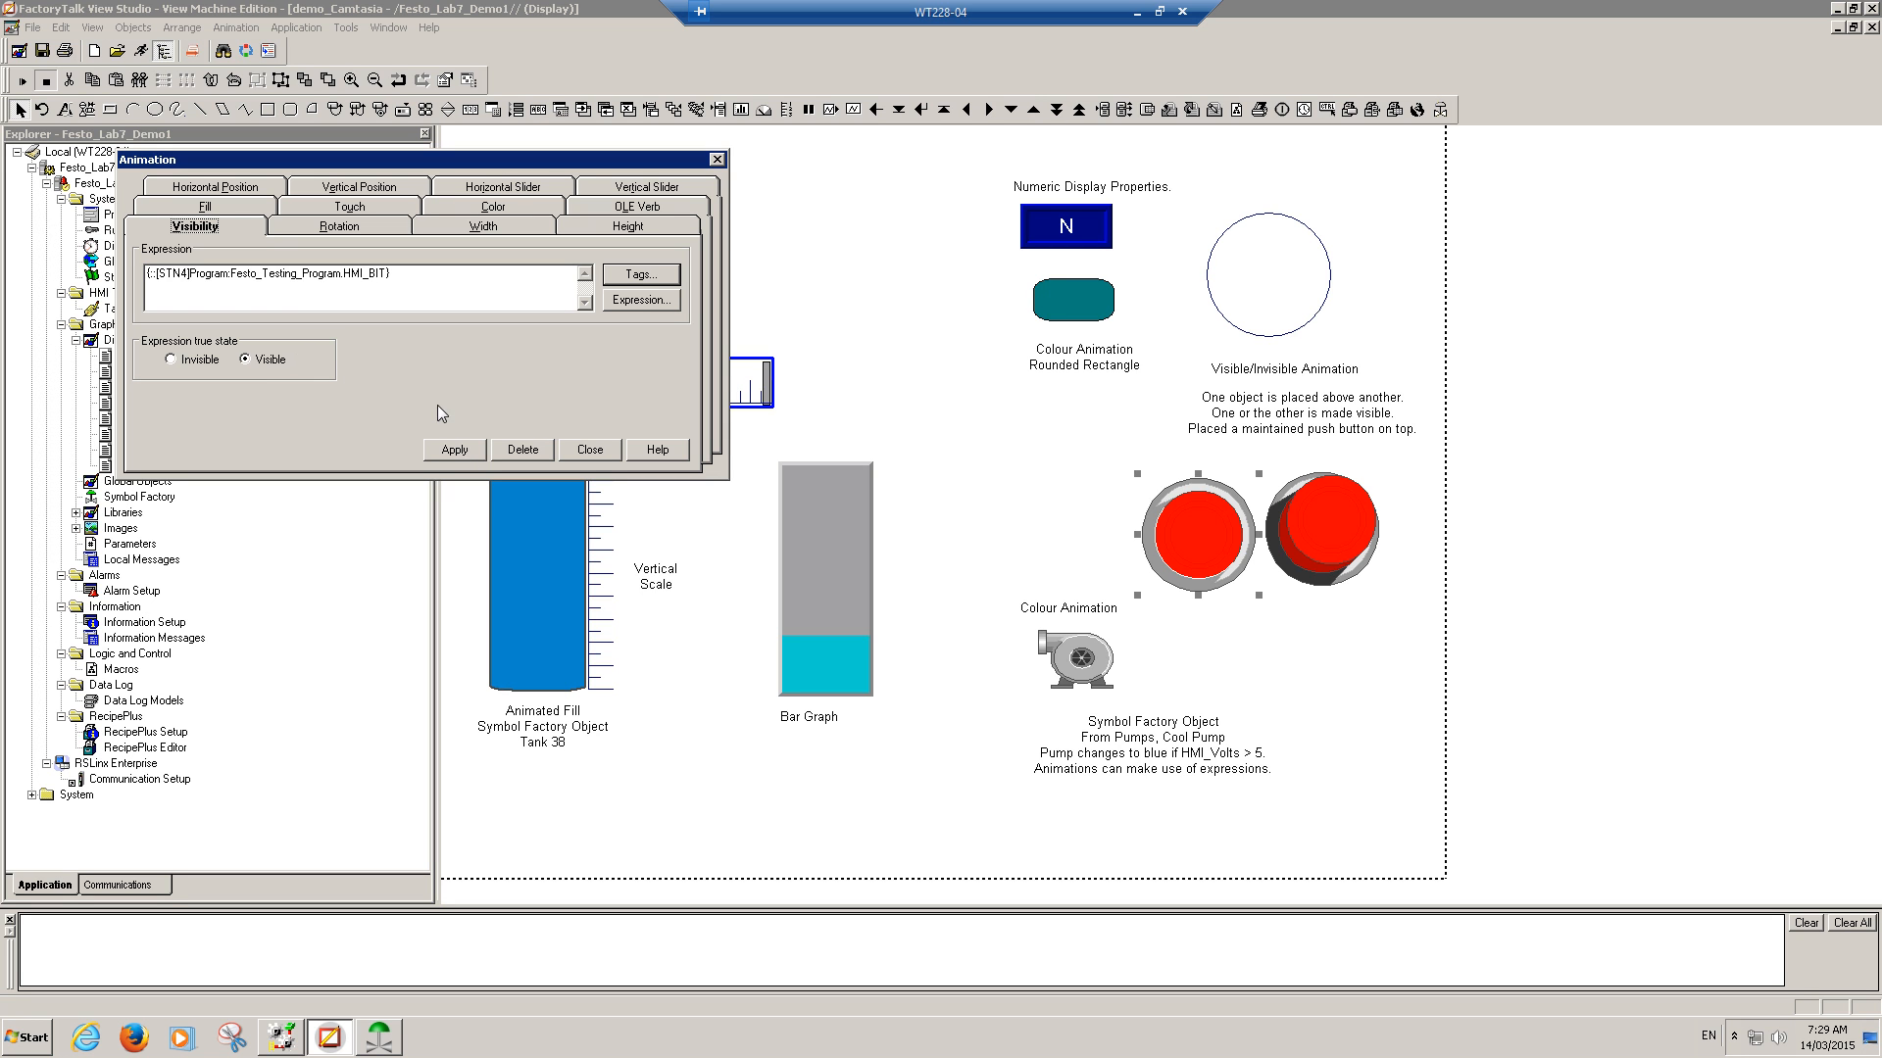
click(457, 449)
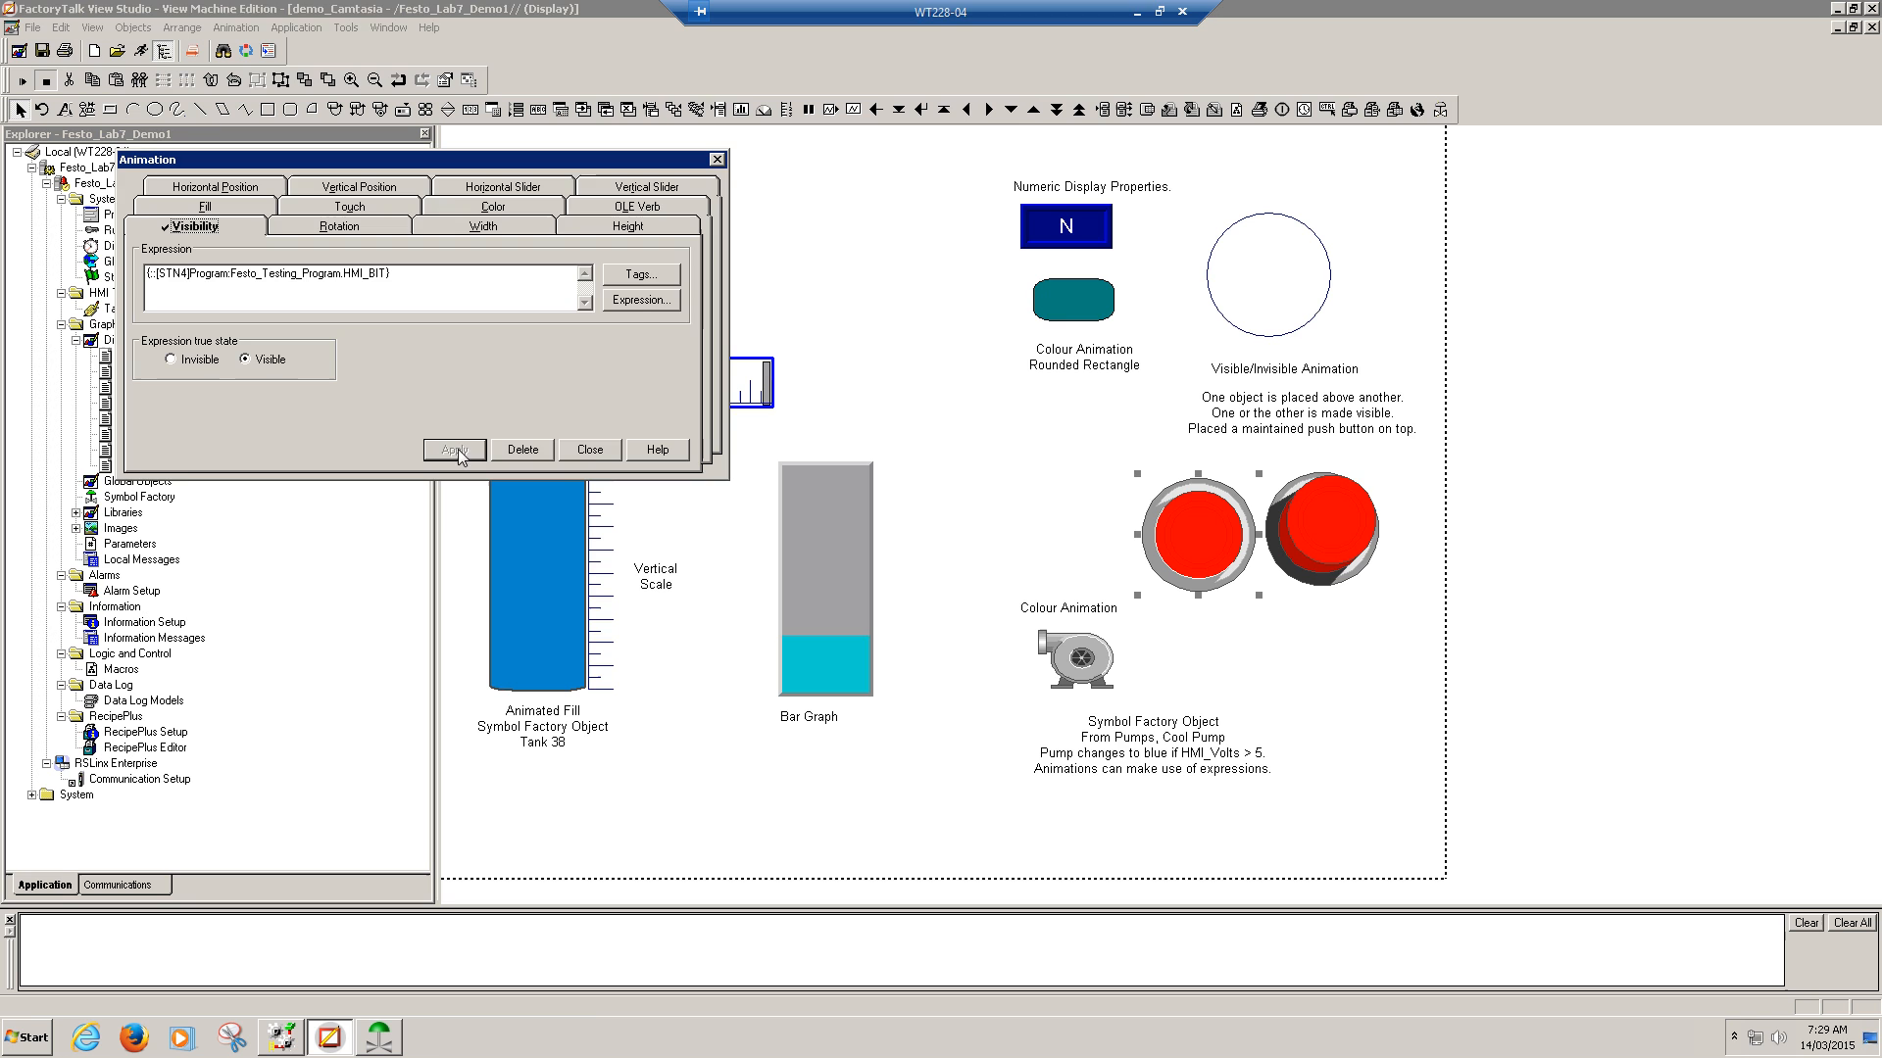
click(592, 451)
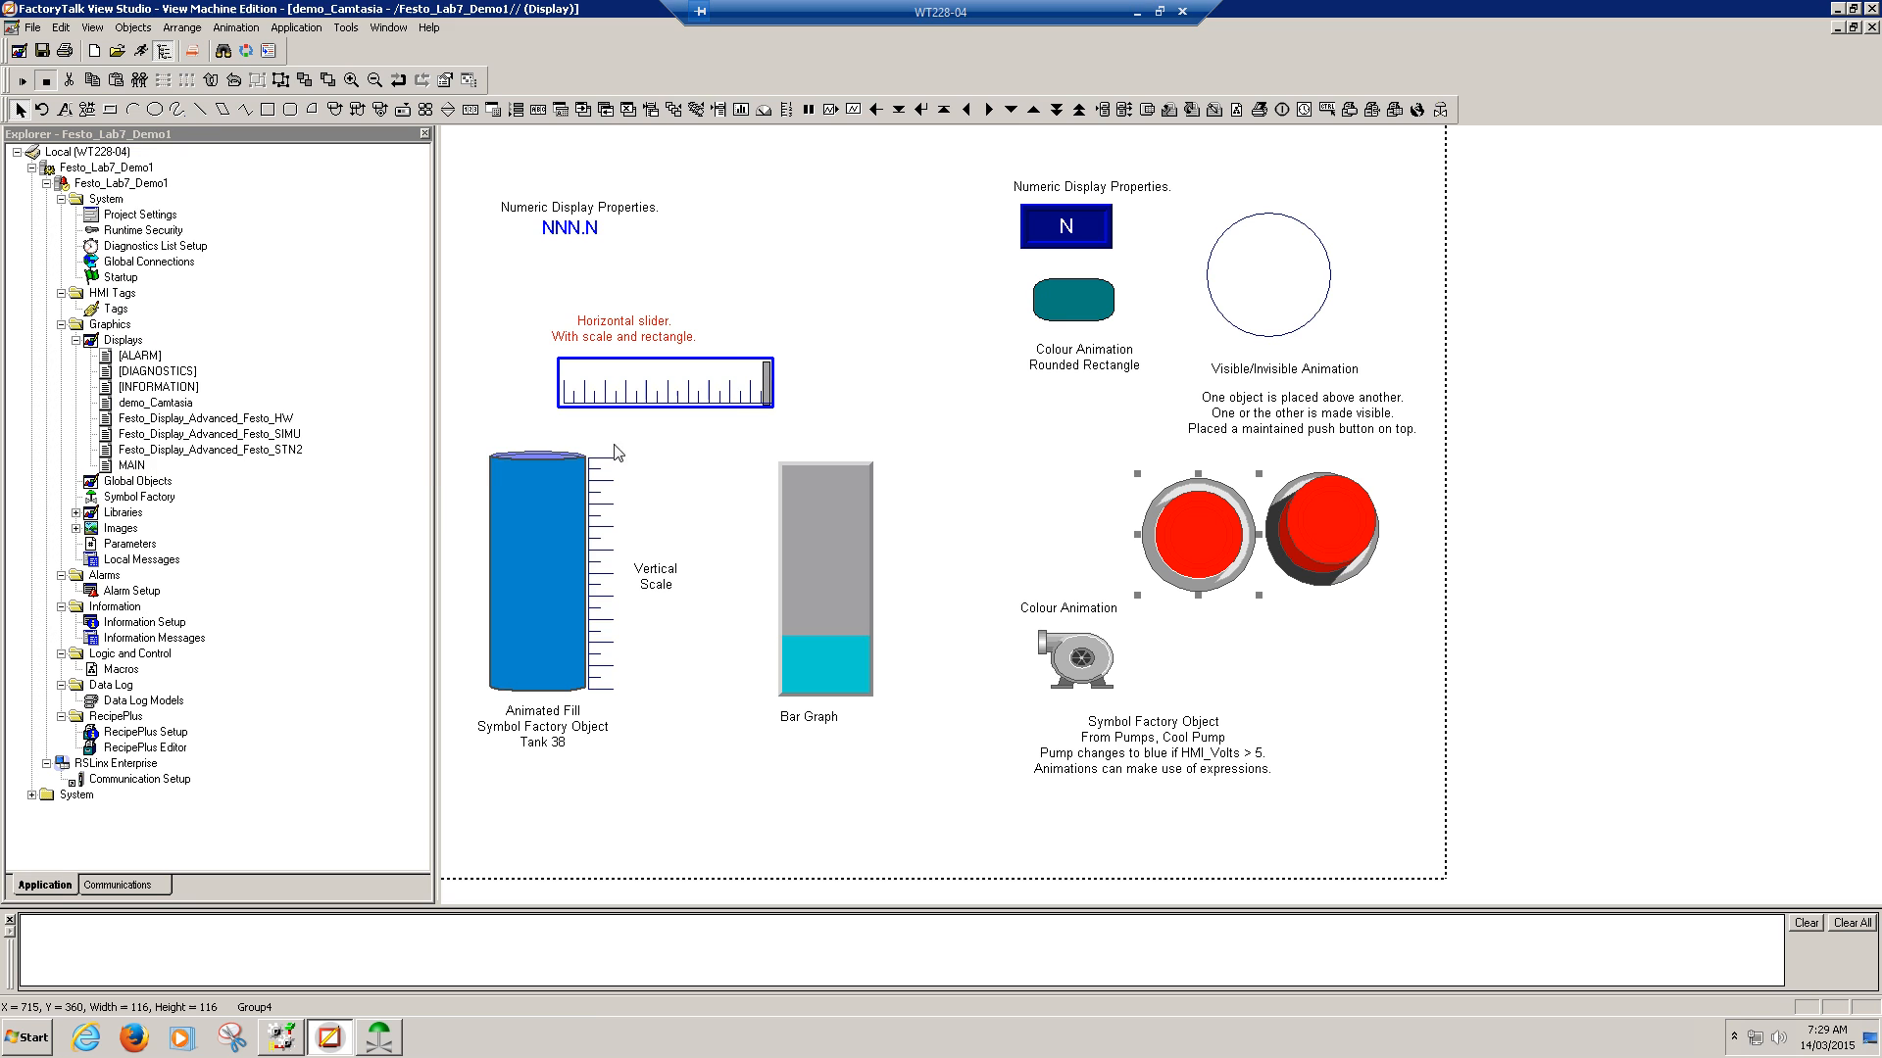
Step: Check the visibility animation expression and true state of the raised, unpressed red button
click(1333, 537)
right_click(1335, 544)
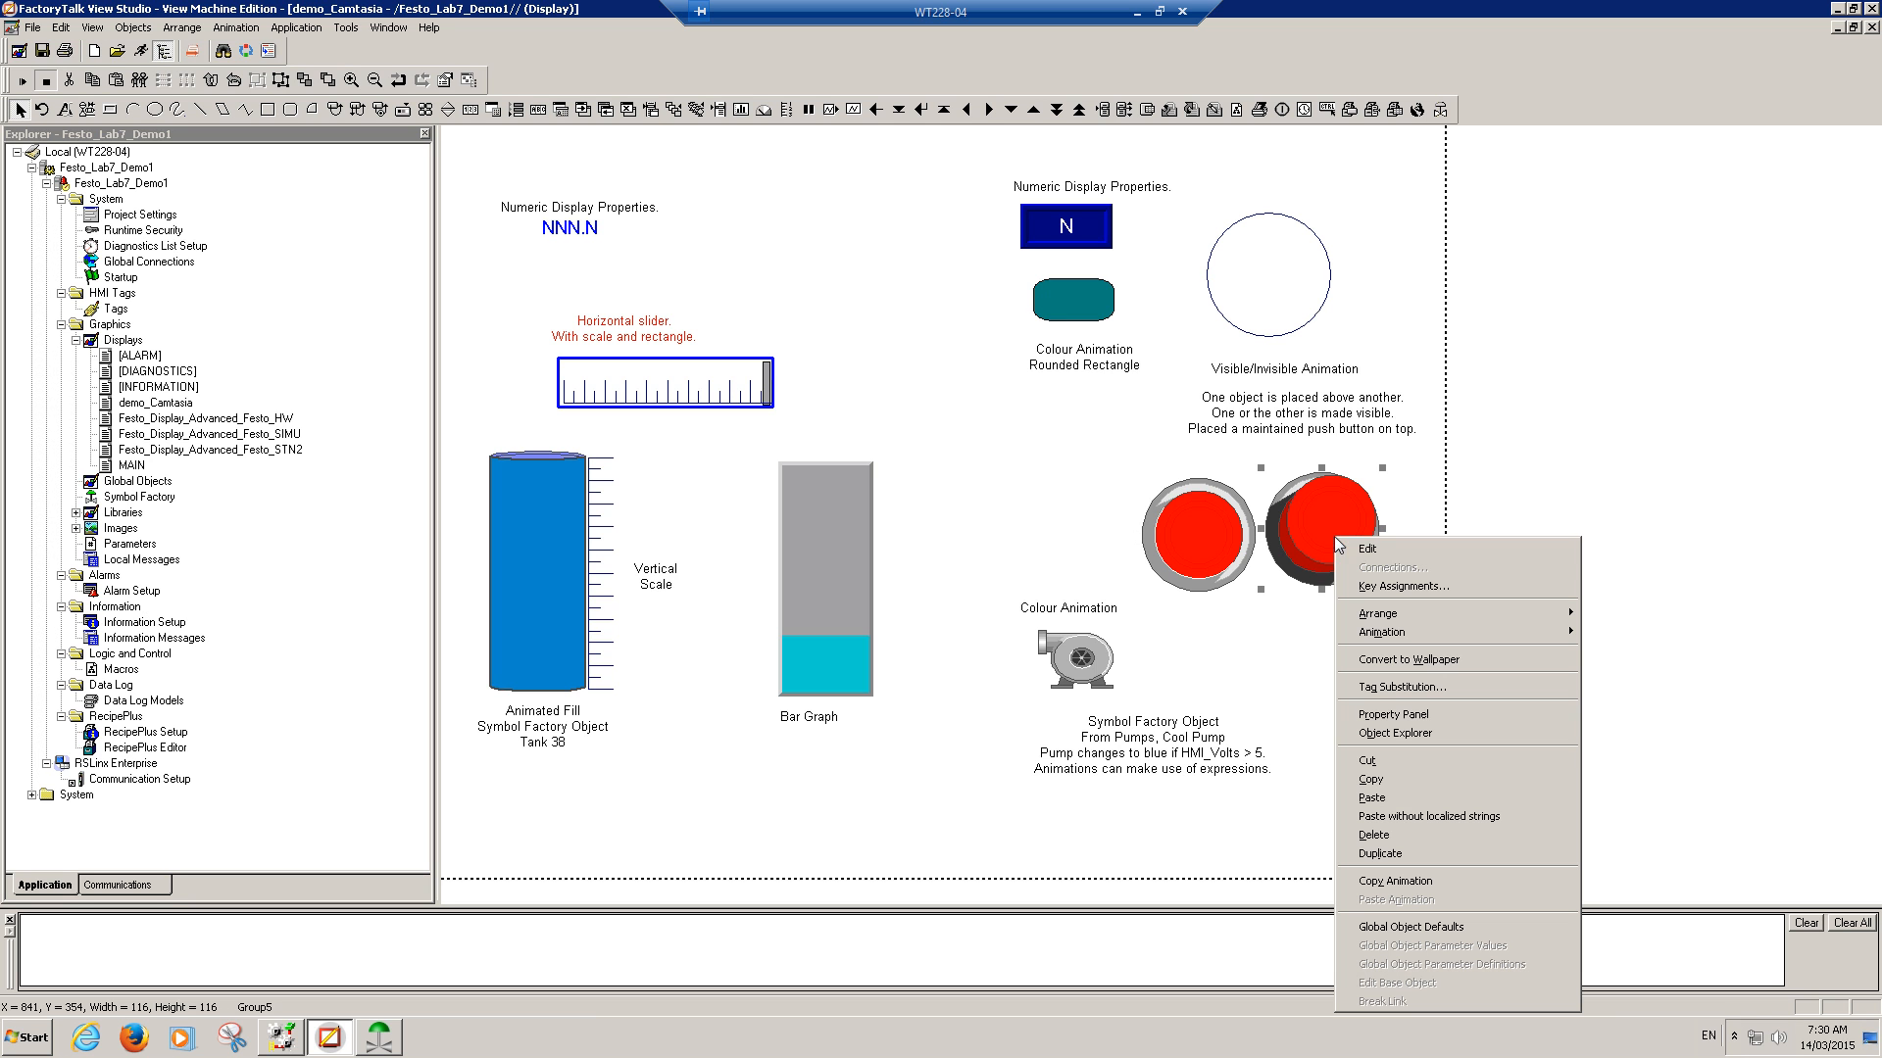
mouse_move(1396, 637)
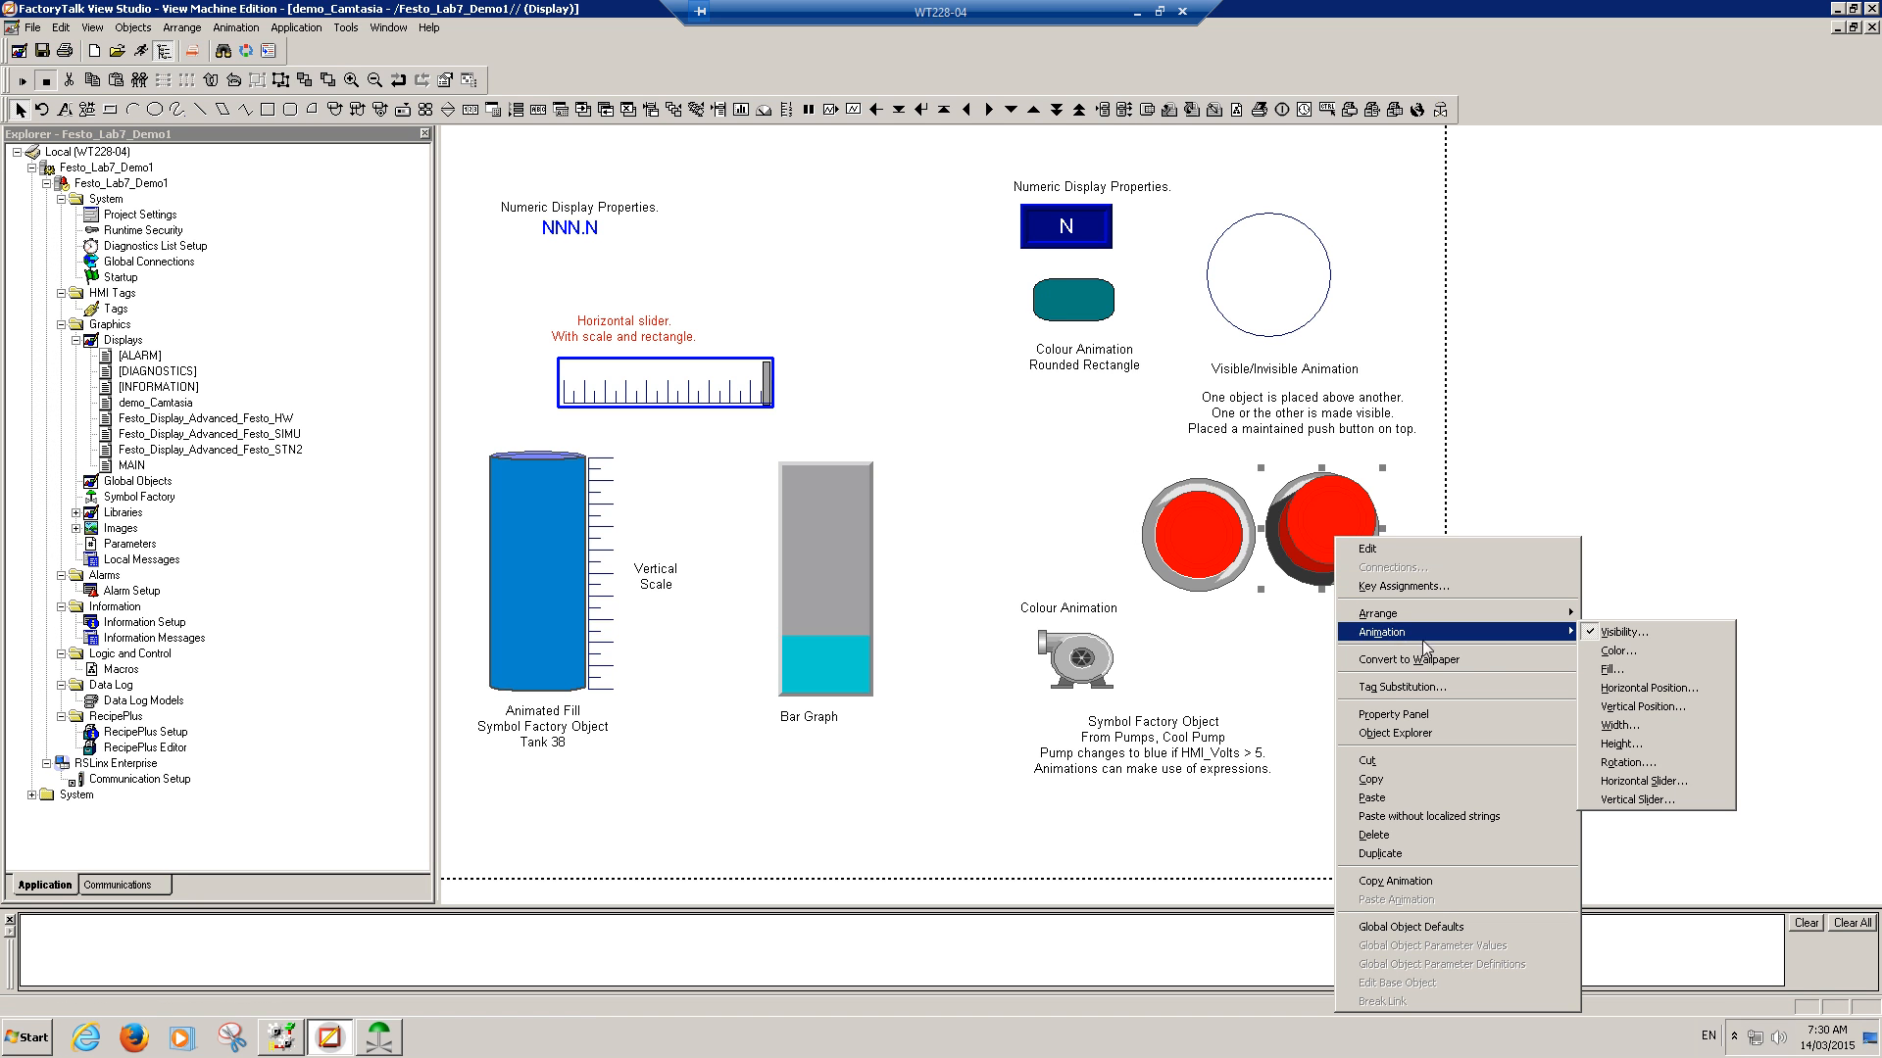
click(1664, 635)
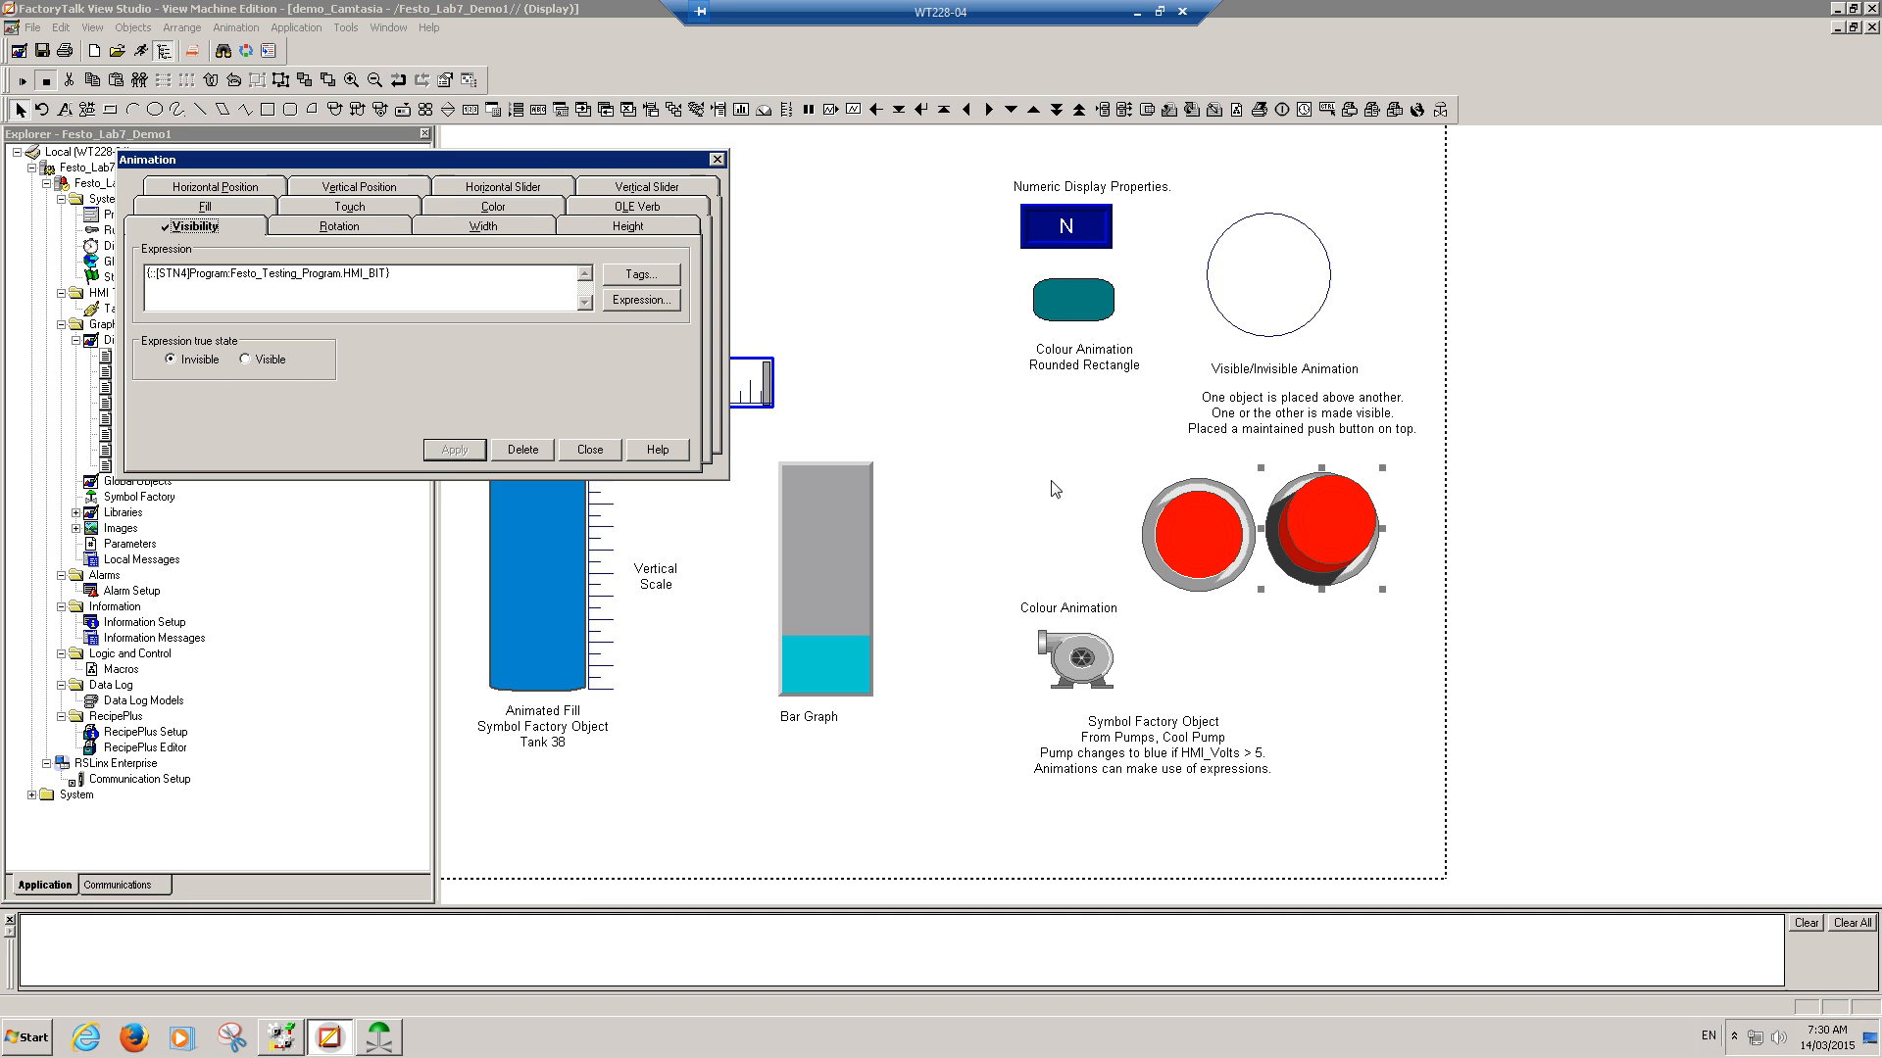
click(576, 452)
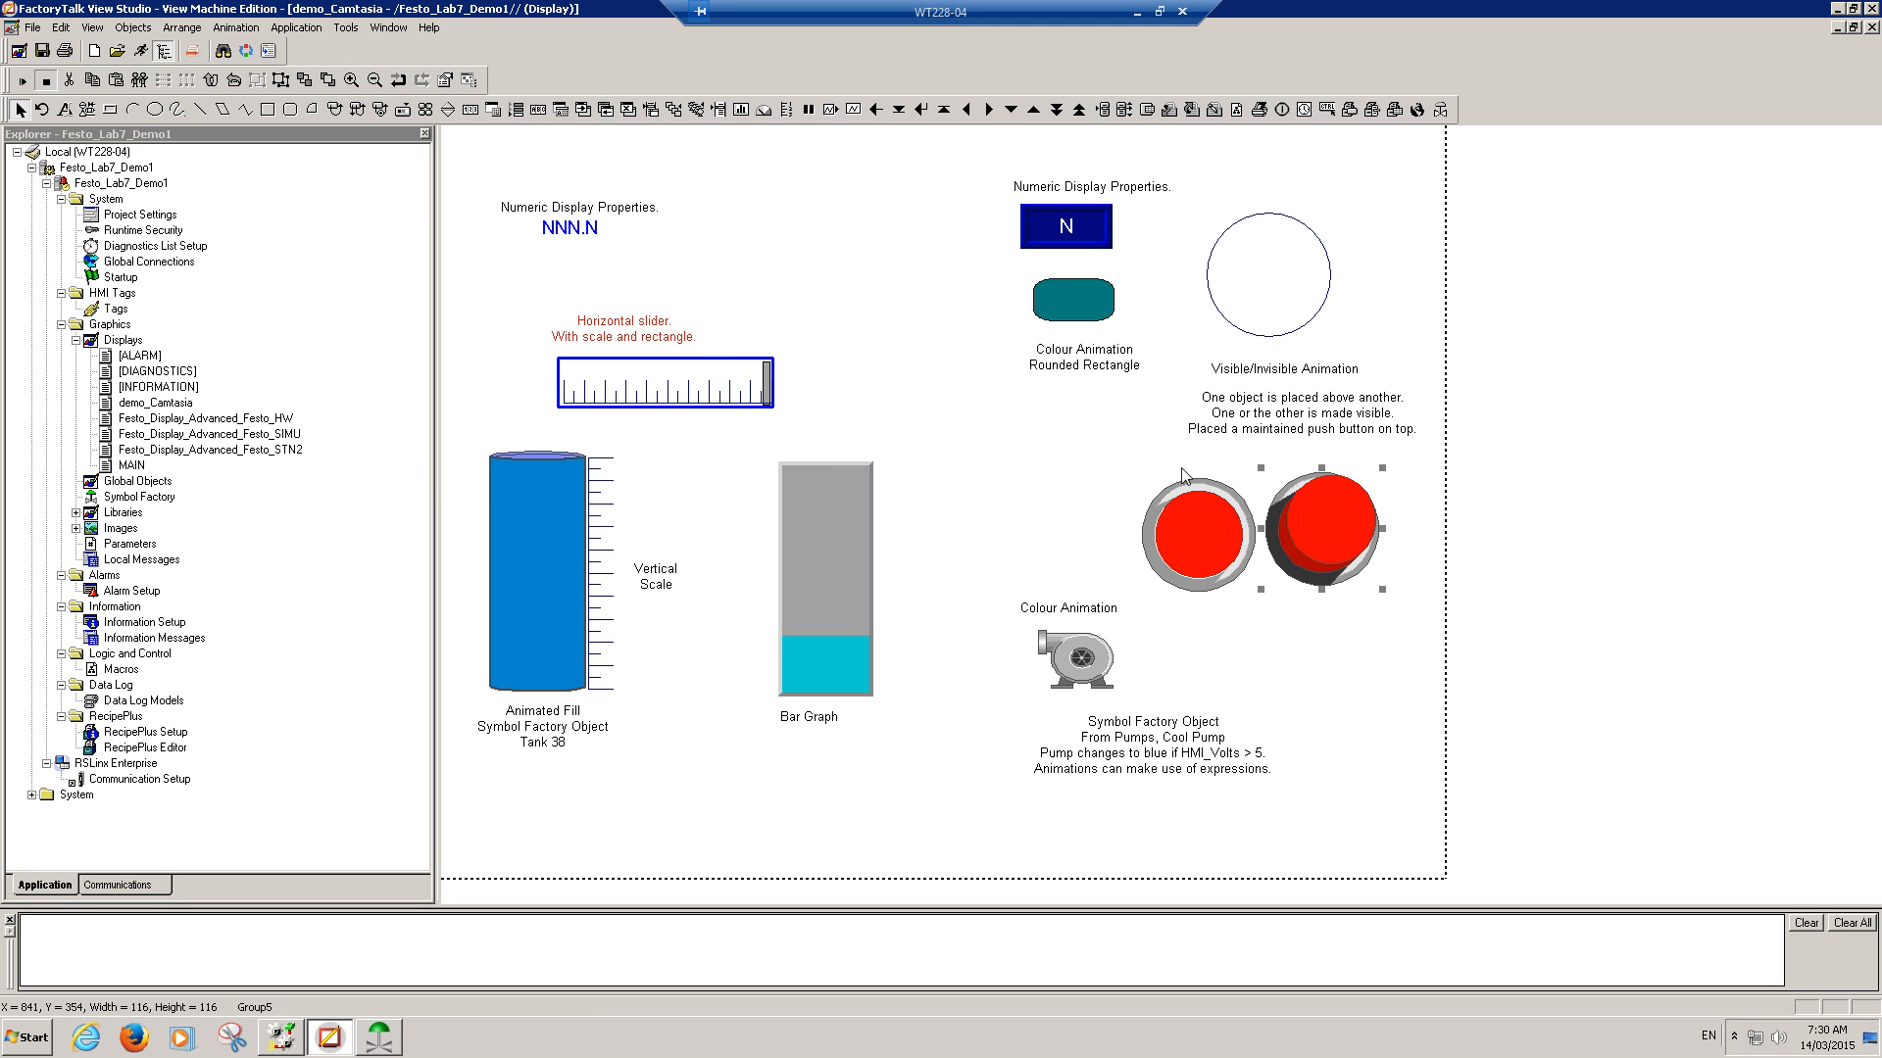
Step: Stack the pressed and raised red buttons inside the circular push button above the Visible/Invisible Animation label, with the raised one on top
drag(1194, 549, 1263, 285)
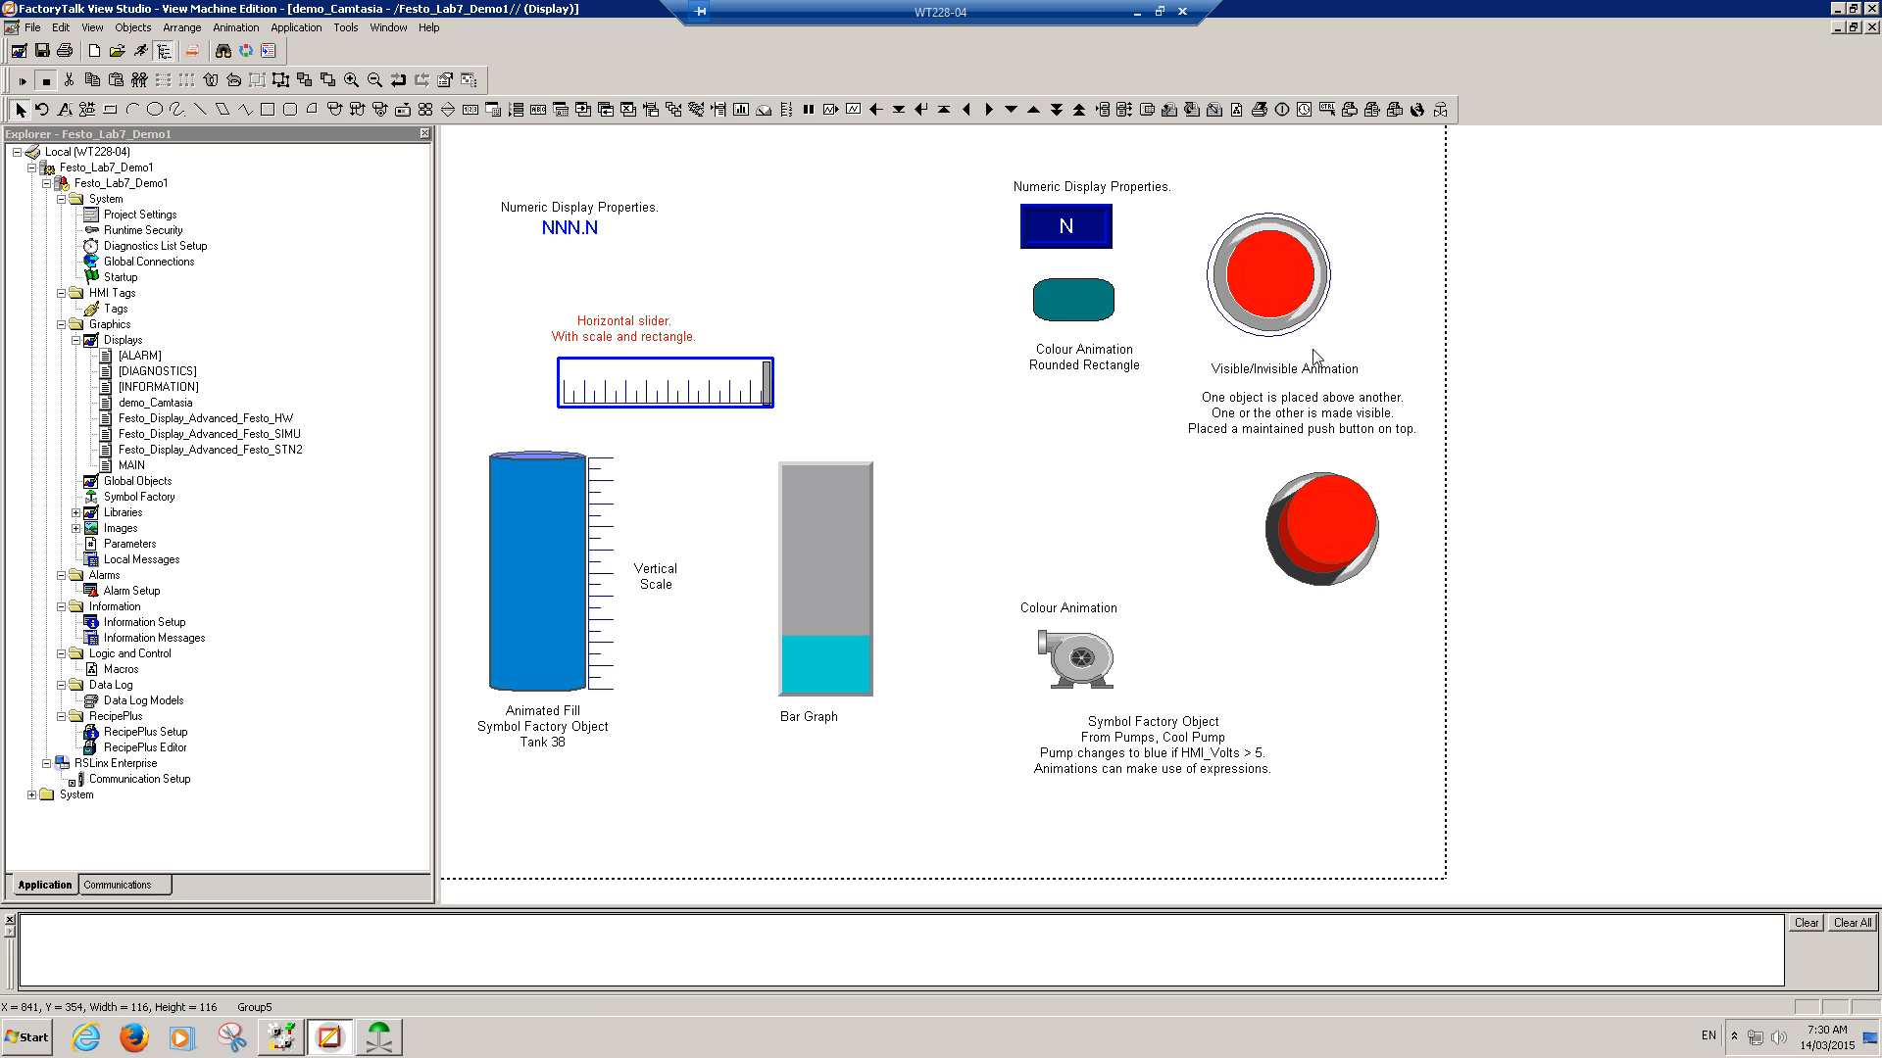
drag(1290, 307, 1291, 295)
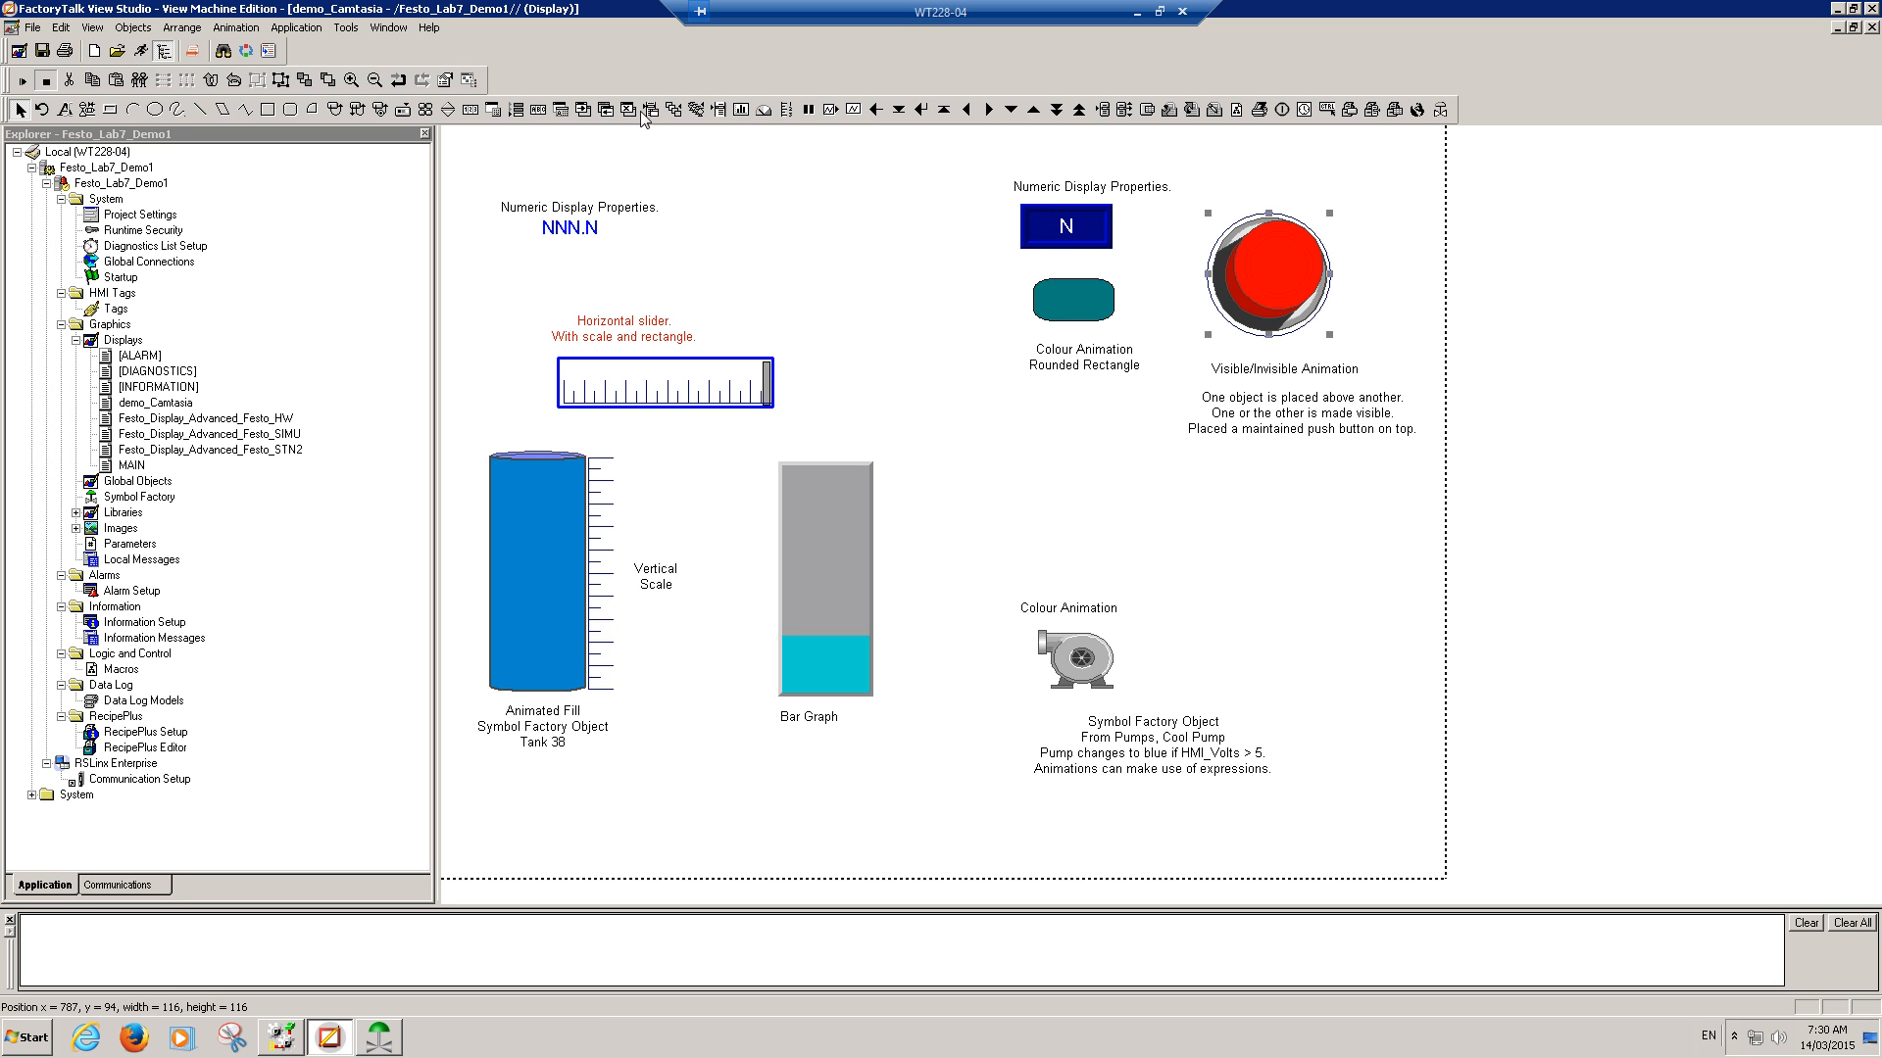
Step: Test run the display and toggle the stacked red push button on and off again
click(23, 82)
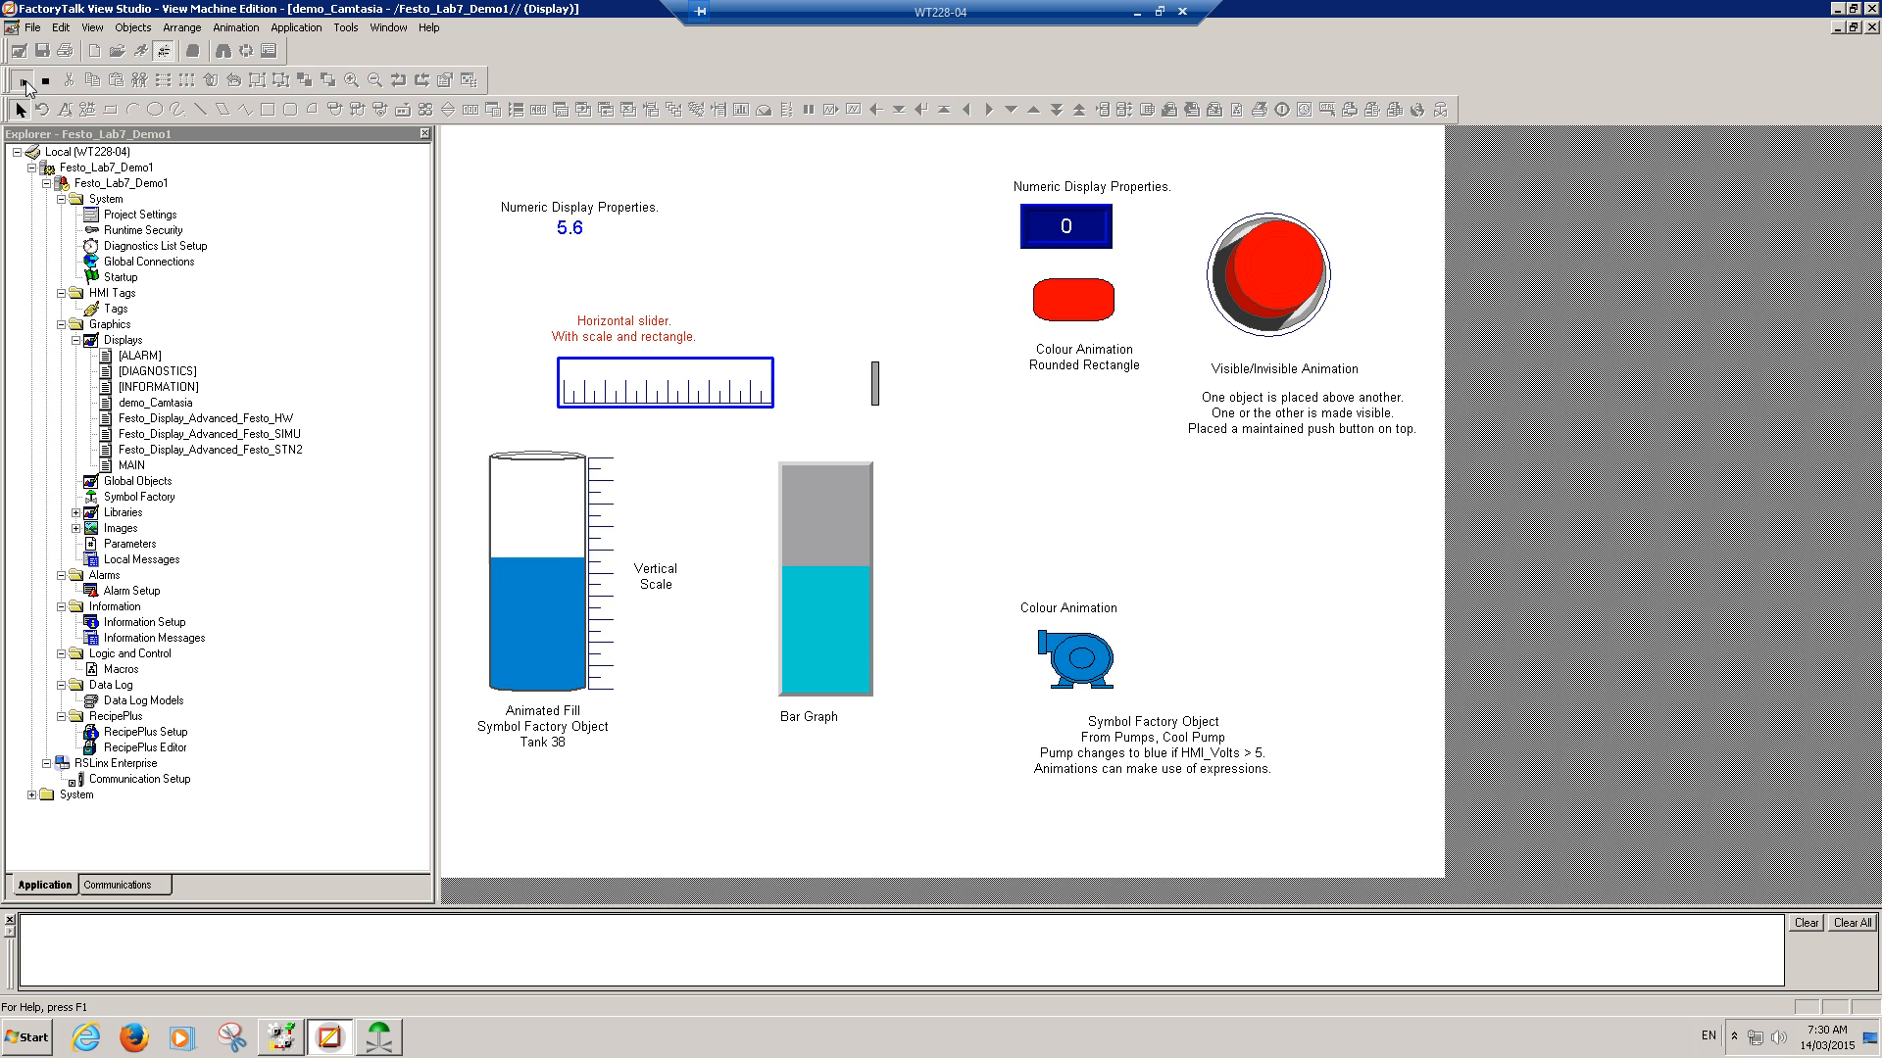
click(1270, 265)
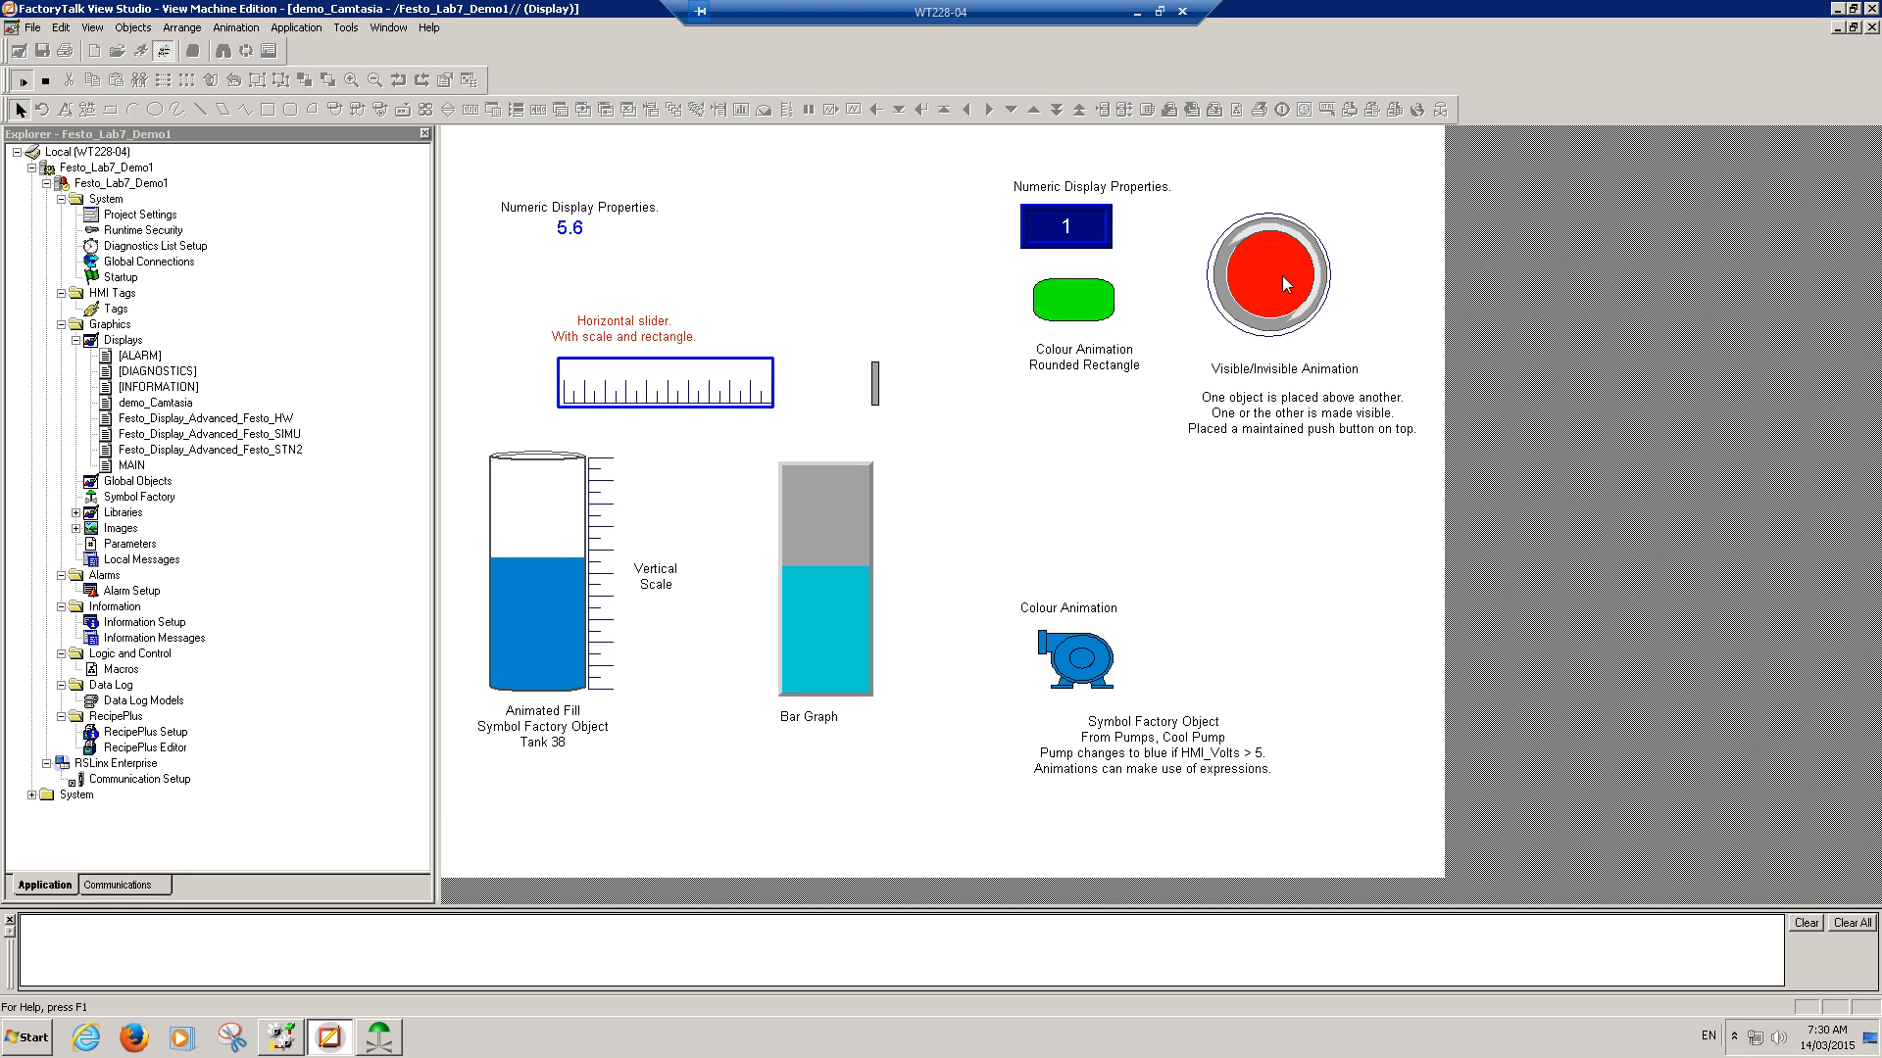
click(1282, 275)
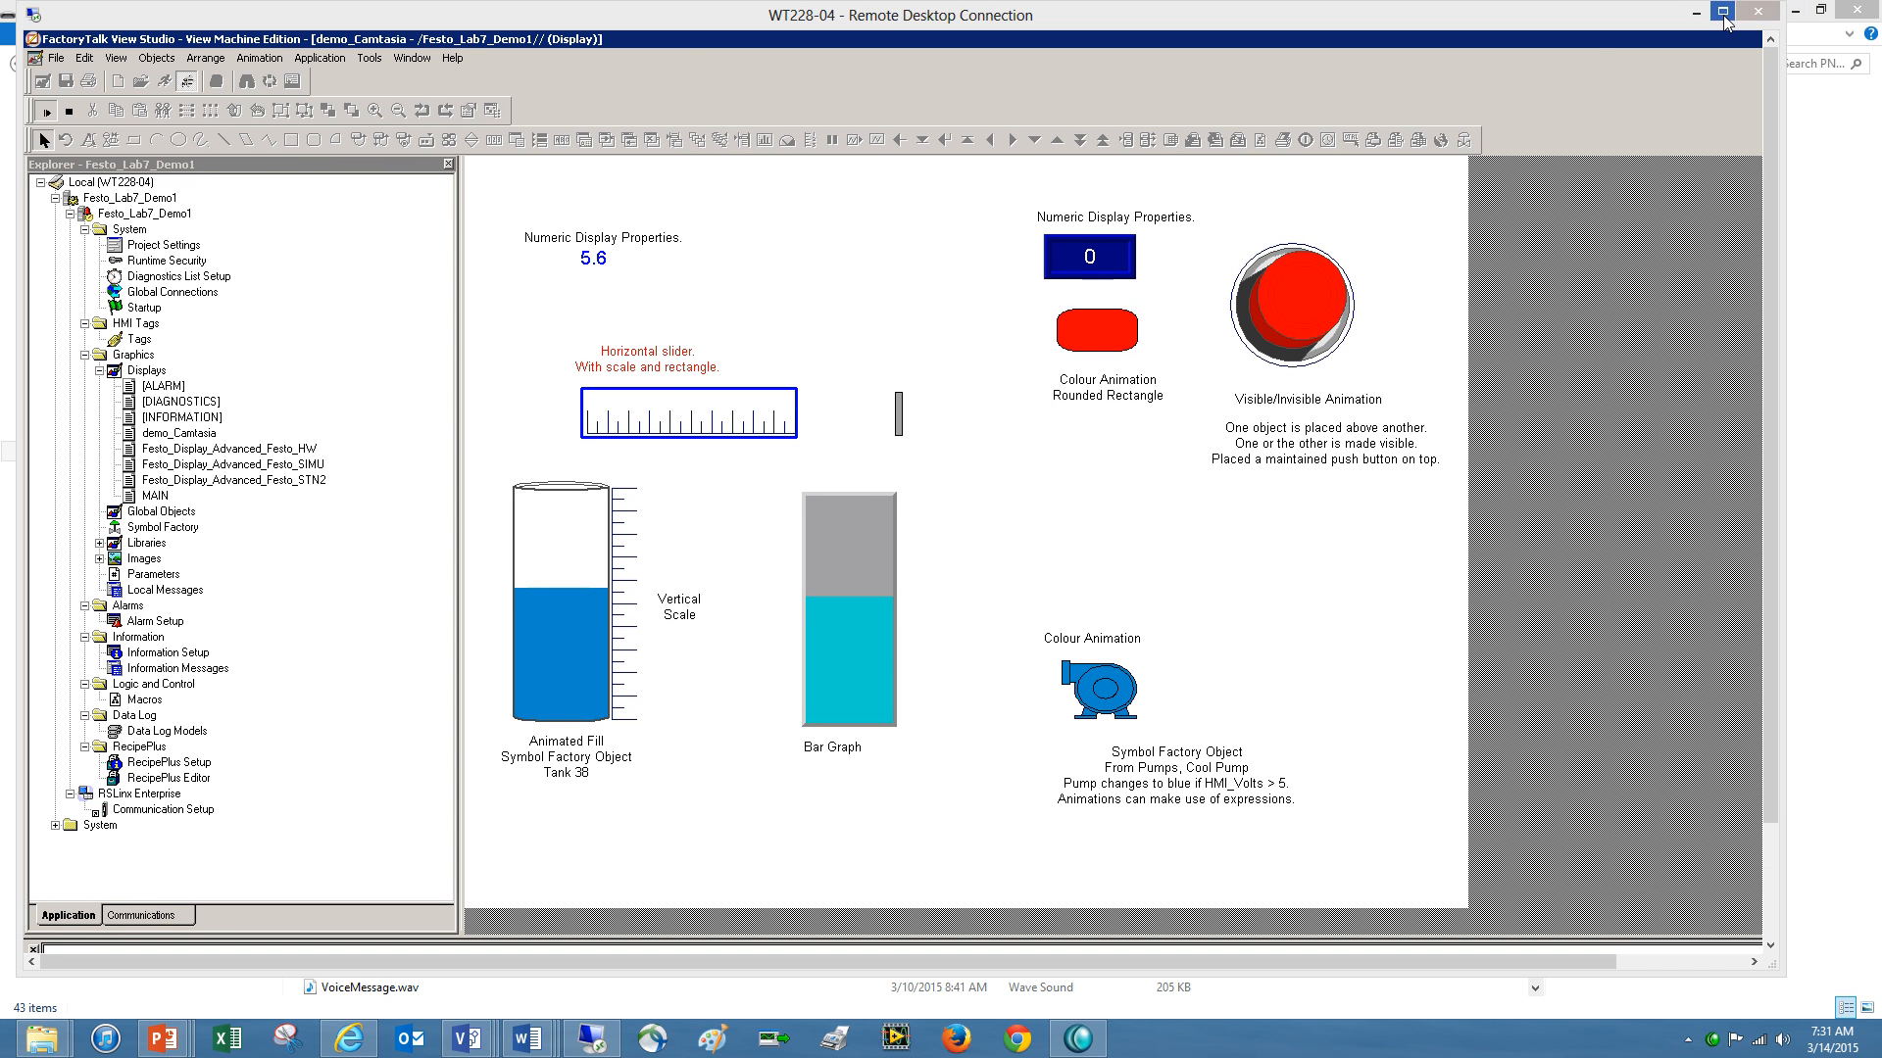
Step: Maximize the remote desktop window and stop the display's test run
double_click(1723, 17)
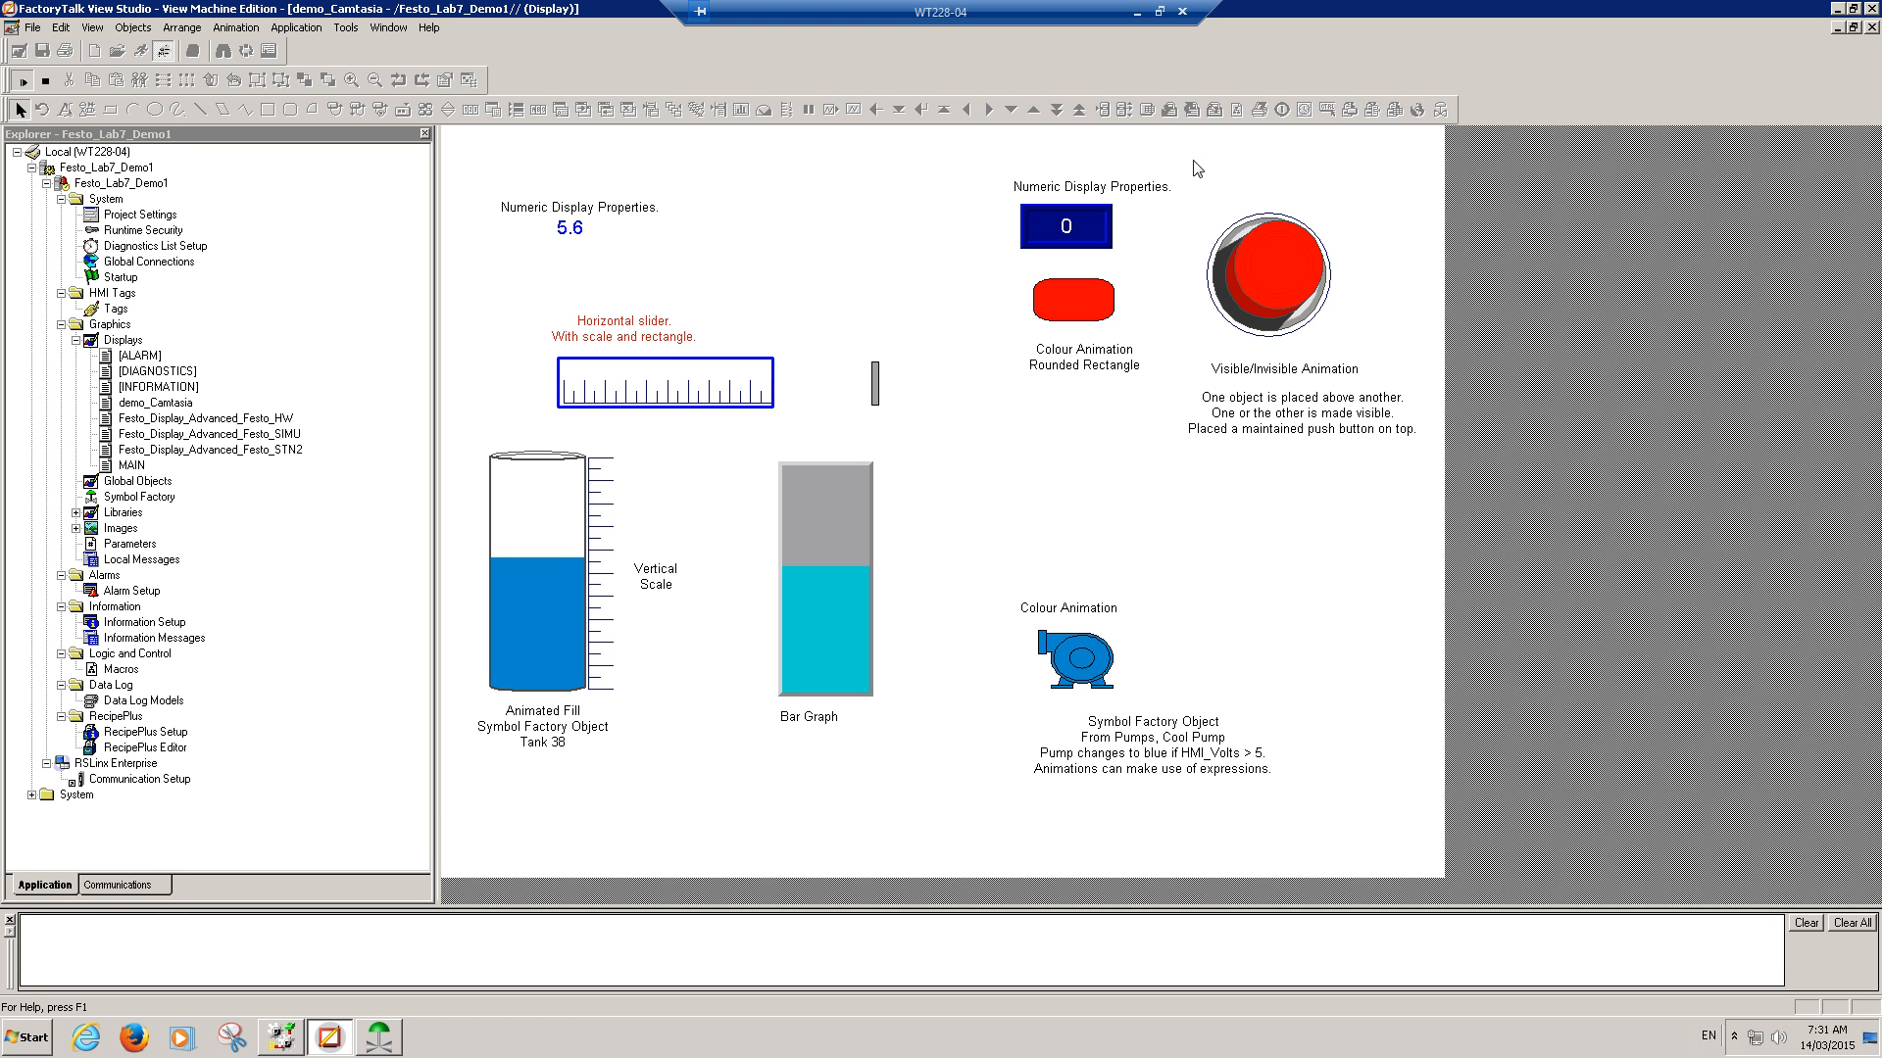
click(46, 82)
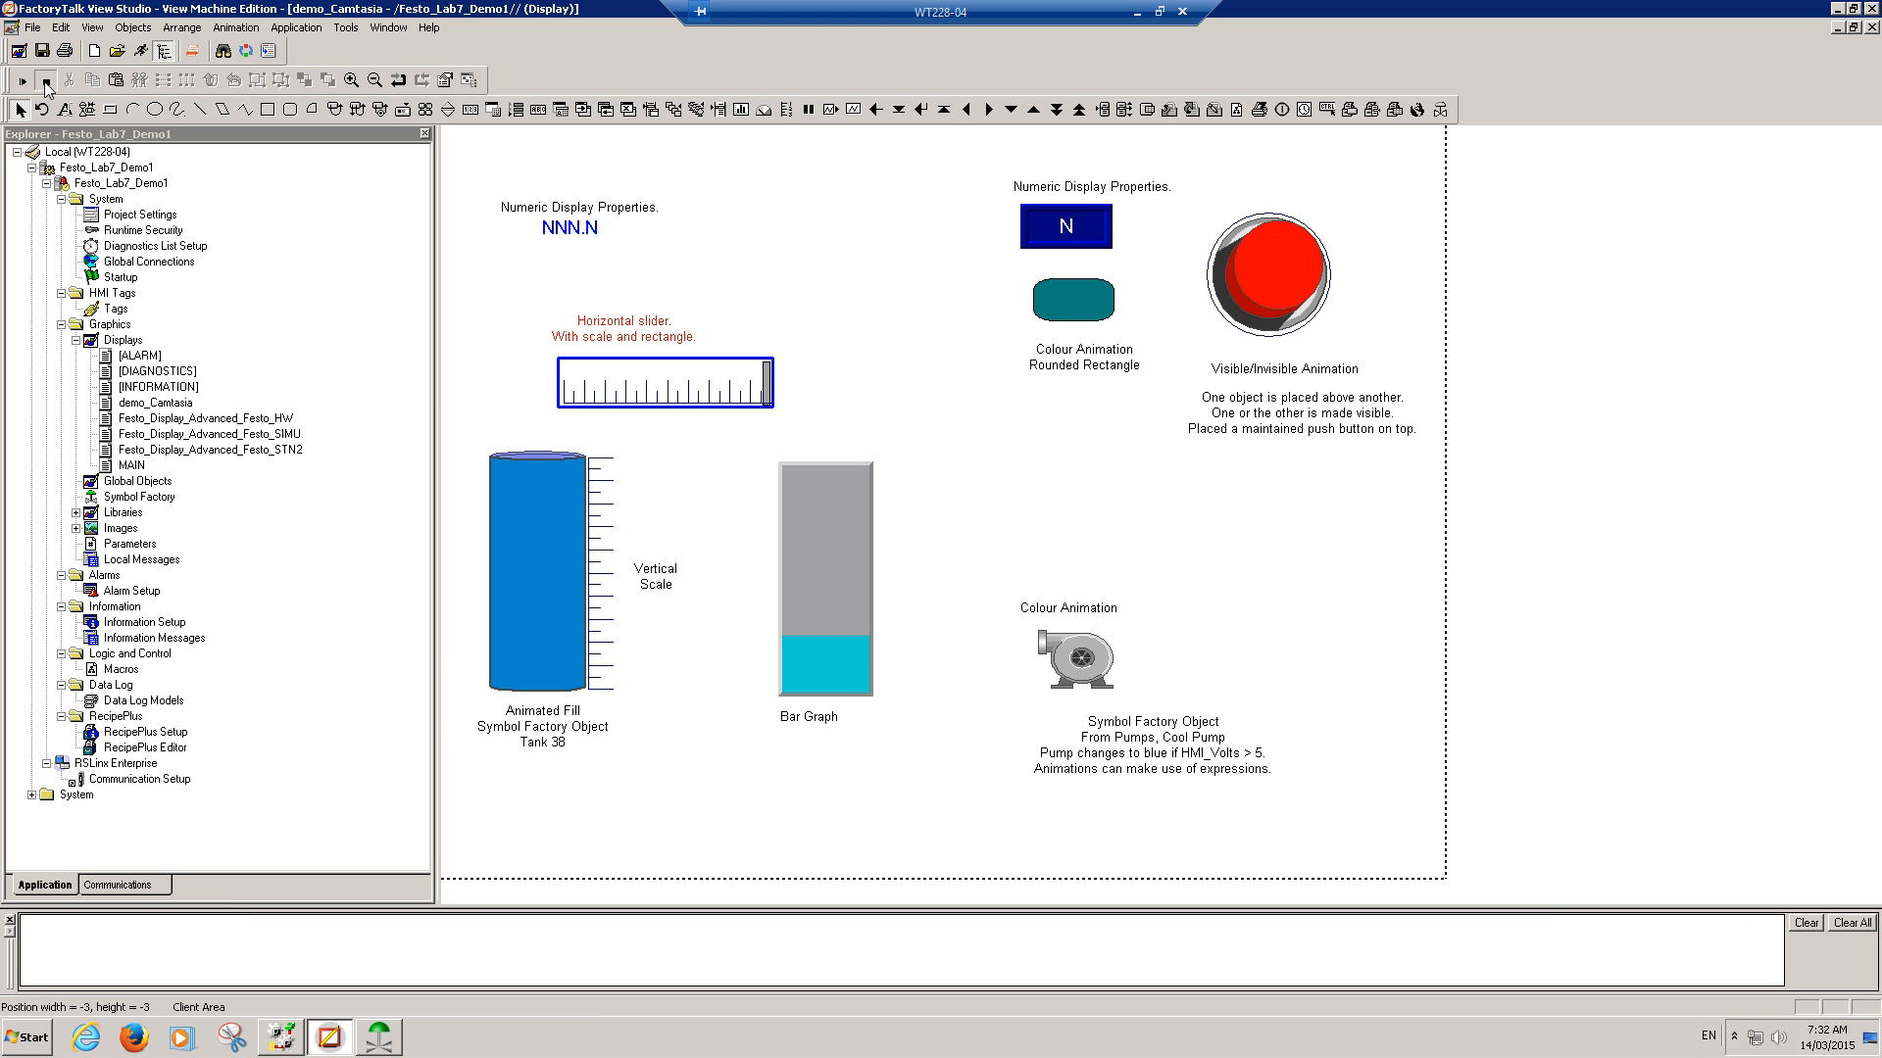
Step: Draw a trial numeric display about 125 by 69 above the bar graph and delete it
click(471, 110)
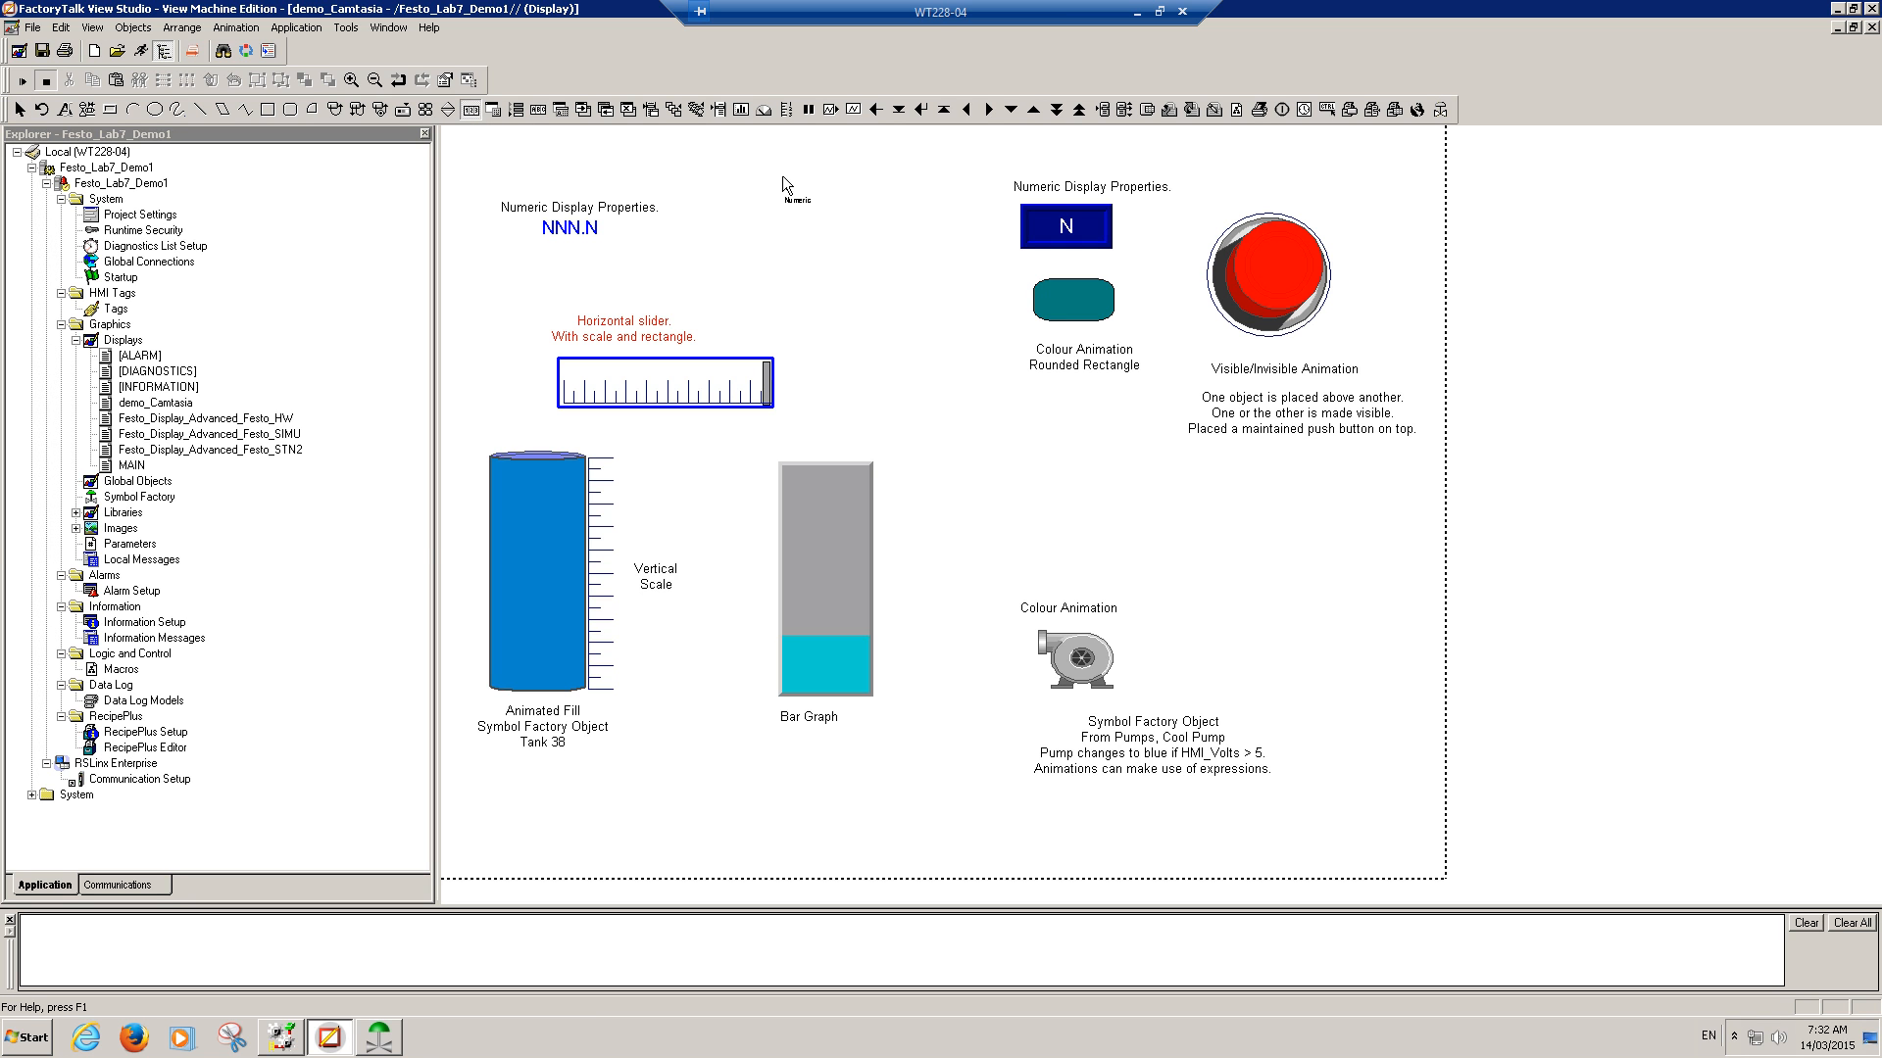
drag(868, 231, 904, 243)
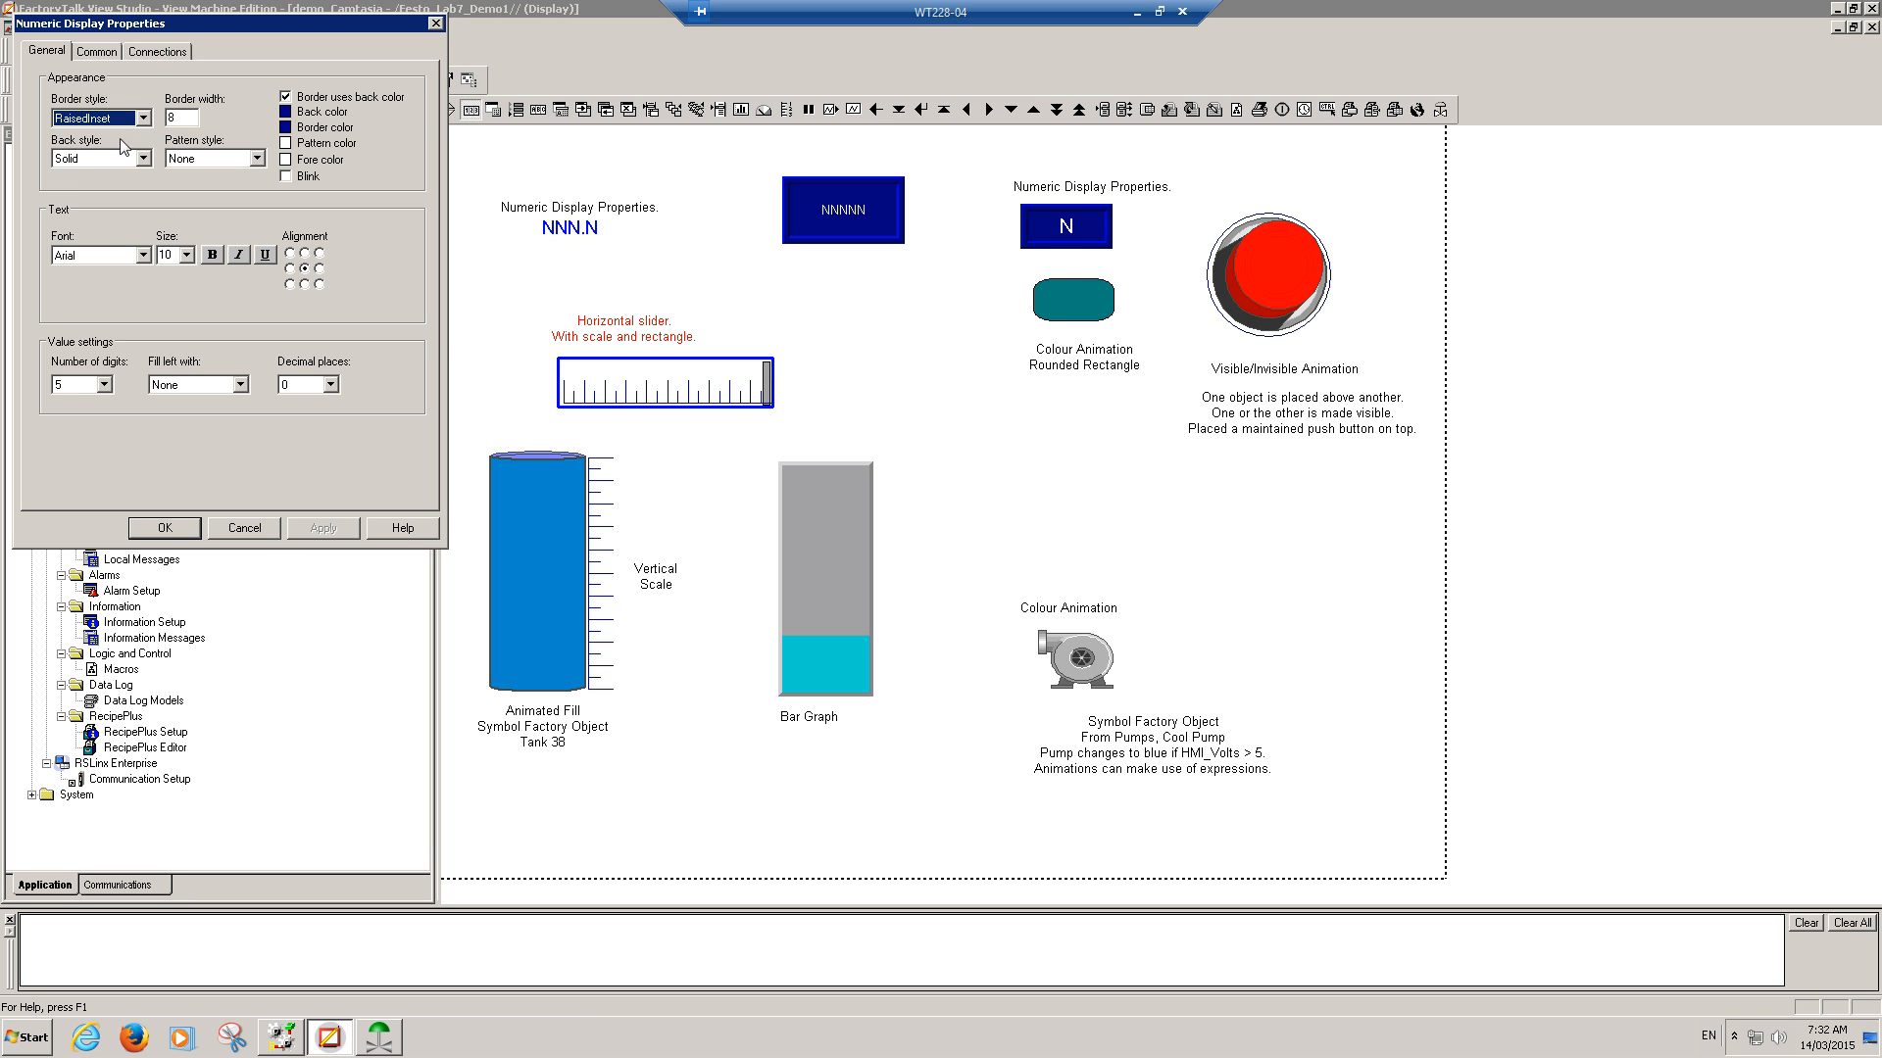
click(262, 527)
click(825, 241)
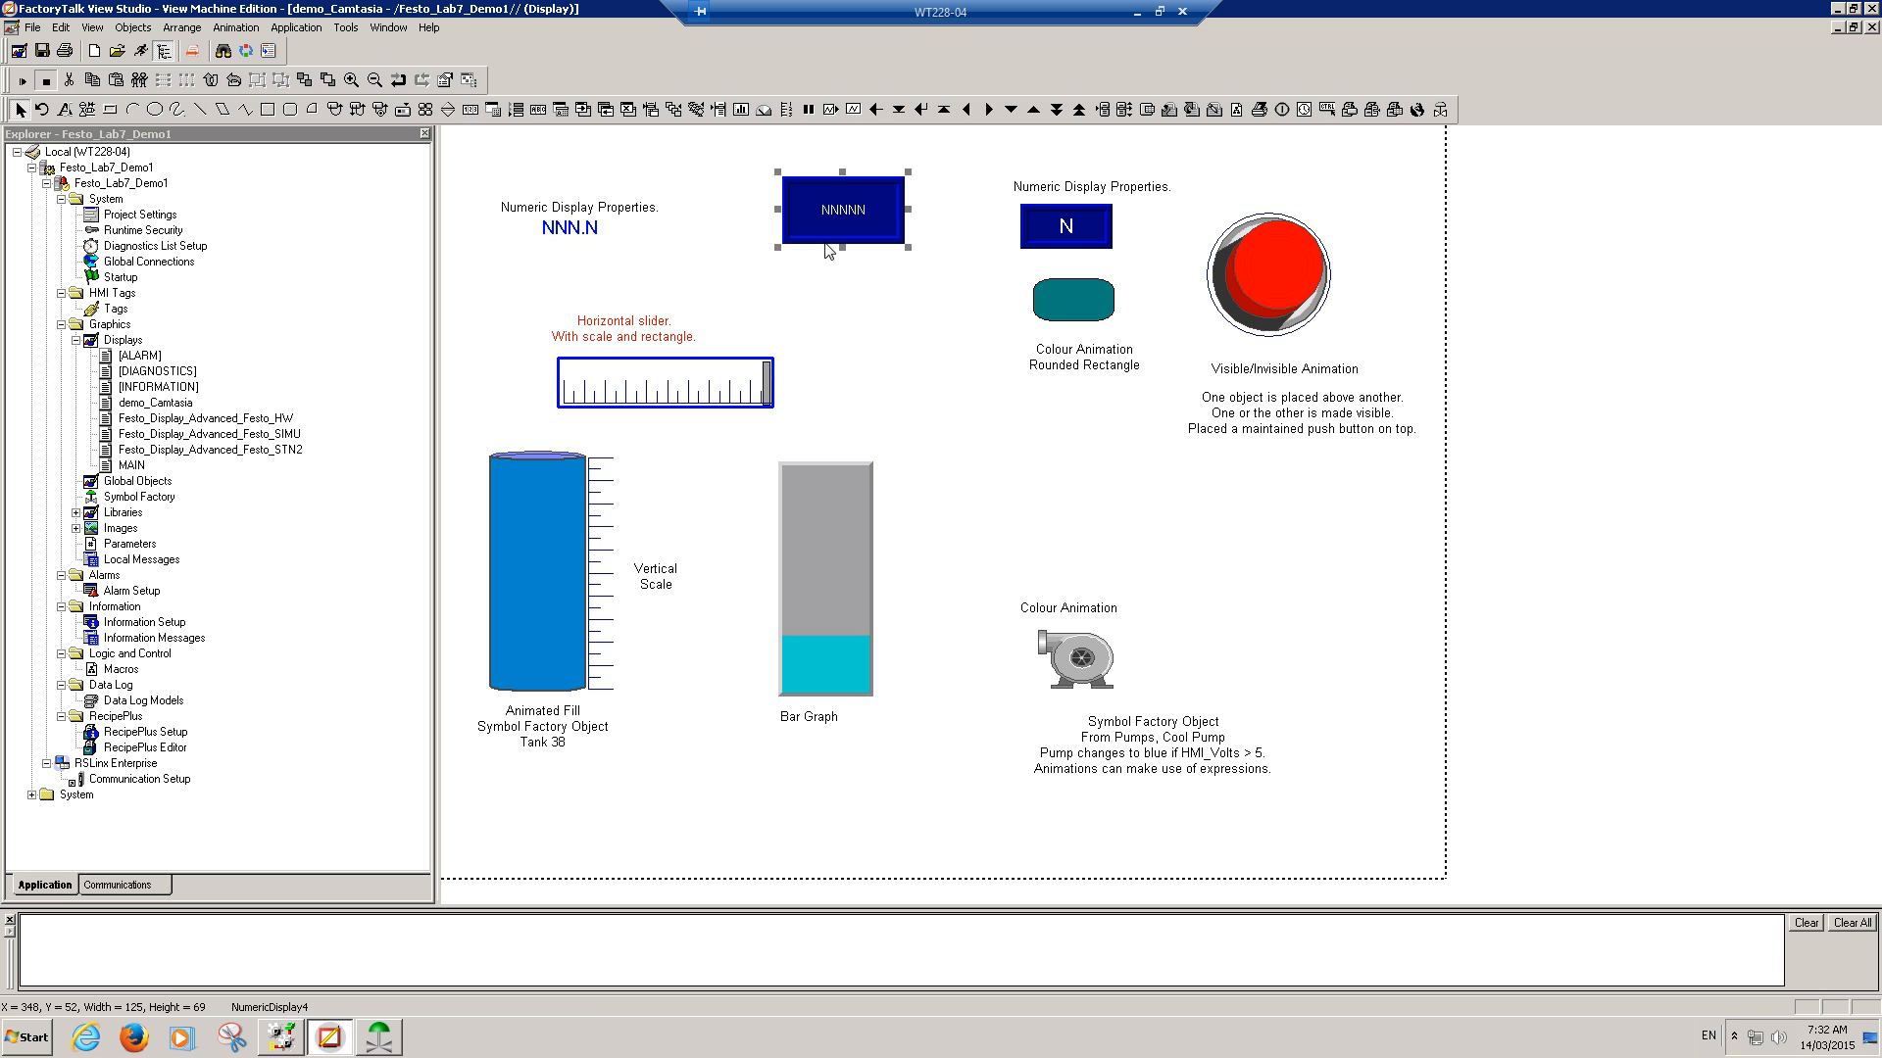
key(Delete)
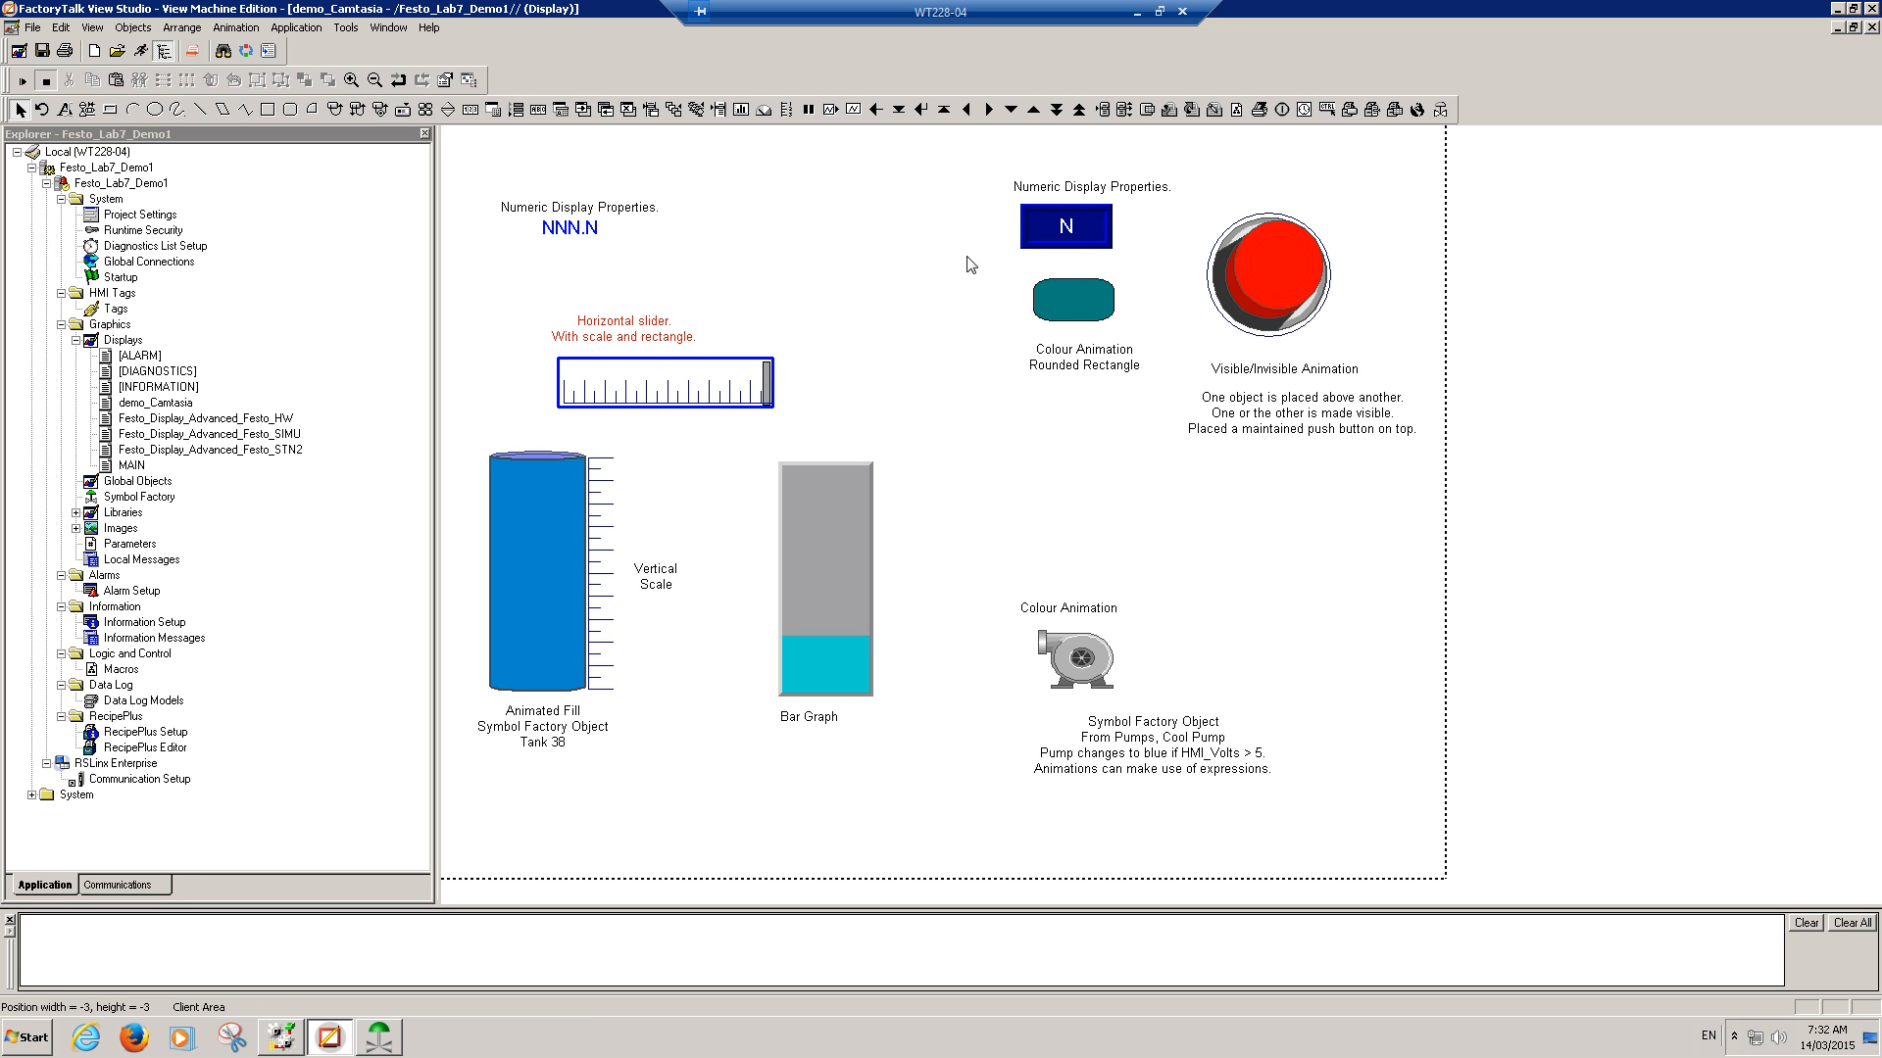
Step: Check the value settings and the connected tag of the blue numeric display above the rounded rectangle
click(1081, 237)
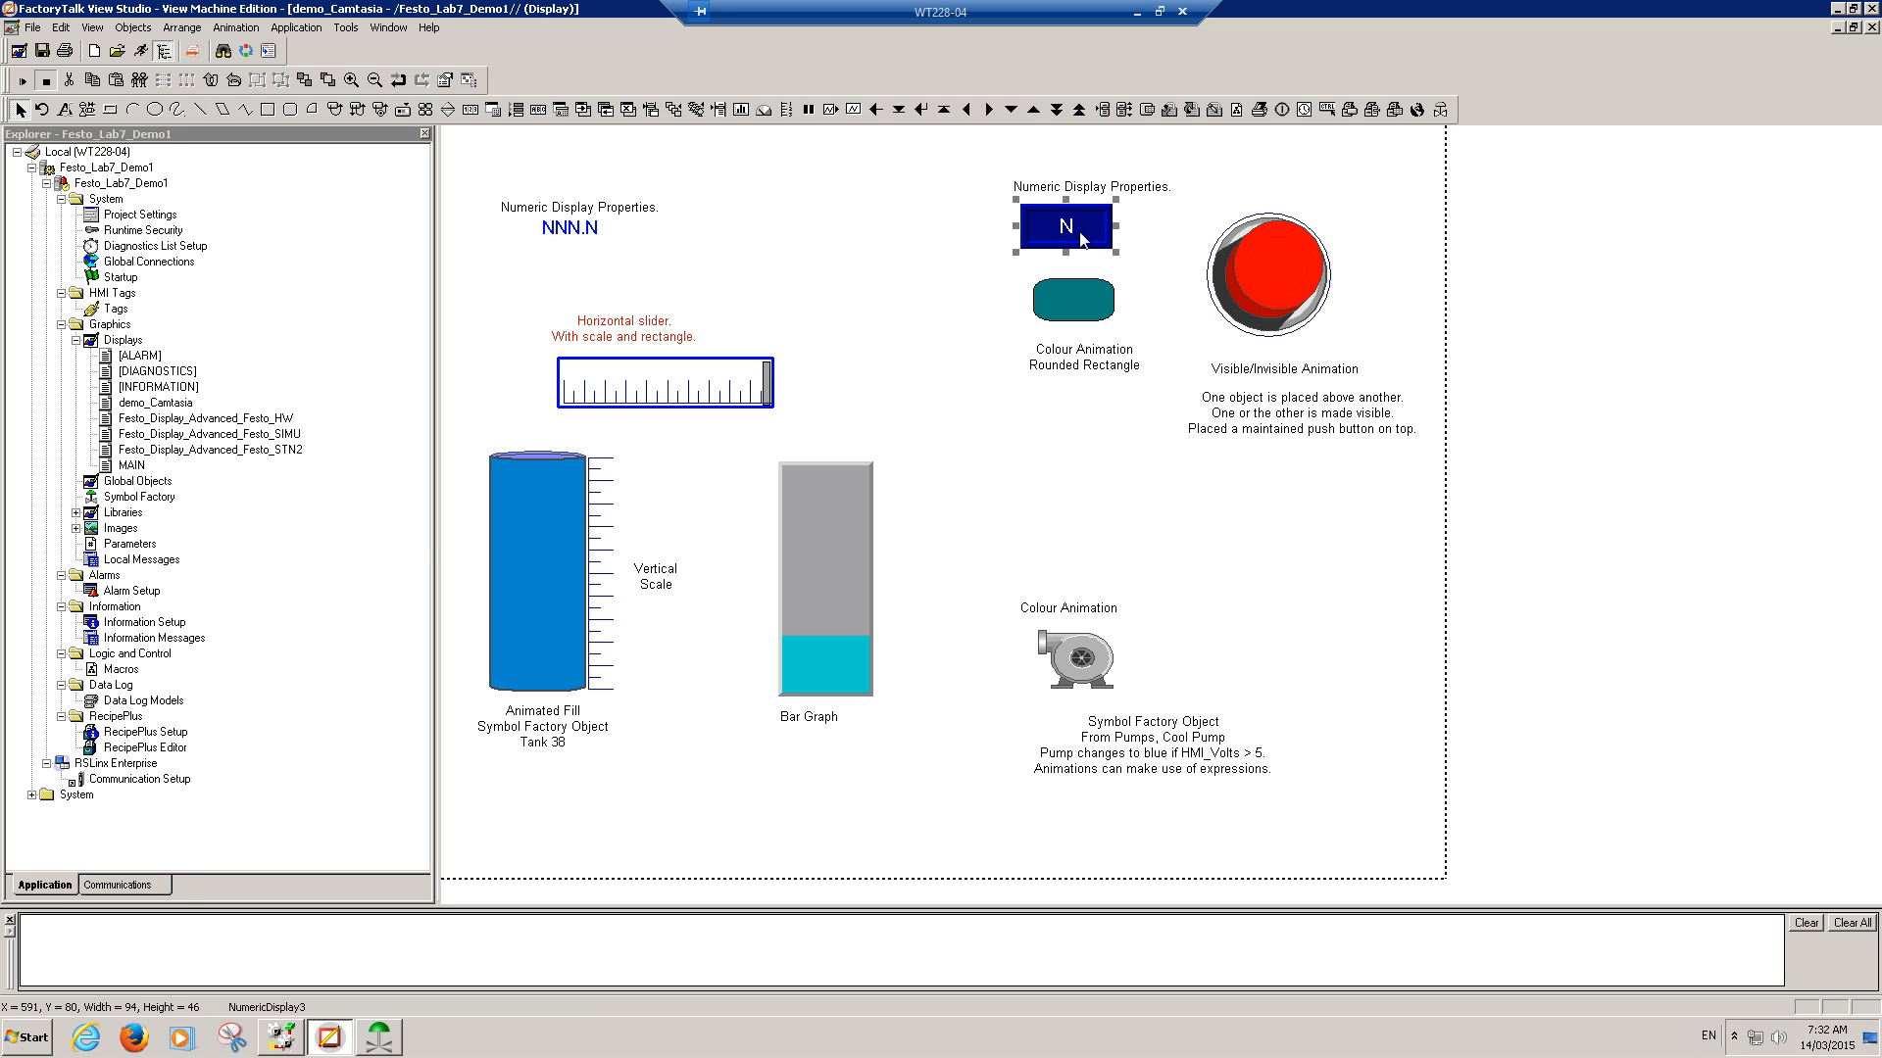
double_click(1081, 237)
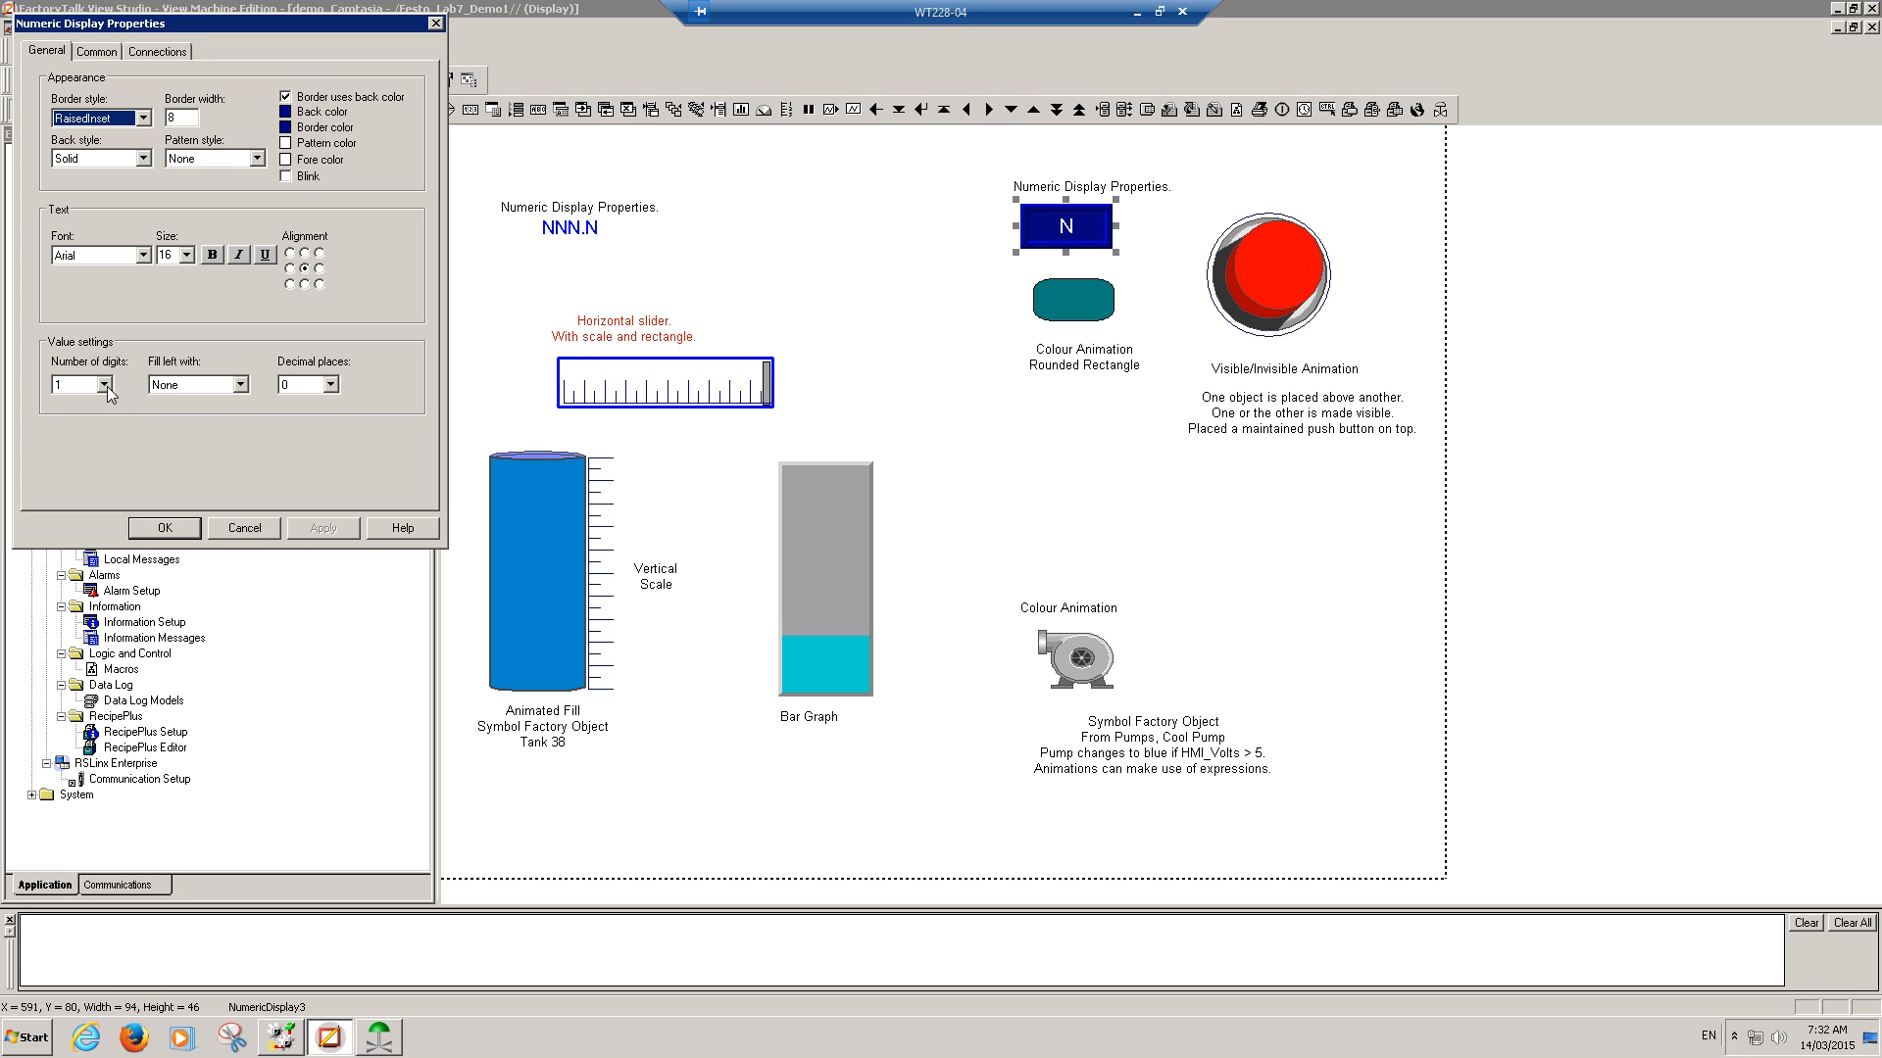
click(159, 51)
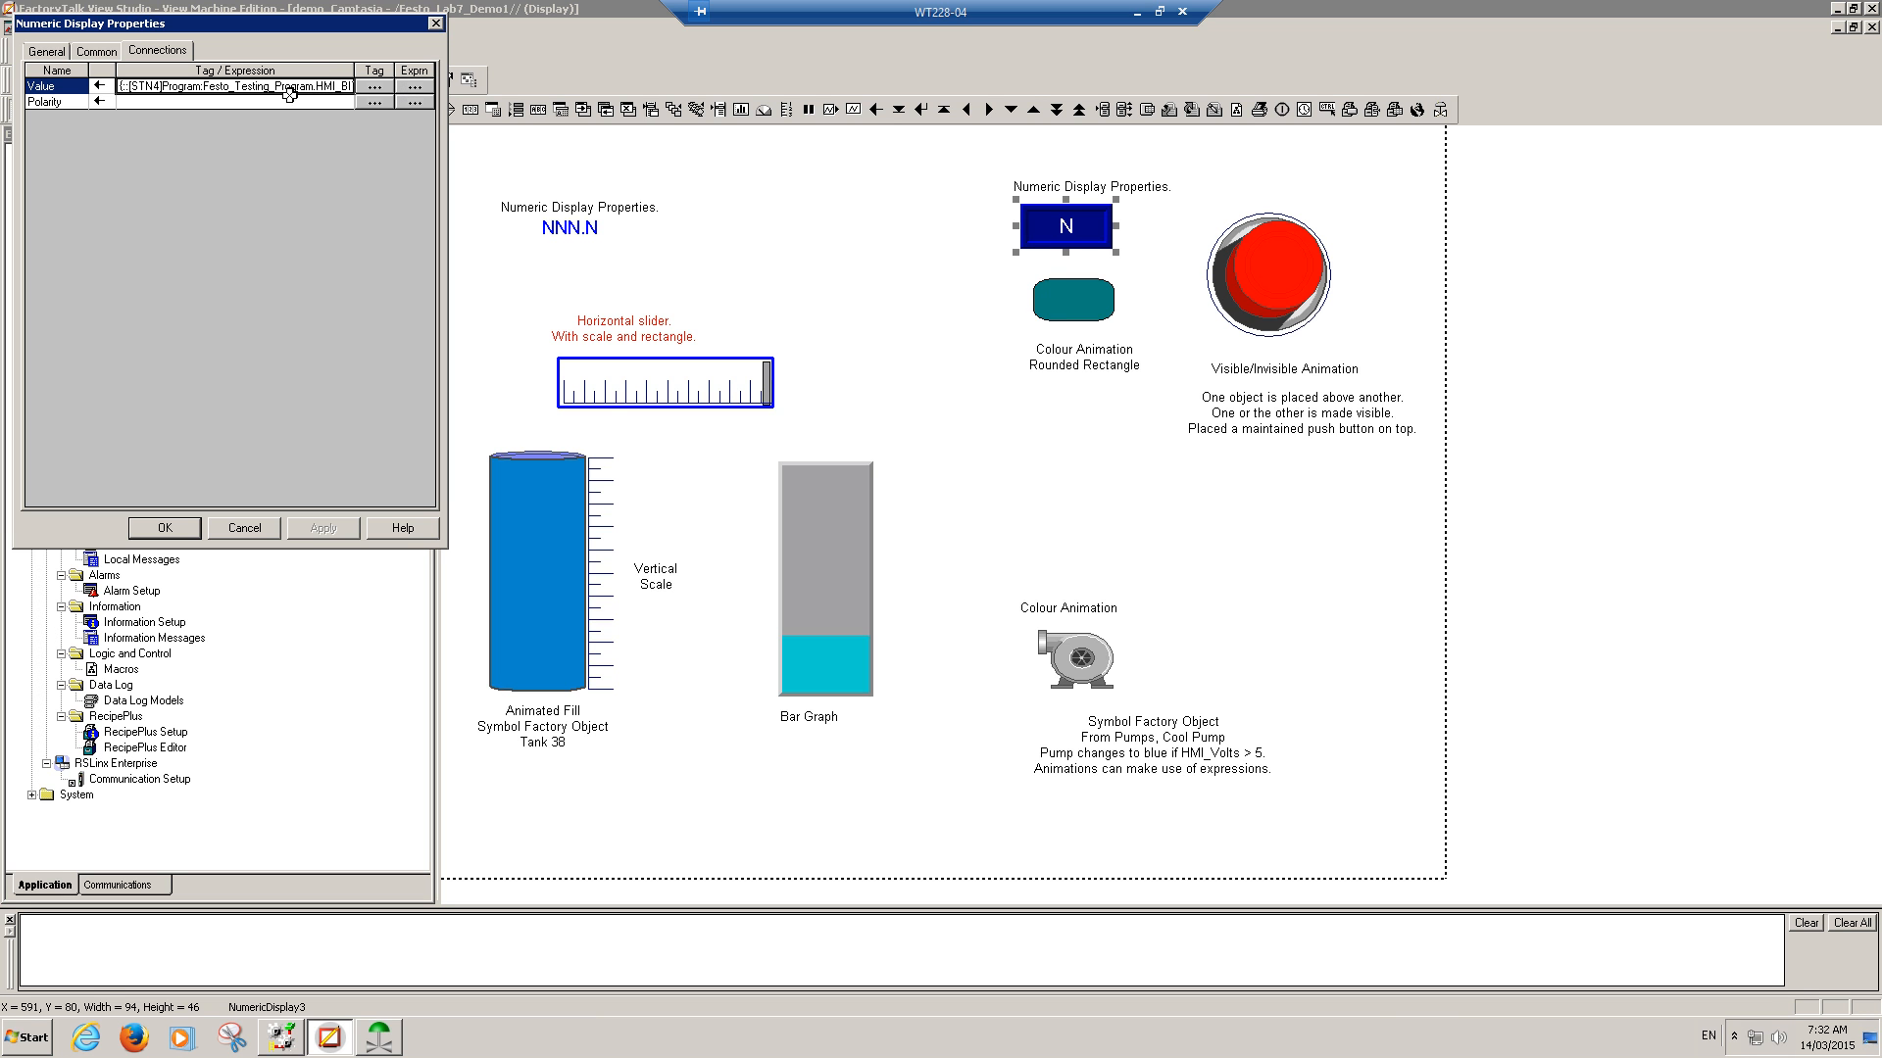
click(374, 87)
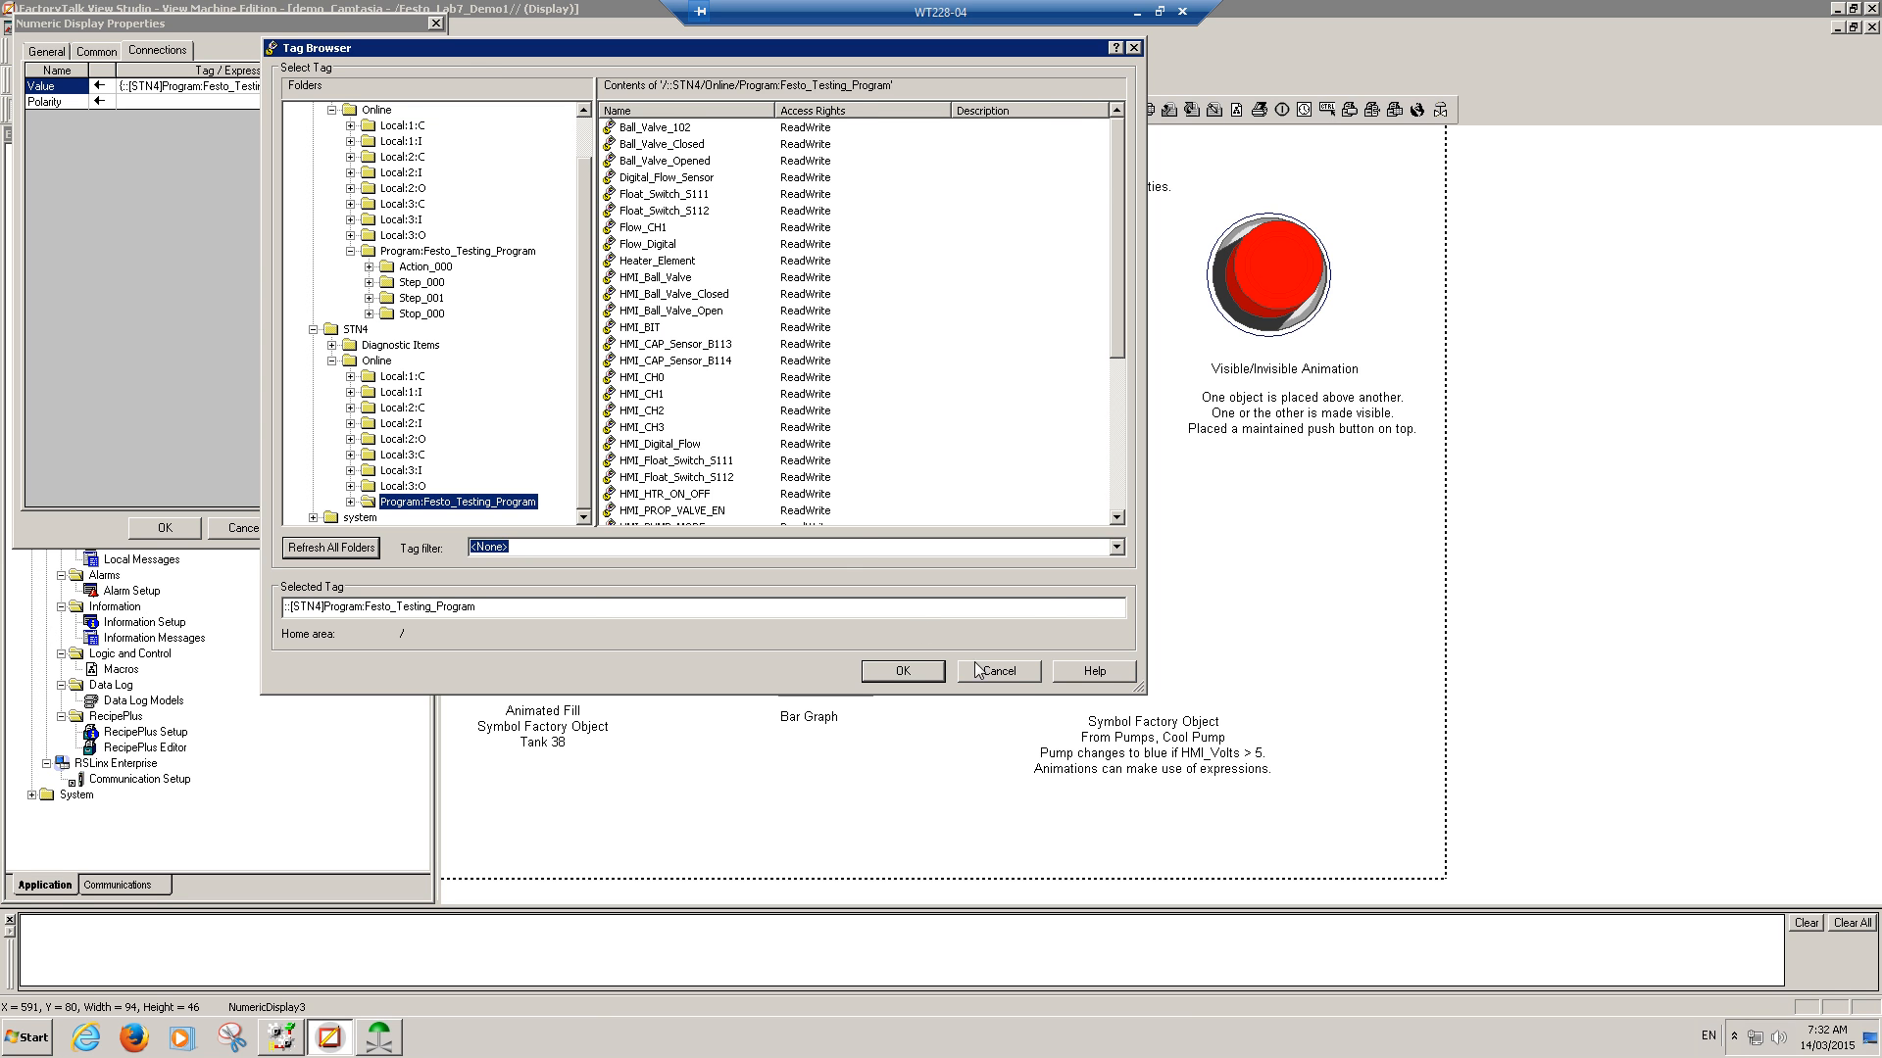
click(1013, 679)
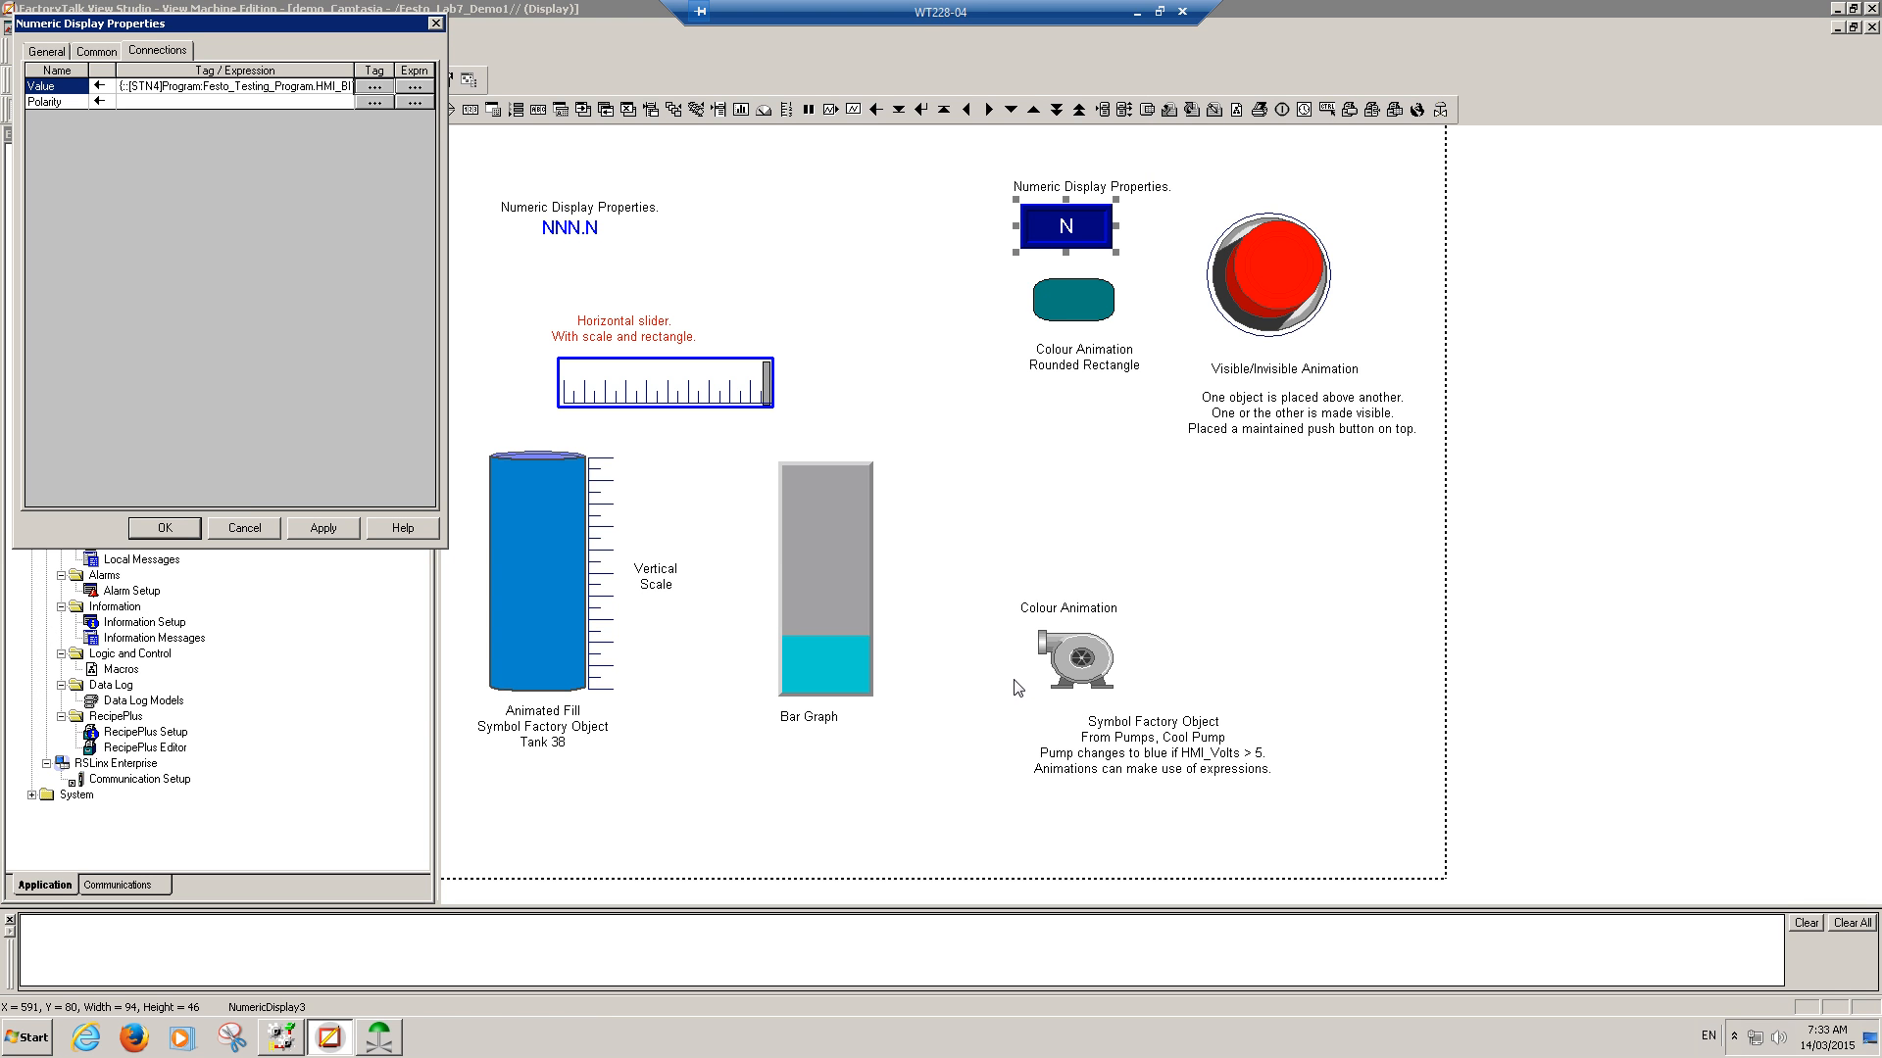
click(247, 529)
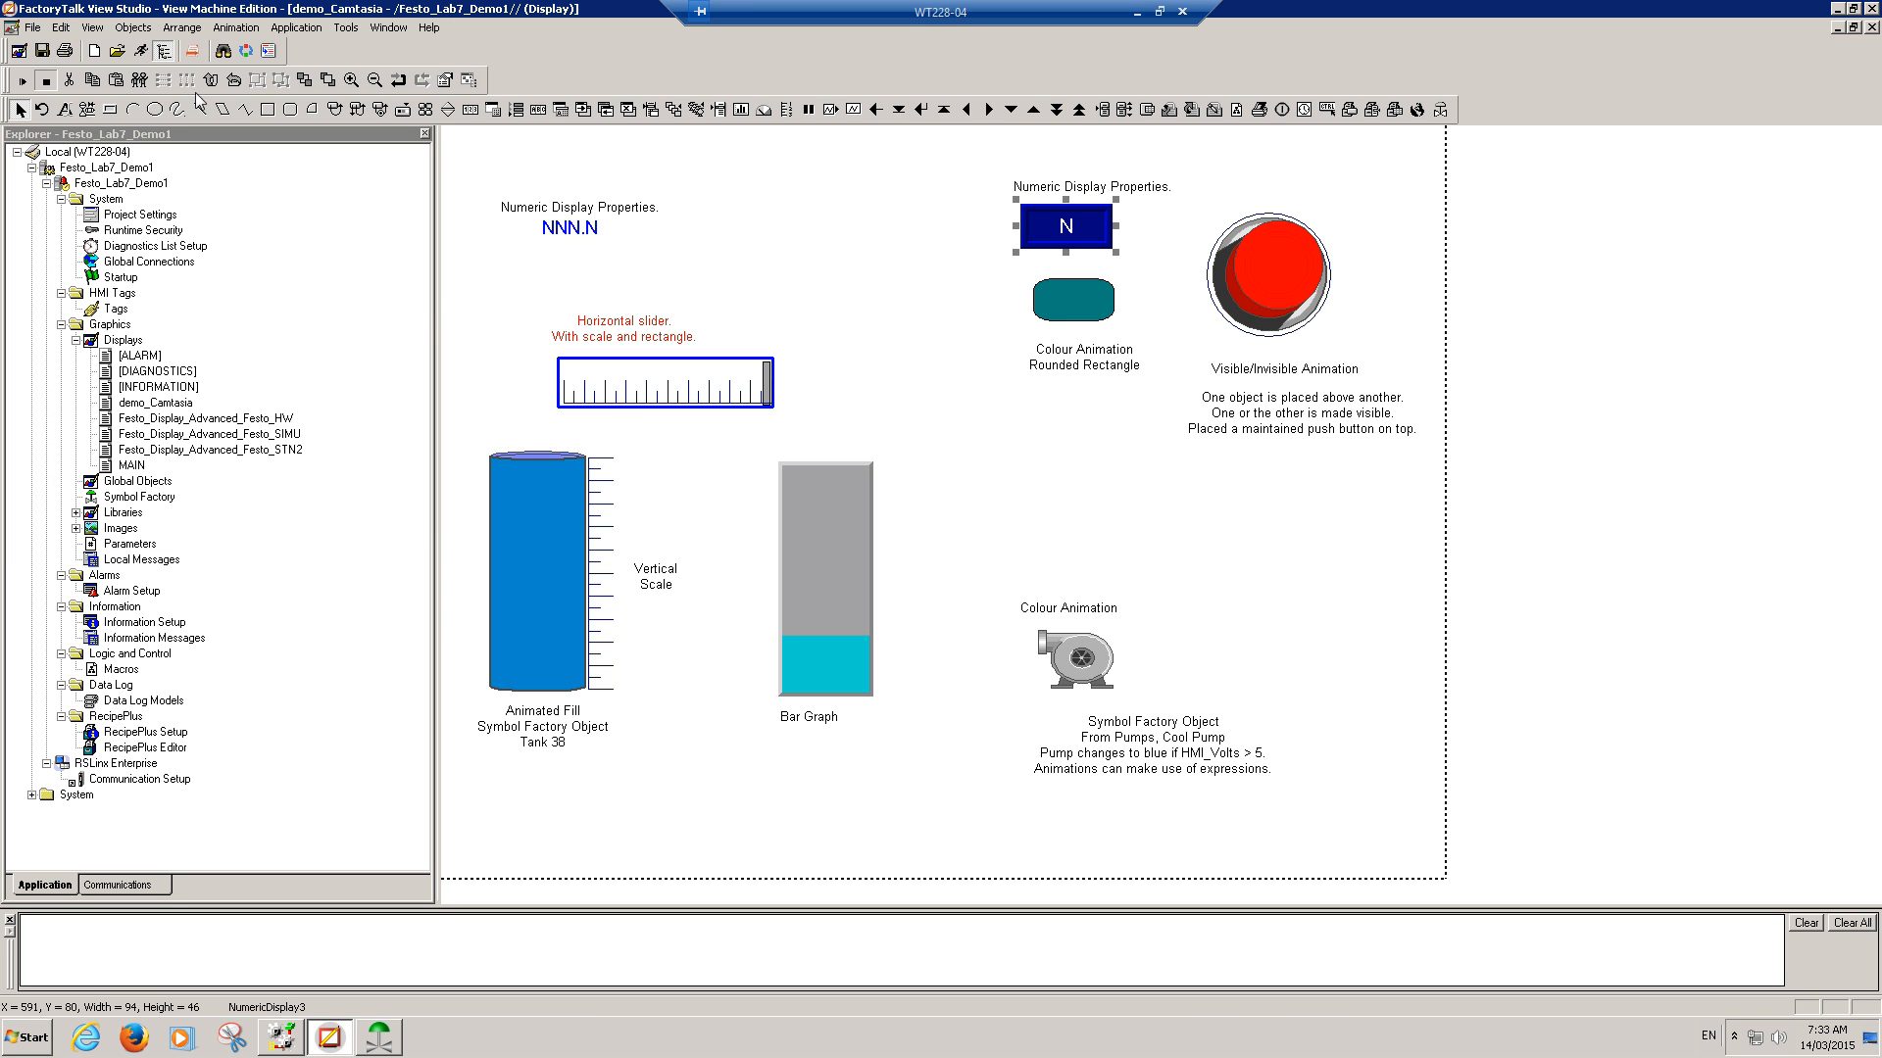
Step: Test run the display, switch the red push button on, and stop the test
click(24, 83)
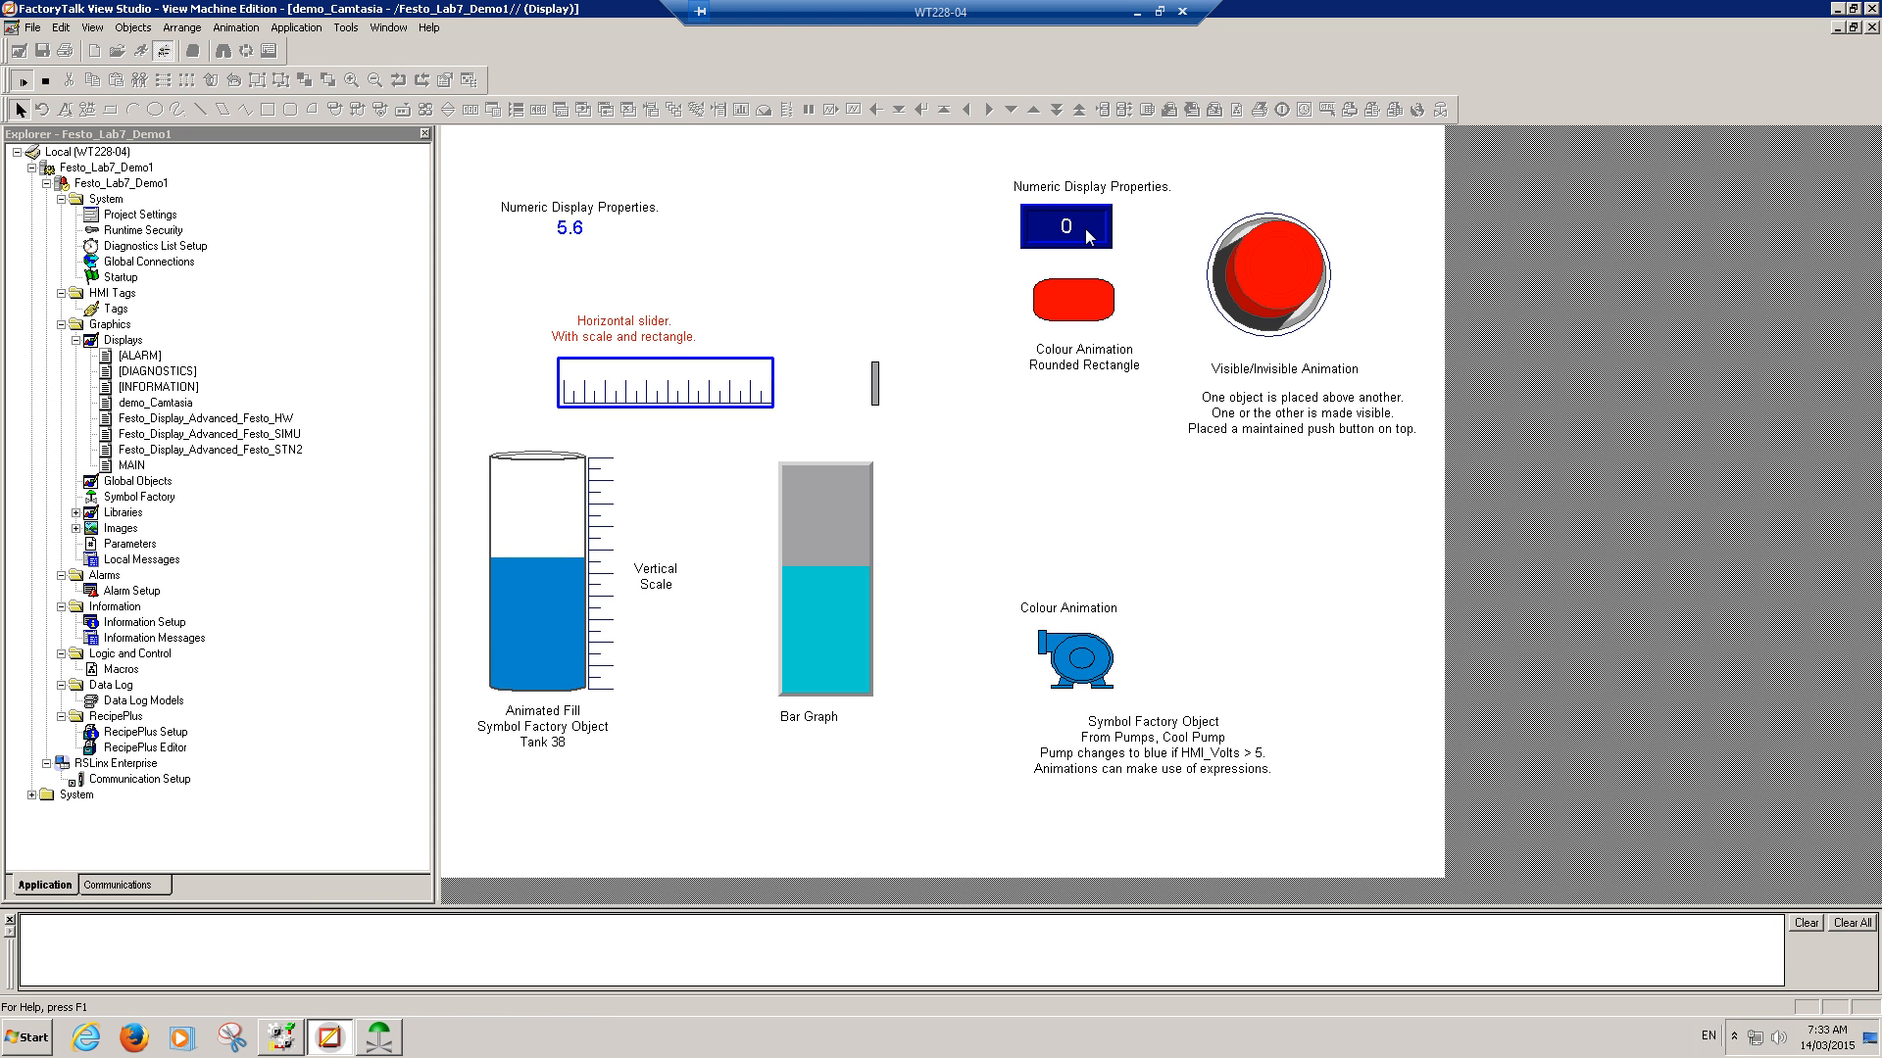
click(1270, 265)
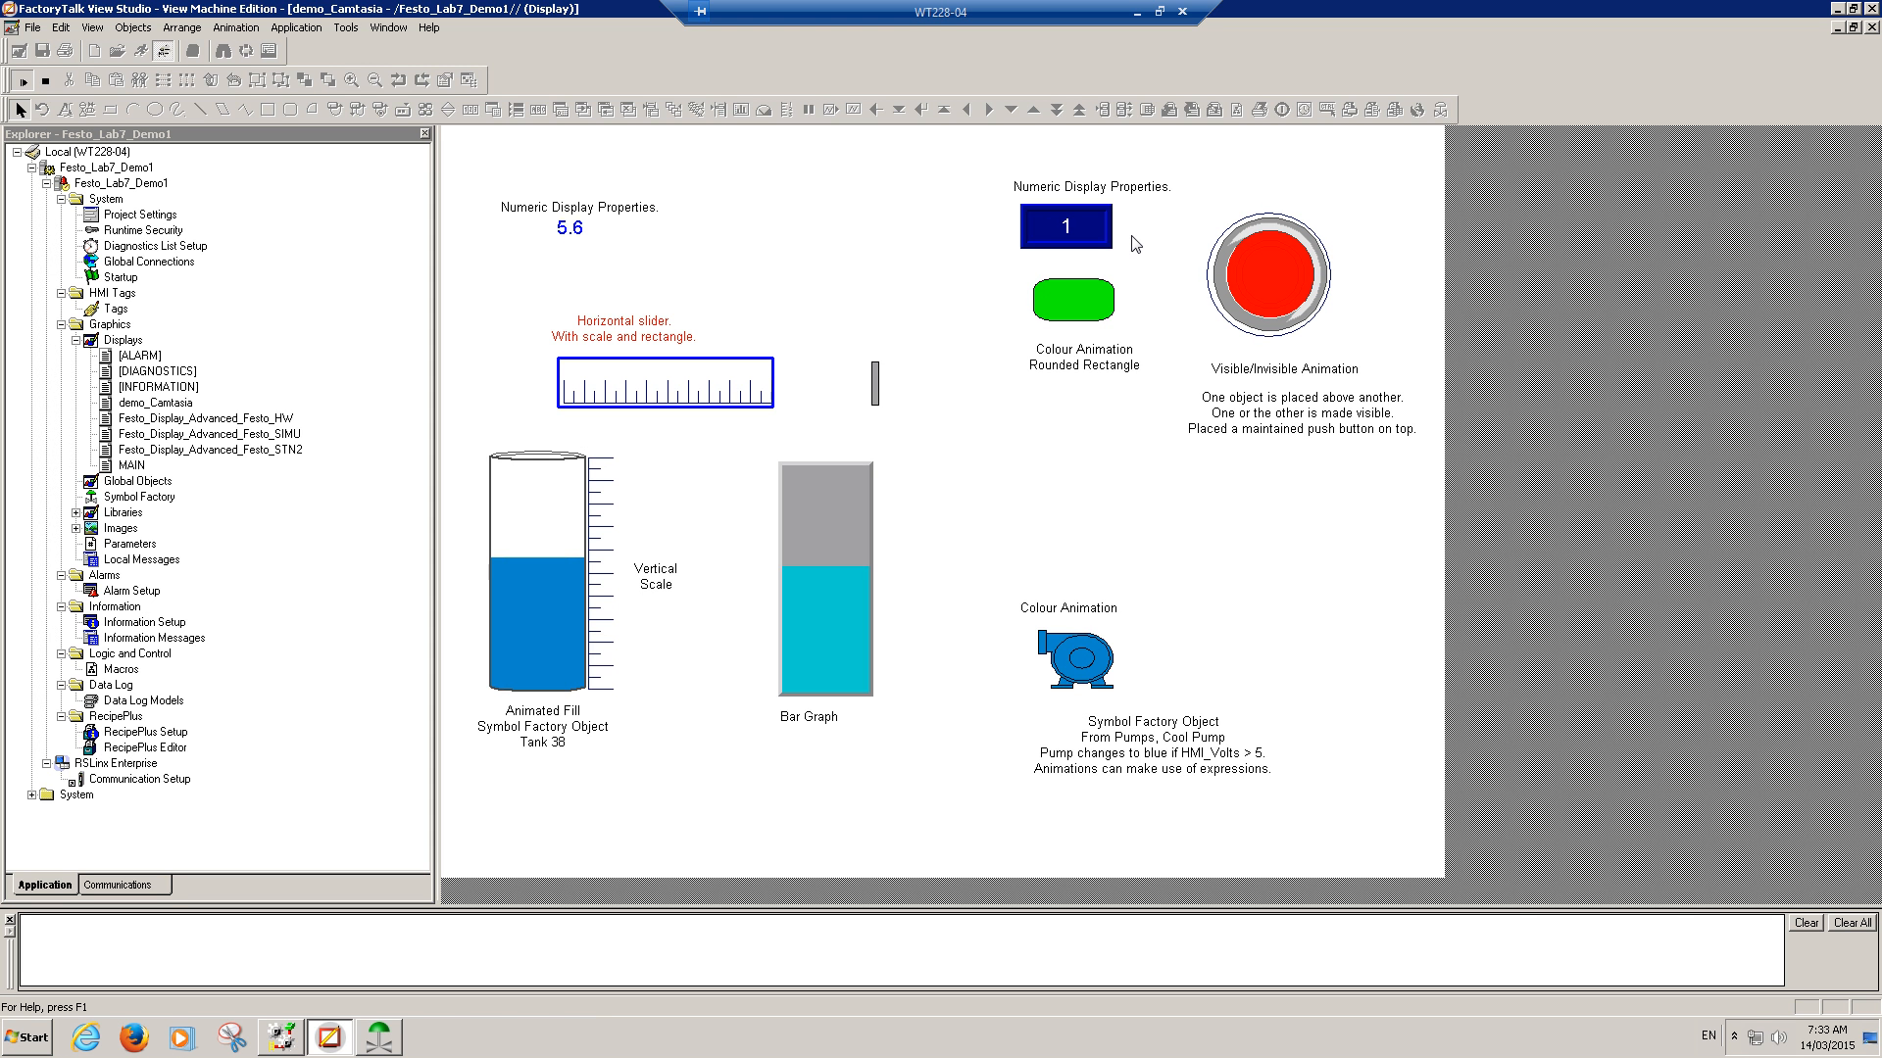
click(46, 81)
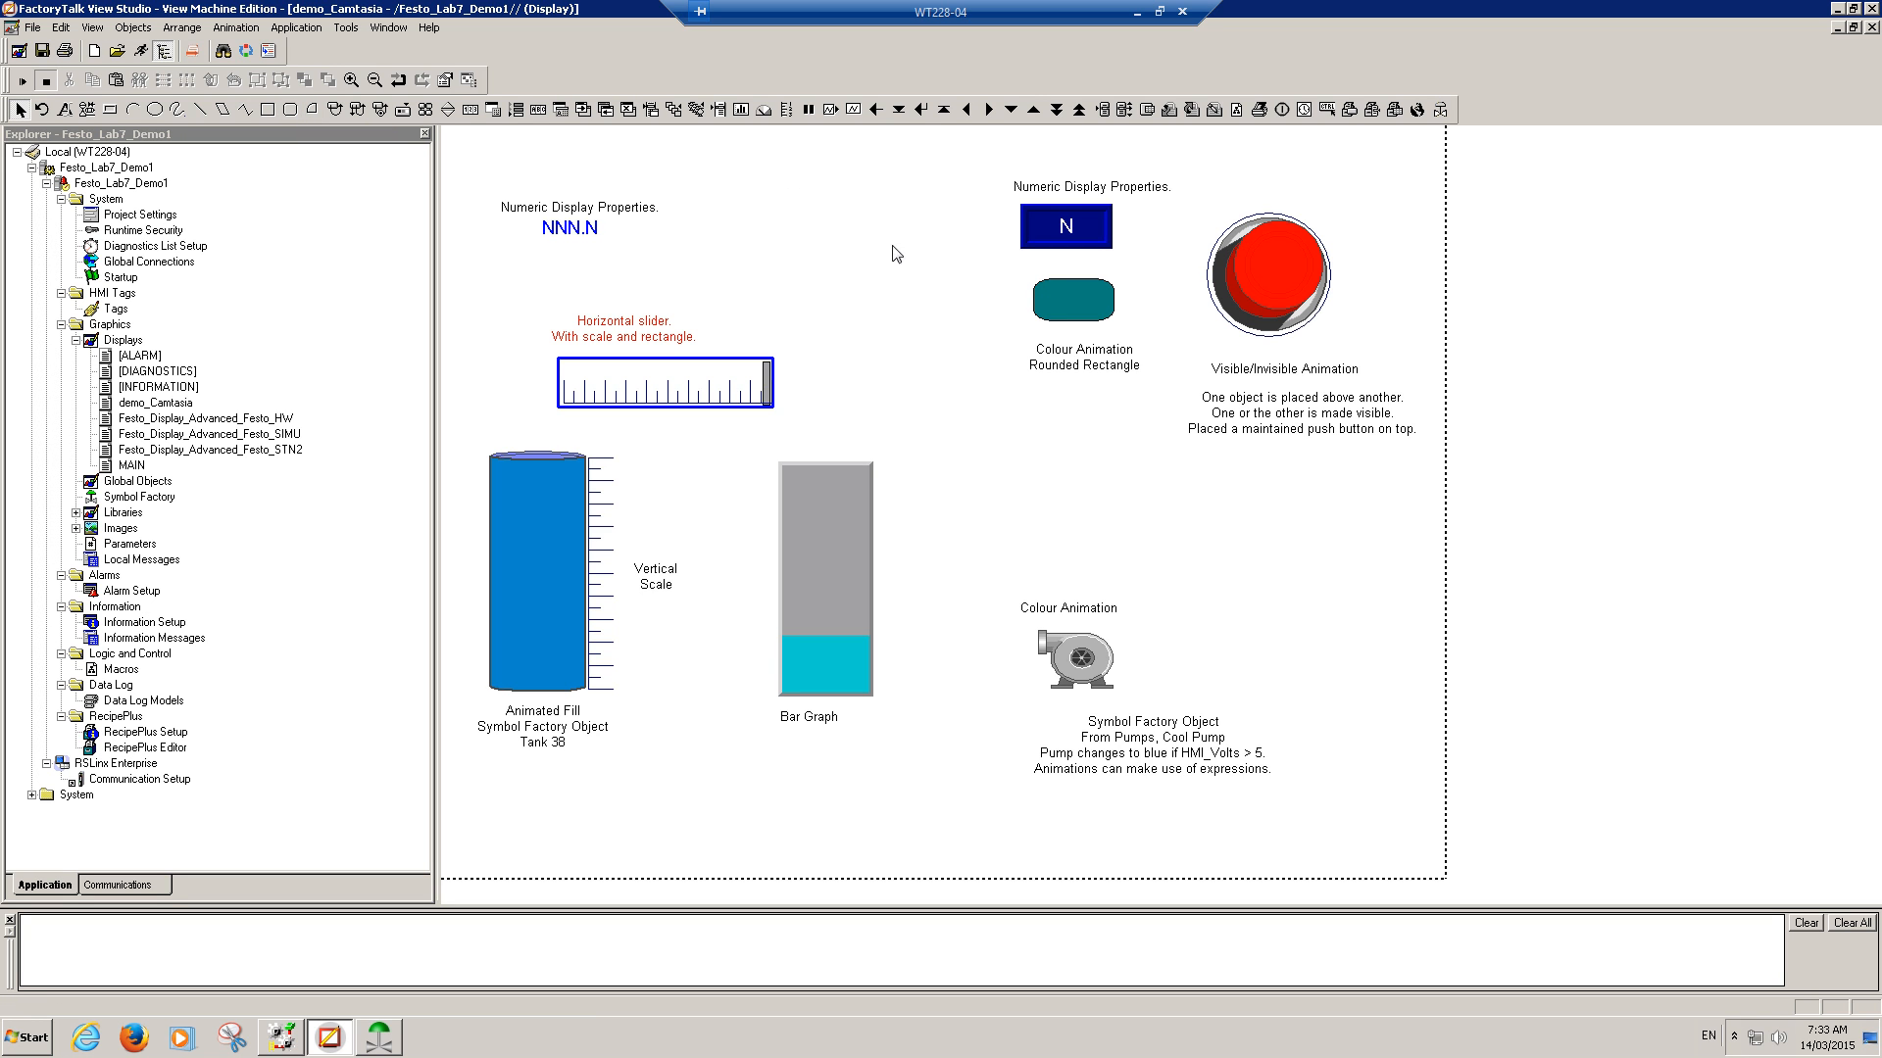
Step: In the rounded rectangle's color animation, set the fill style for value 0 to Original and apply the change
click(1091, 312)
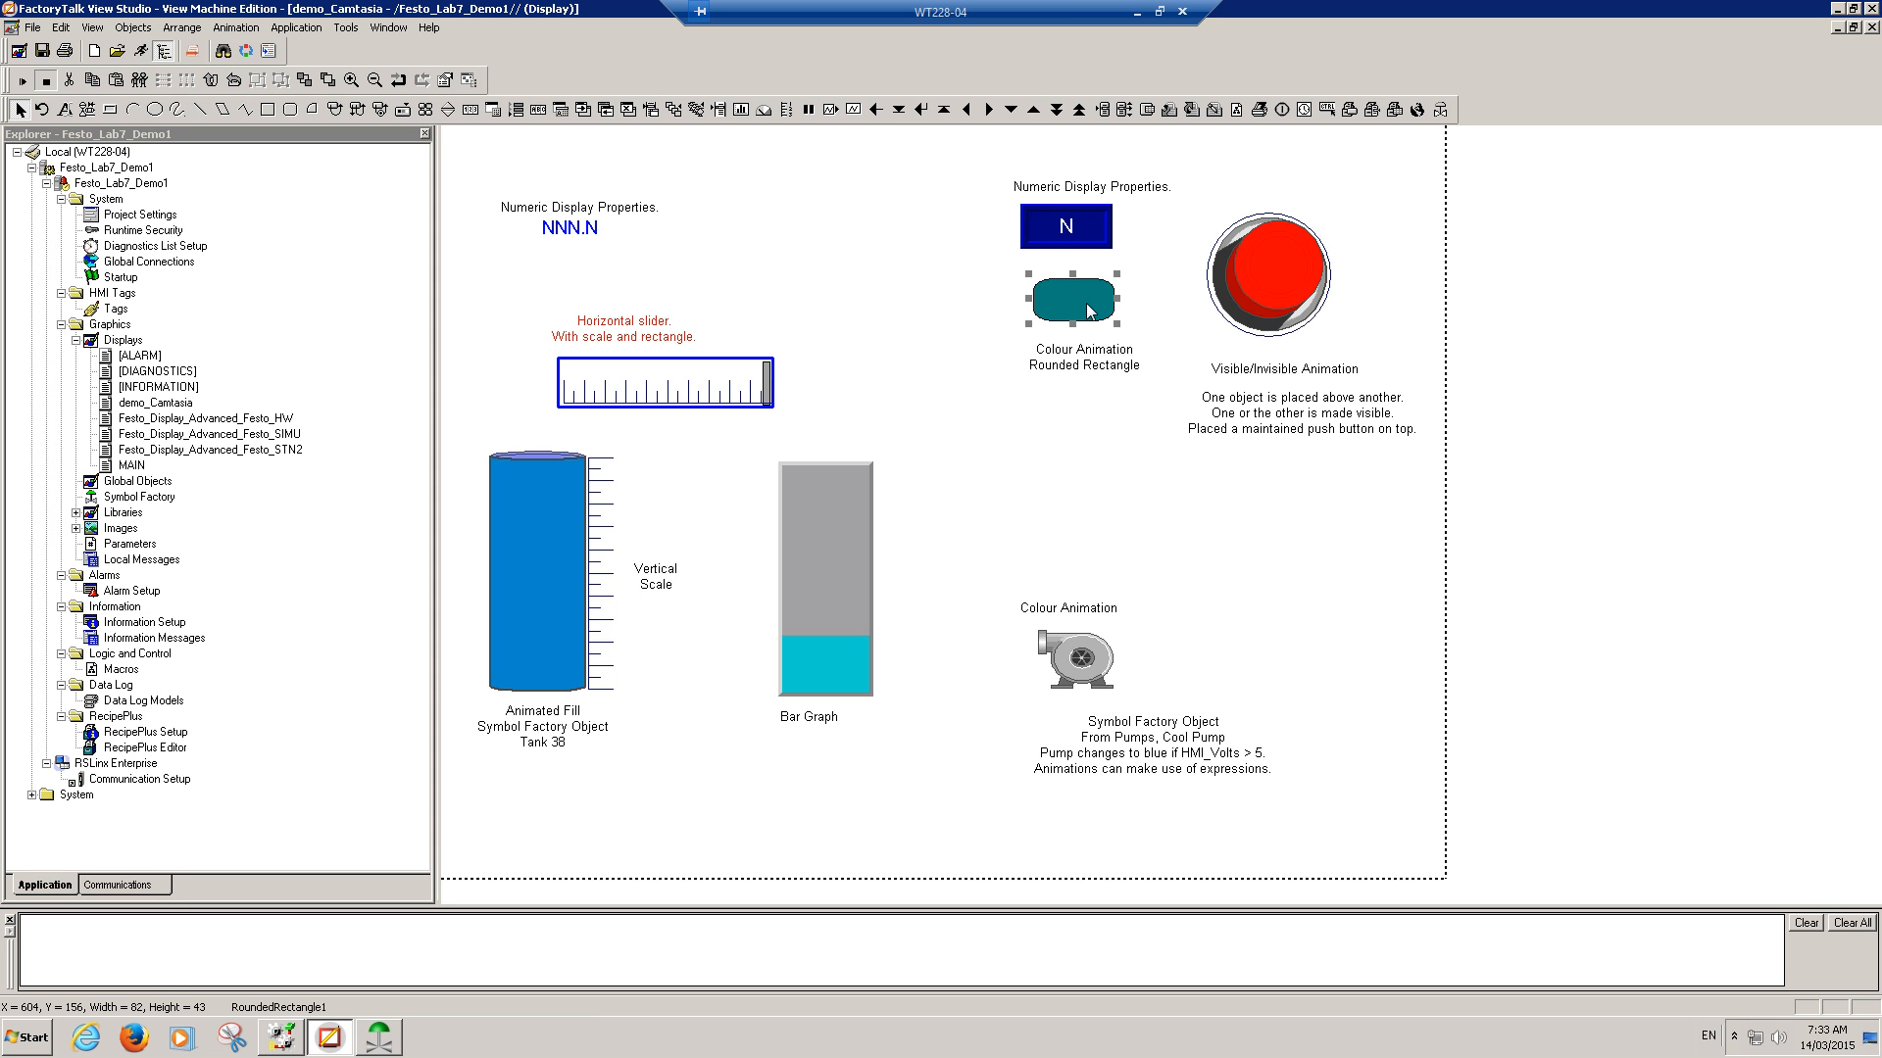
right_click(1085, 304)
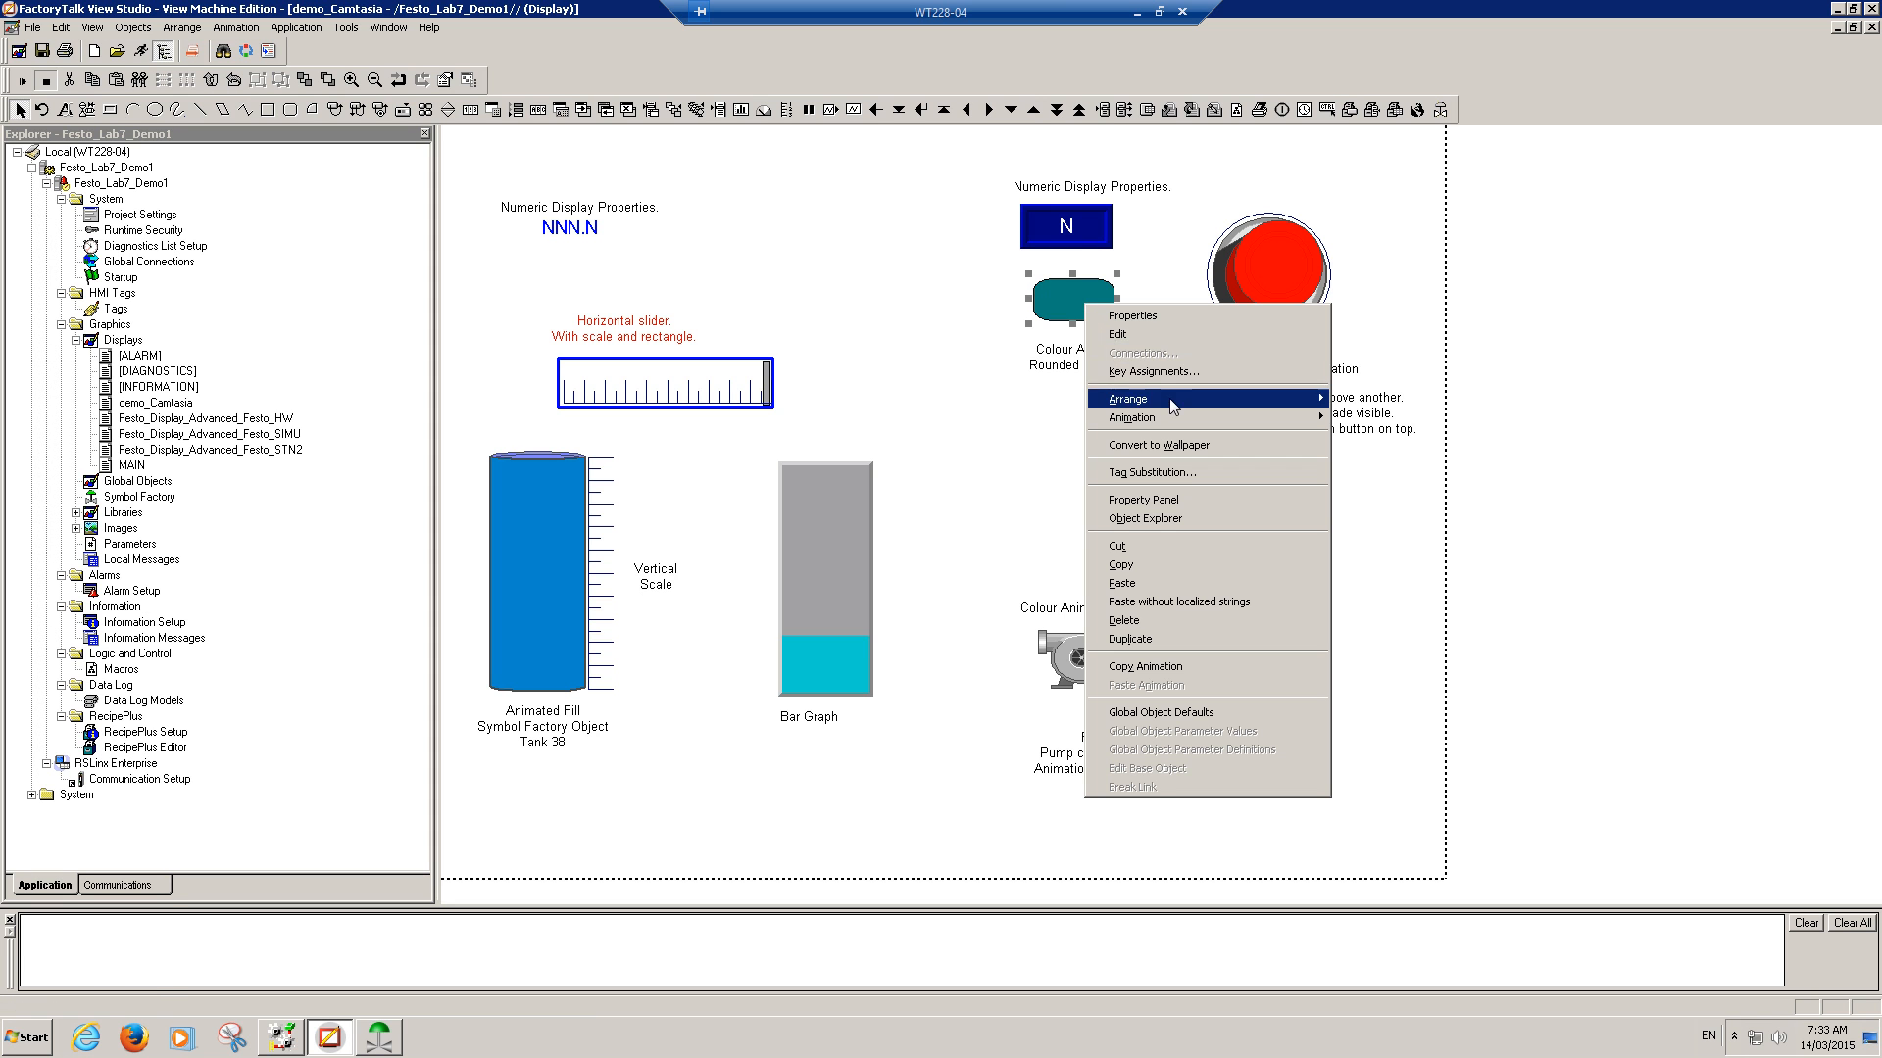
mouse_move(1178, 411)
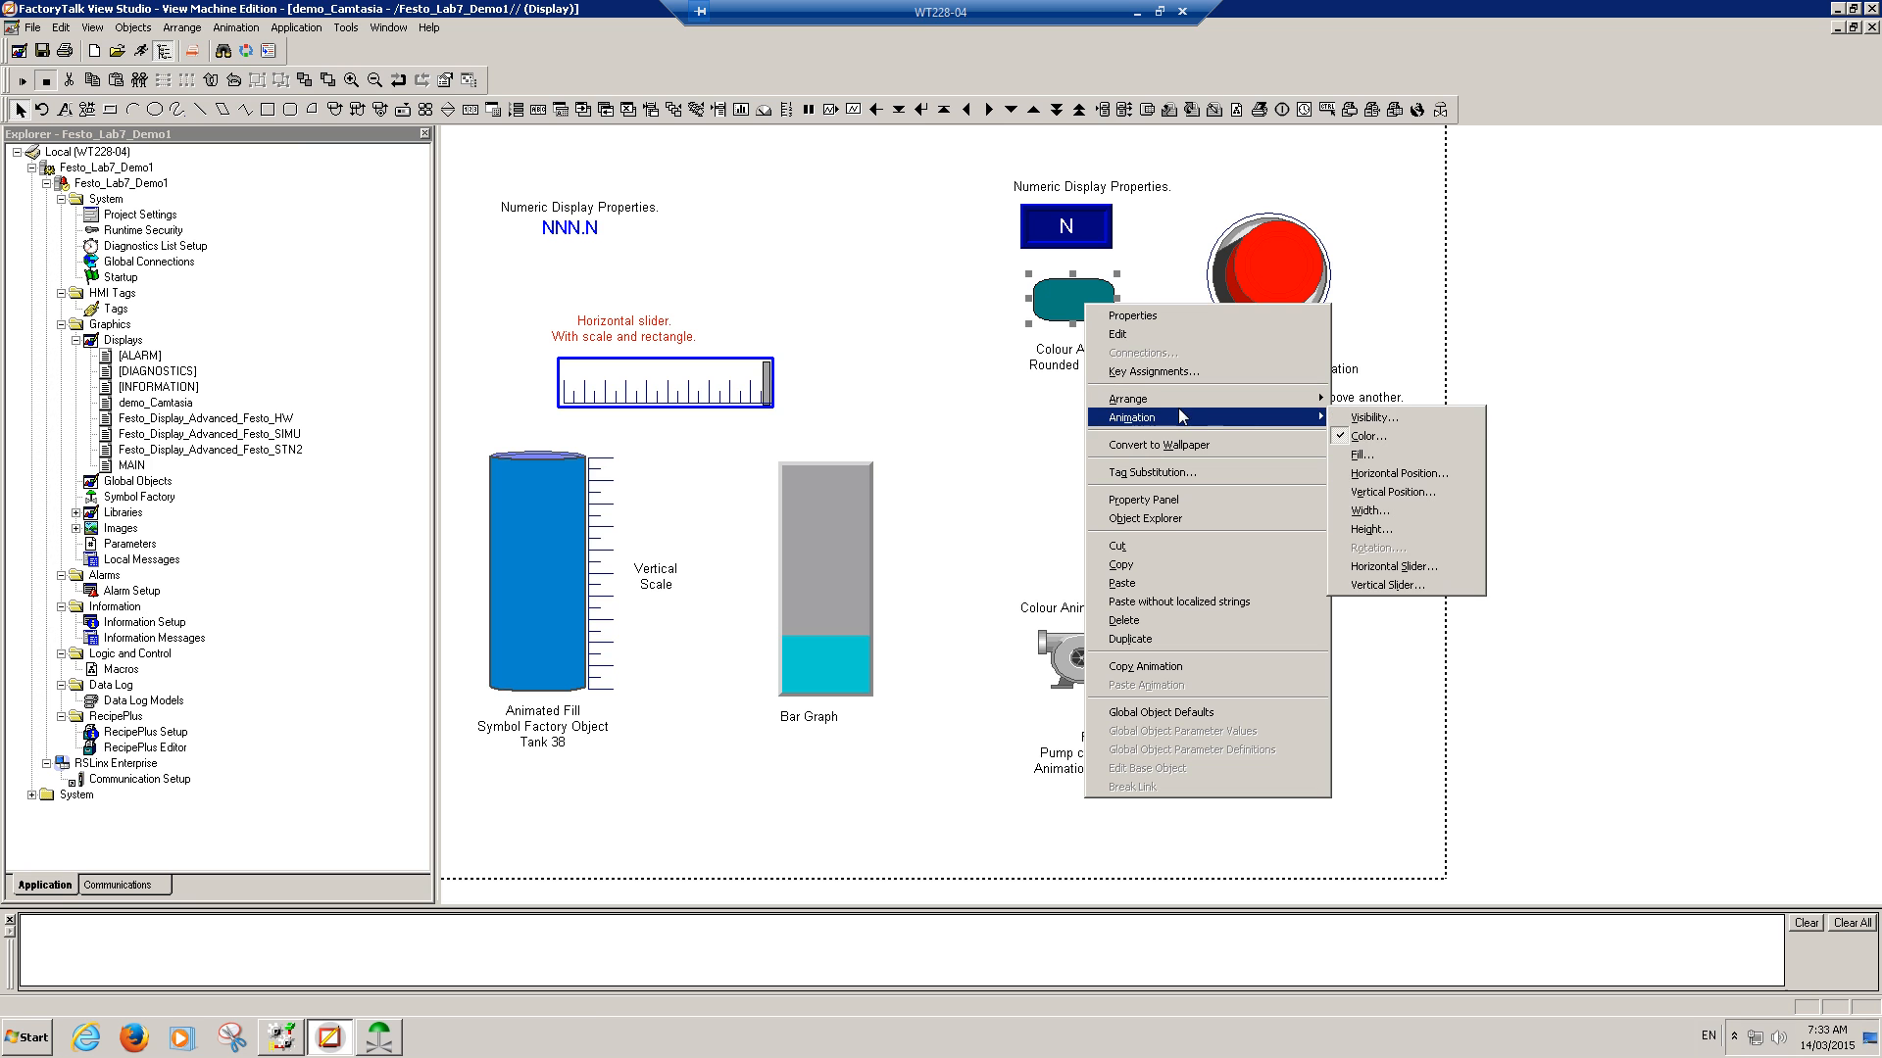
click(1368, 436)
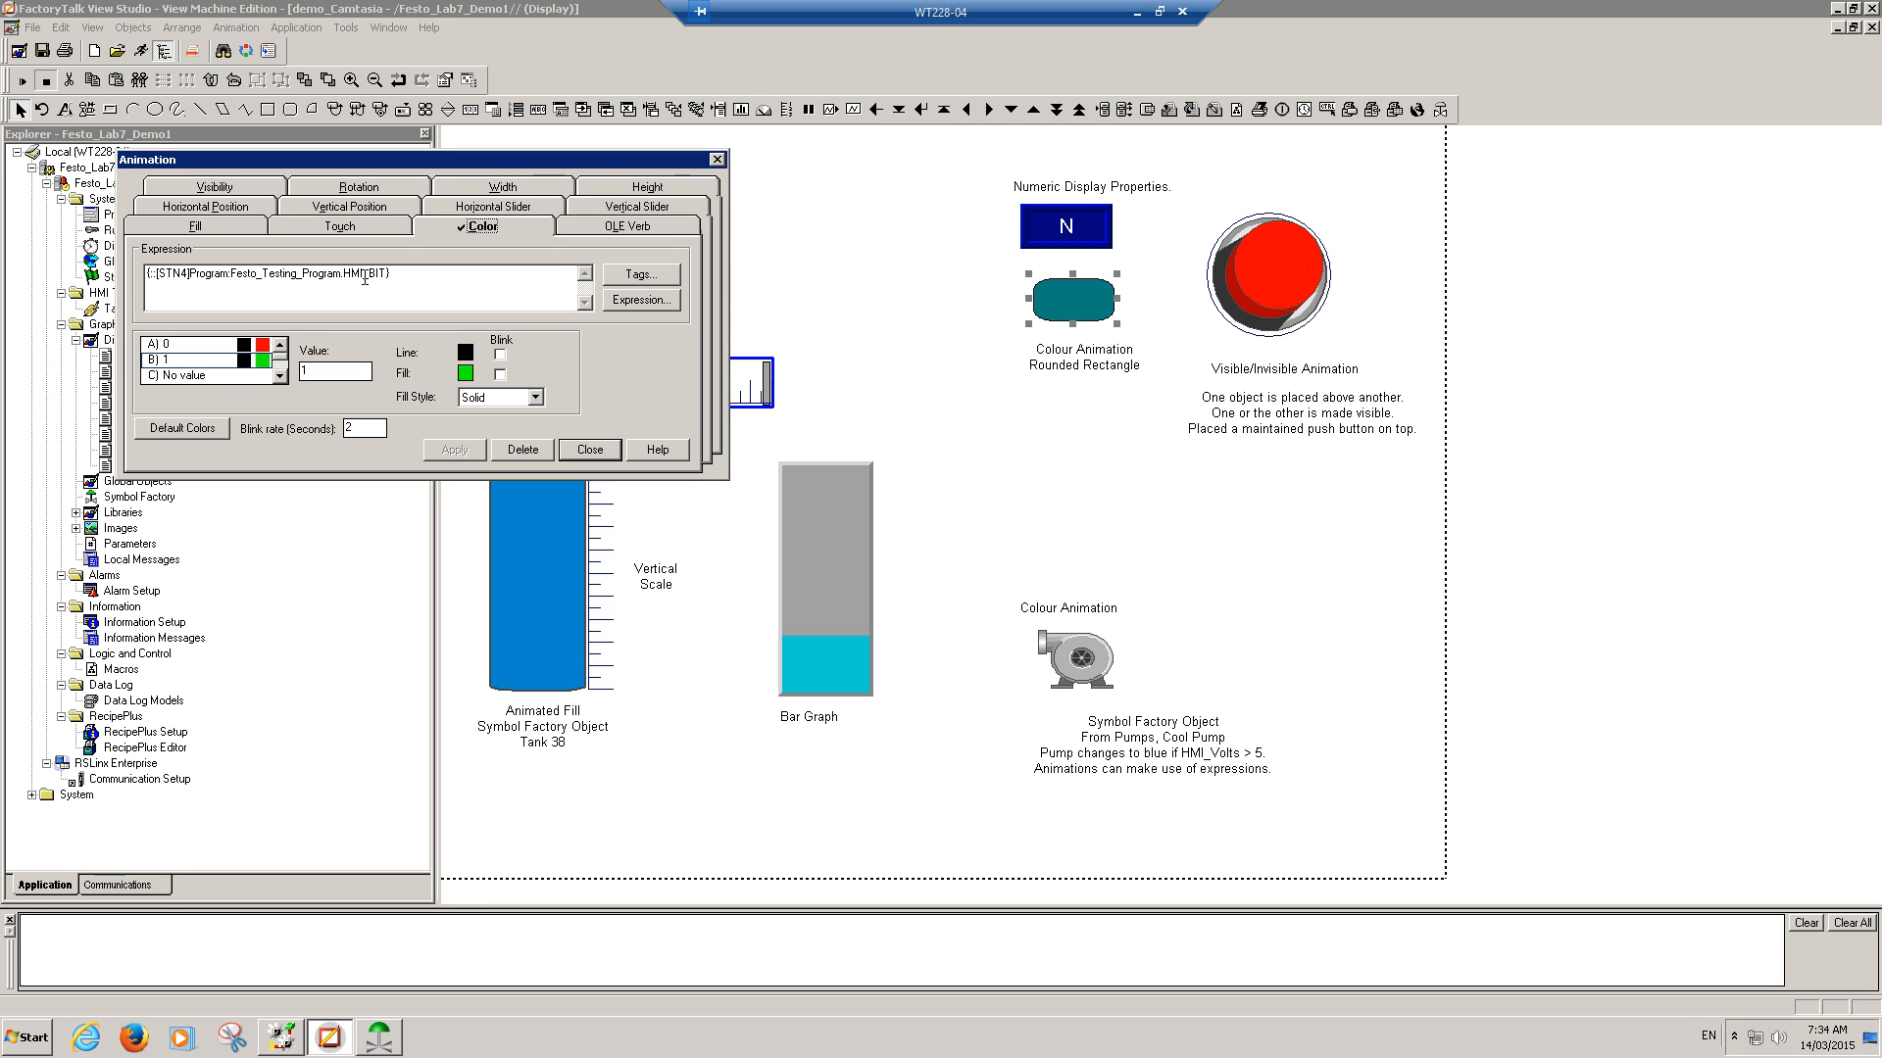
click(265, 345)
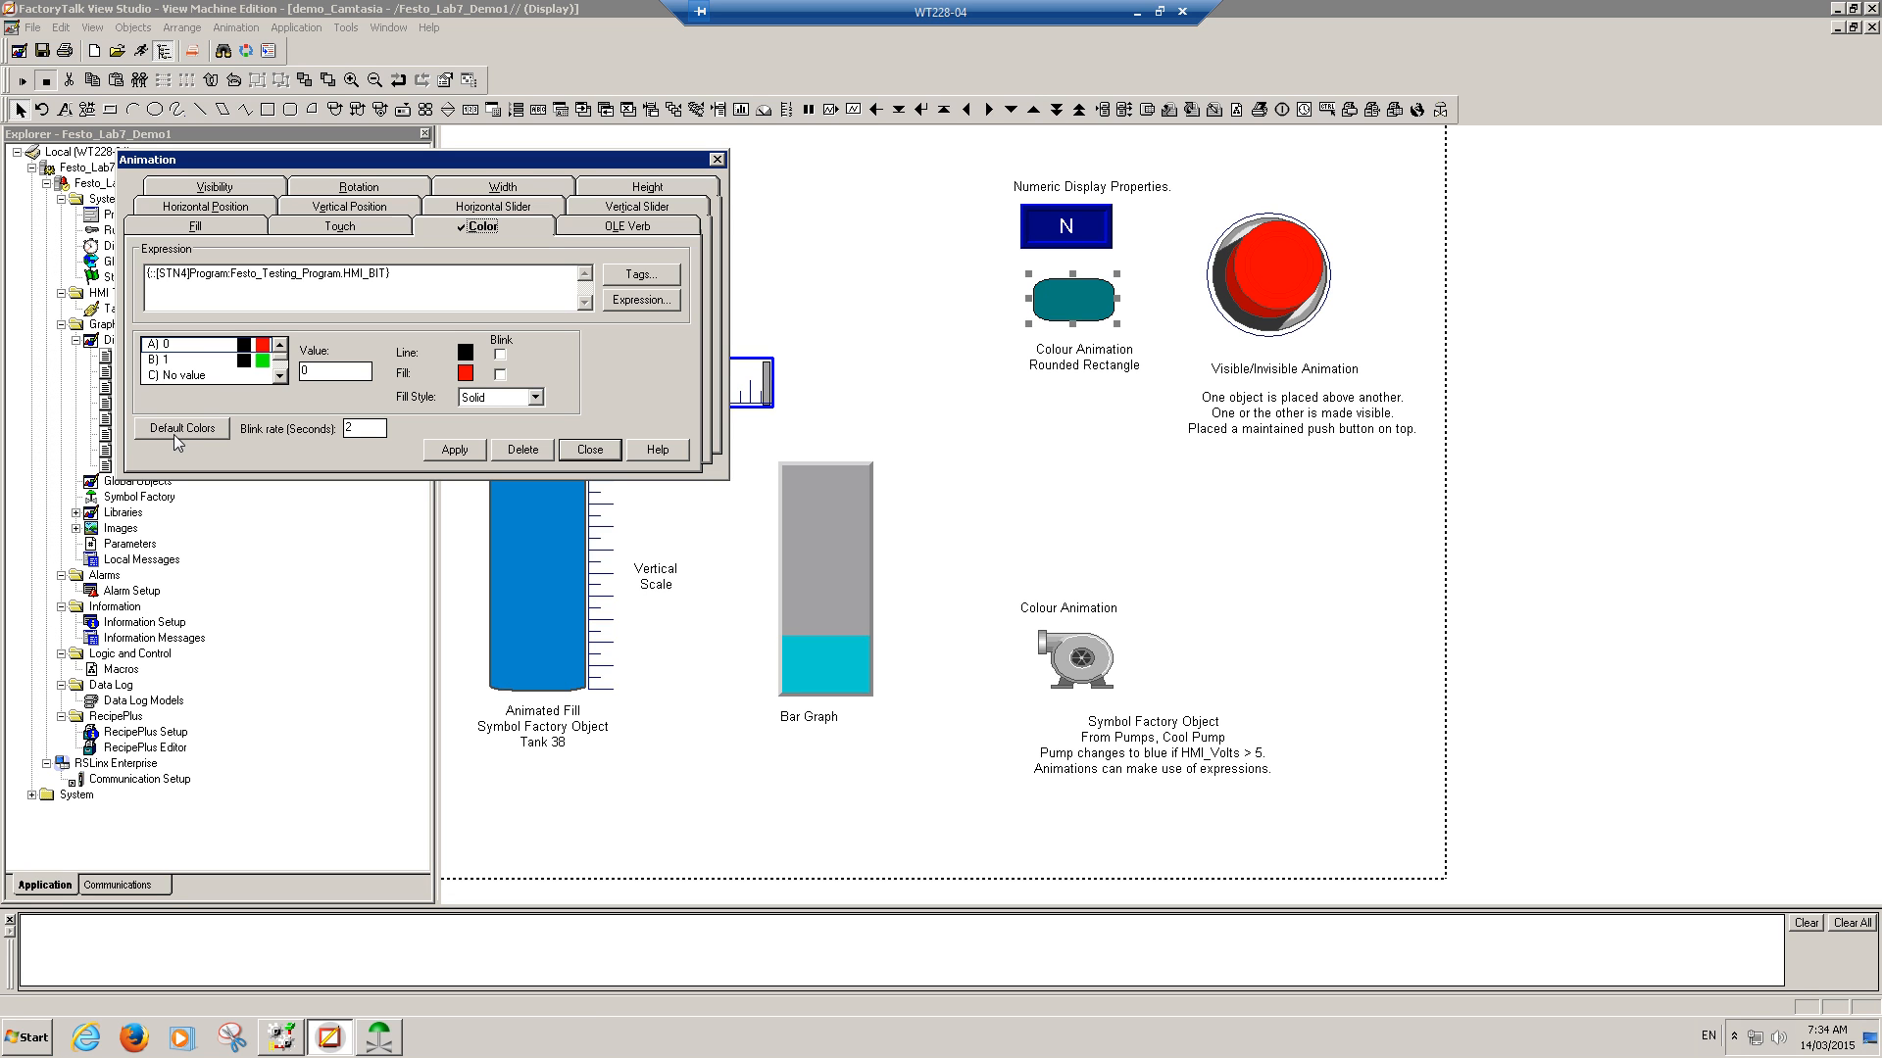
click(536, 398)
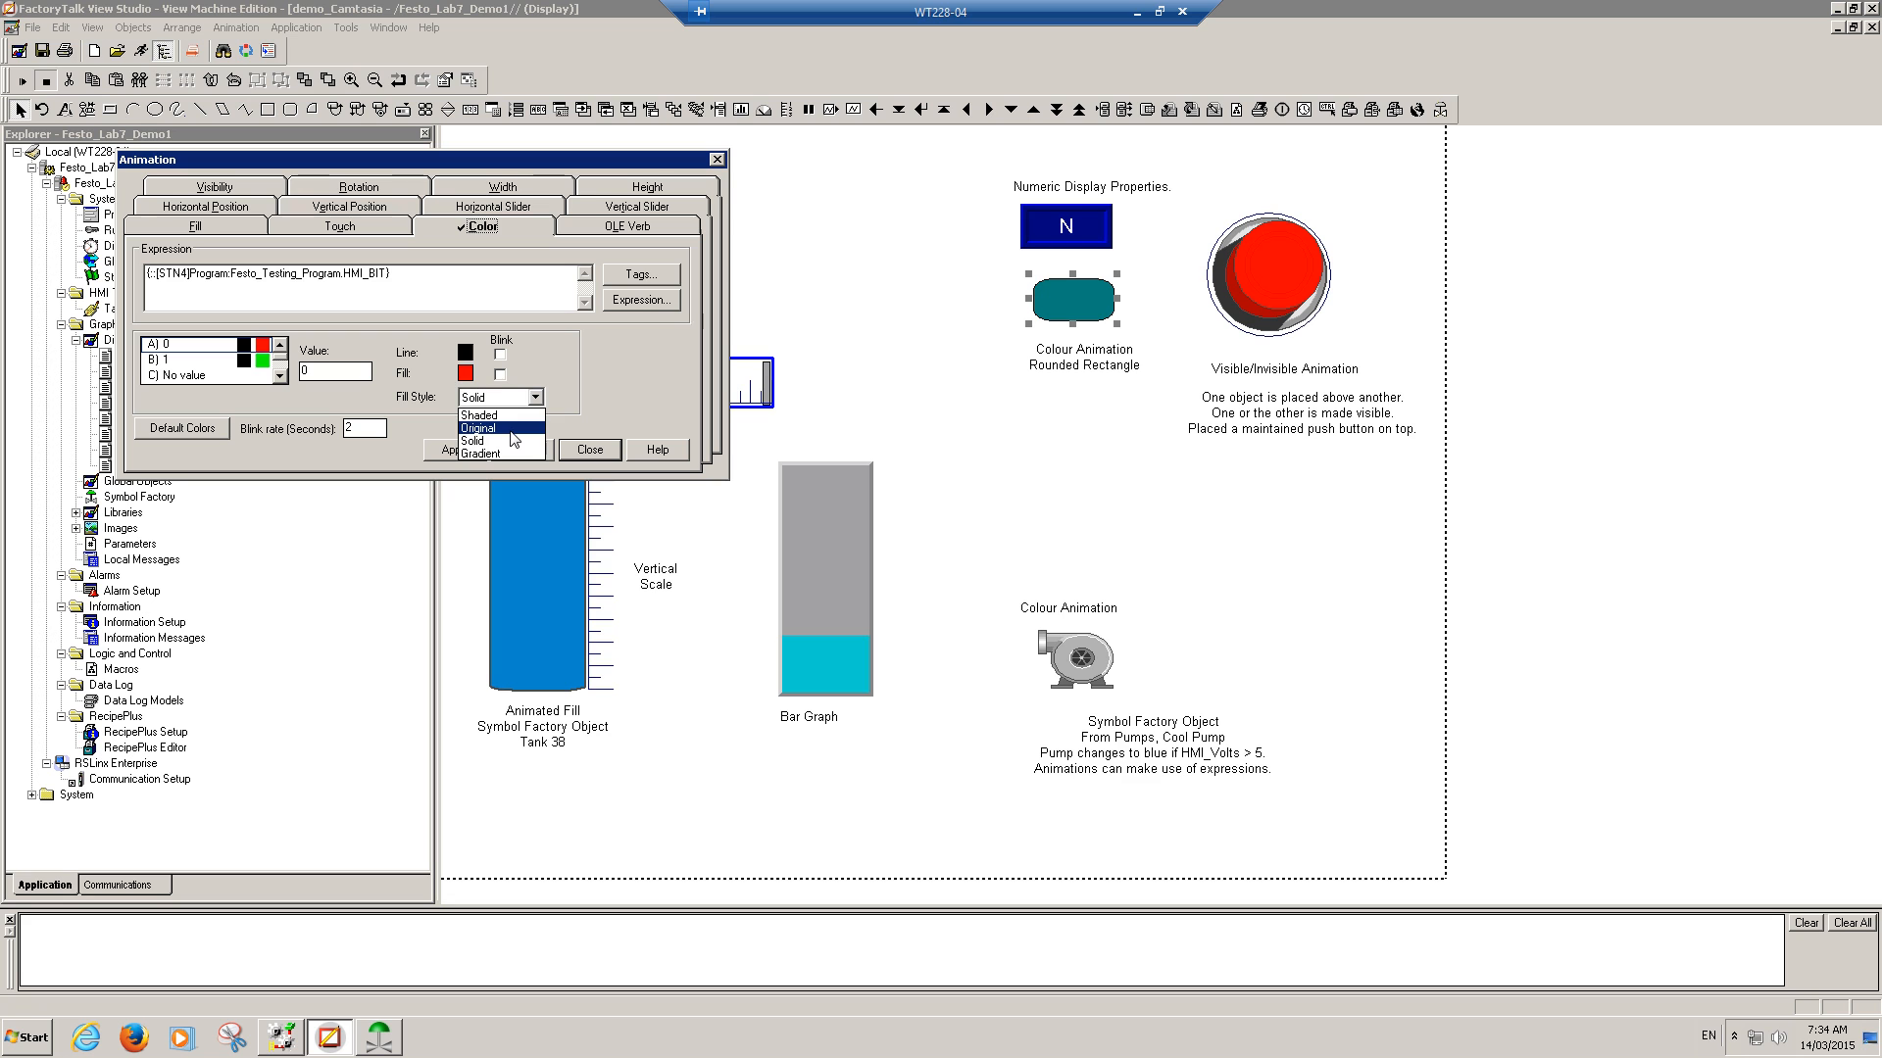
click(502, 428)
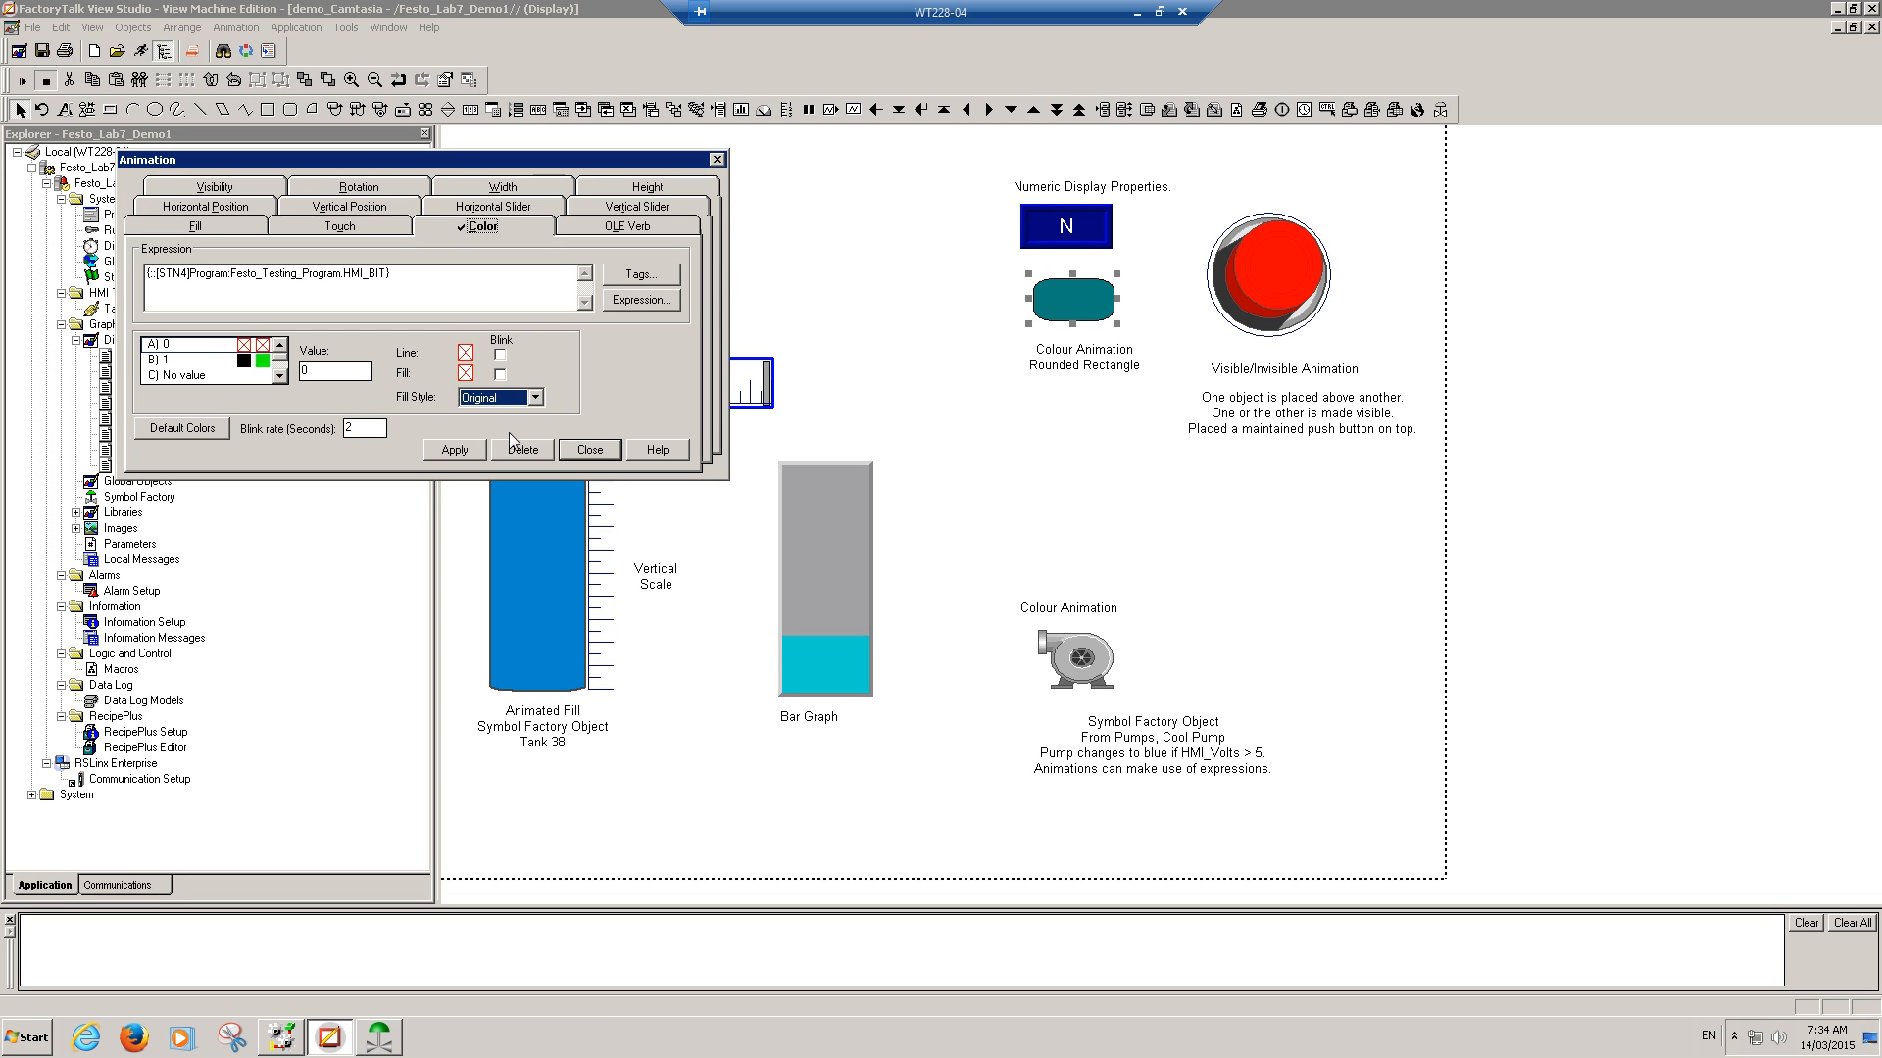
click(590, 451)
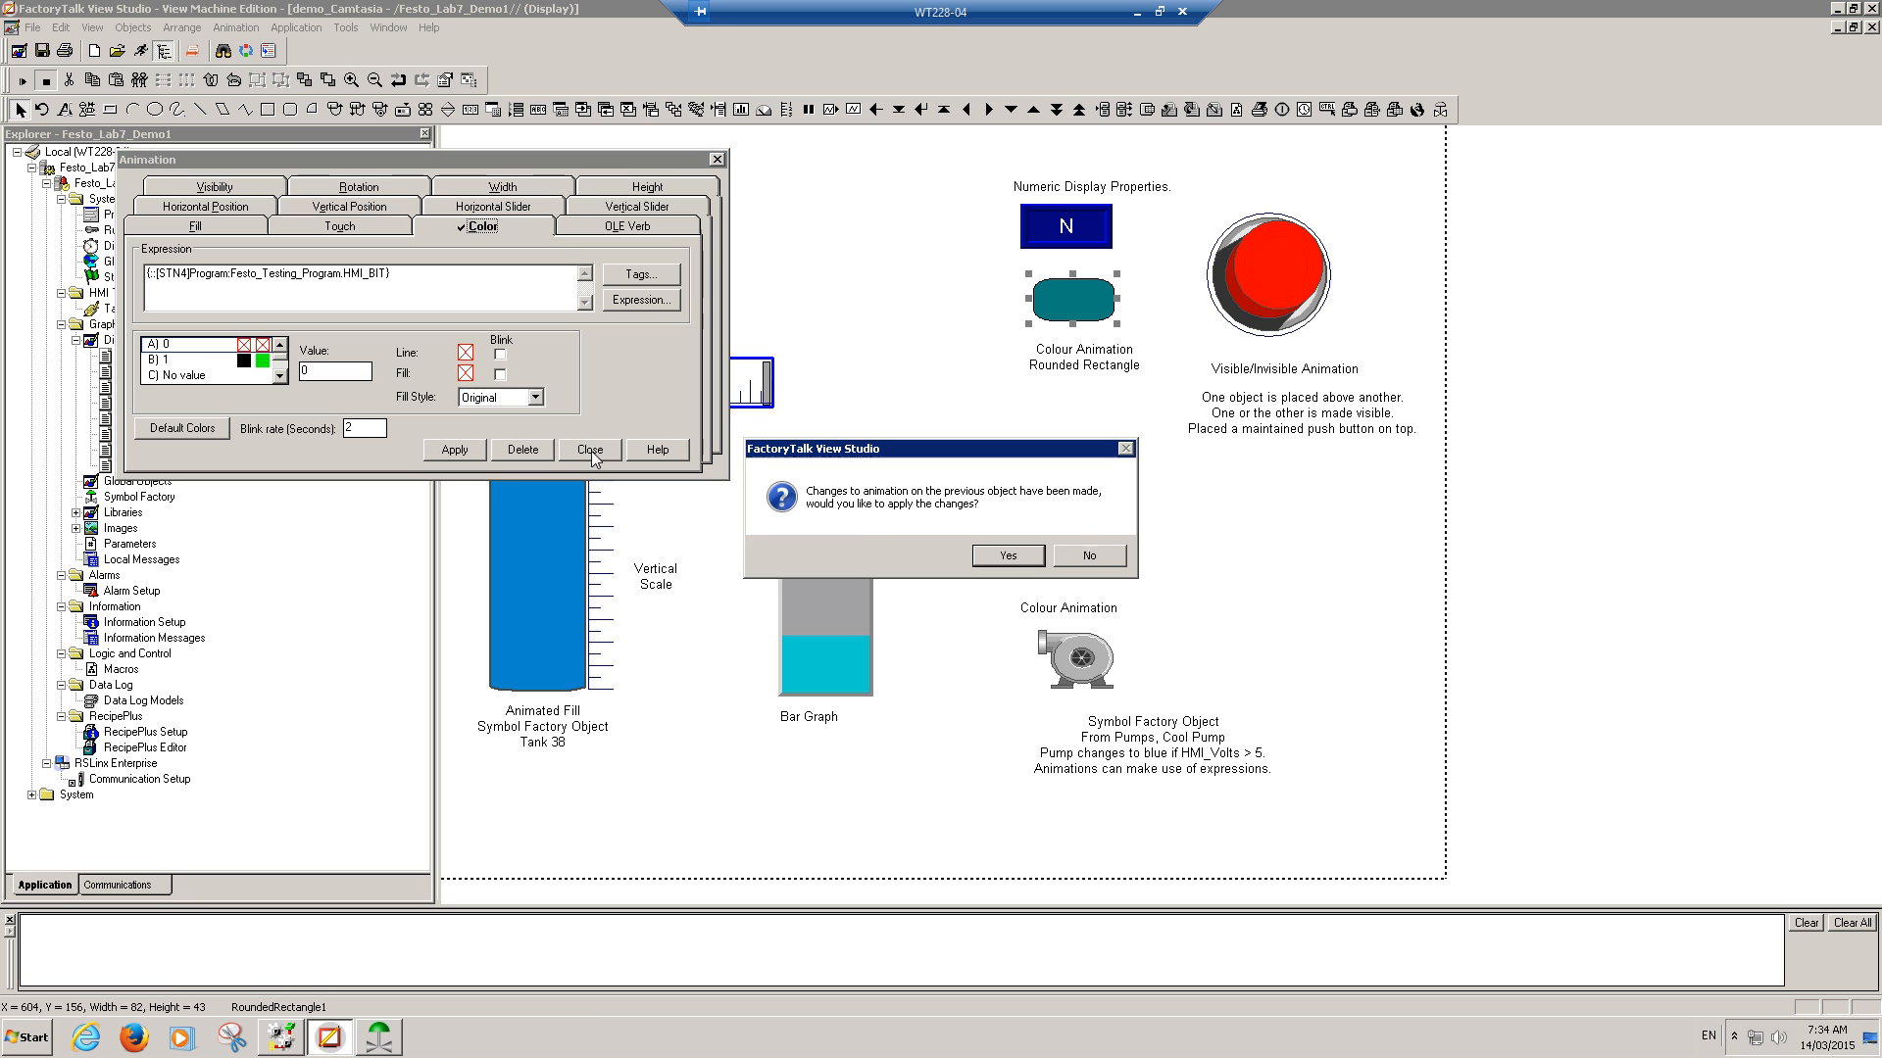
click(1004, 557)
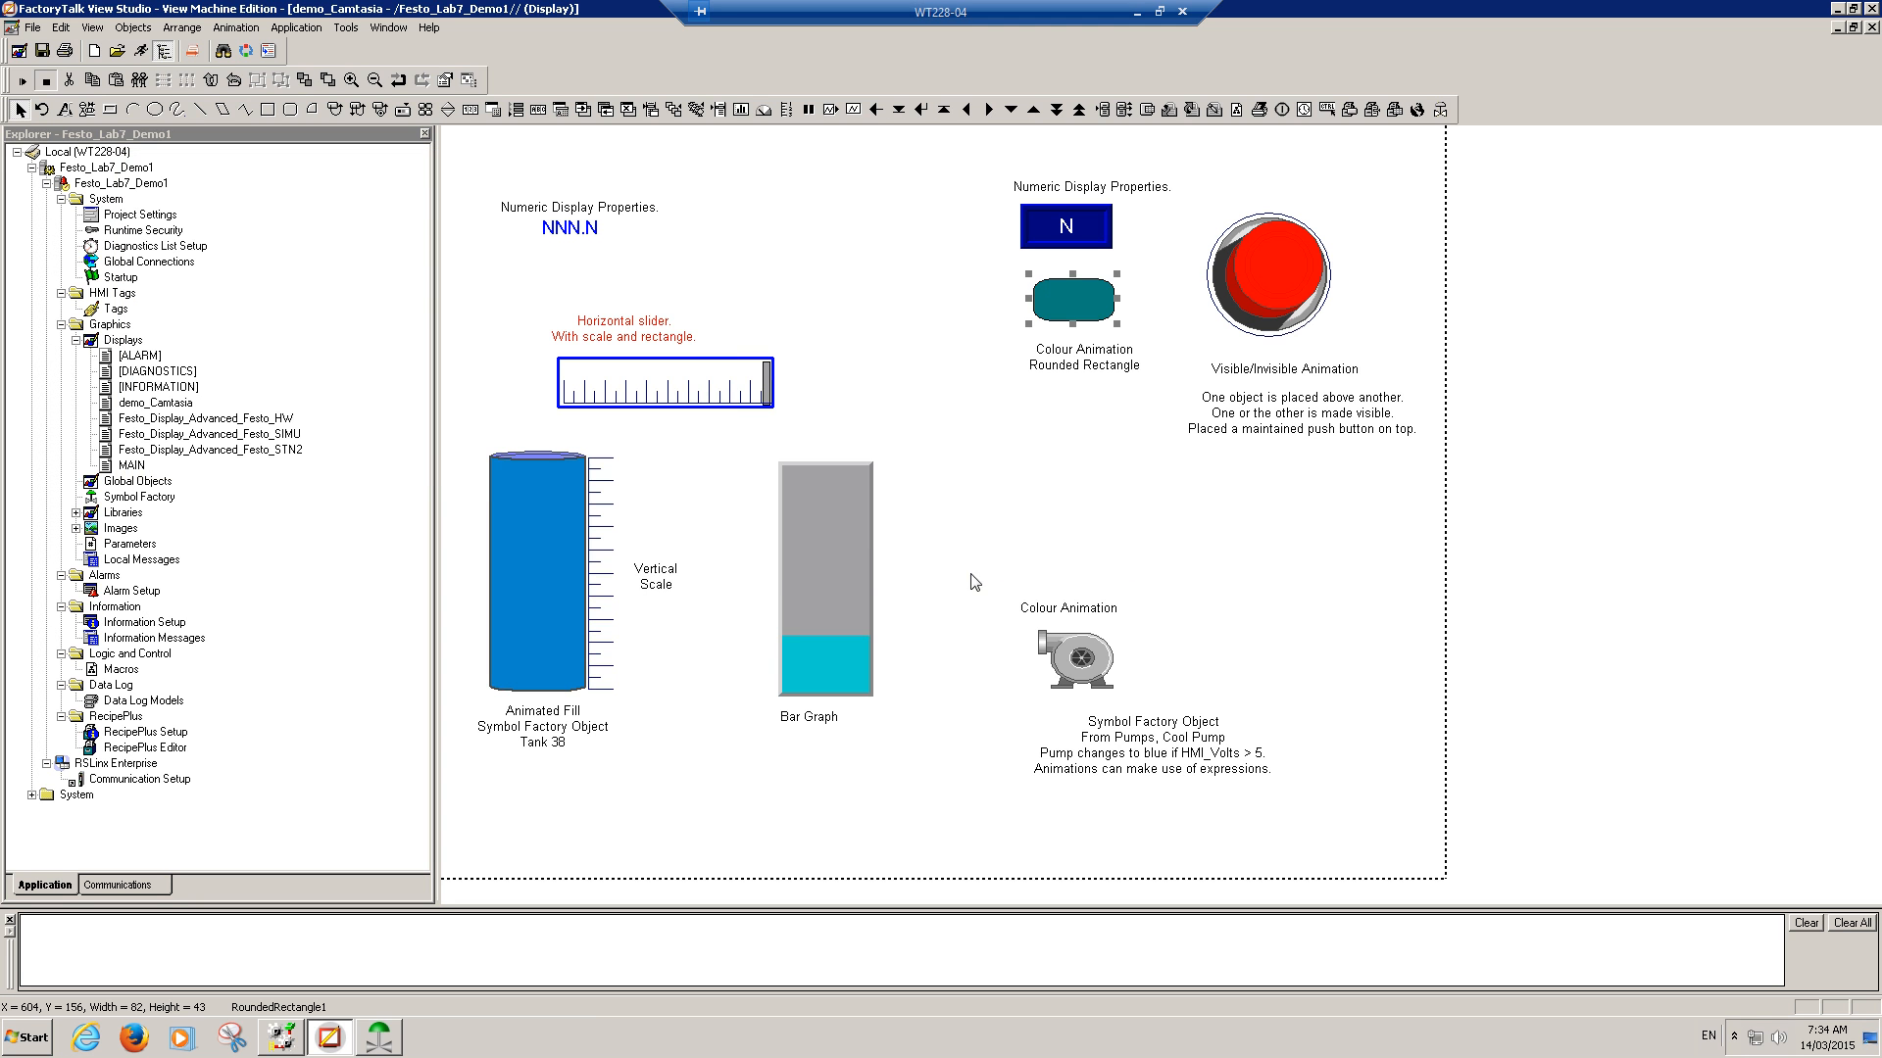
Step: Change the rounded rectangle's back color to light gray, keeping its solid back style
right_click(1097, 314)
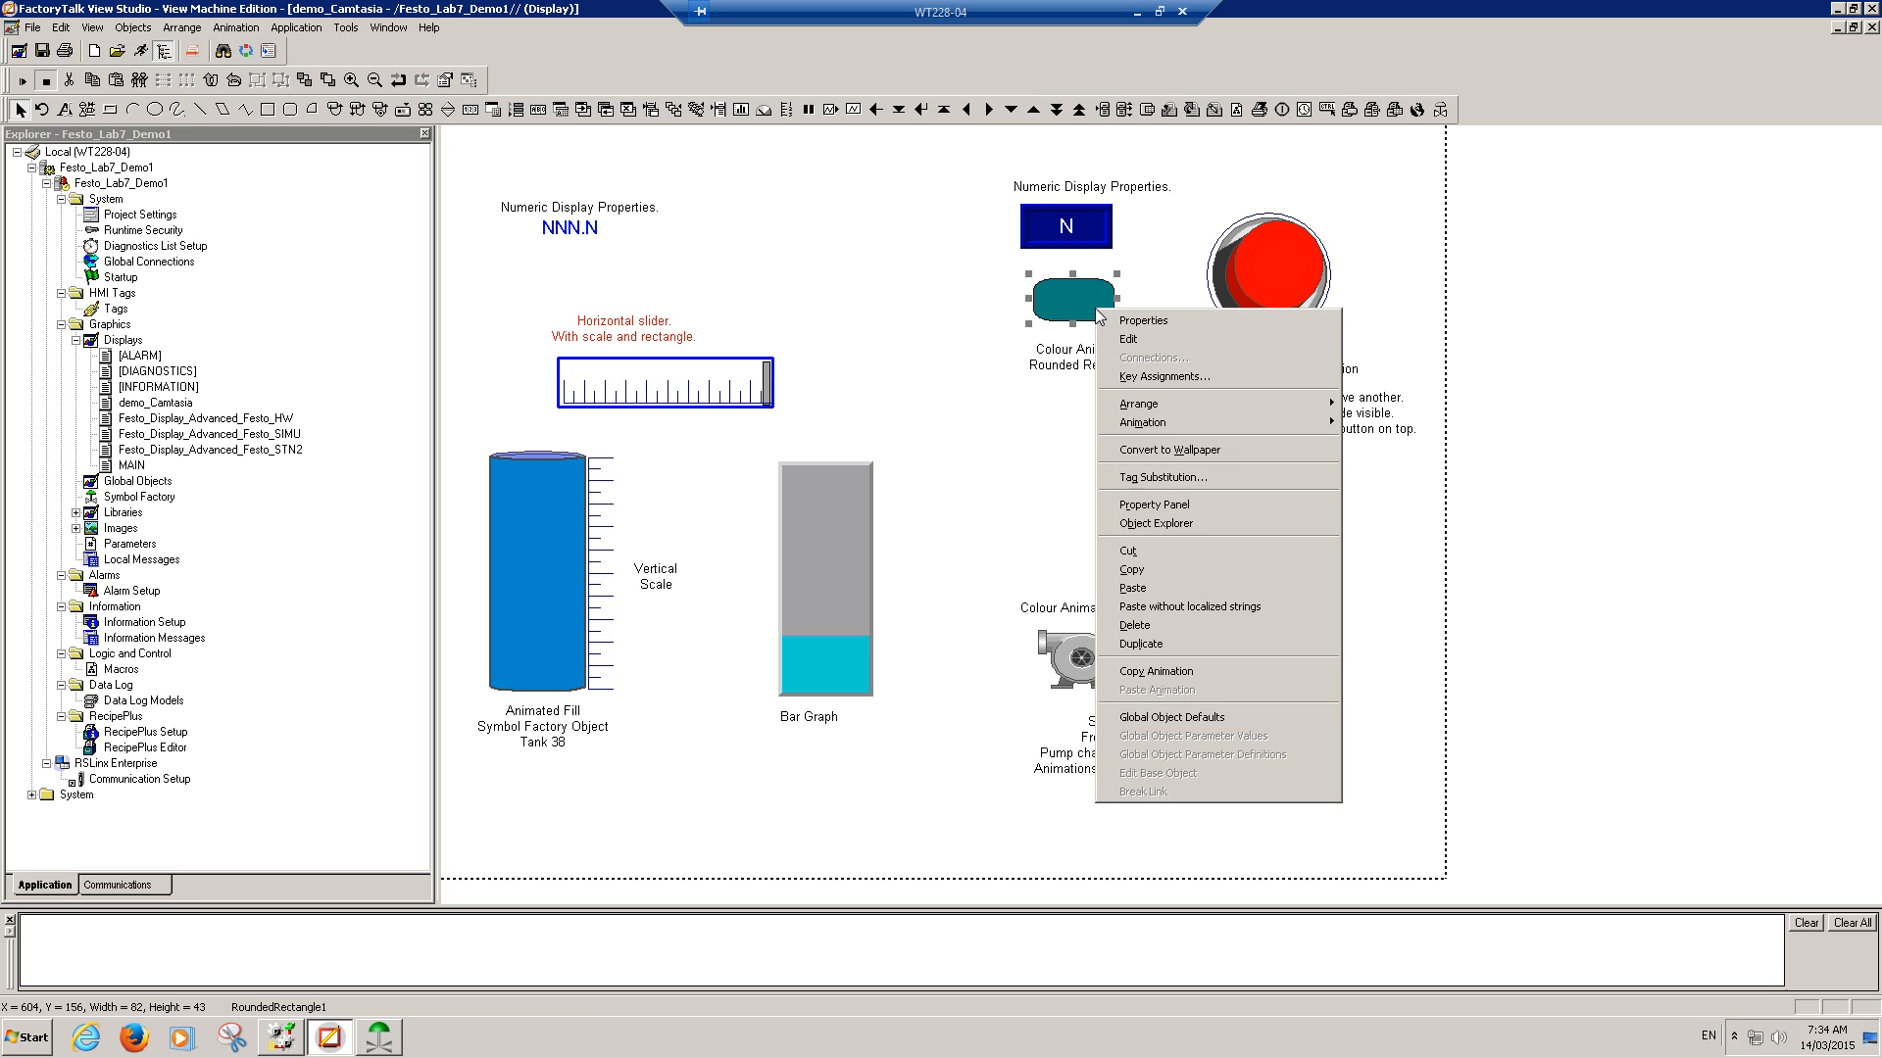
click(1122, 320)
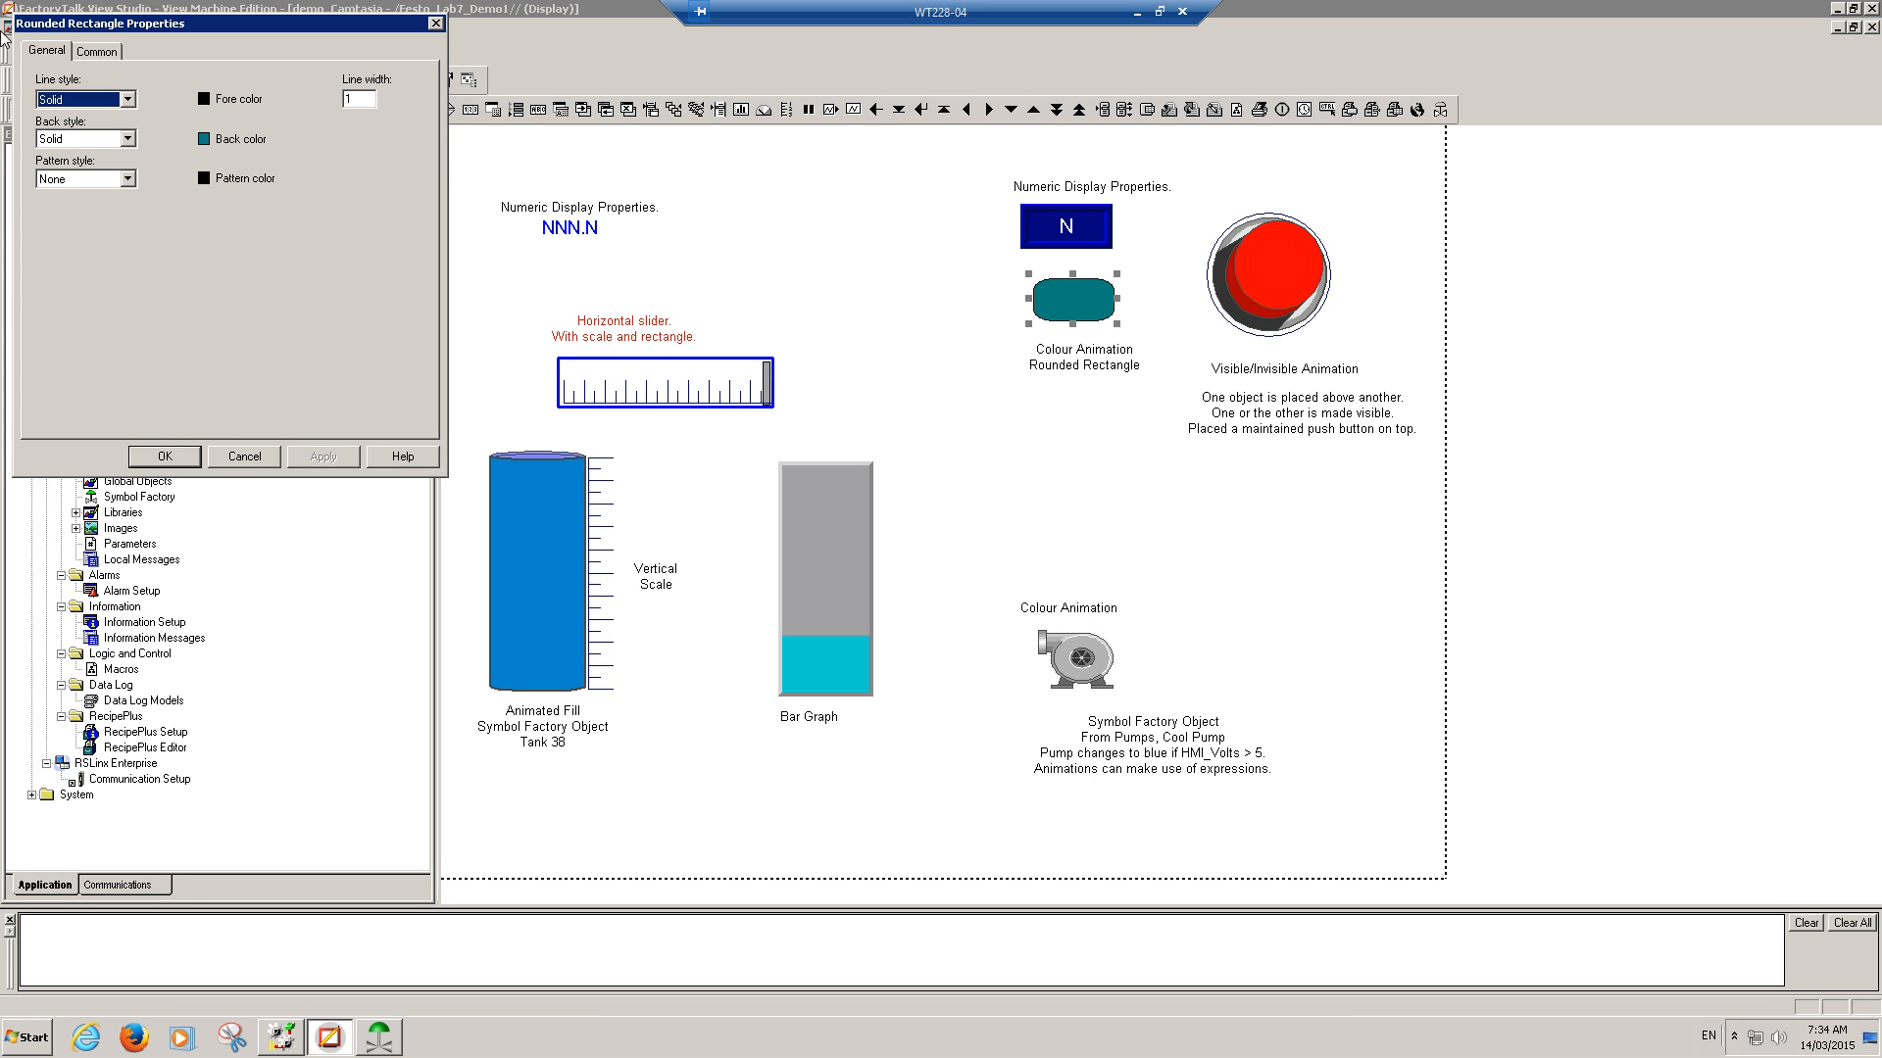
click(120, 139)
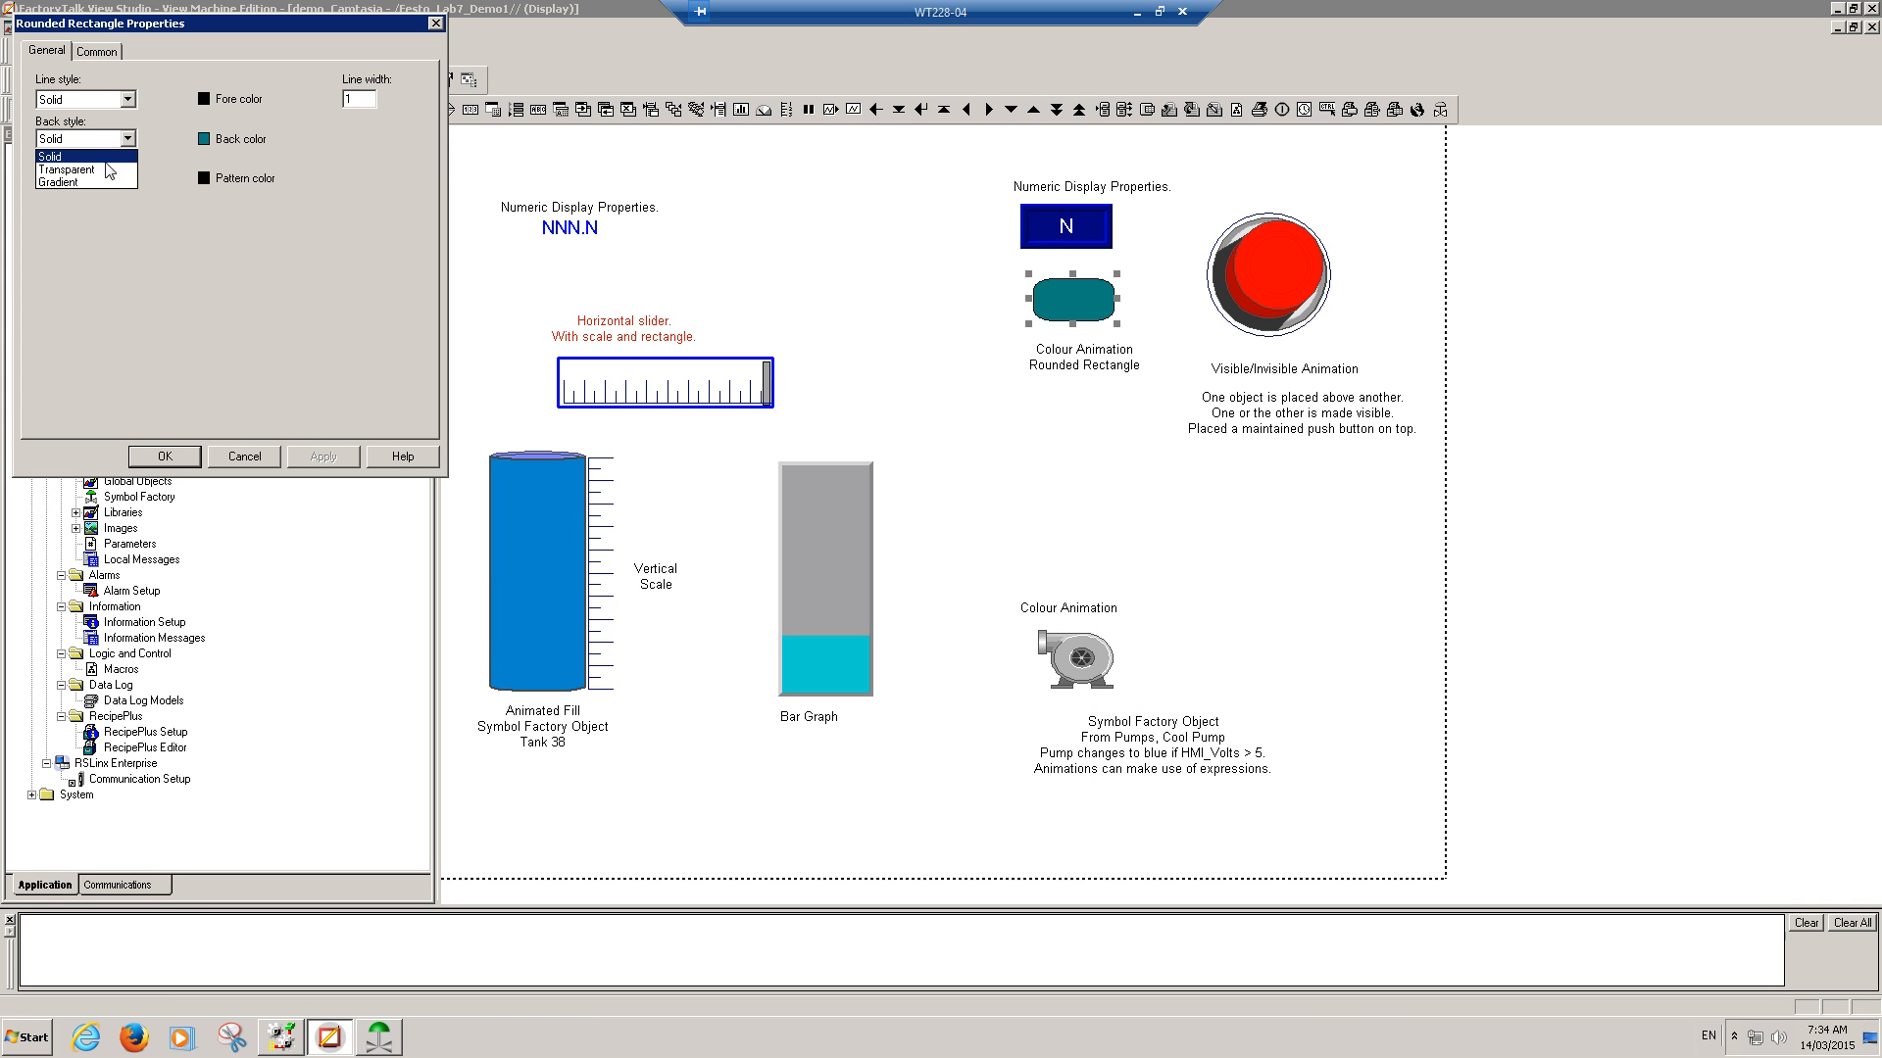
click(204, 135)
click(203, 137)
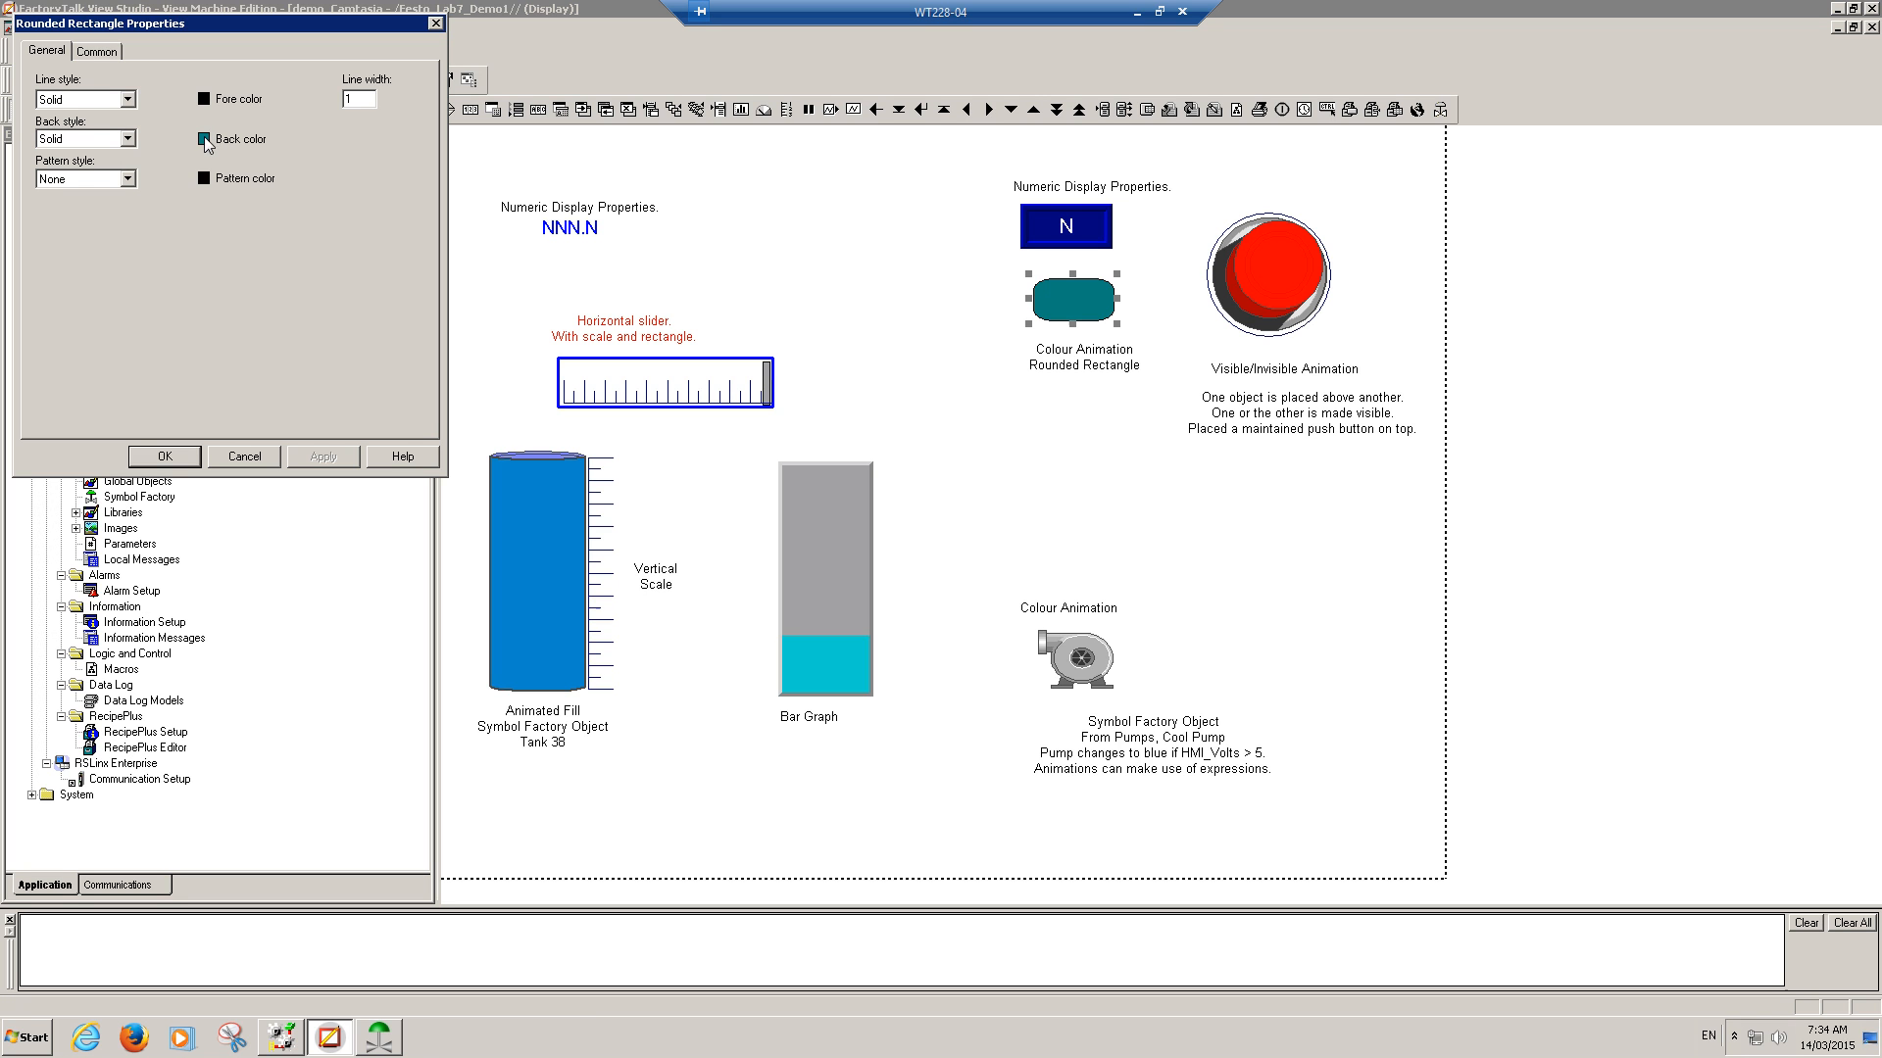
click(245, 154)
click(320, 457)
click(147, 459)
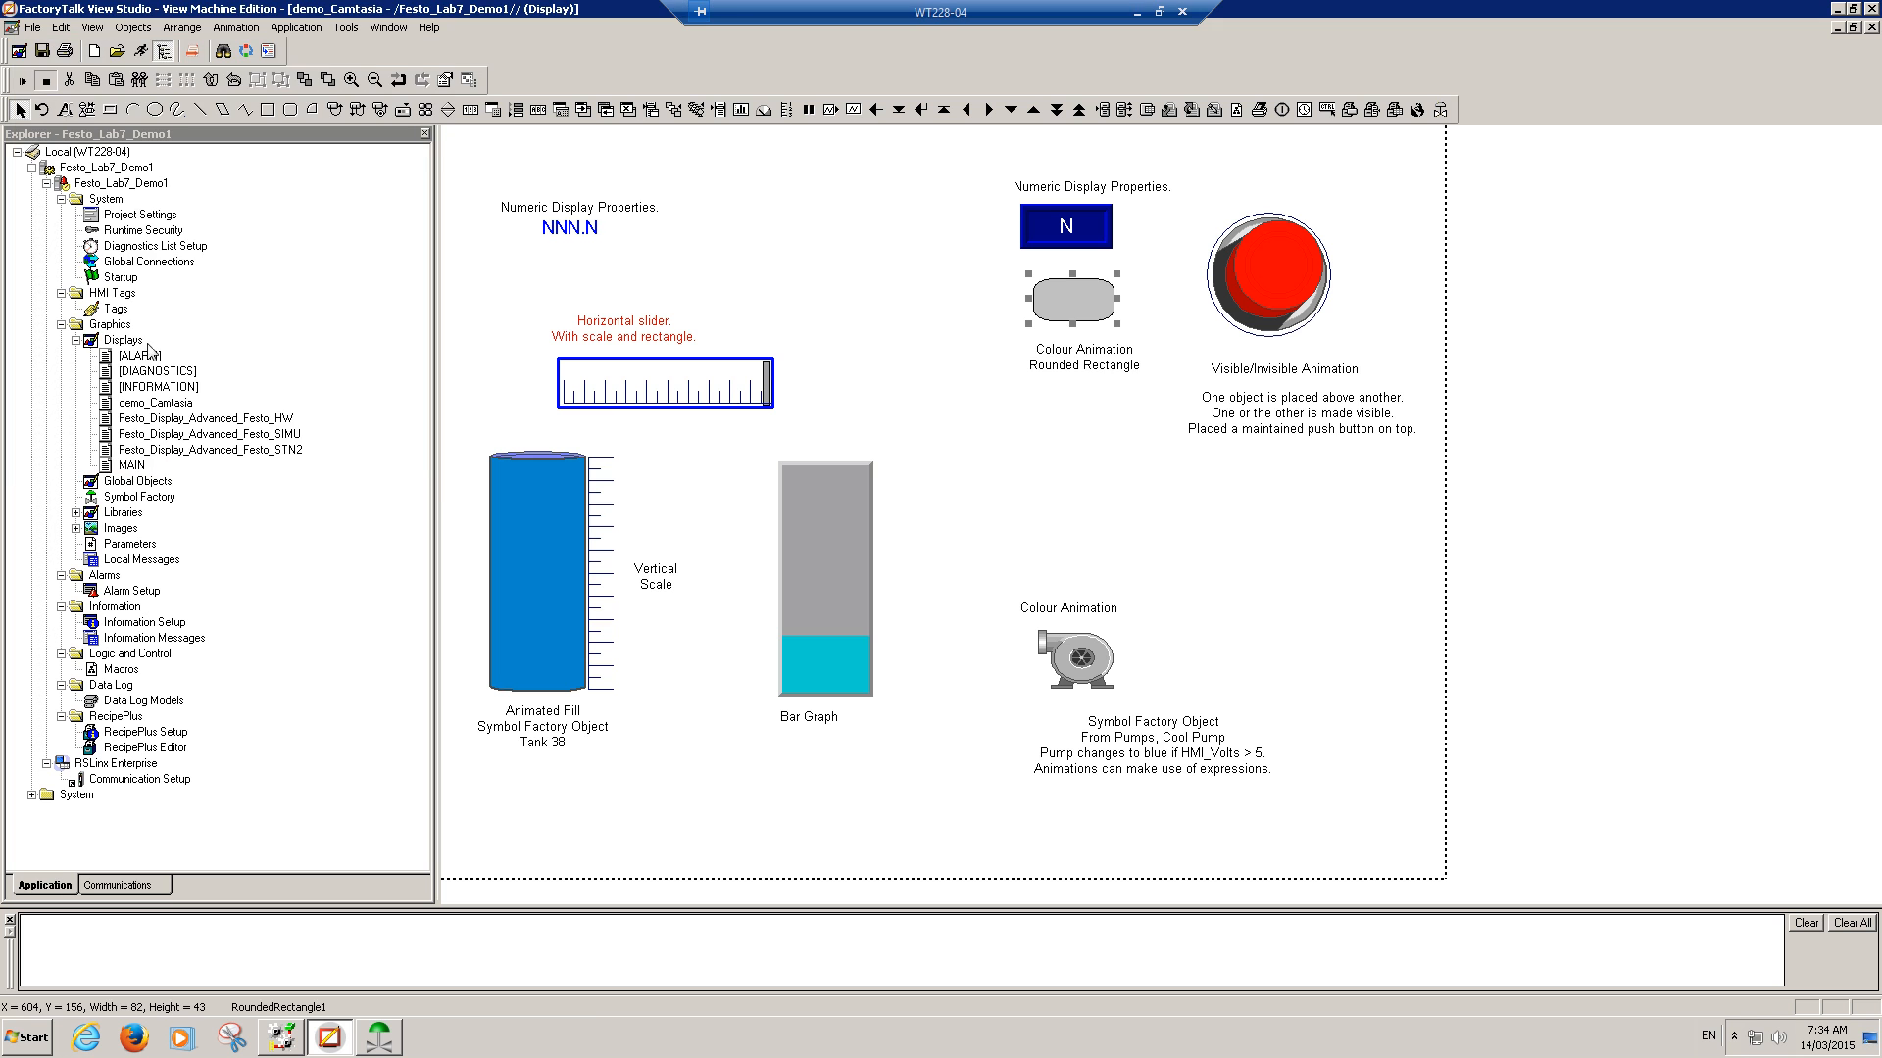
Step: Review the rounded rectangle's color animation expression and its fill settings for value 0
right_click(1090, 298)
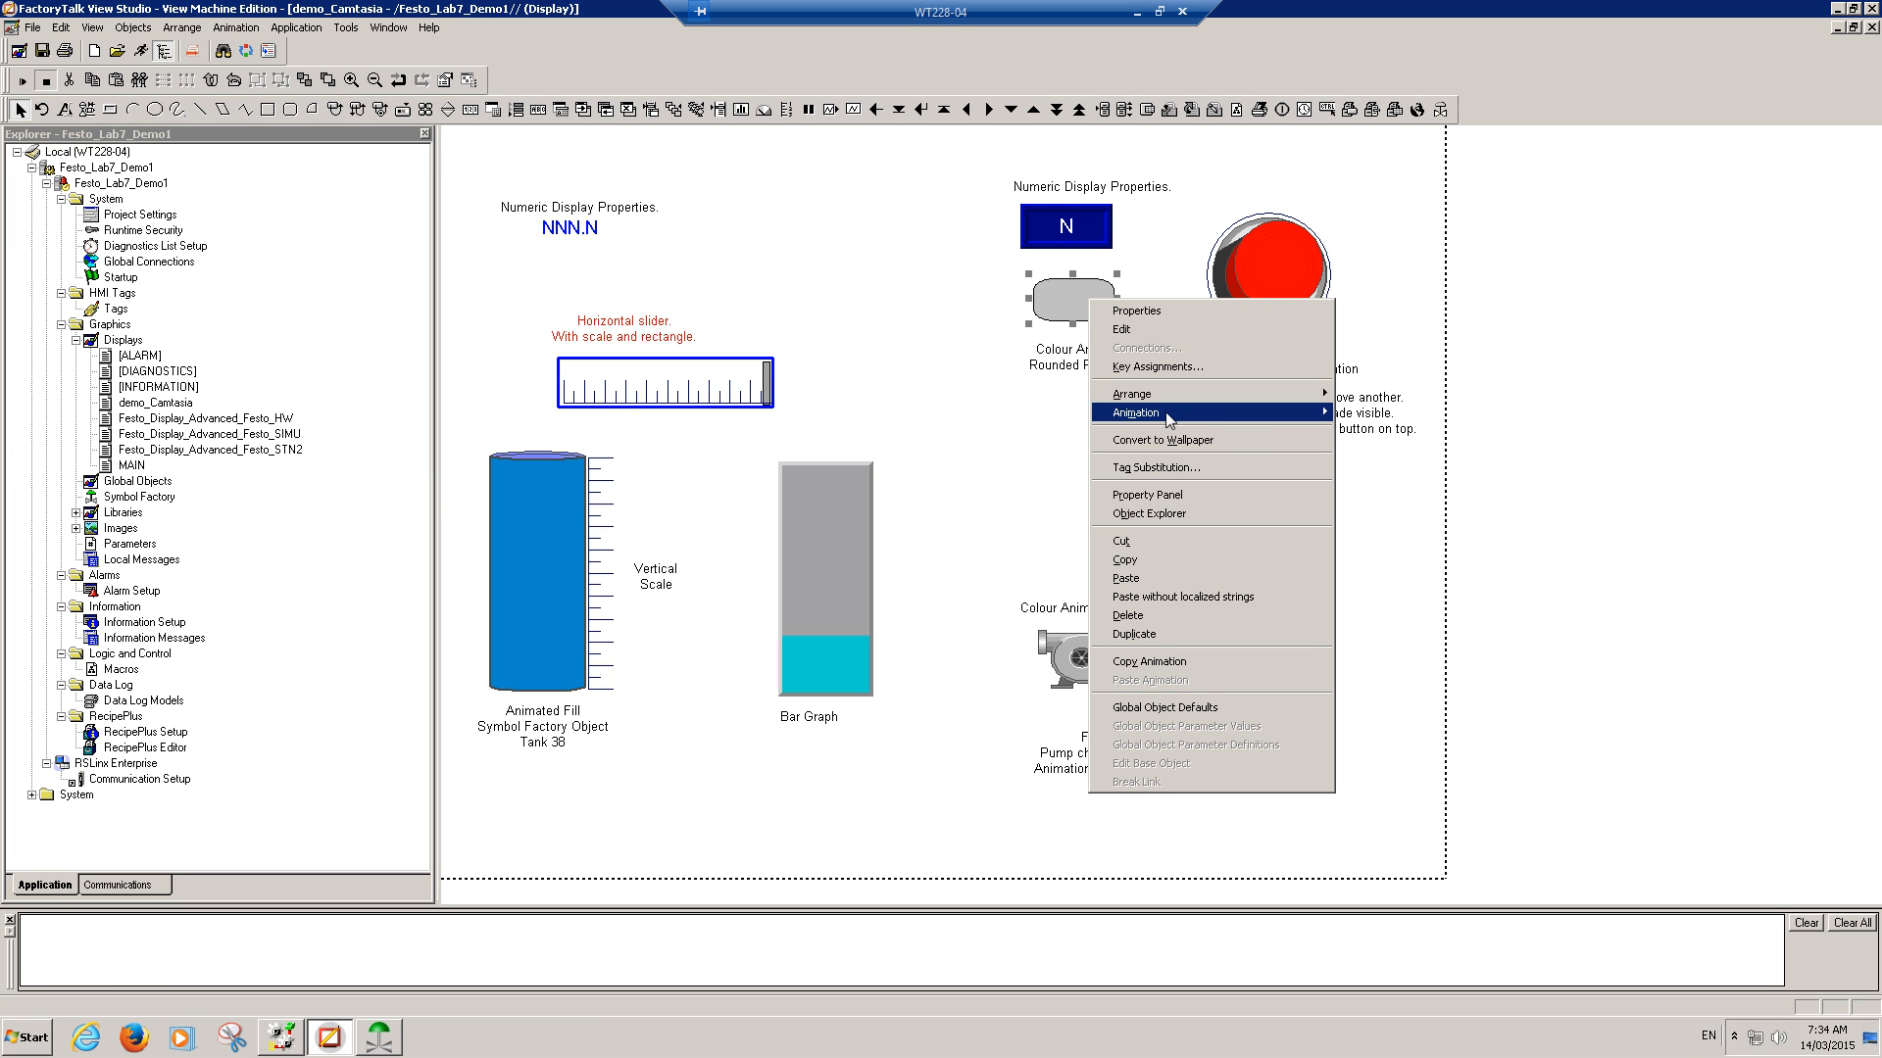
mouse_move(1167, 412)
click(1408, 433)
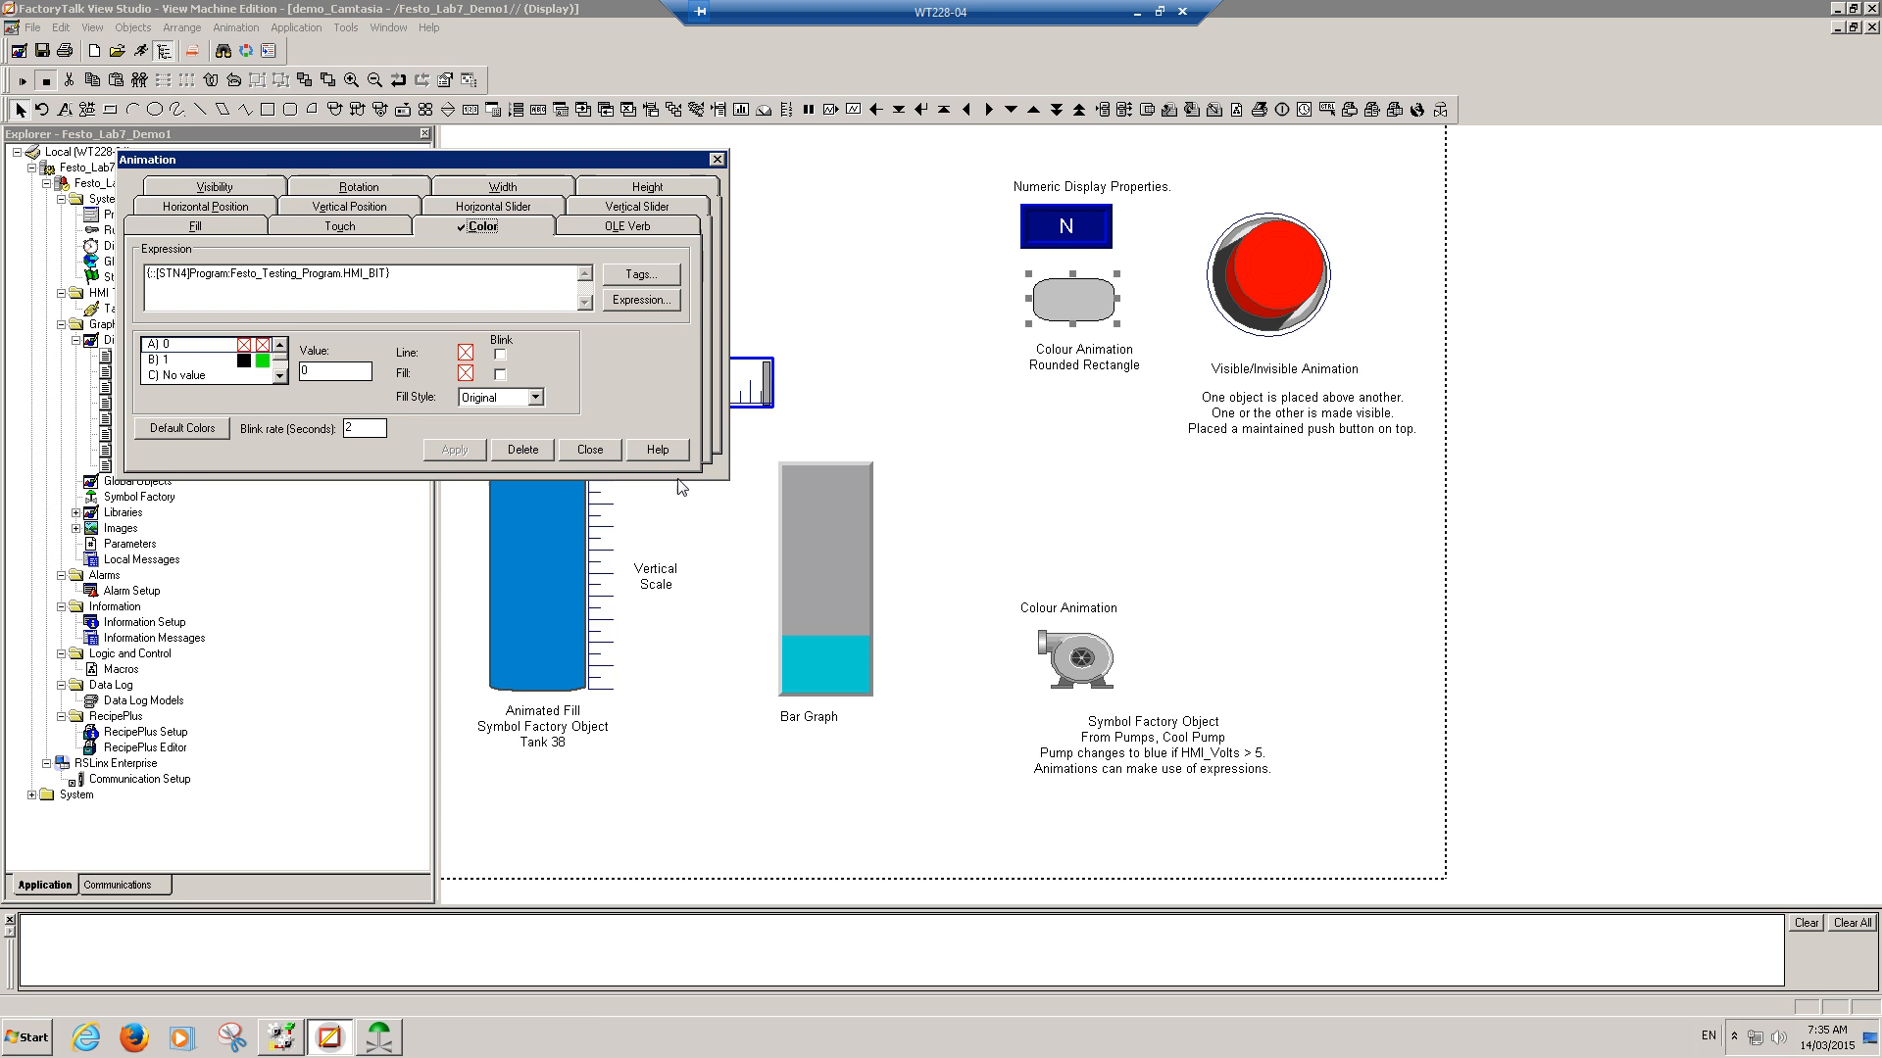
click(591, 451)
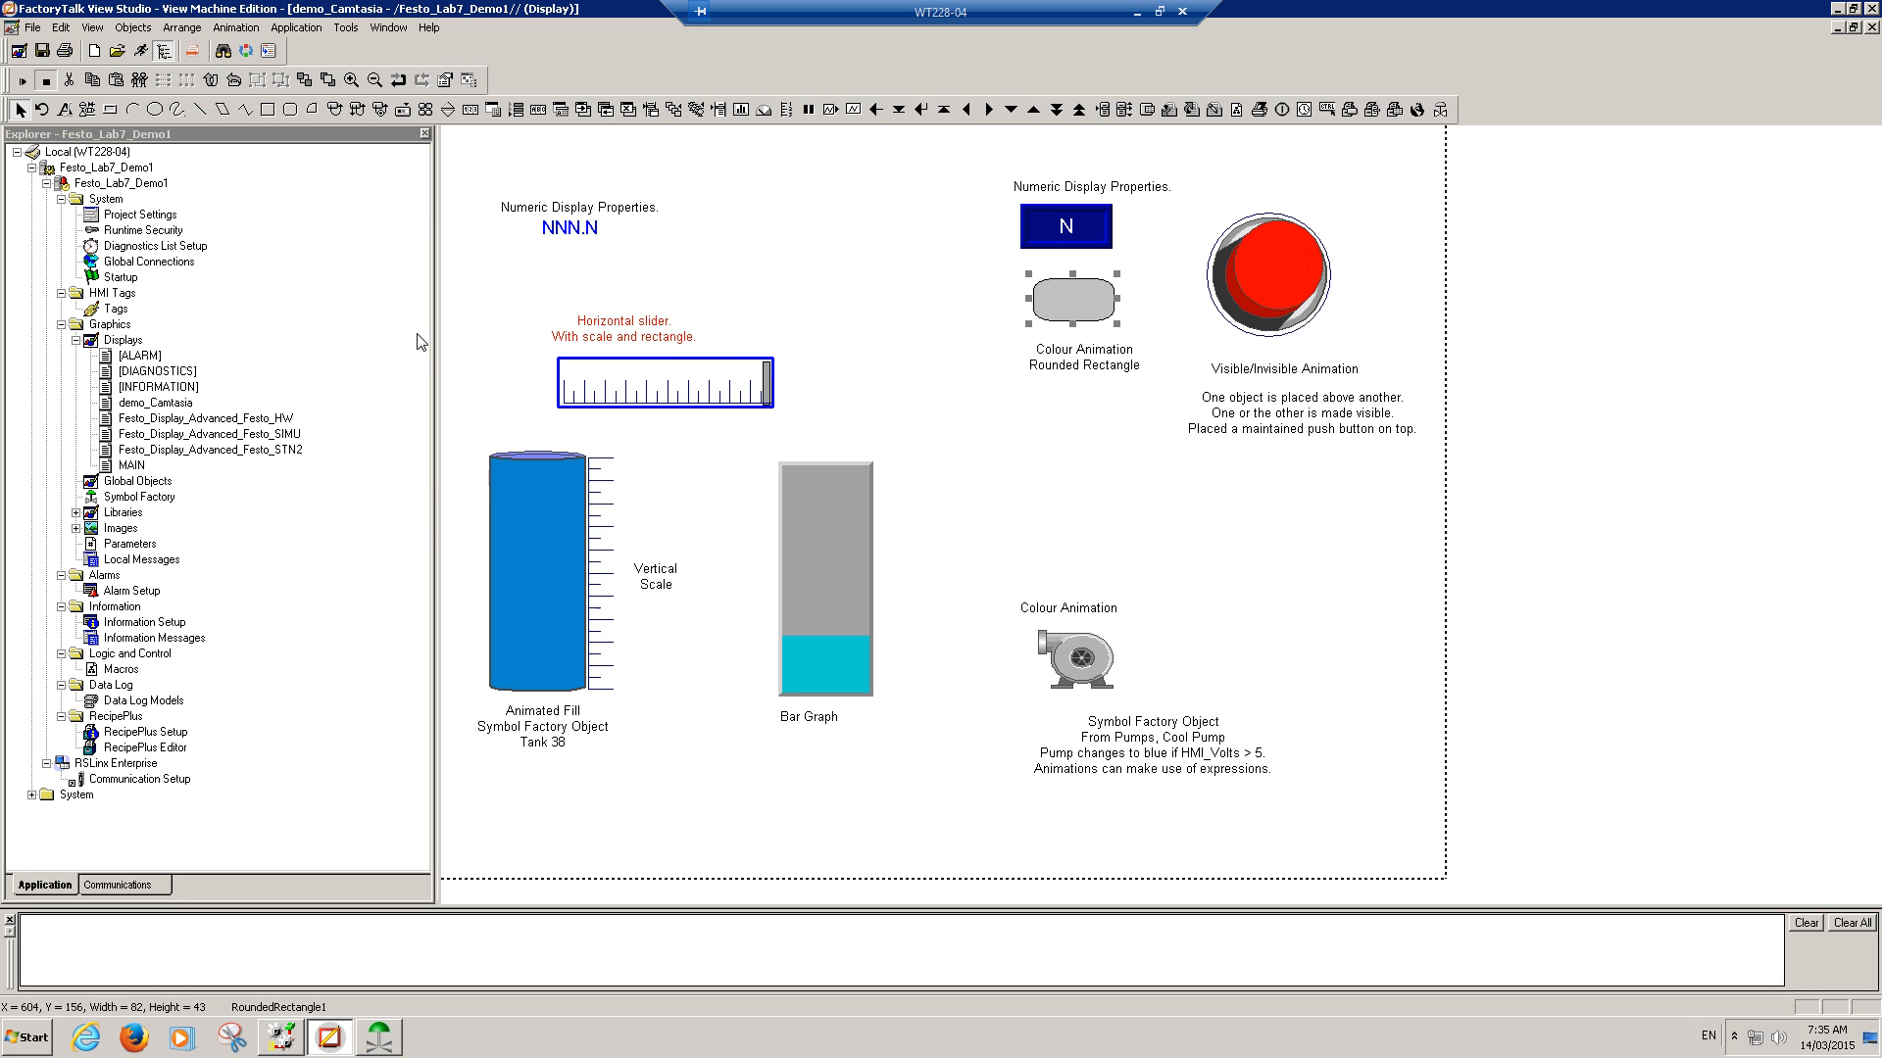
Step: Test run the display, toggle the red push button several times to check the rounded rectangle's colors, and stop the test
click(18, 85)
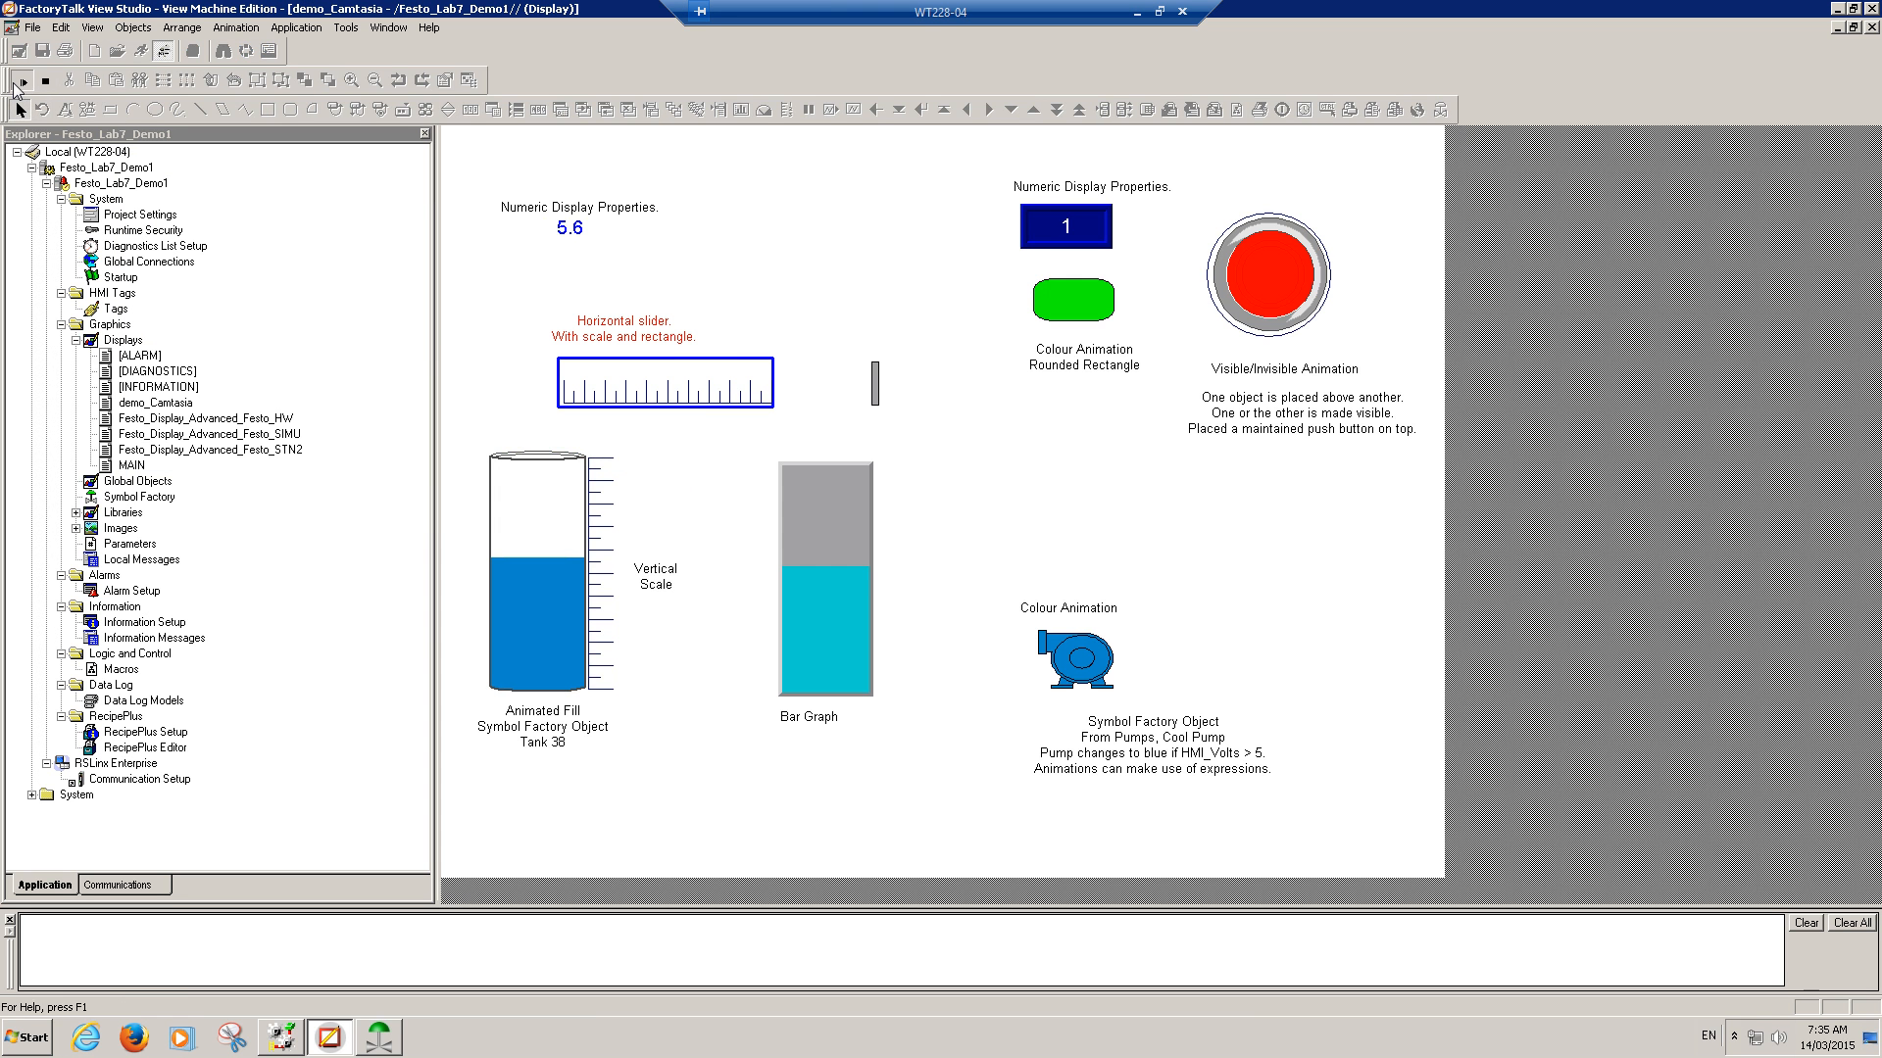
click(1267, 279)
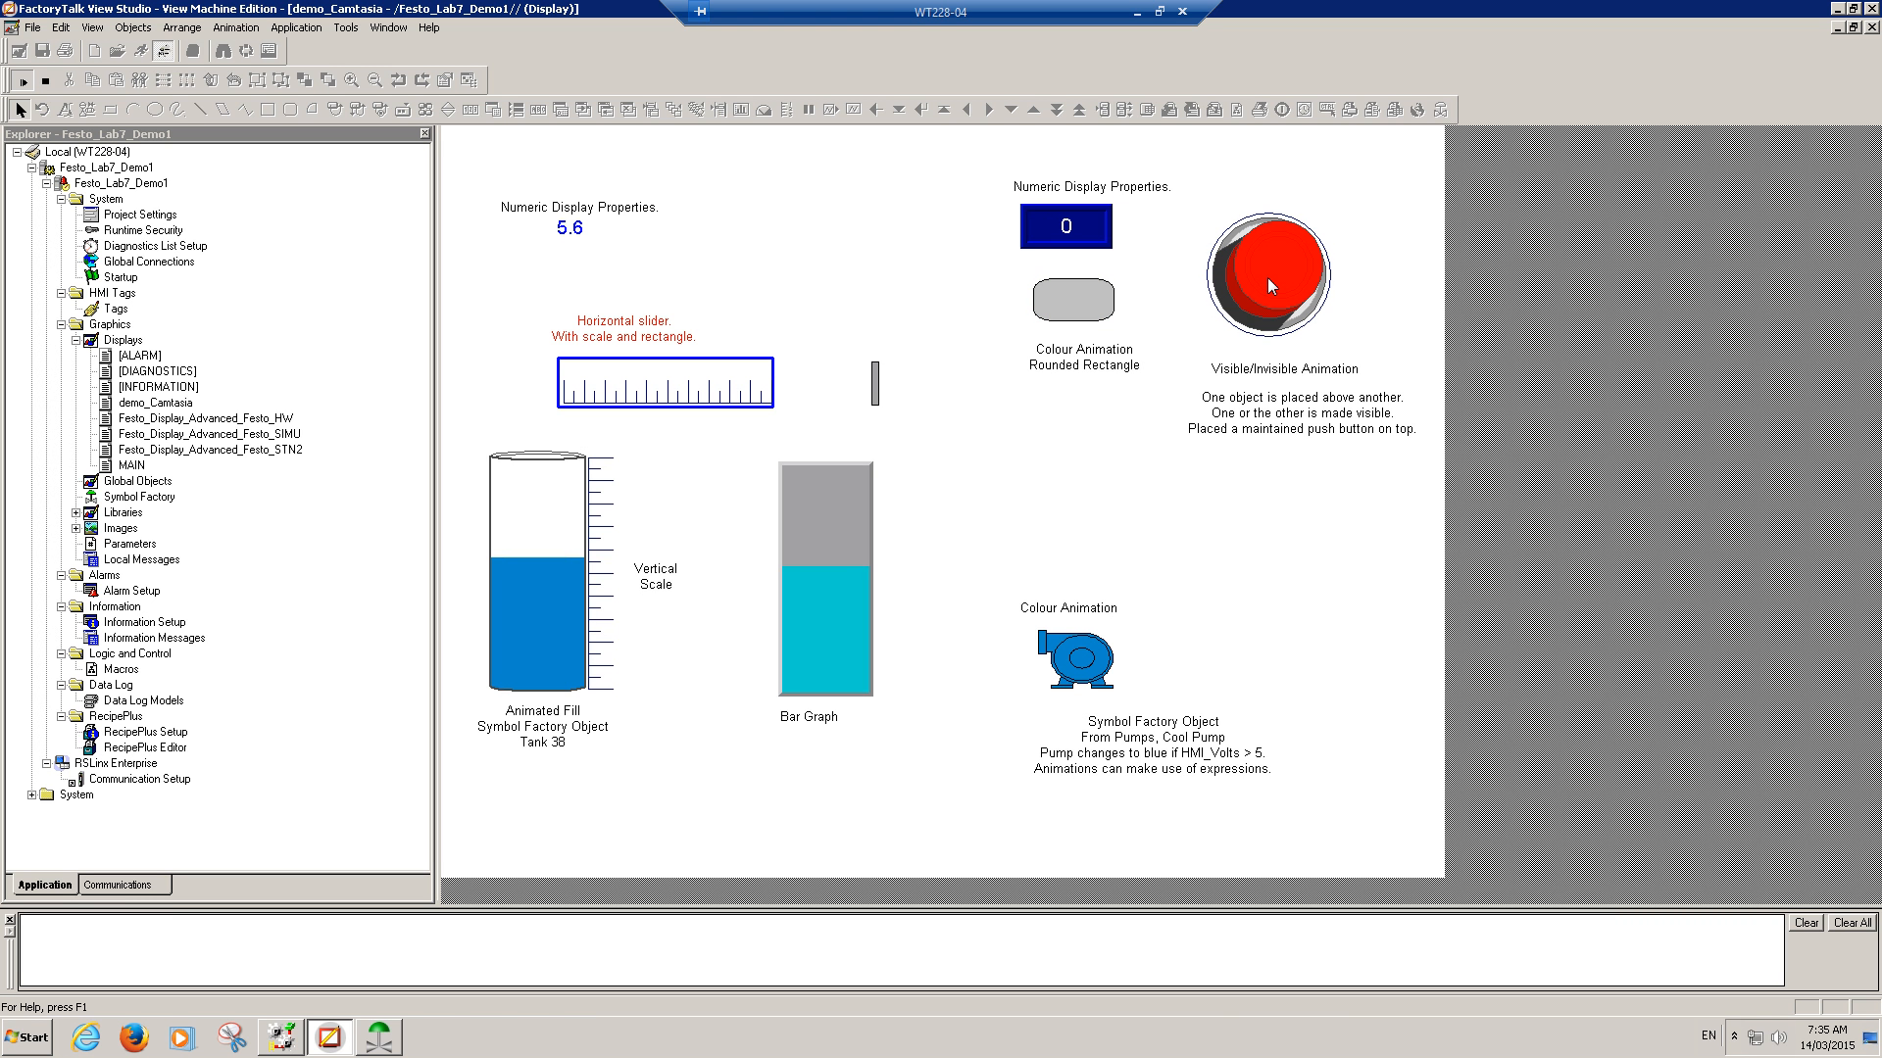
click(1267, 278)
click(1267, 278)
click(46, 83)
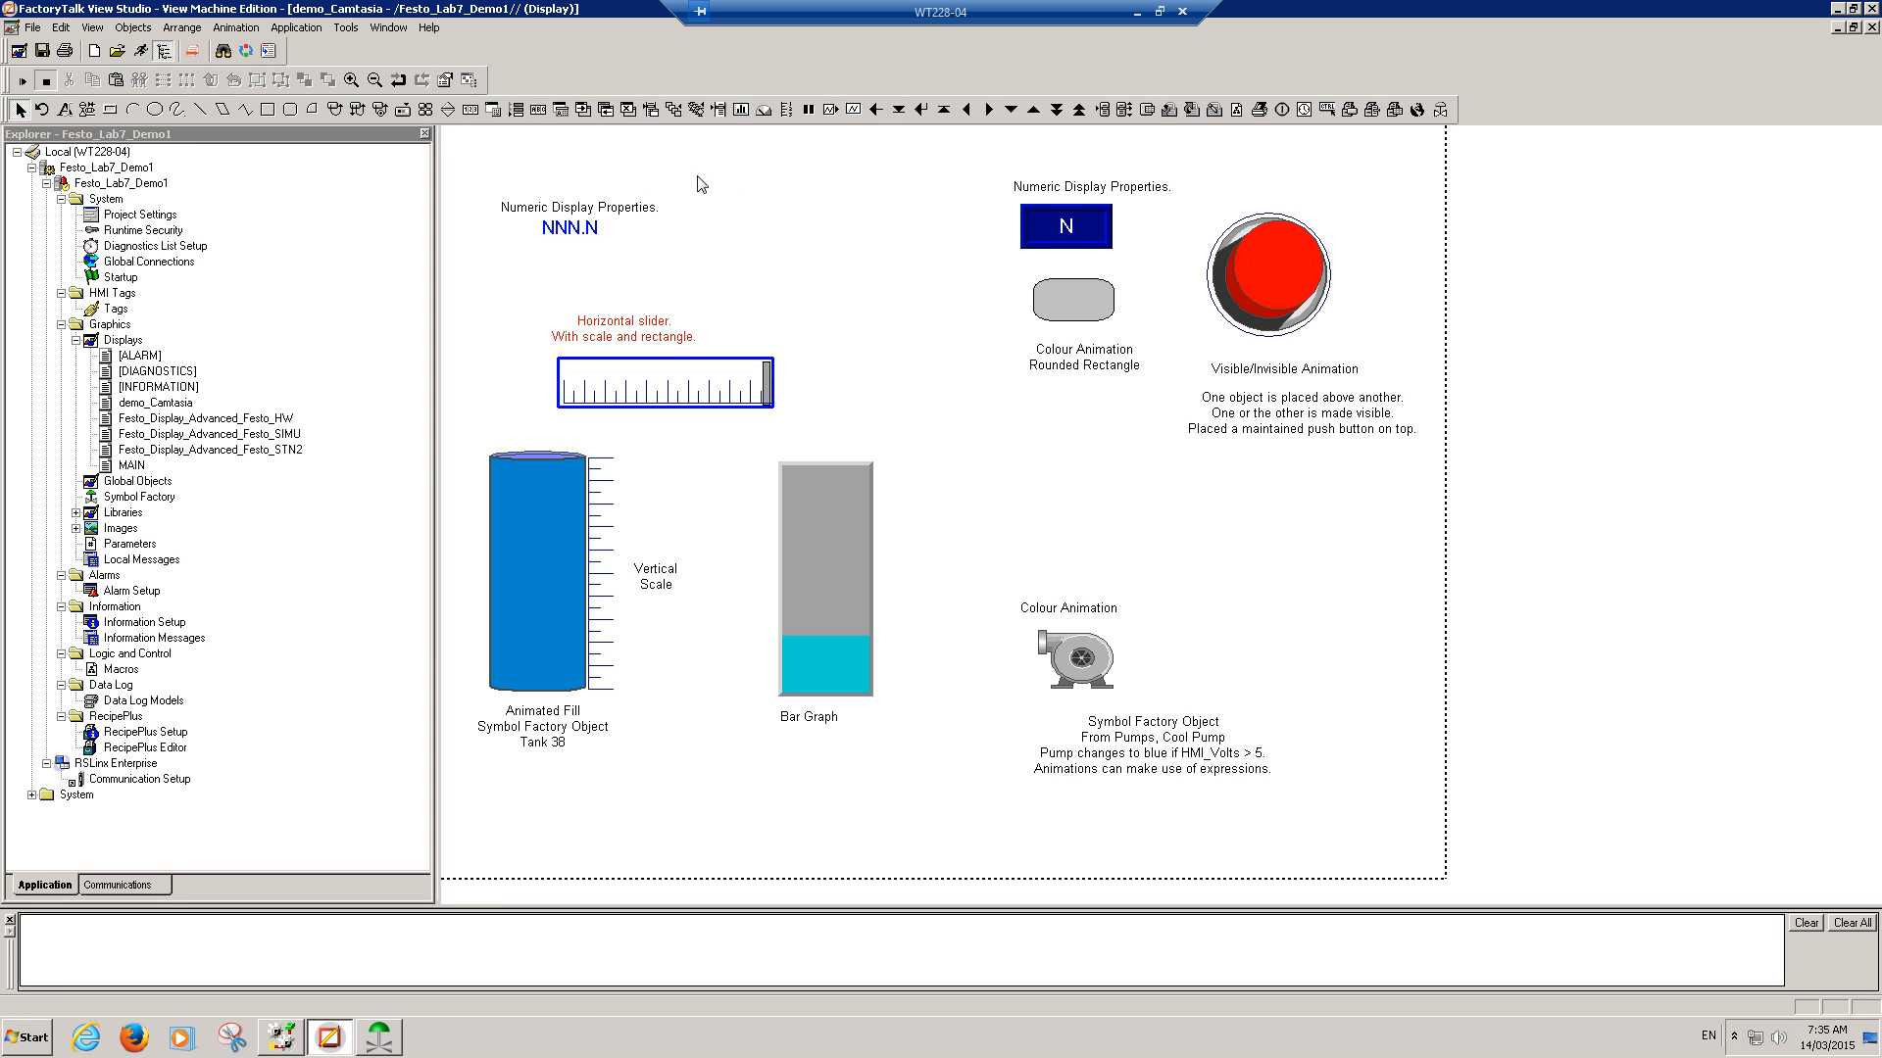
Step: Set the number of digits of the NNN.N numeric display to 3
click(583, 235)
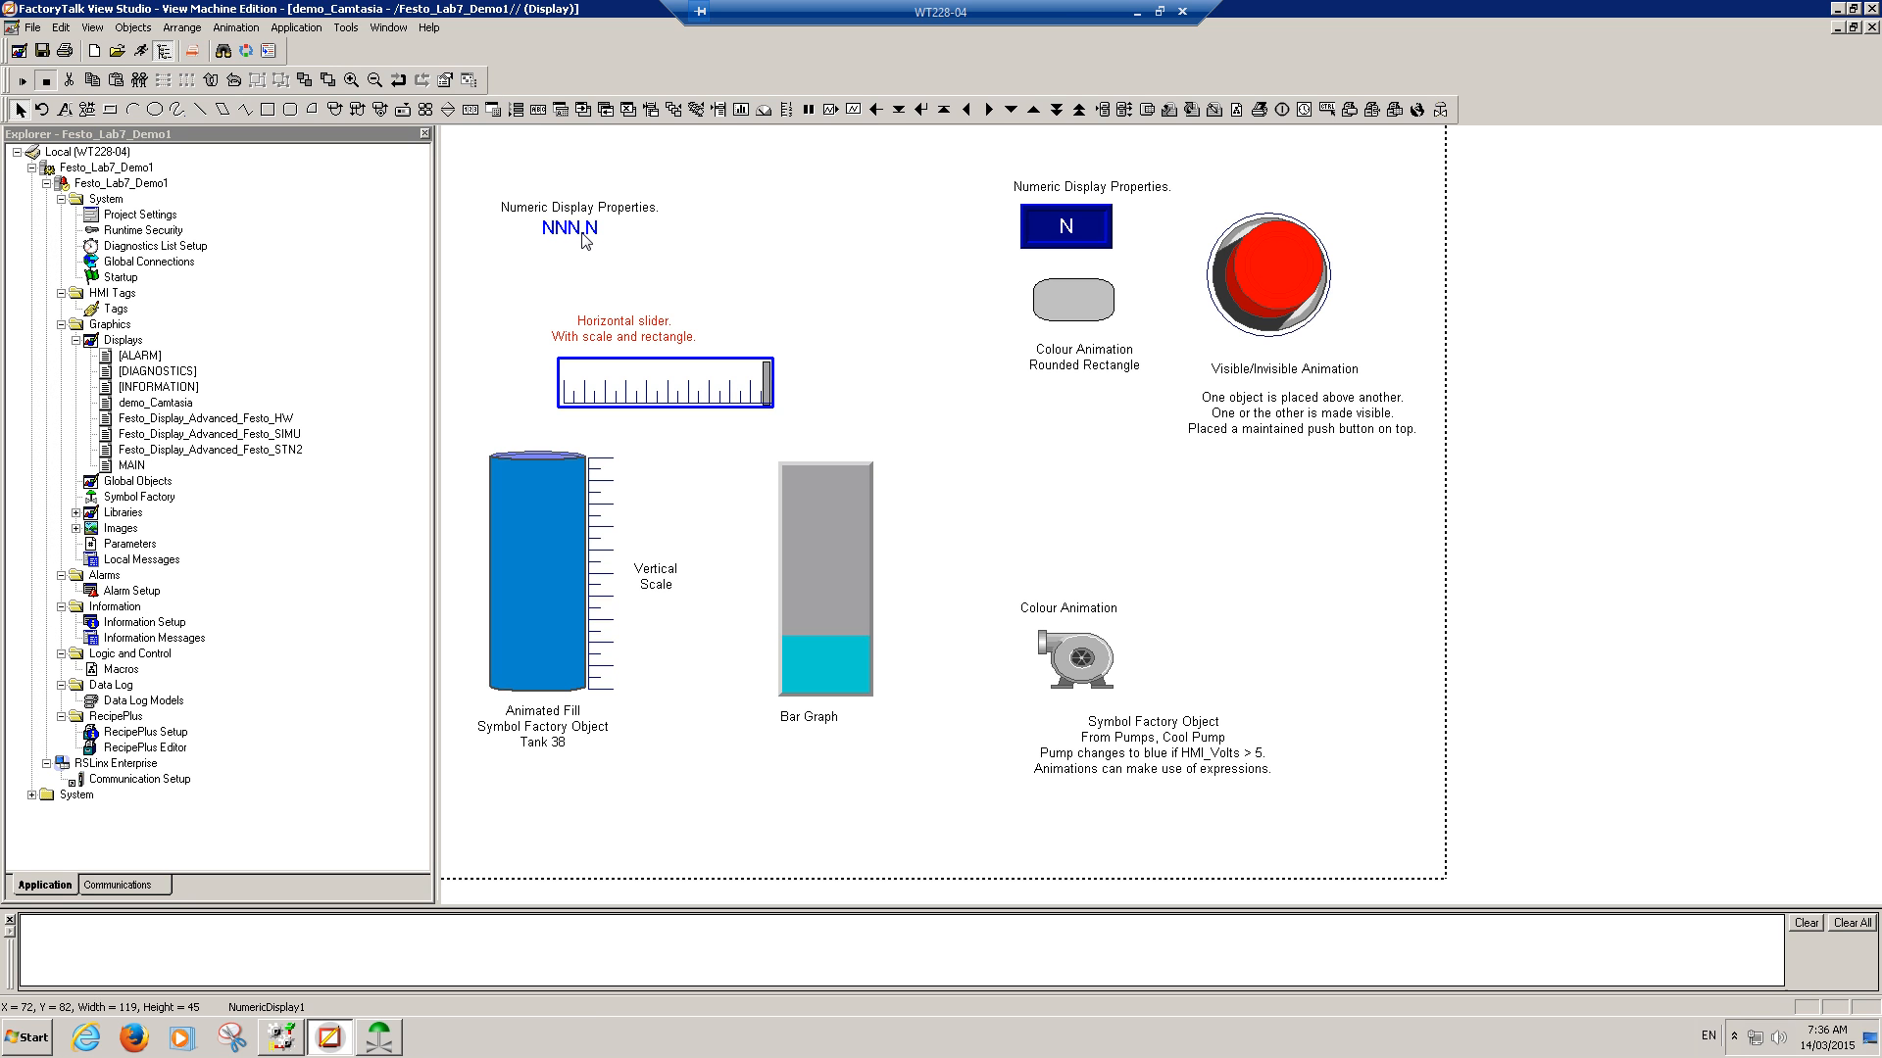
double_click(581, 236)
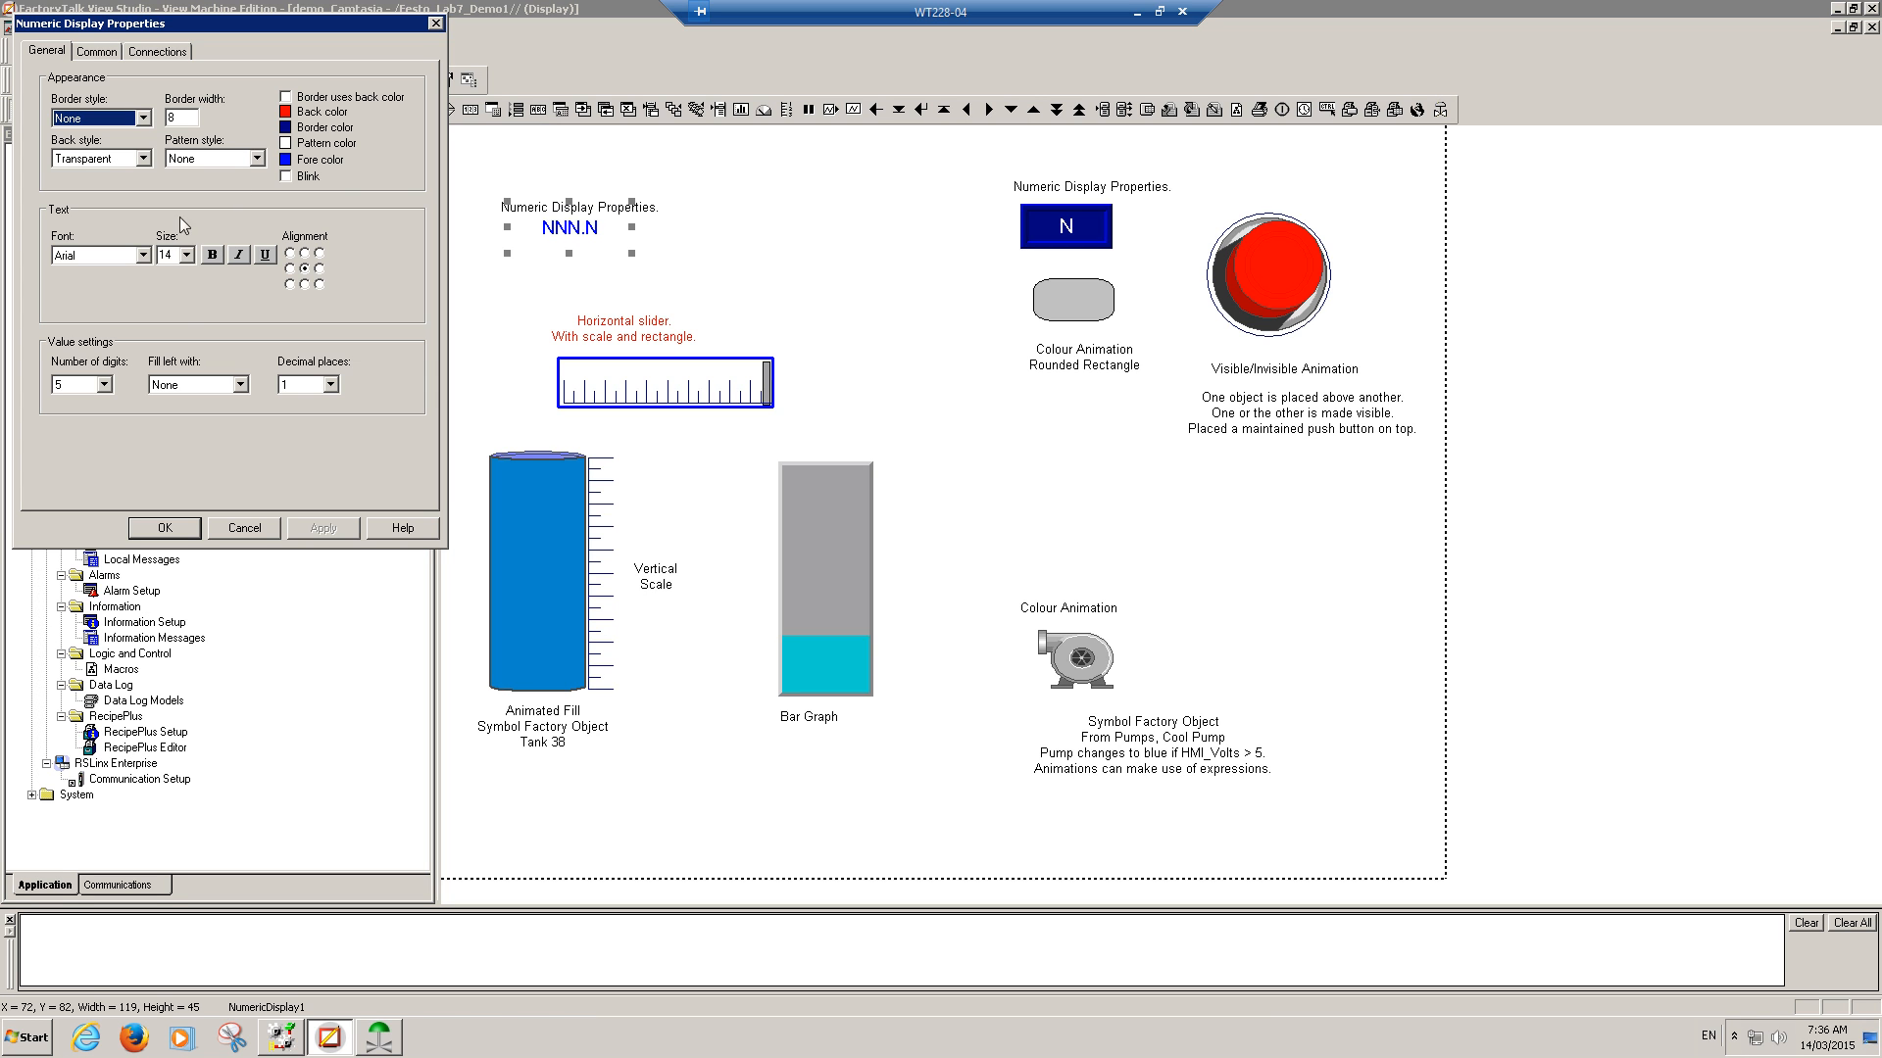
click(103, 385)
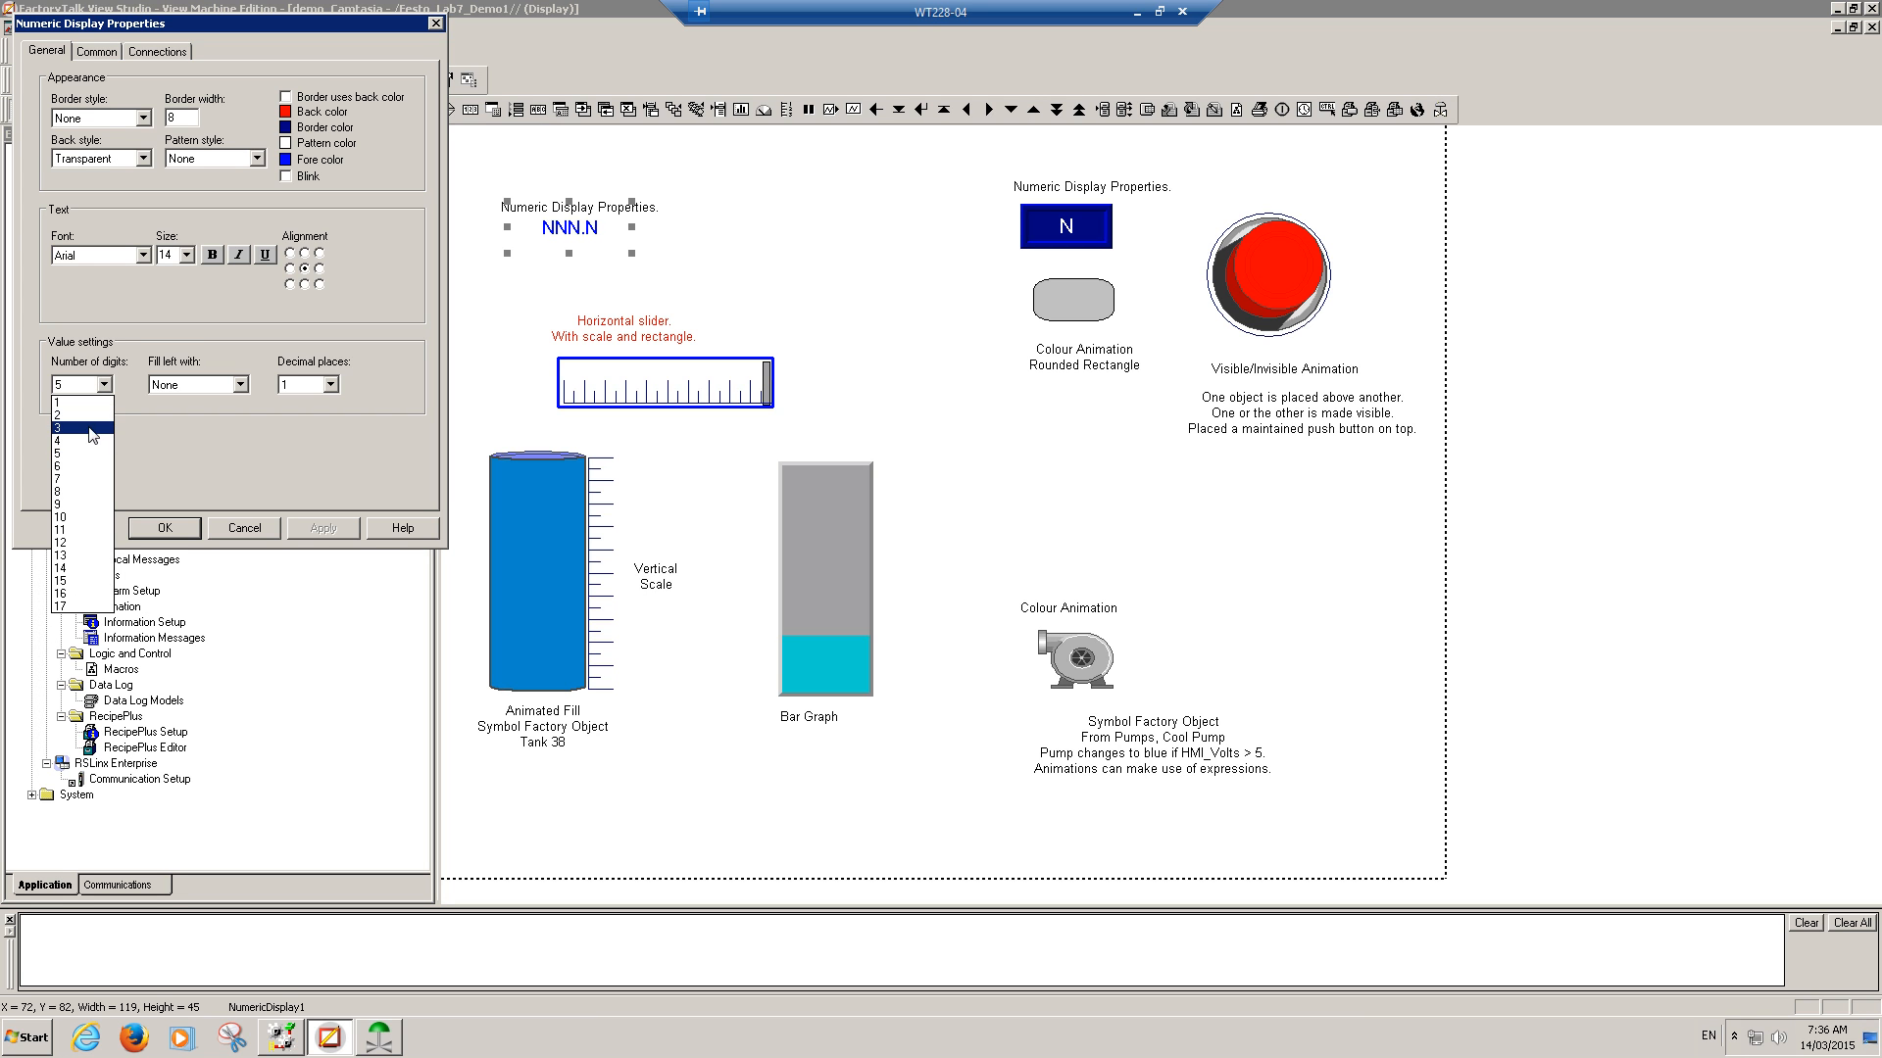
click(89, 428)
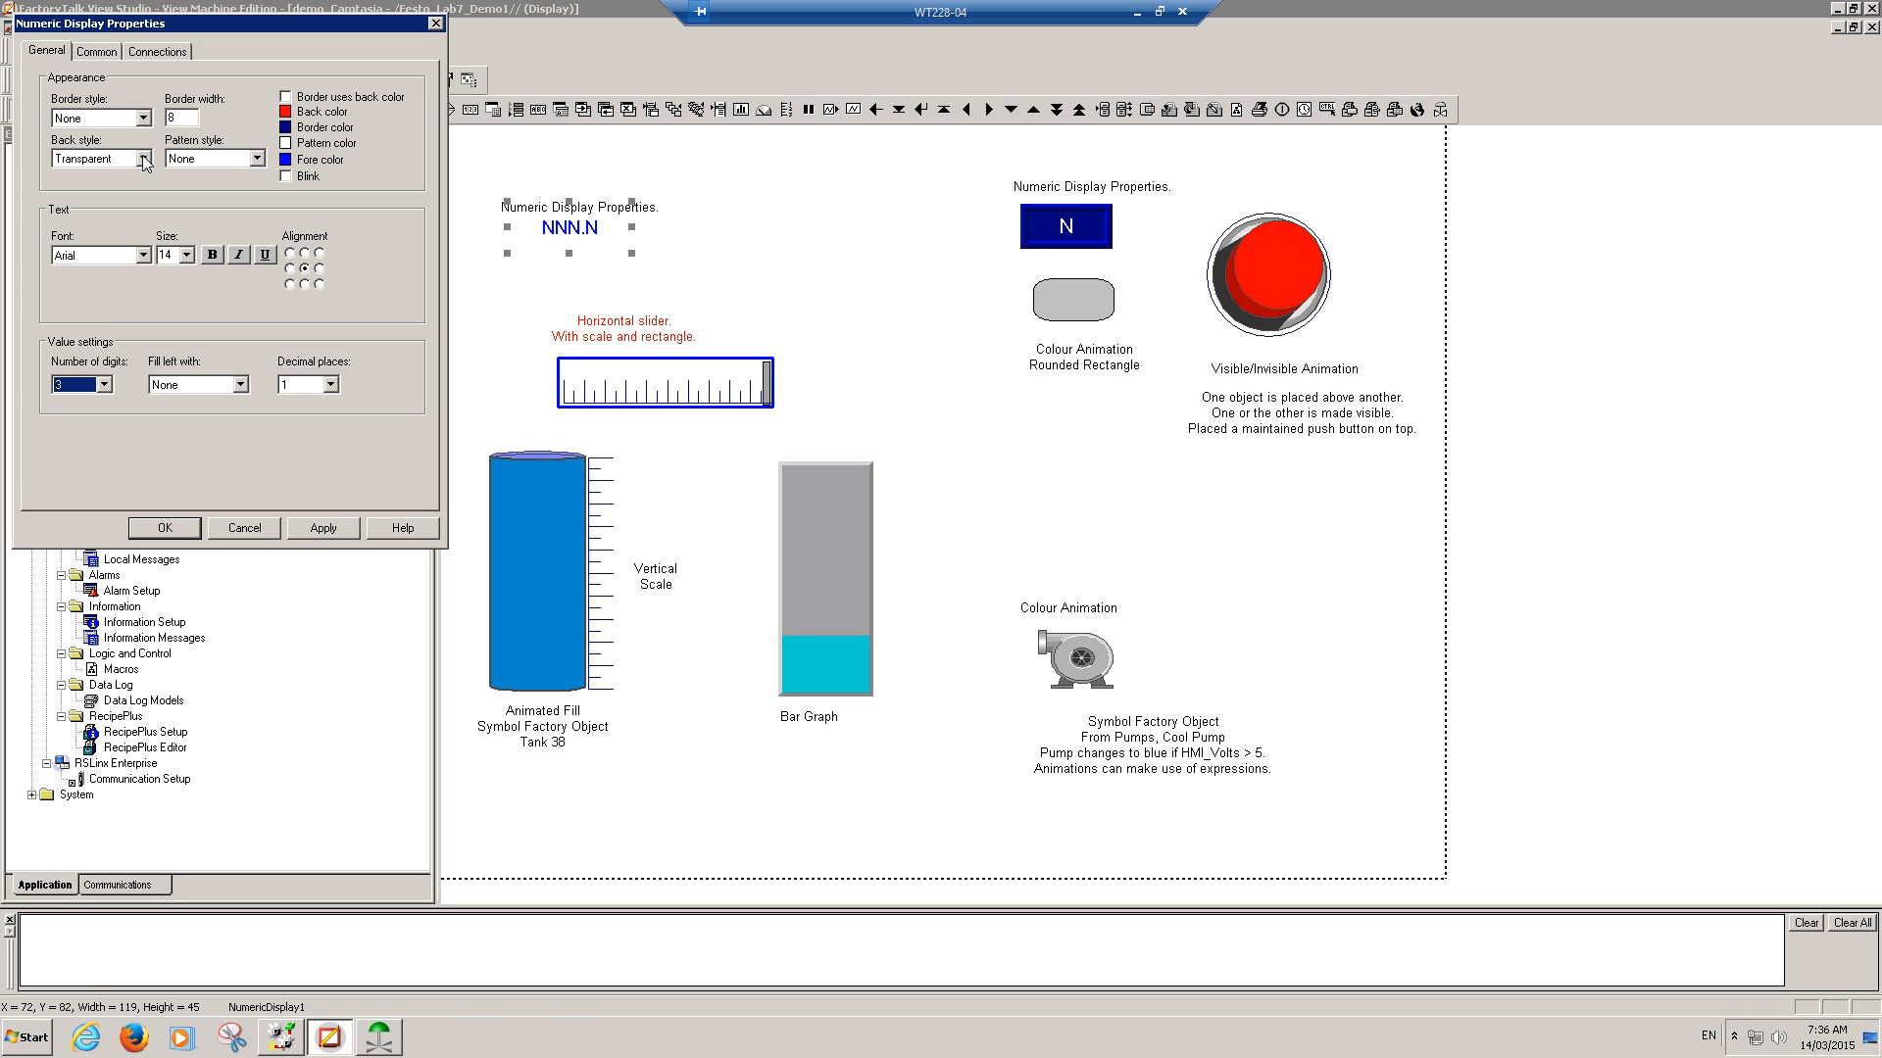
Step: Review the numeric display's value connection and locate the HMI_VOLTS tag under STN4's Festo_Testing_Program, leaving the assigned tag as it is
click(165, 53)
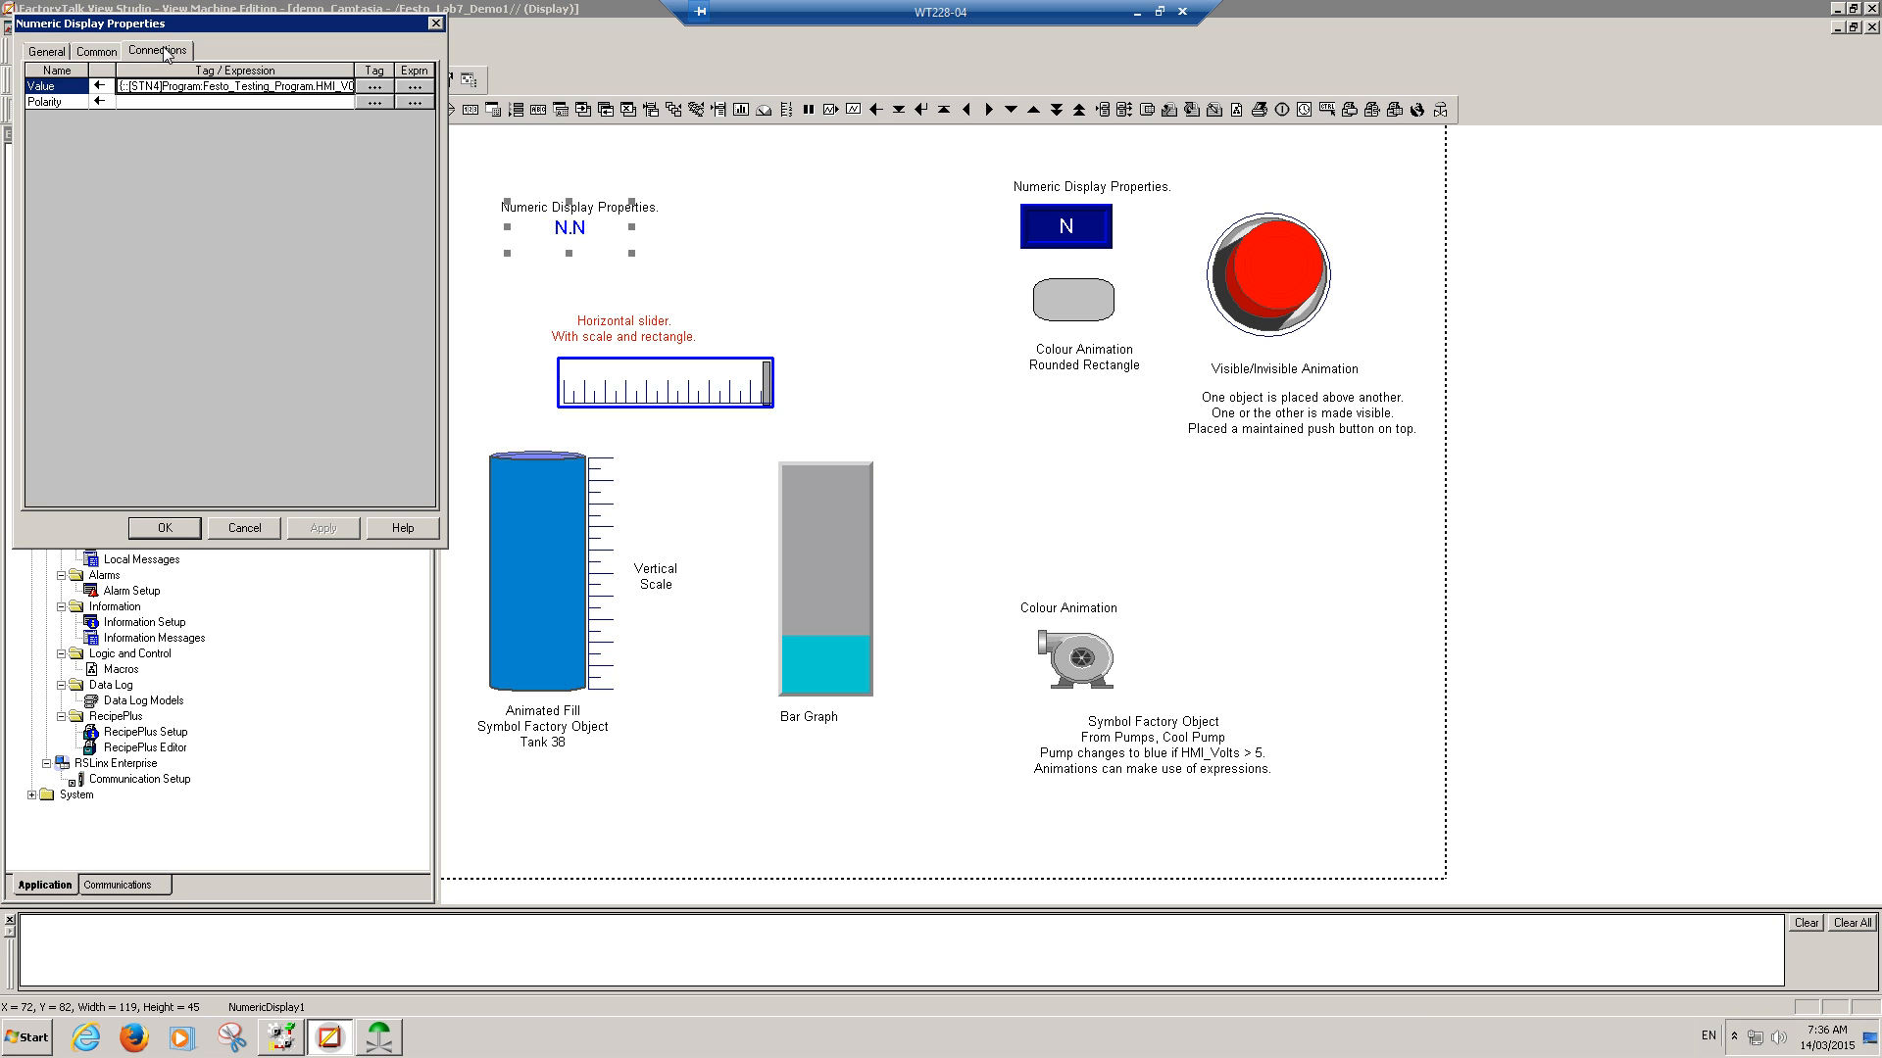
click(373, 88)
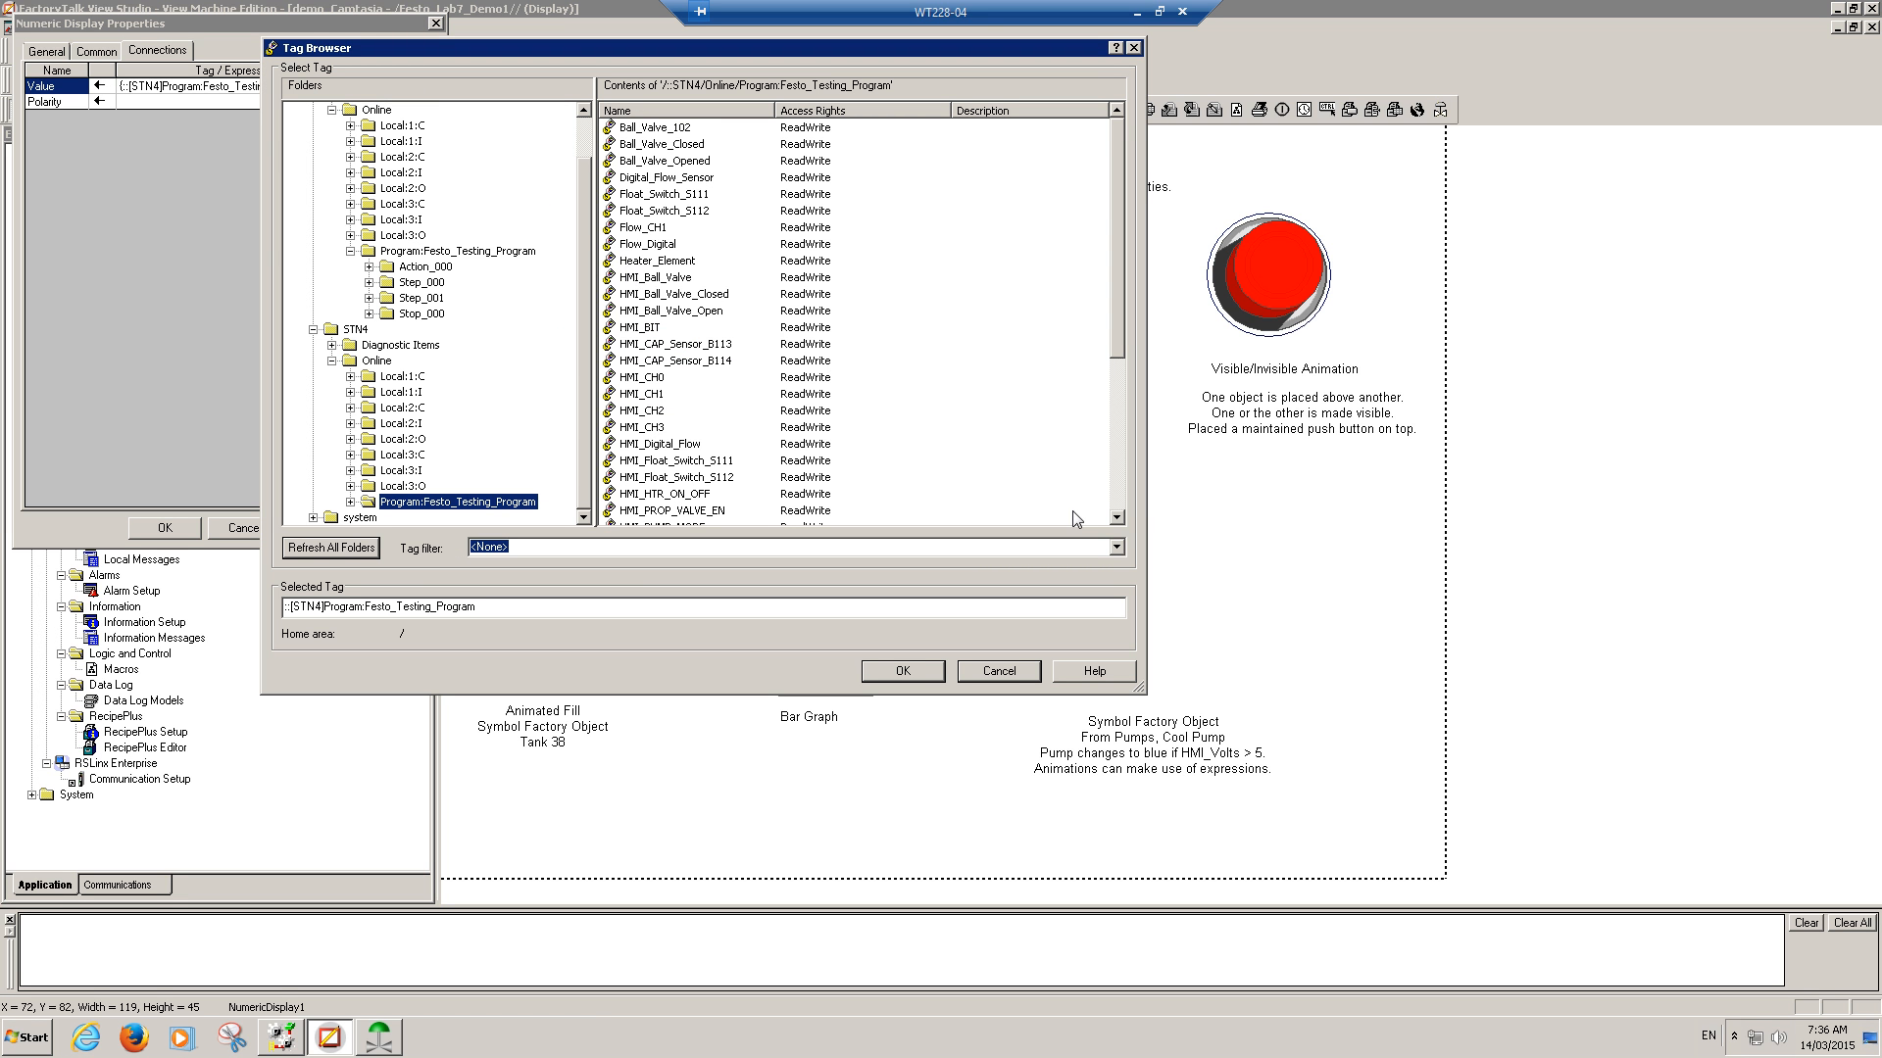
scroll(753, 474, down, 2)
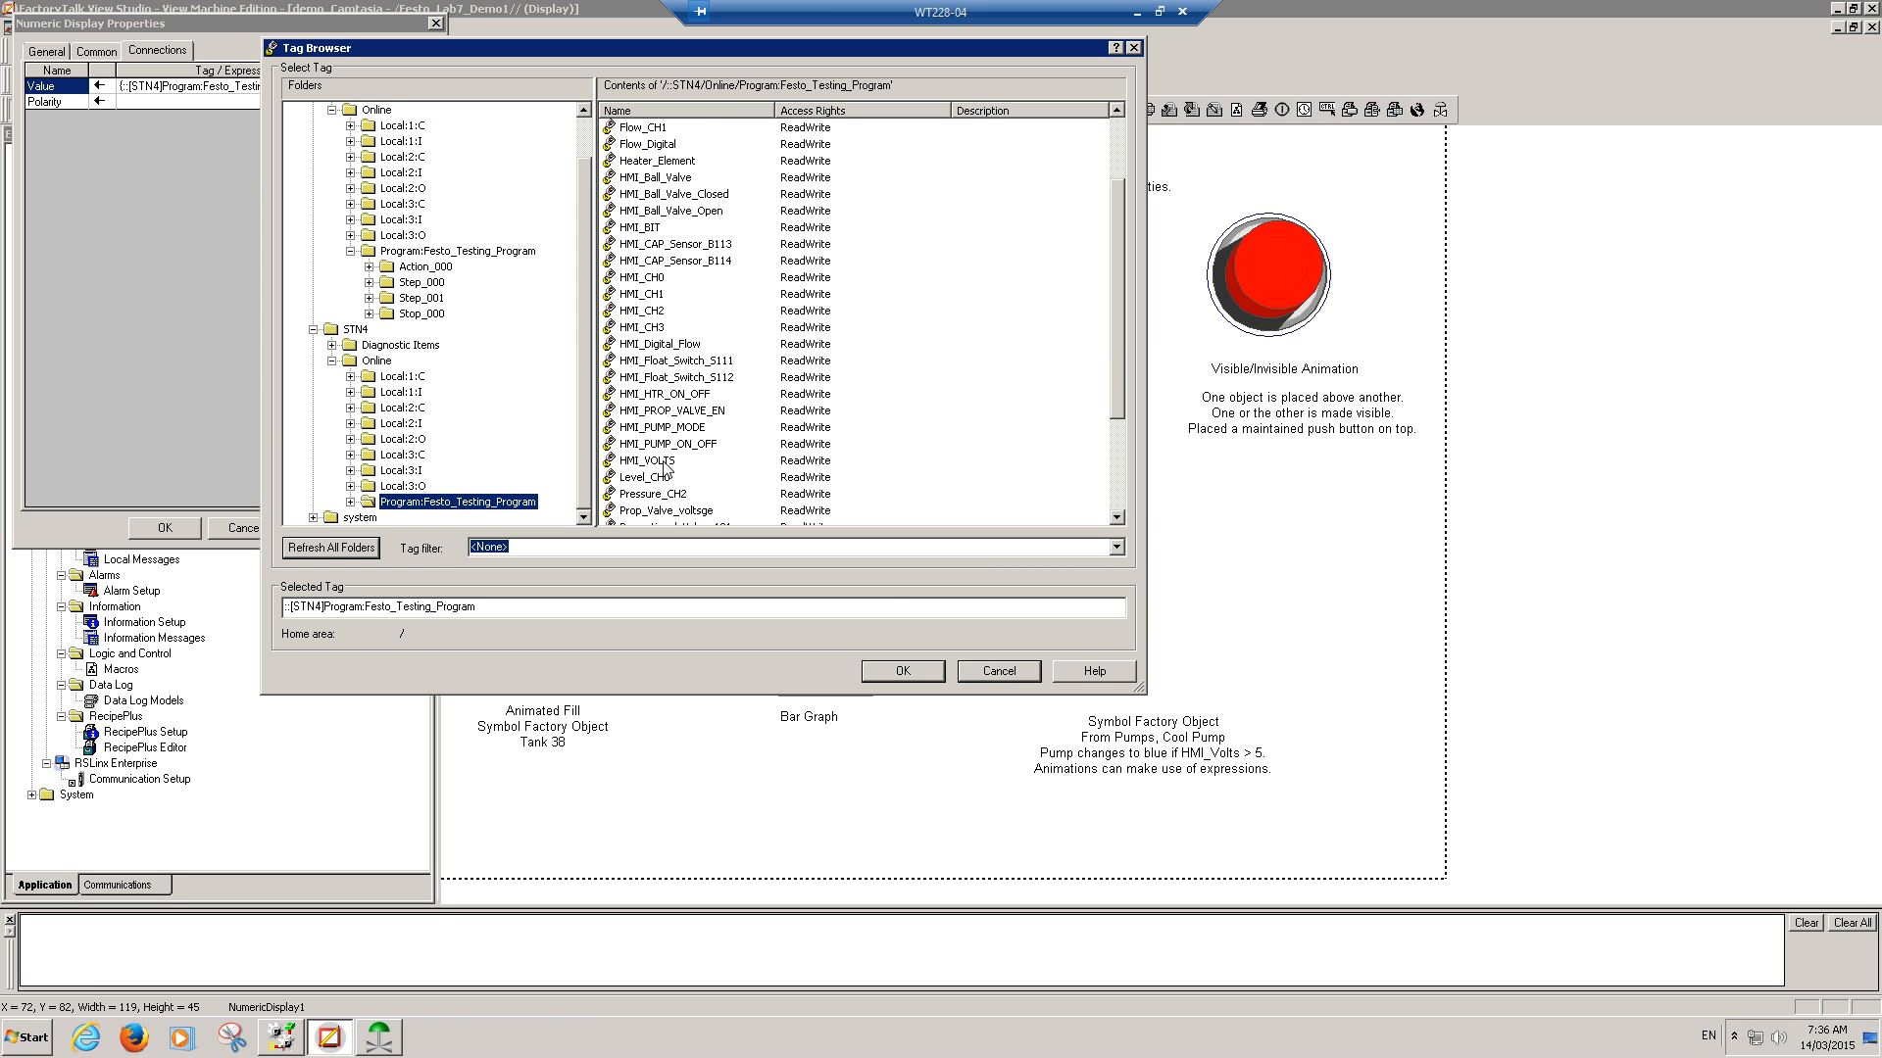
click(997, 671)
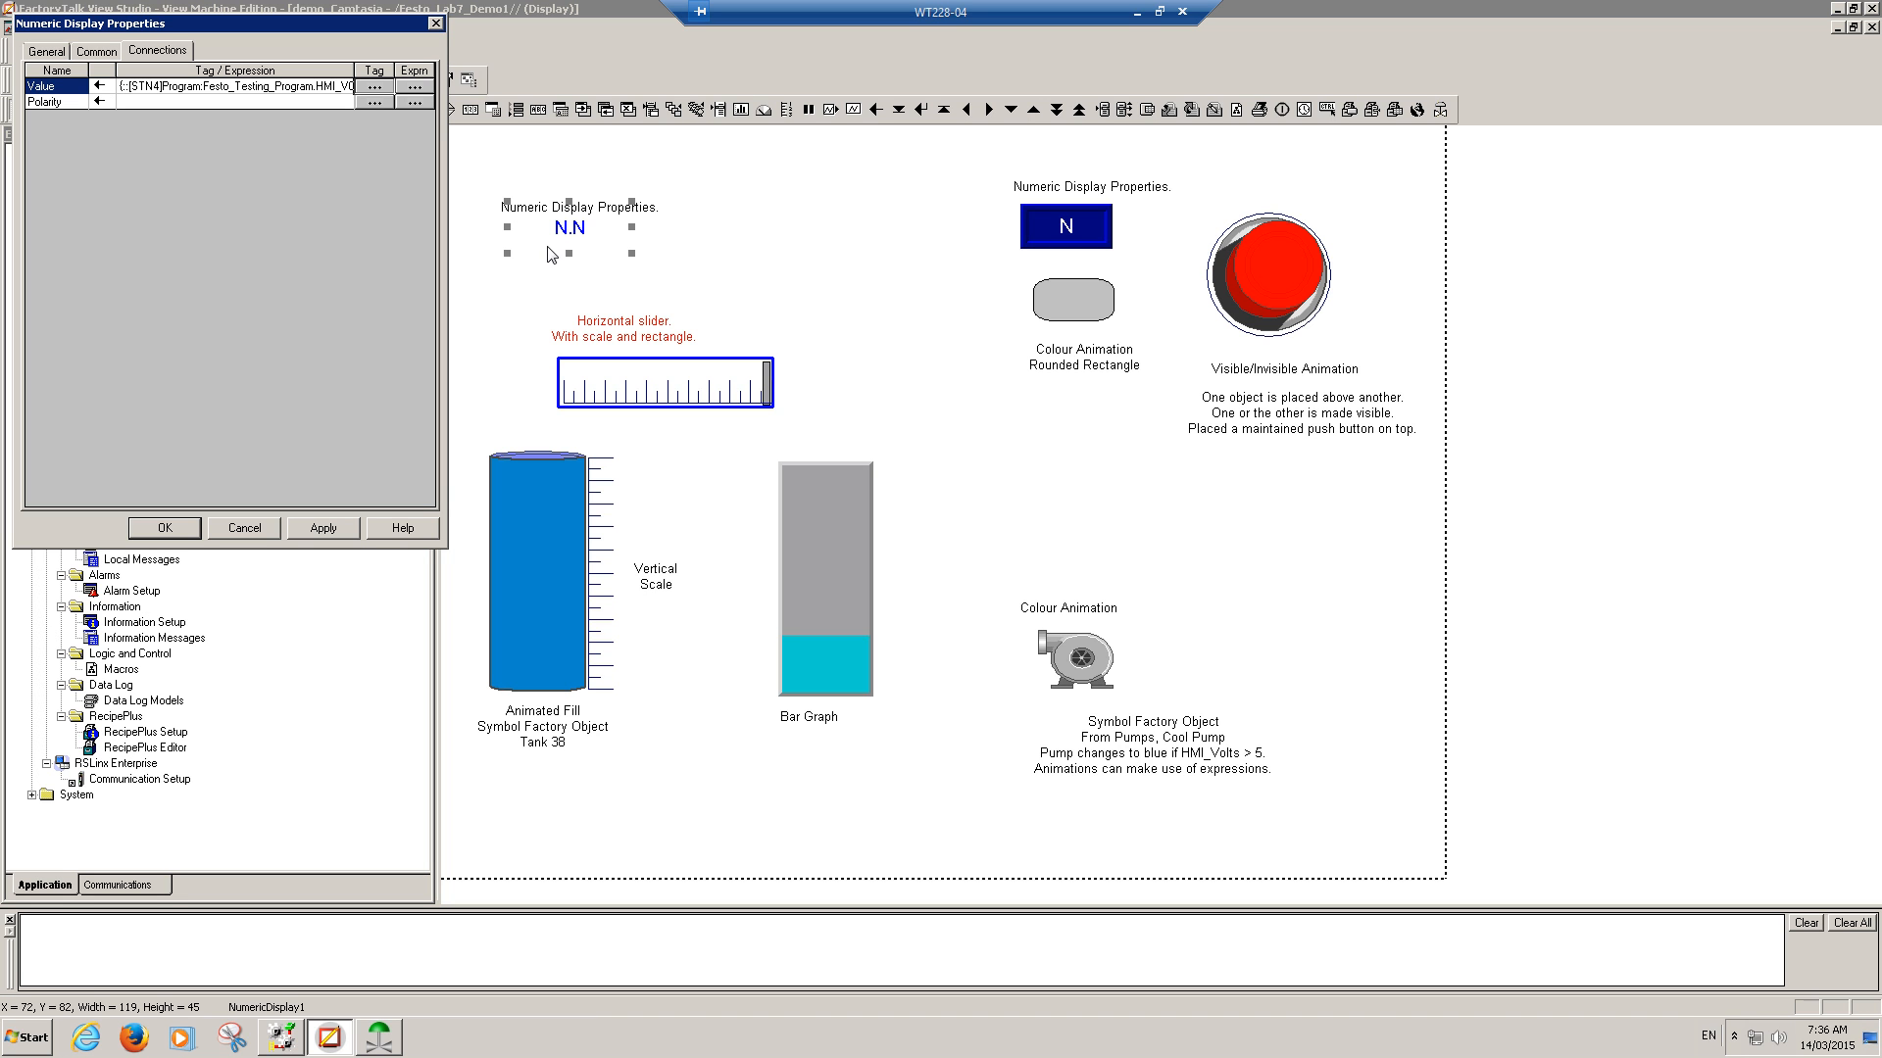
click(571, 232)
click(375, 85)
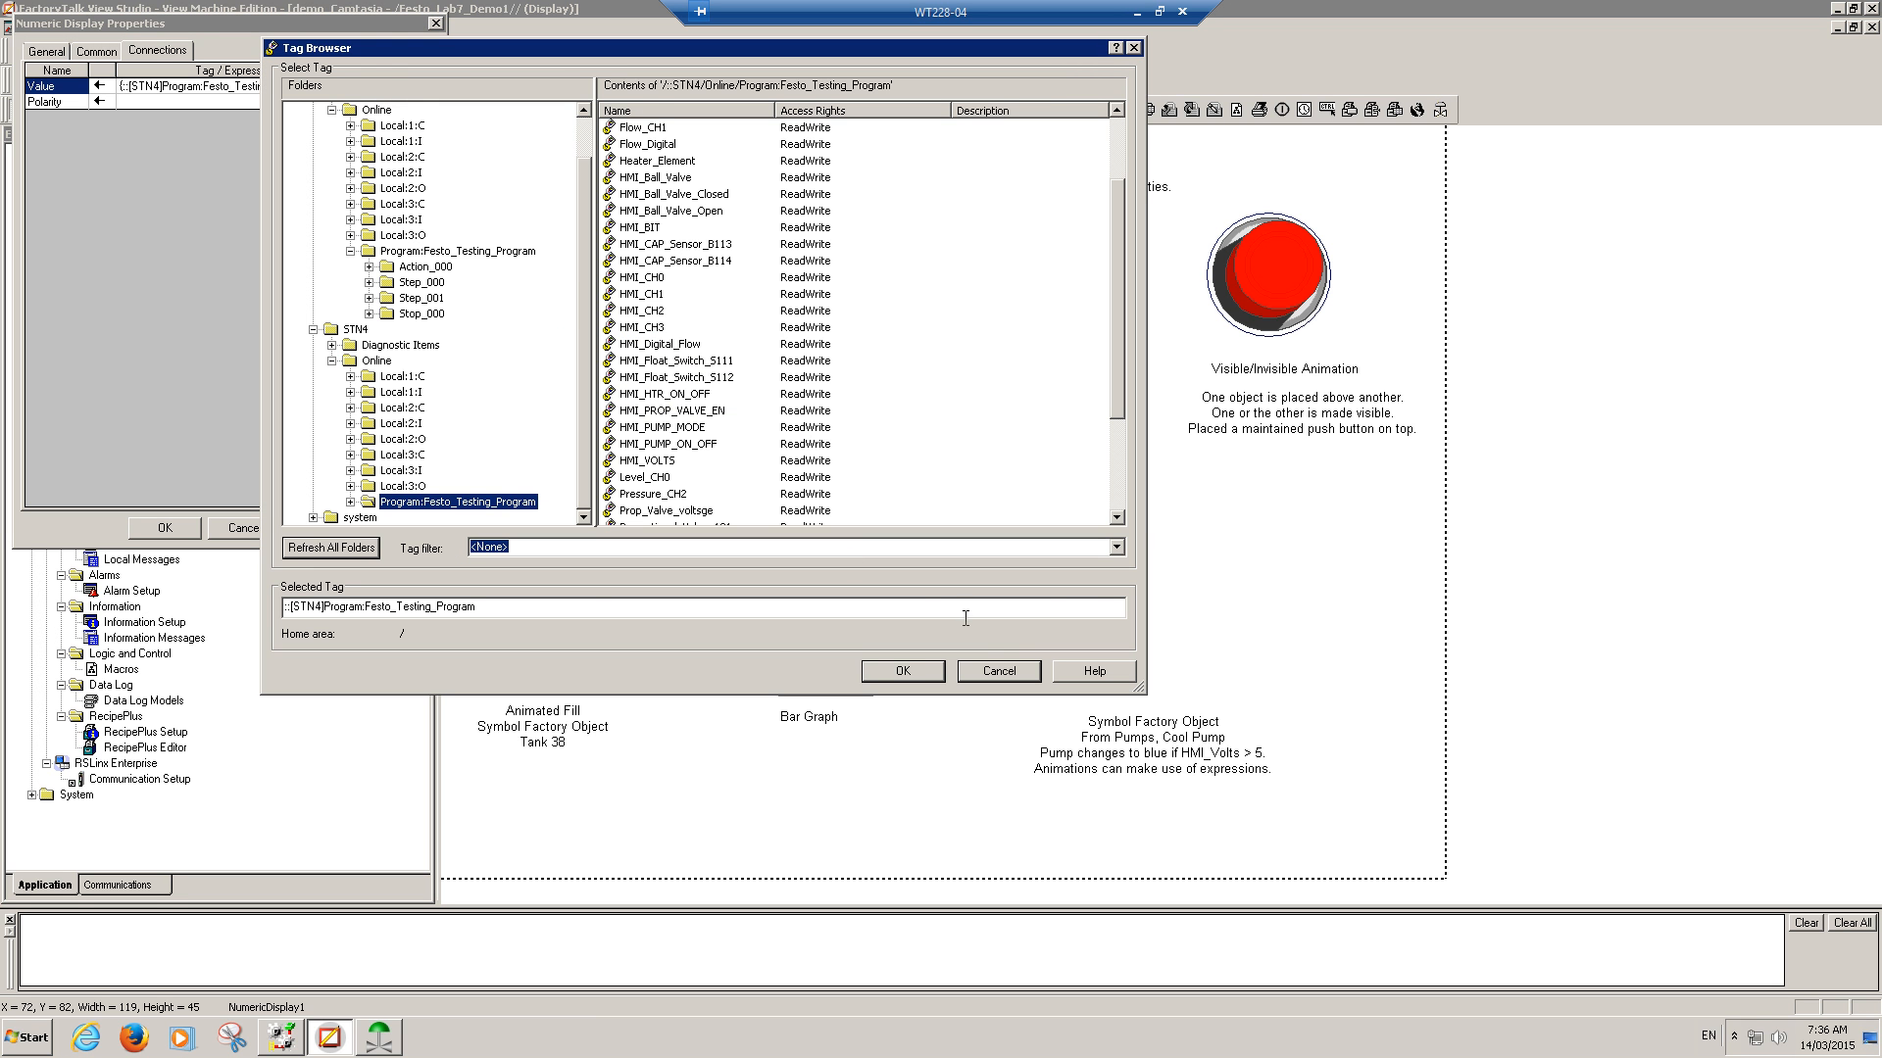
click(1007, 670)
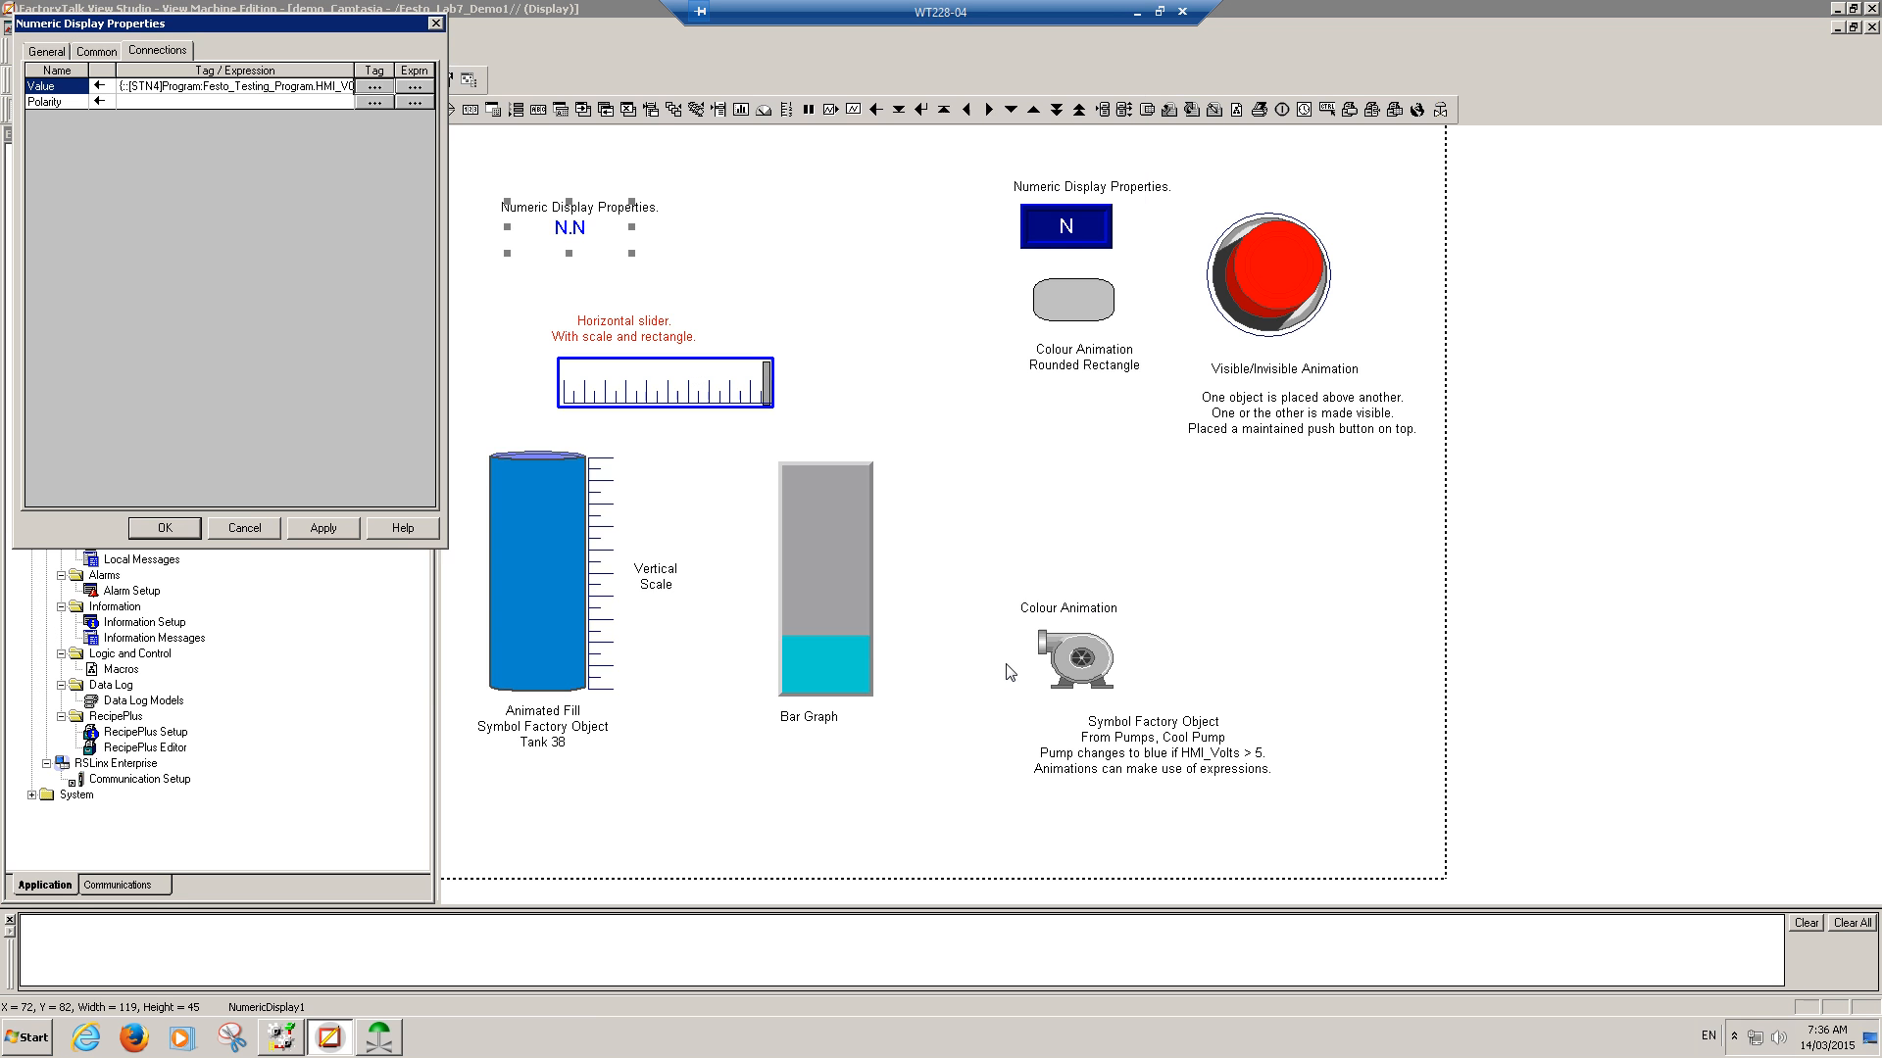
click(570, 232)
click(435, 24)
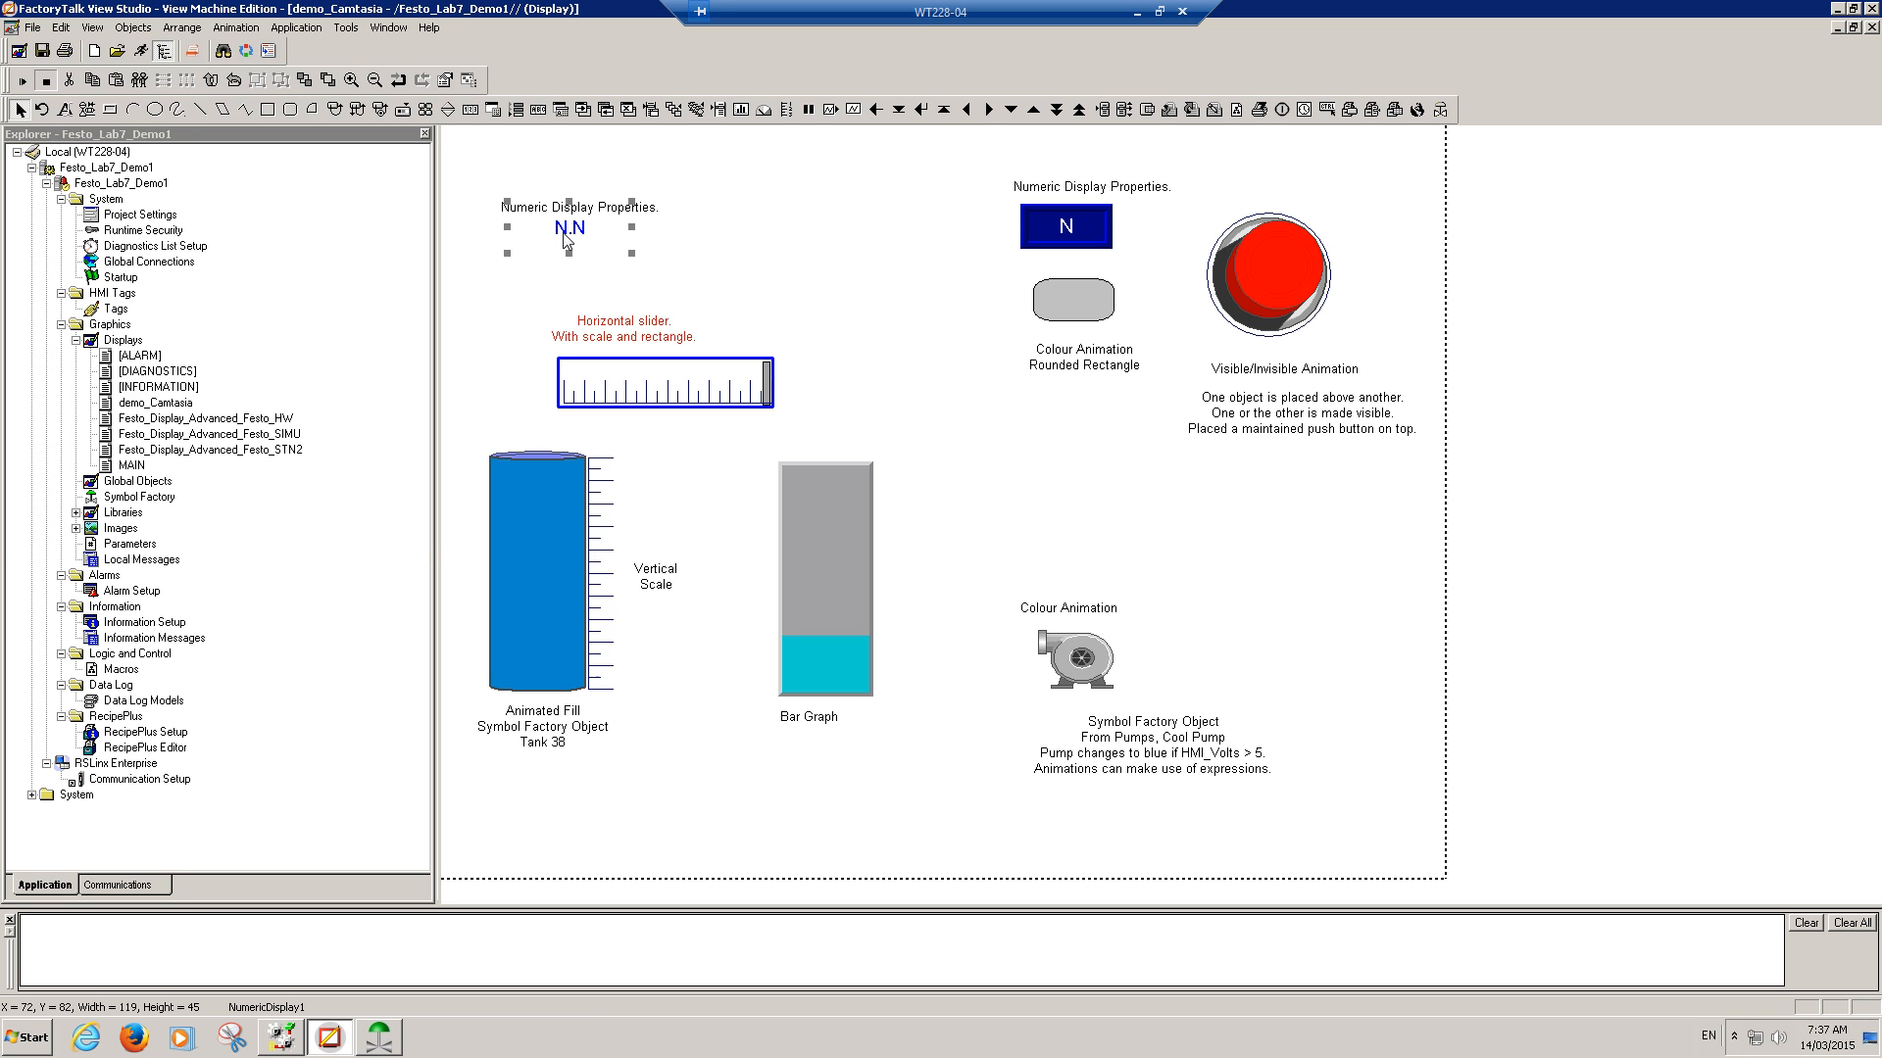
Step: Set the numeric display above the horizontal slider to 4 digits and accept the change
double_click(566, 238)
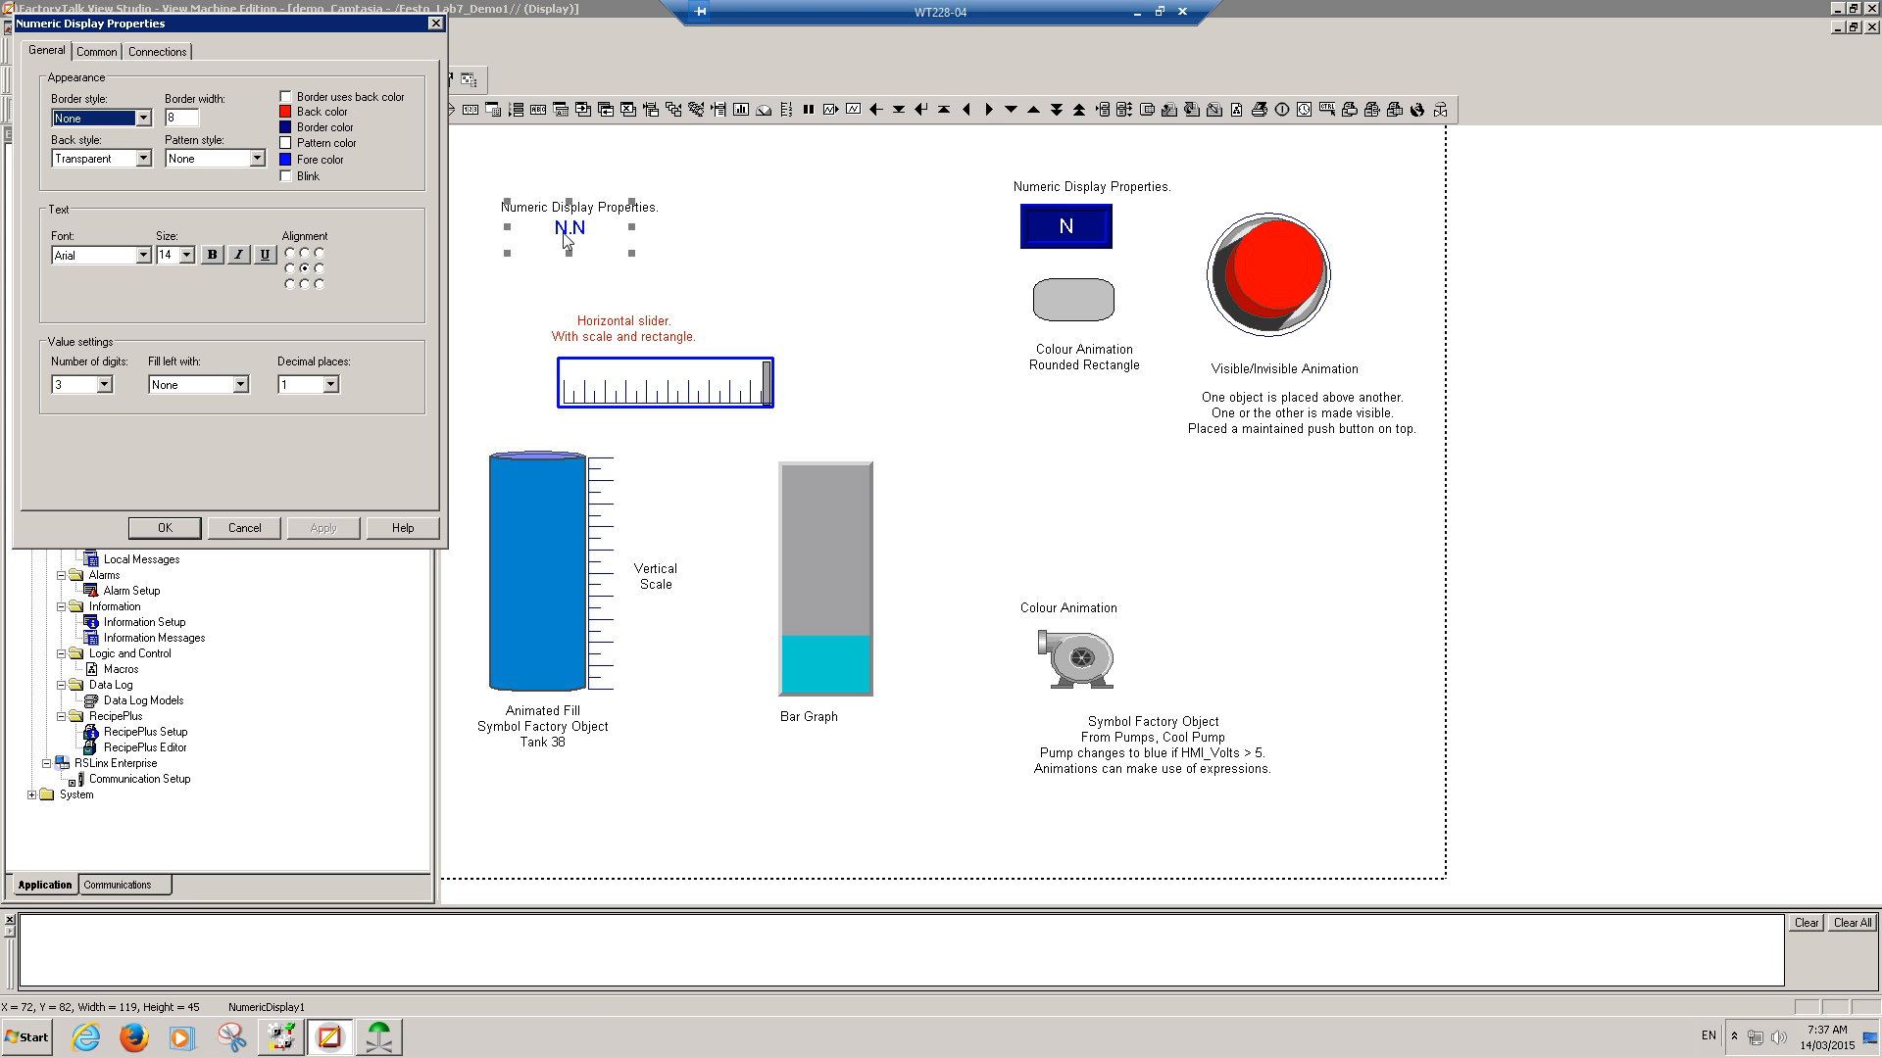
click(101, 385)
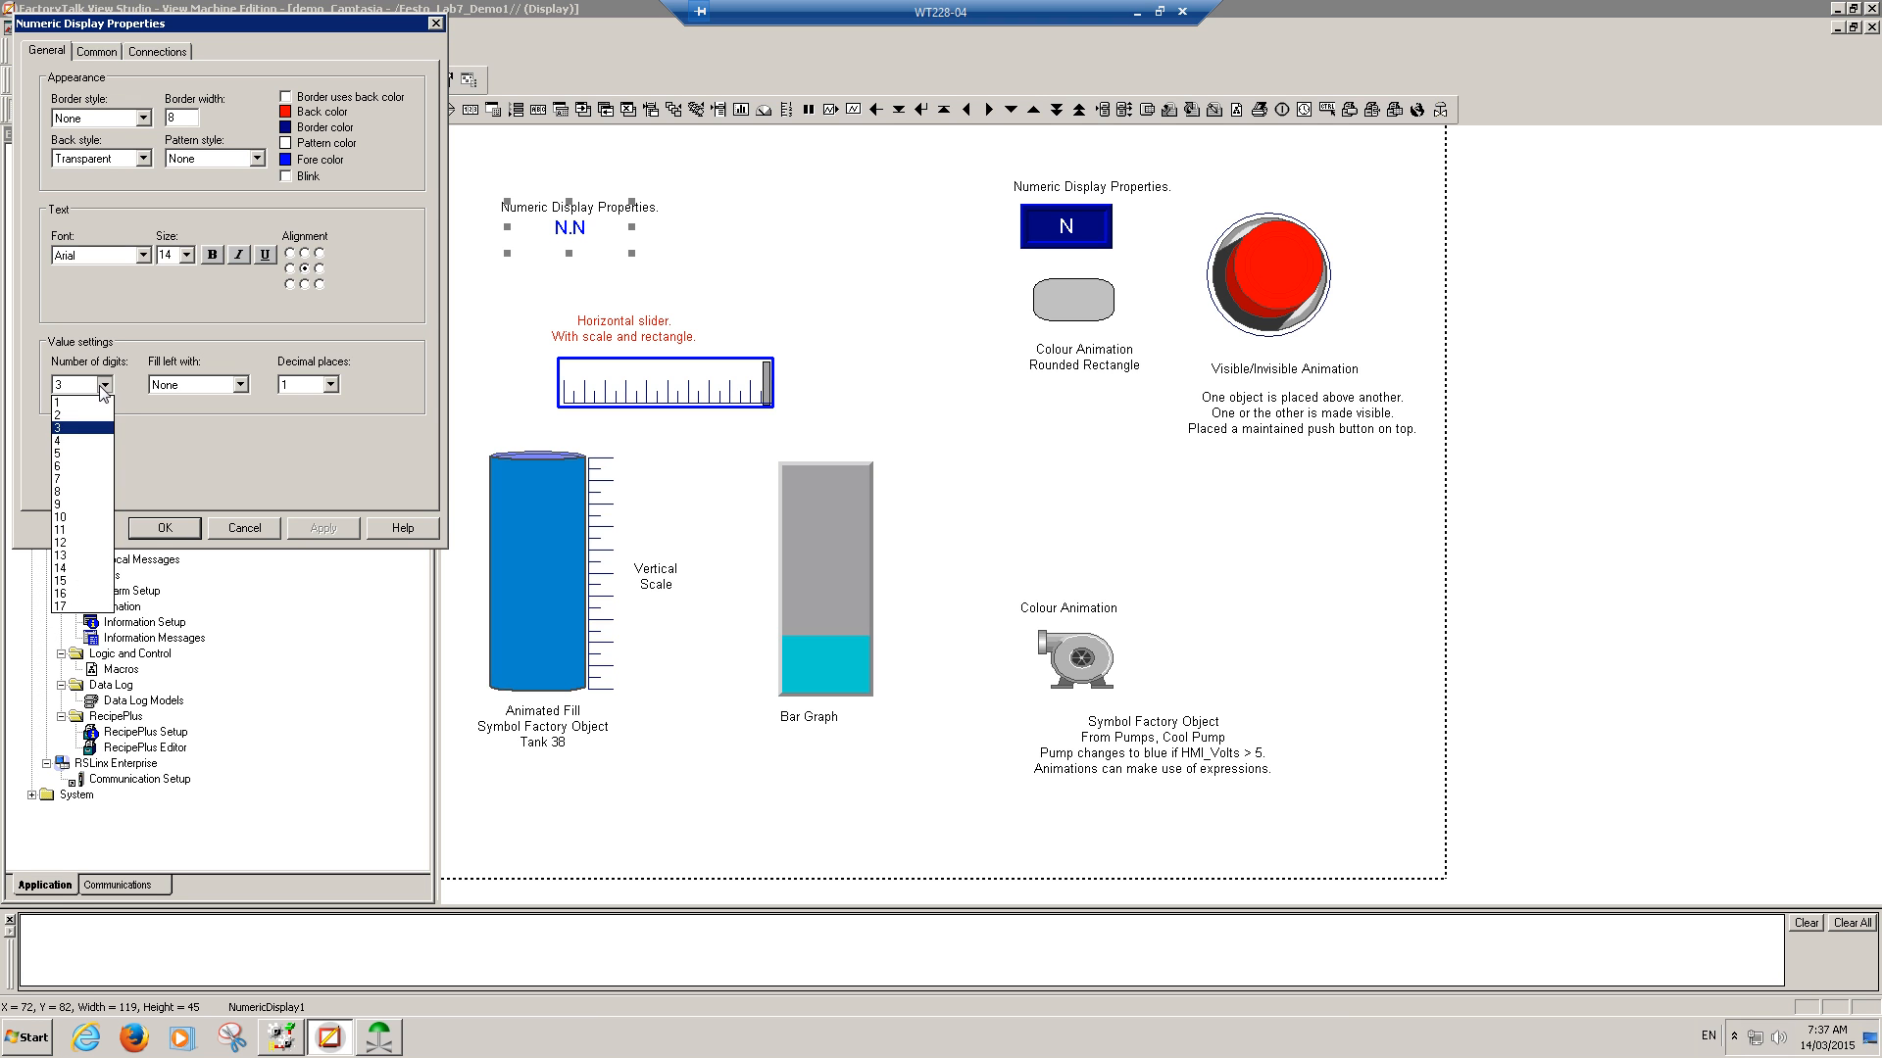
click(86, 442)
click(152, 527)
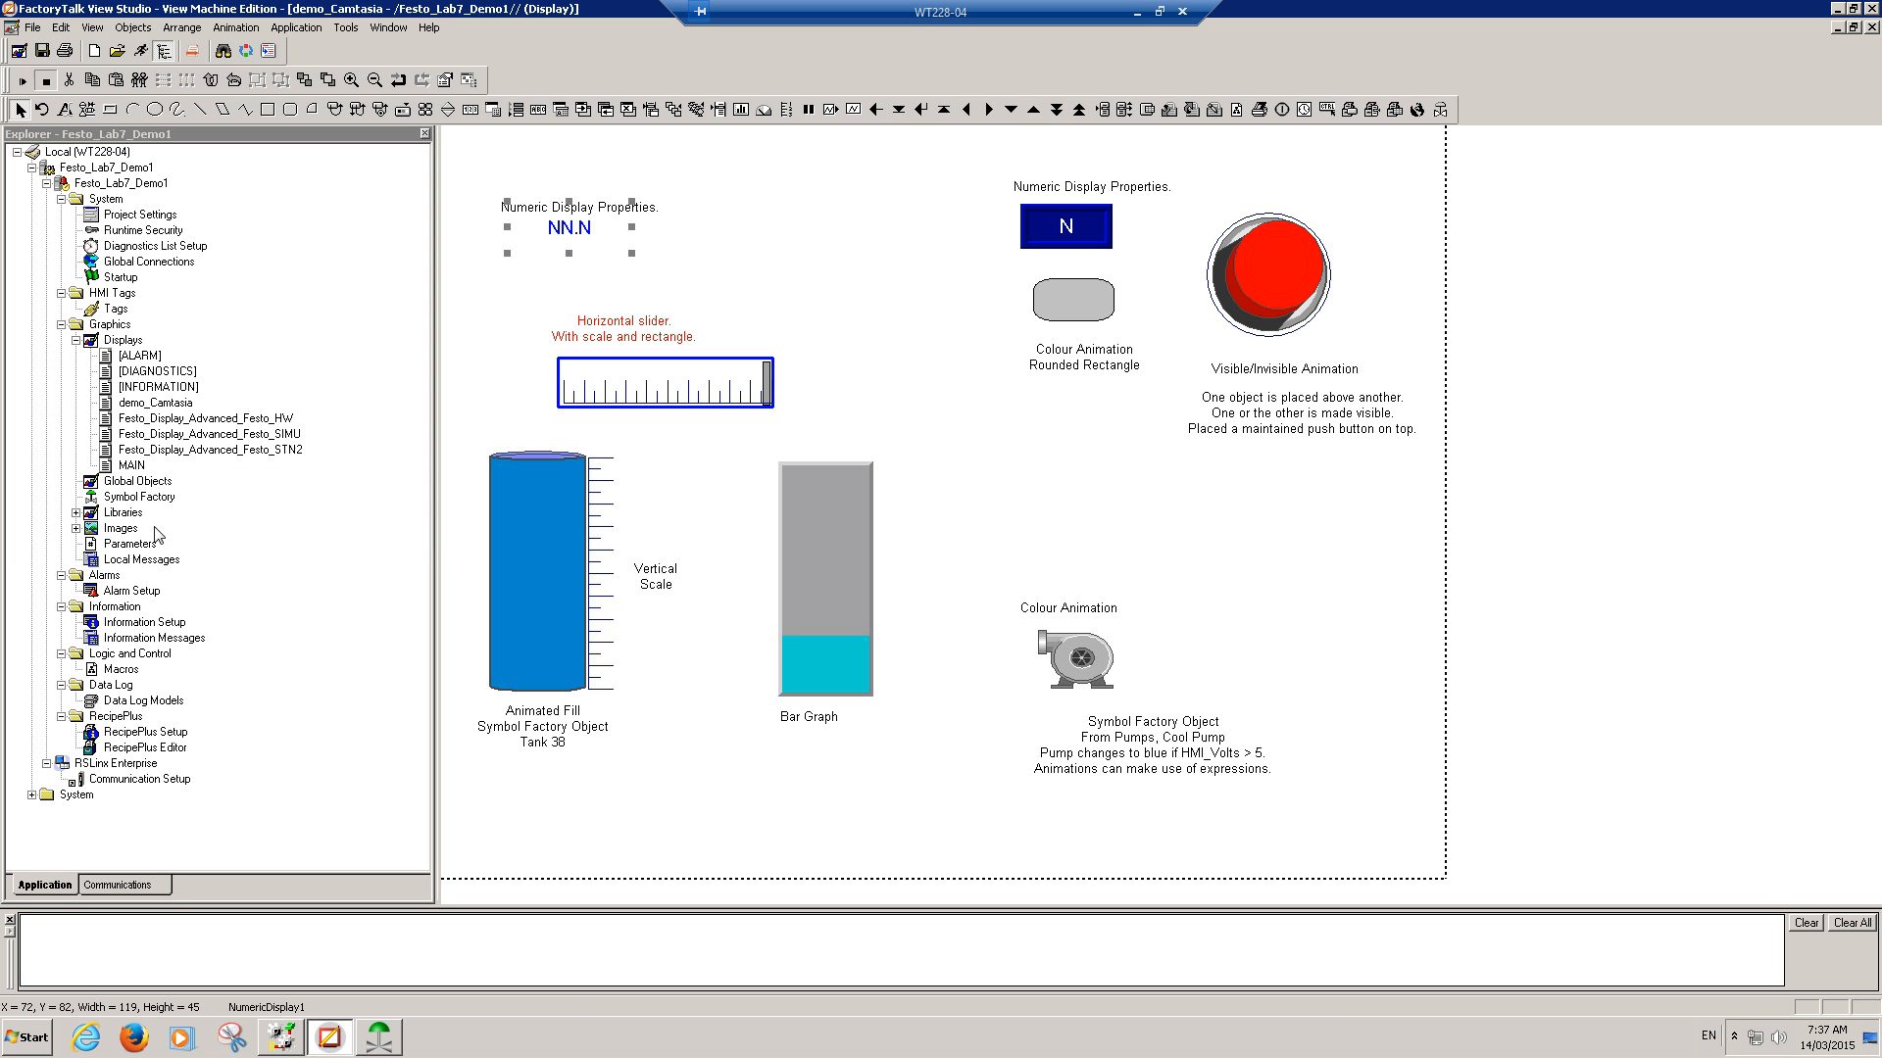
click(673, 239)
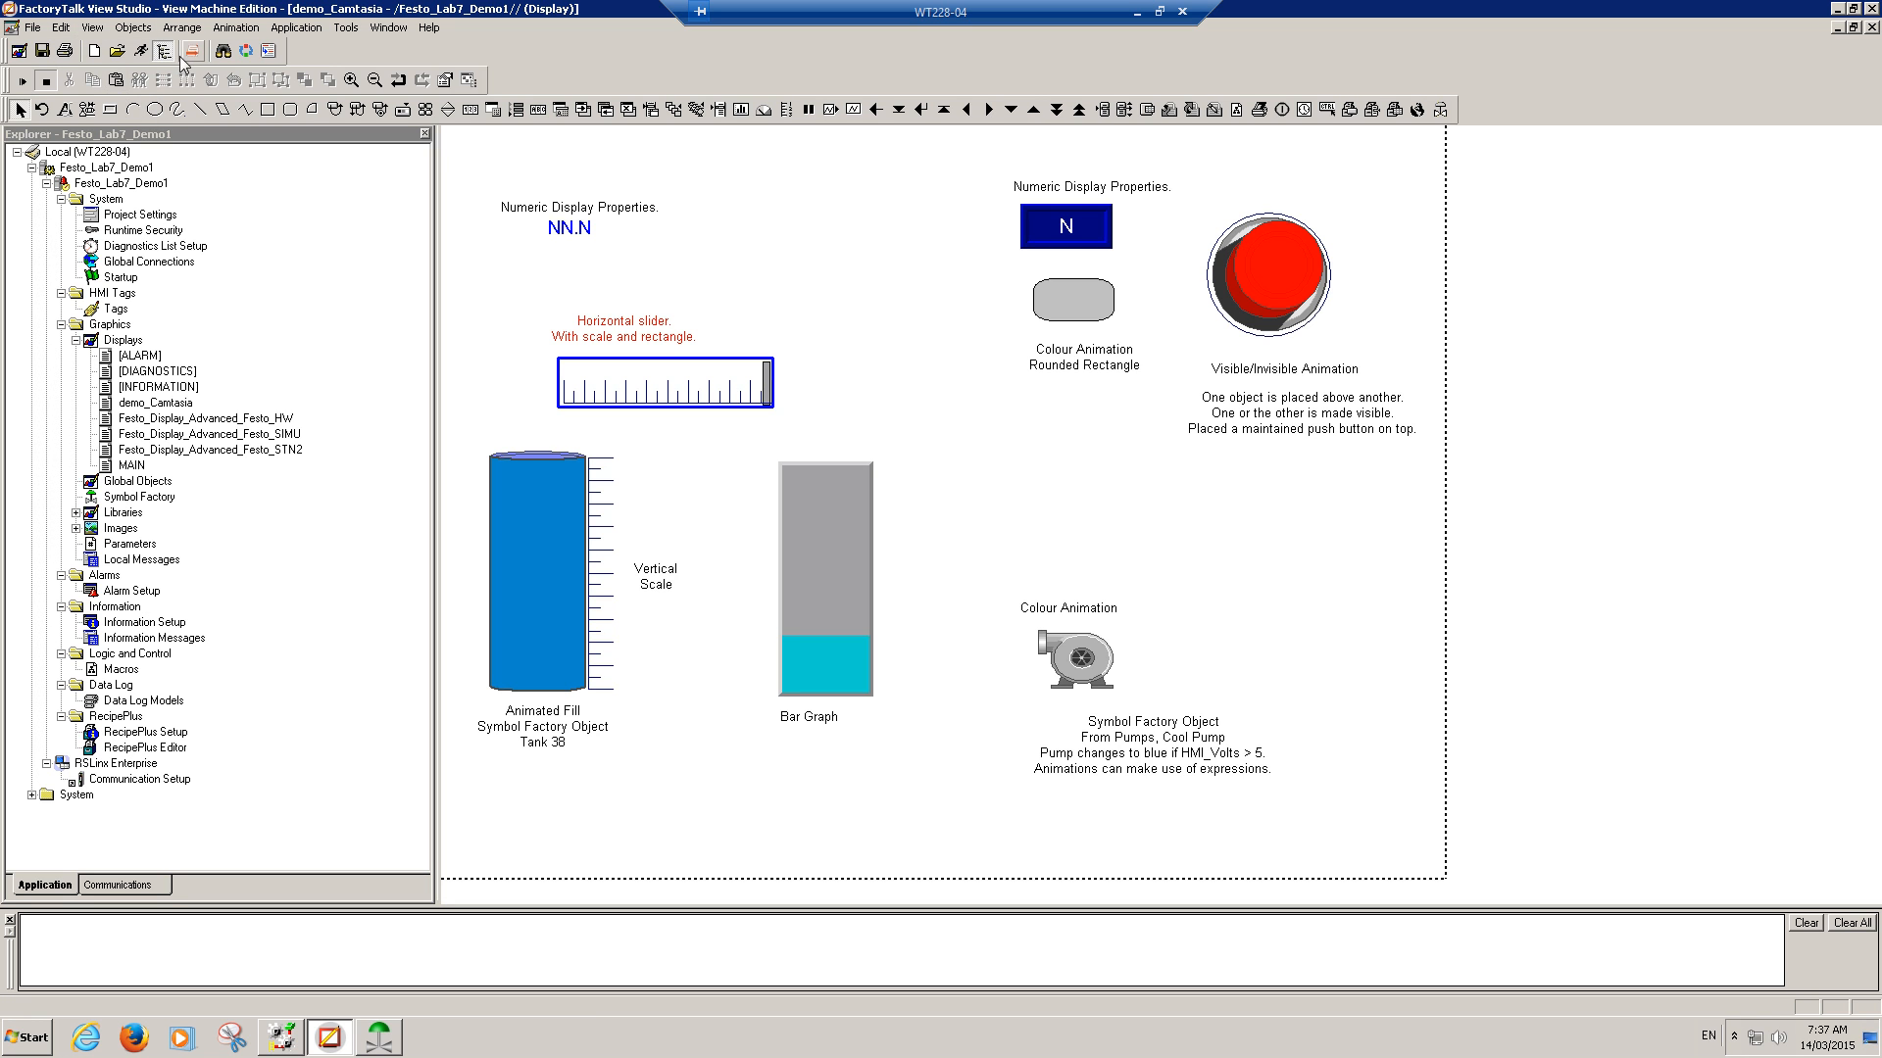
Step: Move the blue rectangle off the horizontal slider into the empty area above it
click(705, 368)
drag(705, 368, 792, 243)
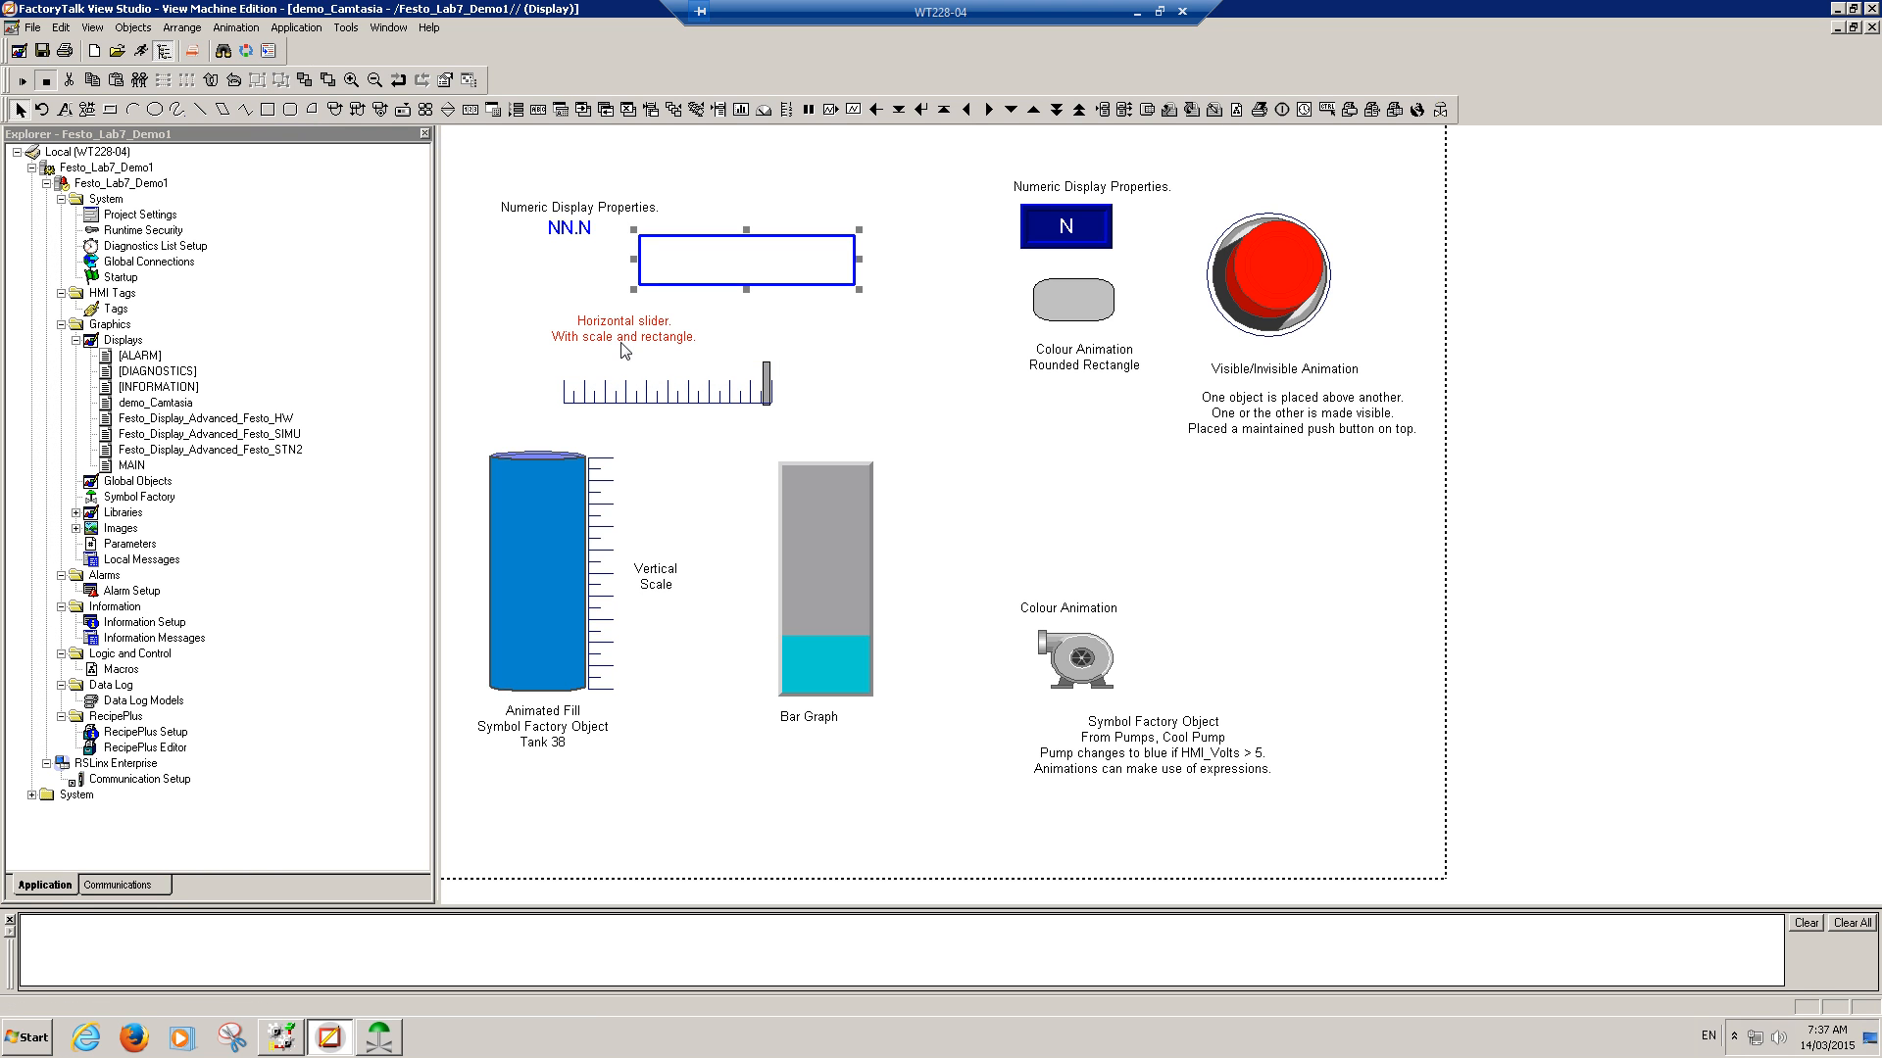
click(656, 395)
Step: Move the gray slider handle from the right end to the left end of the horizontal scale
double_click(770, 390)
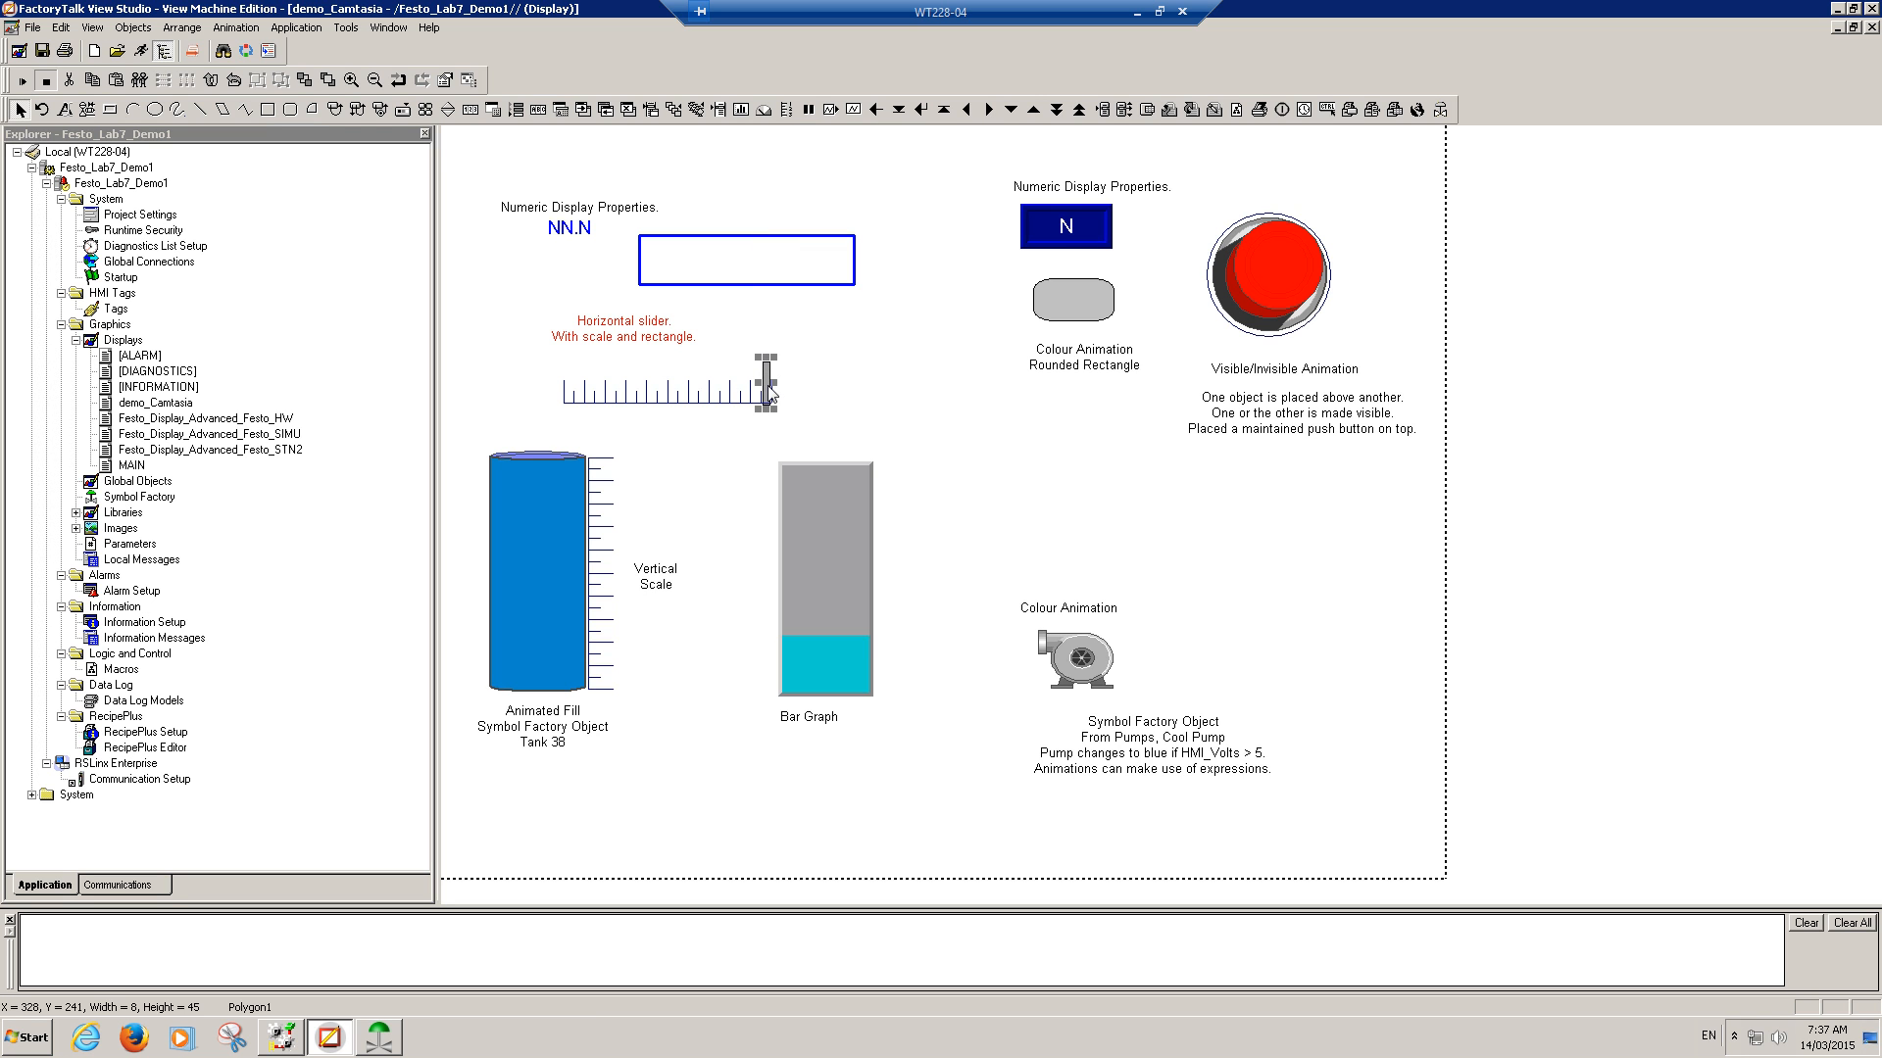
click(275, 116)
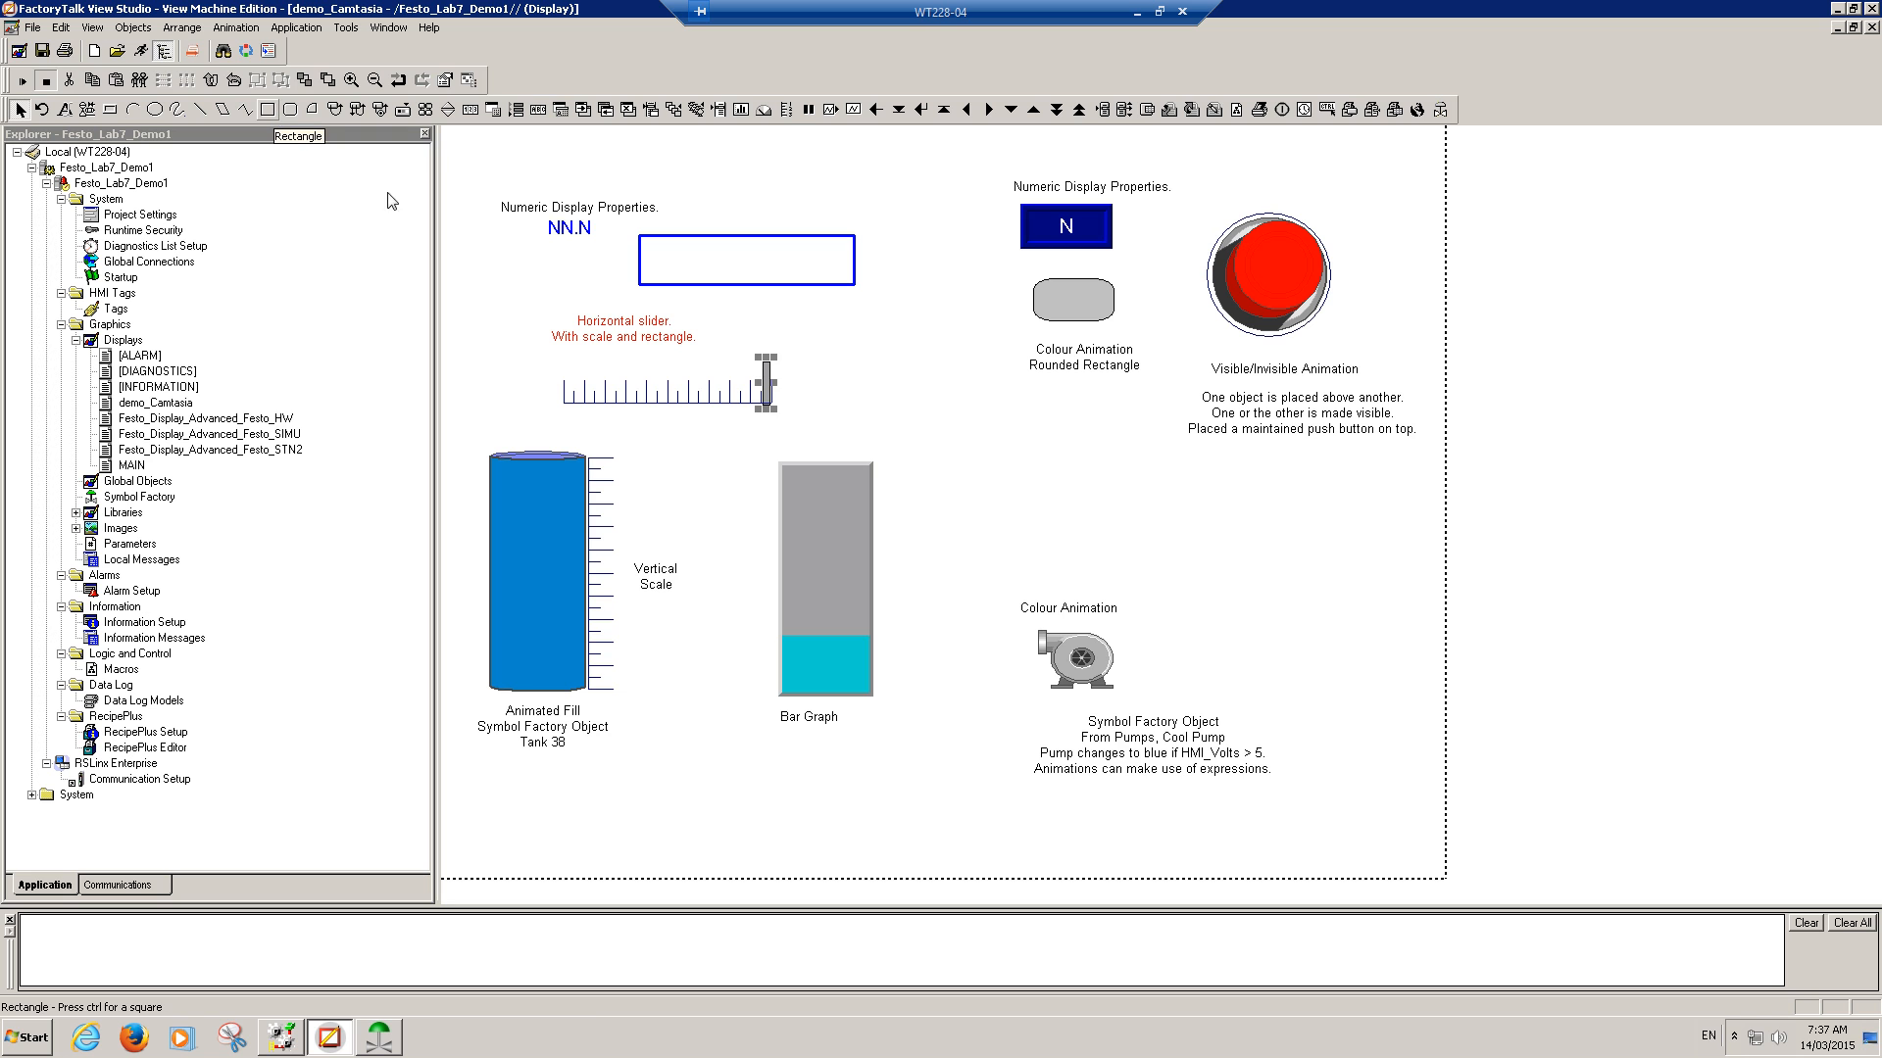
mouse_move(772, 385)
mouse_down()
mouse_move(666, 383)
mouse_move(771, 390)
mouse_up()
click(768, 388)
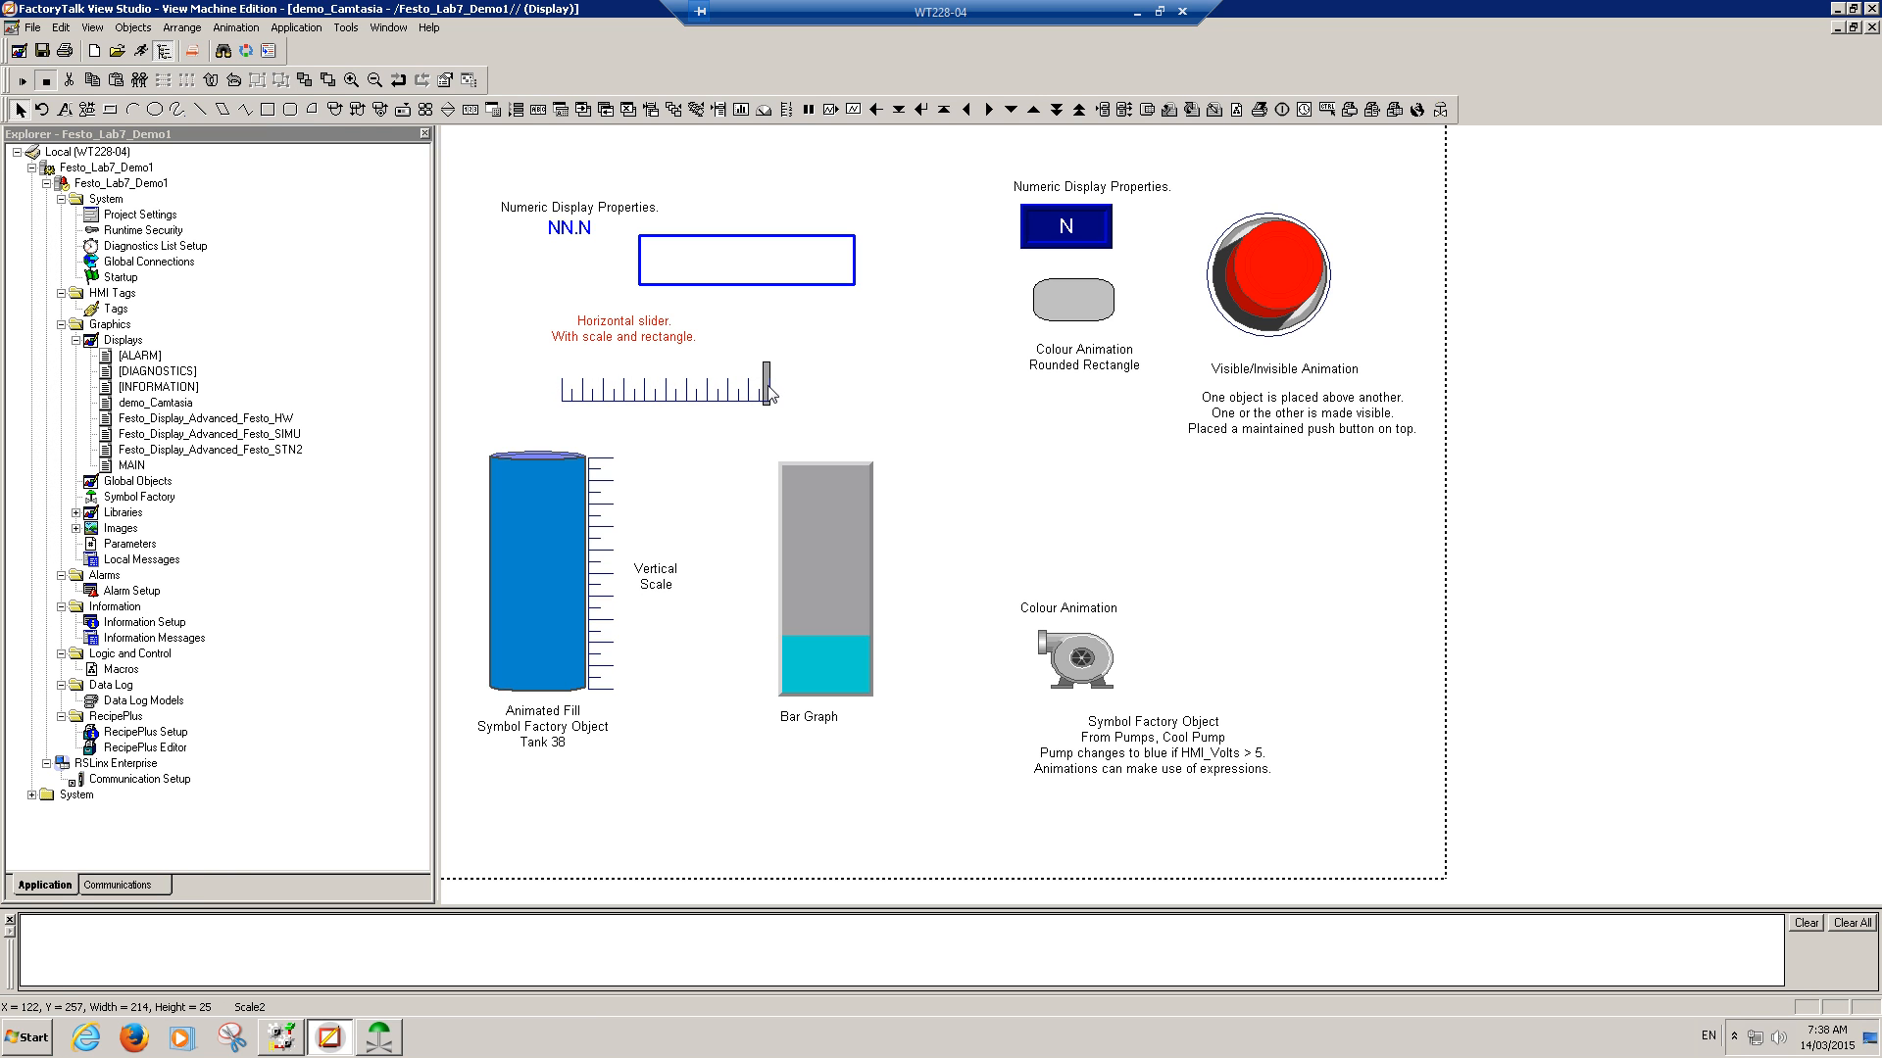
click(765, 377)
drag(768, 377, 567, 368)
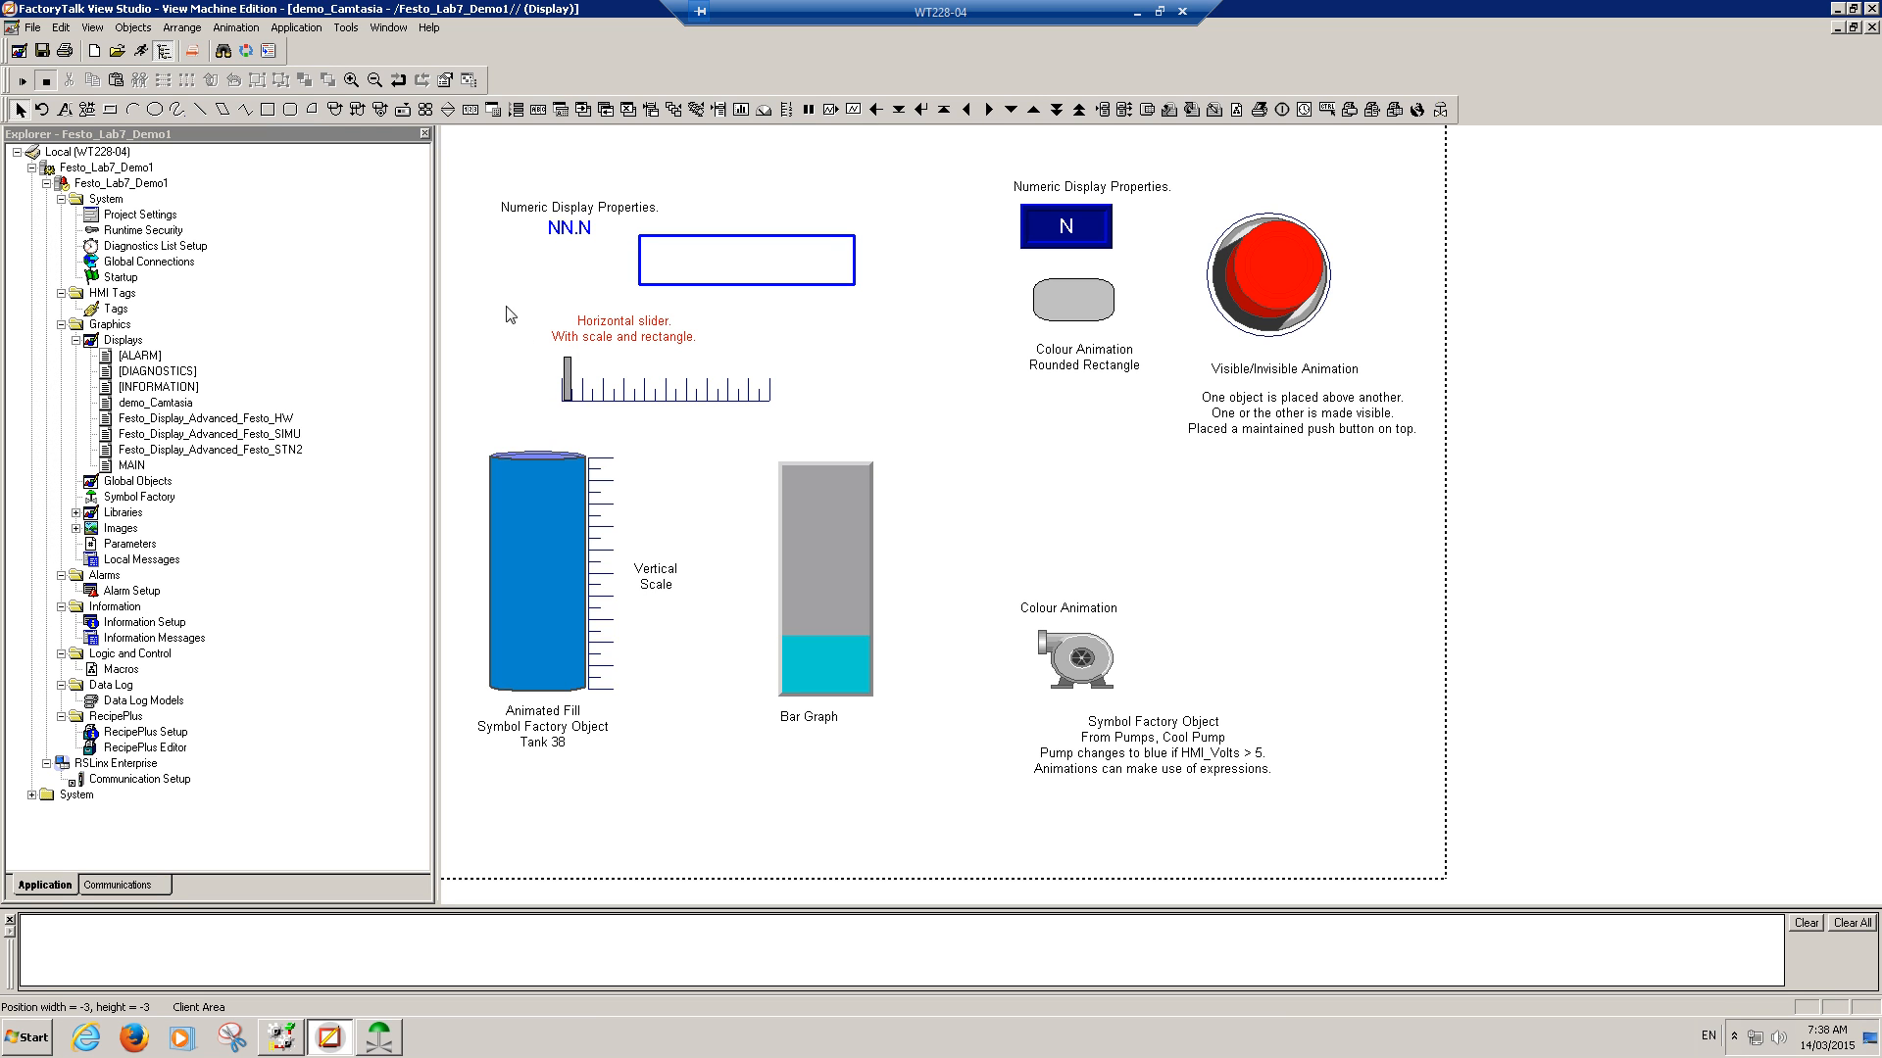
Step: Review the gray handle's Horizontal Slider animation, including its tag, constant range and horizontal pixel offsets
click(571, 387)
click(570, 387)
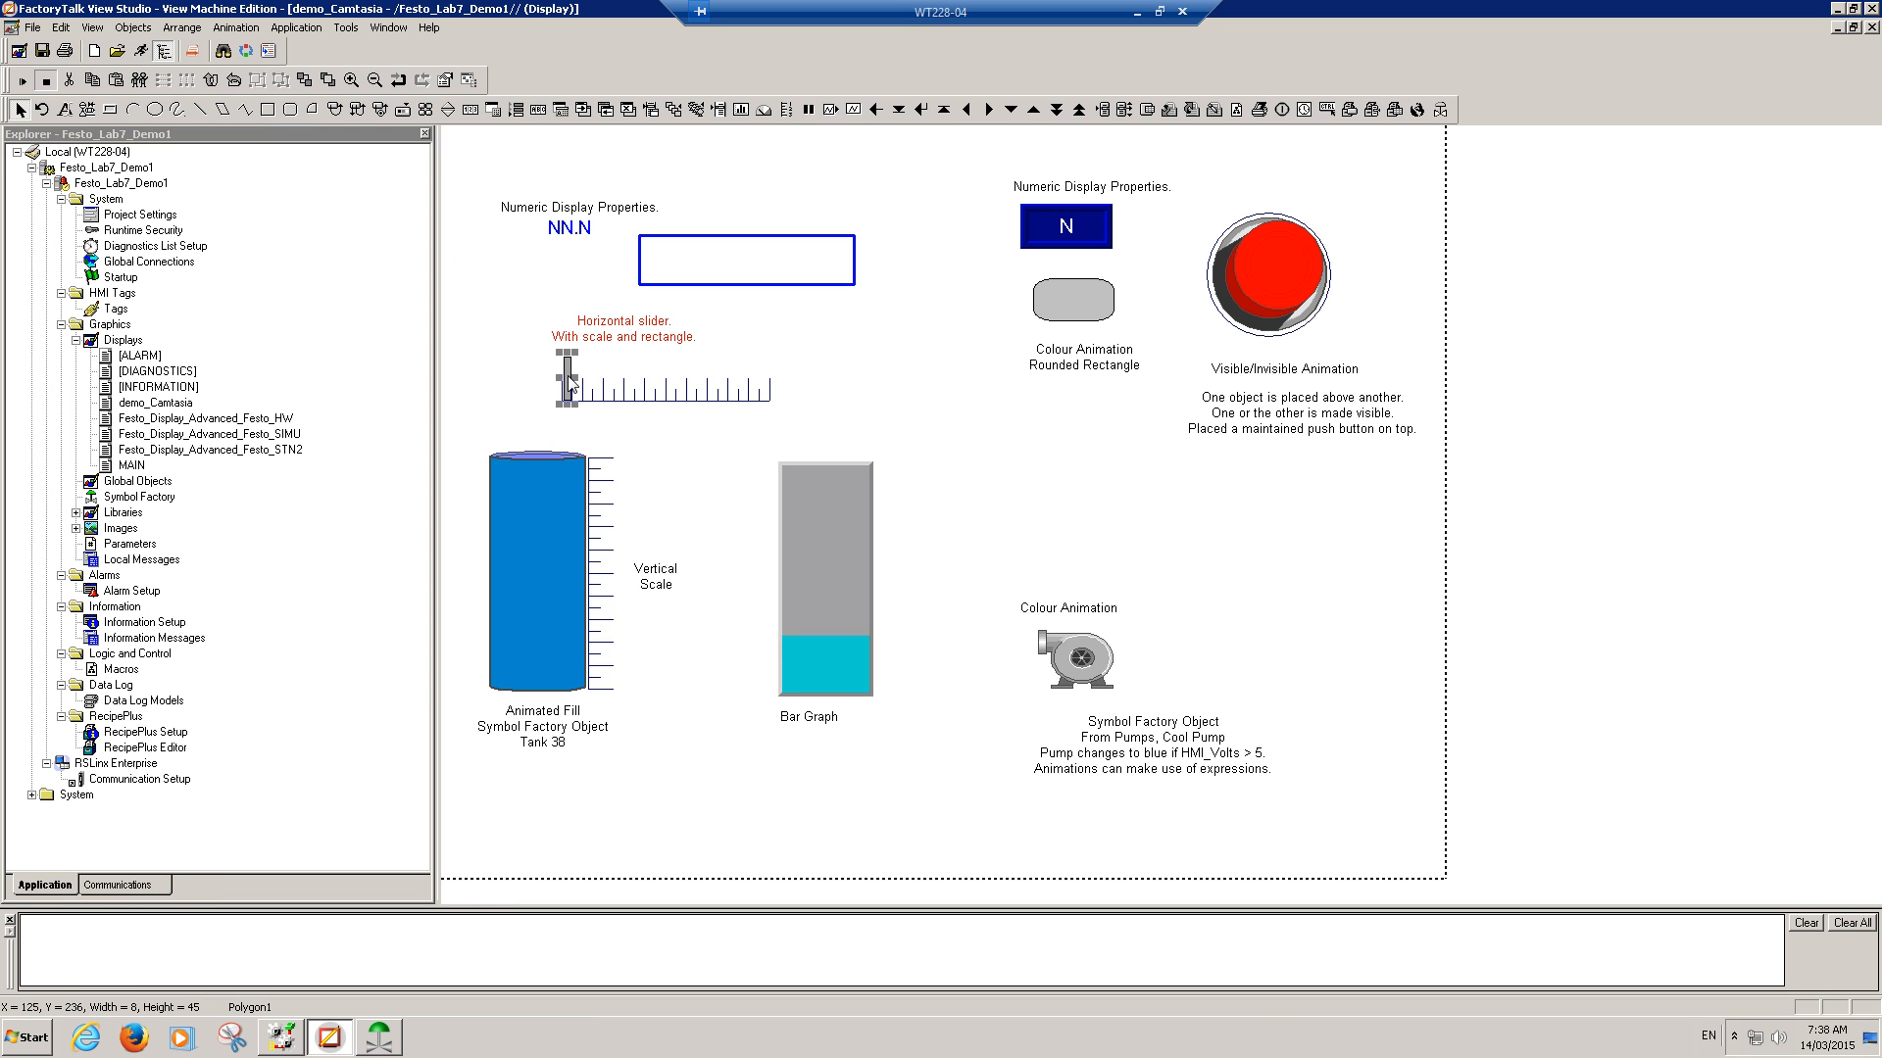
right_click(570, 383)
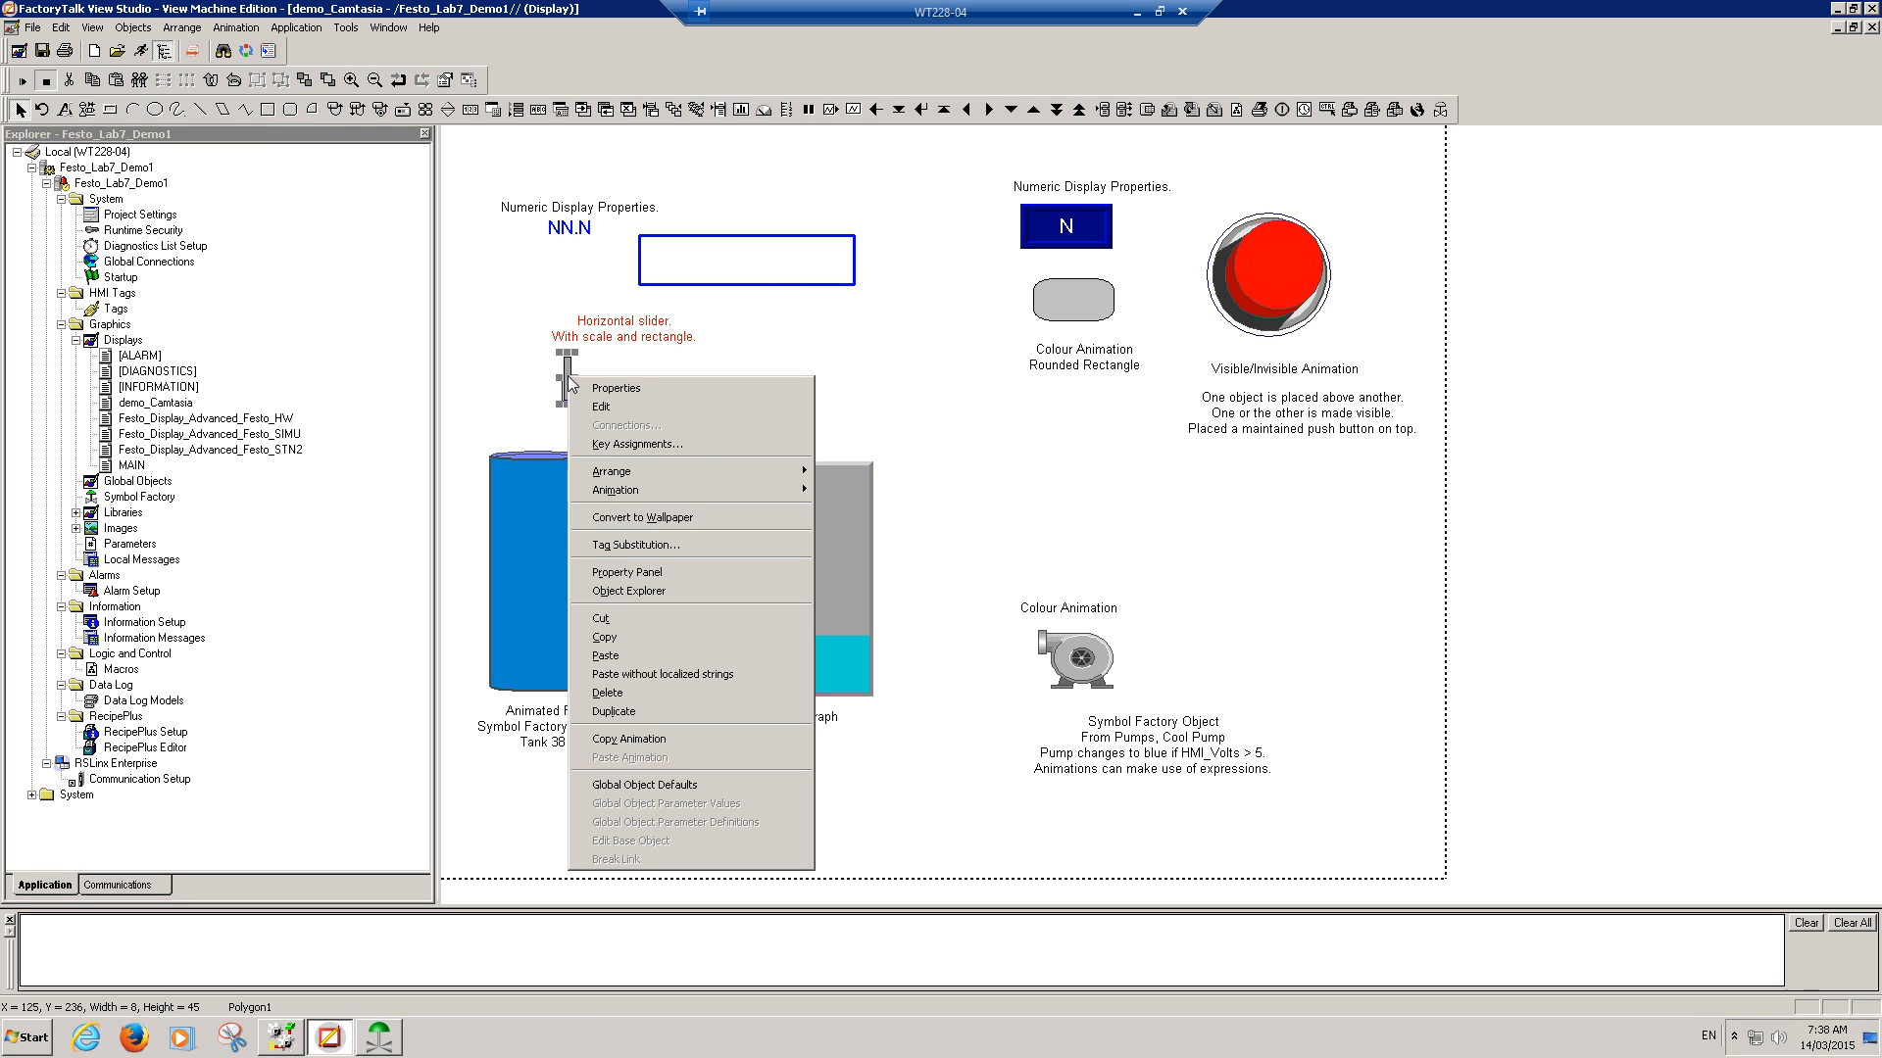
mouse_move(785, 502)
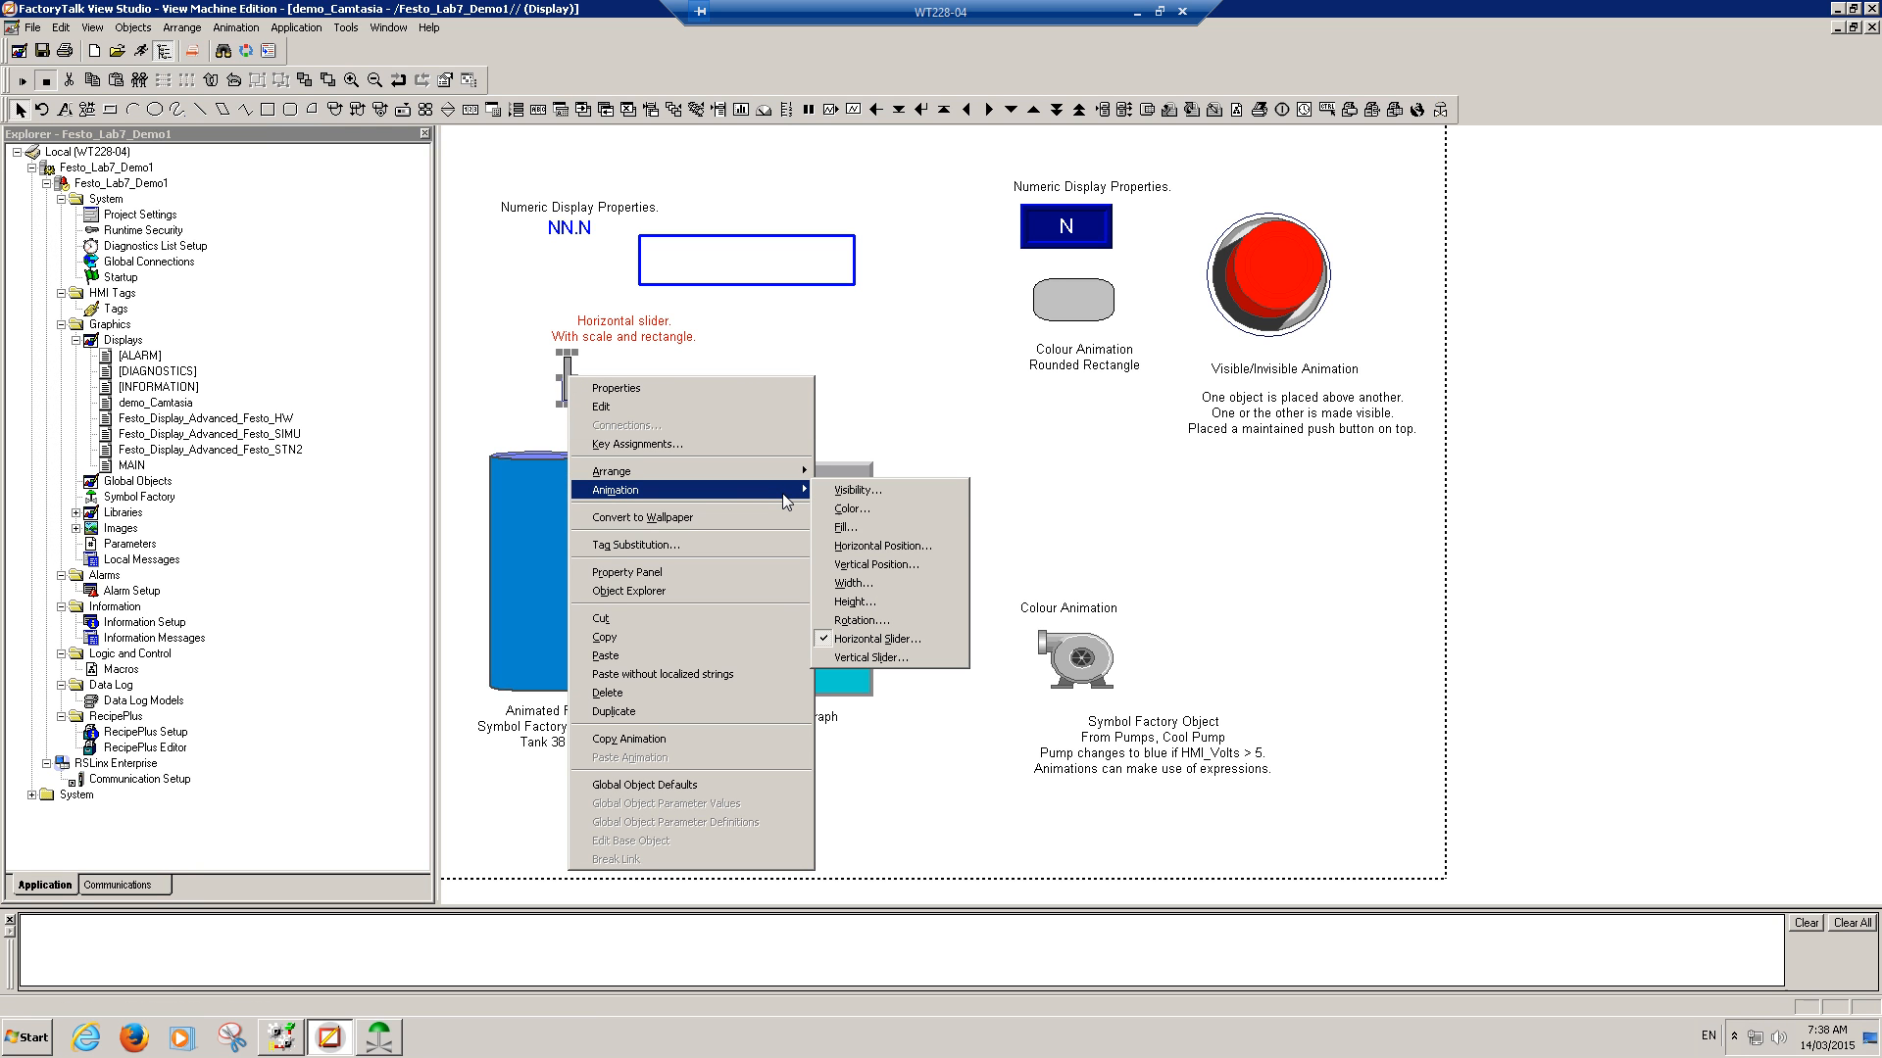
click(898, 642)
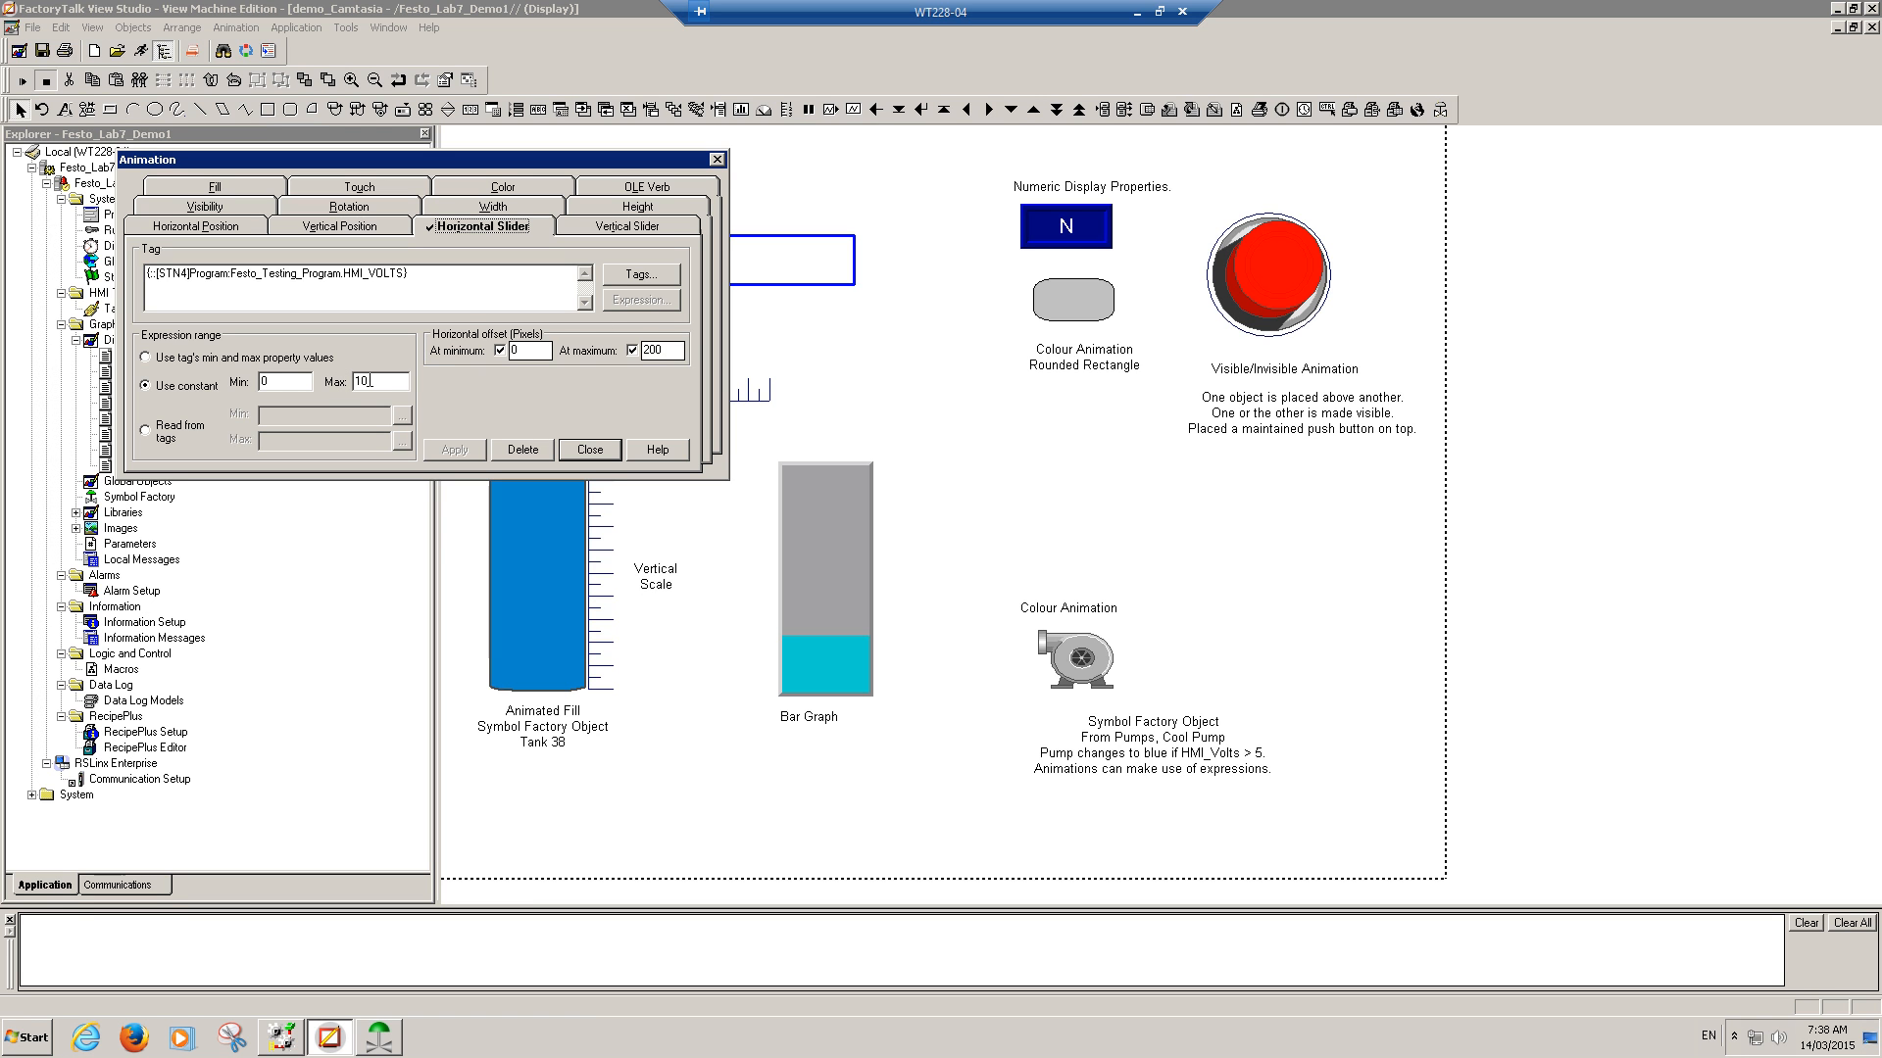
click(590, 450)
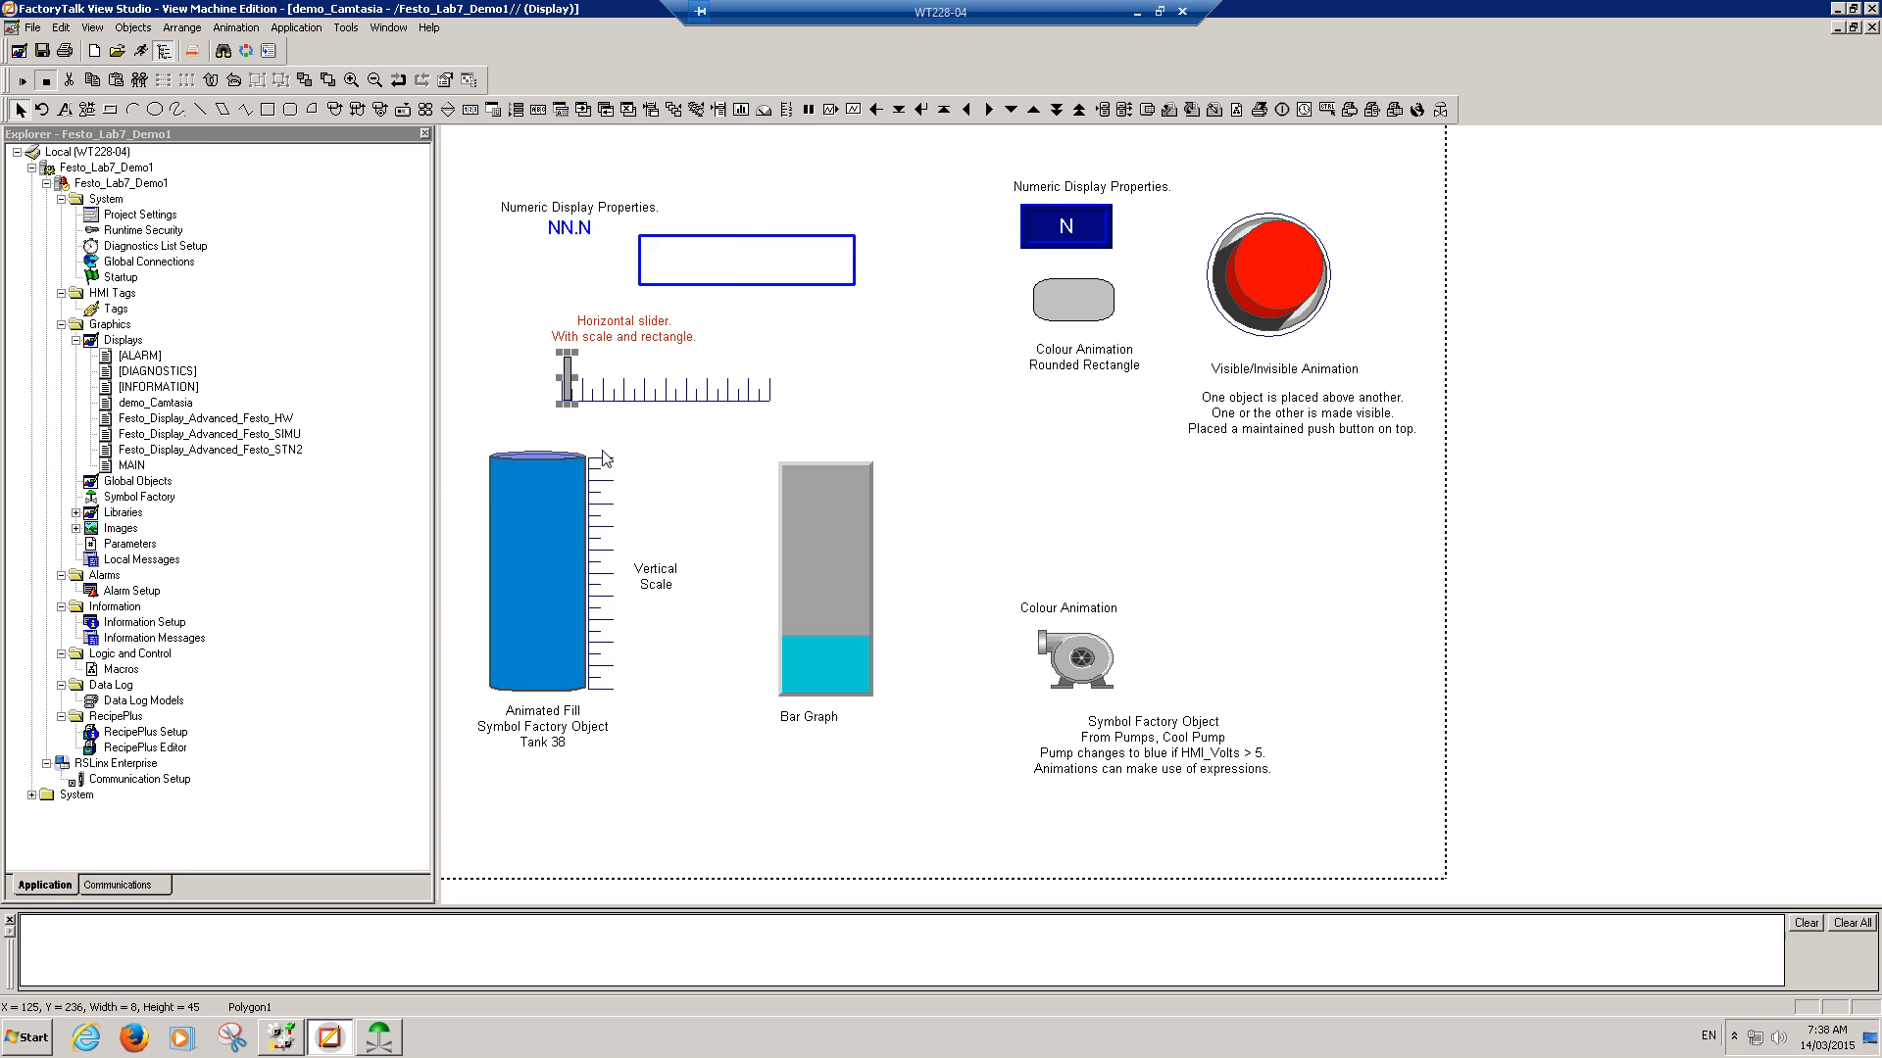
Step: Move the scale clear of the slider handle and test run the display, sliding the handle between its minimum and maximum
drag(652, 395, 761, 192)
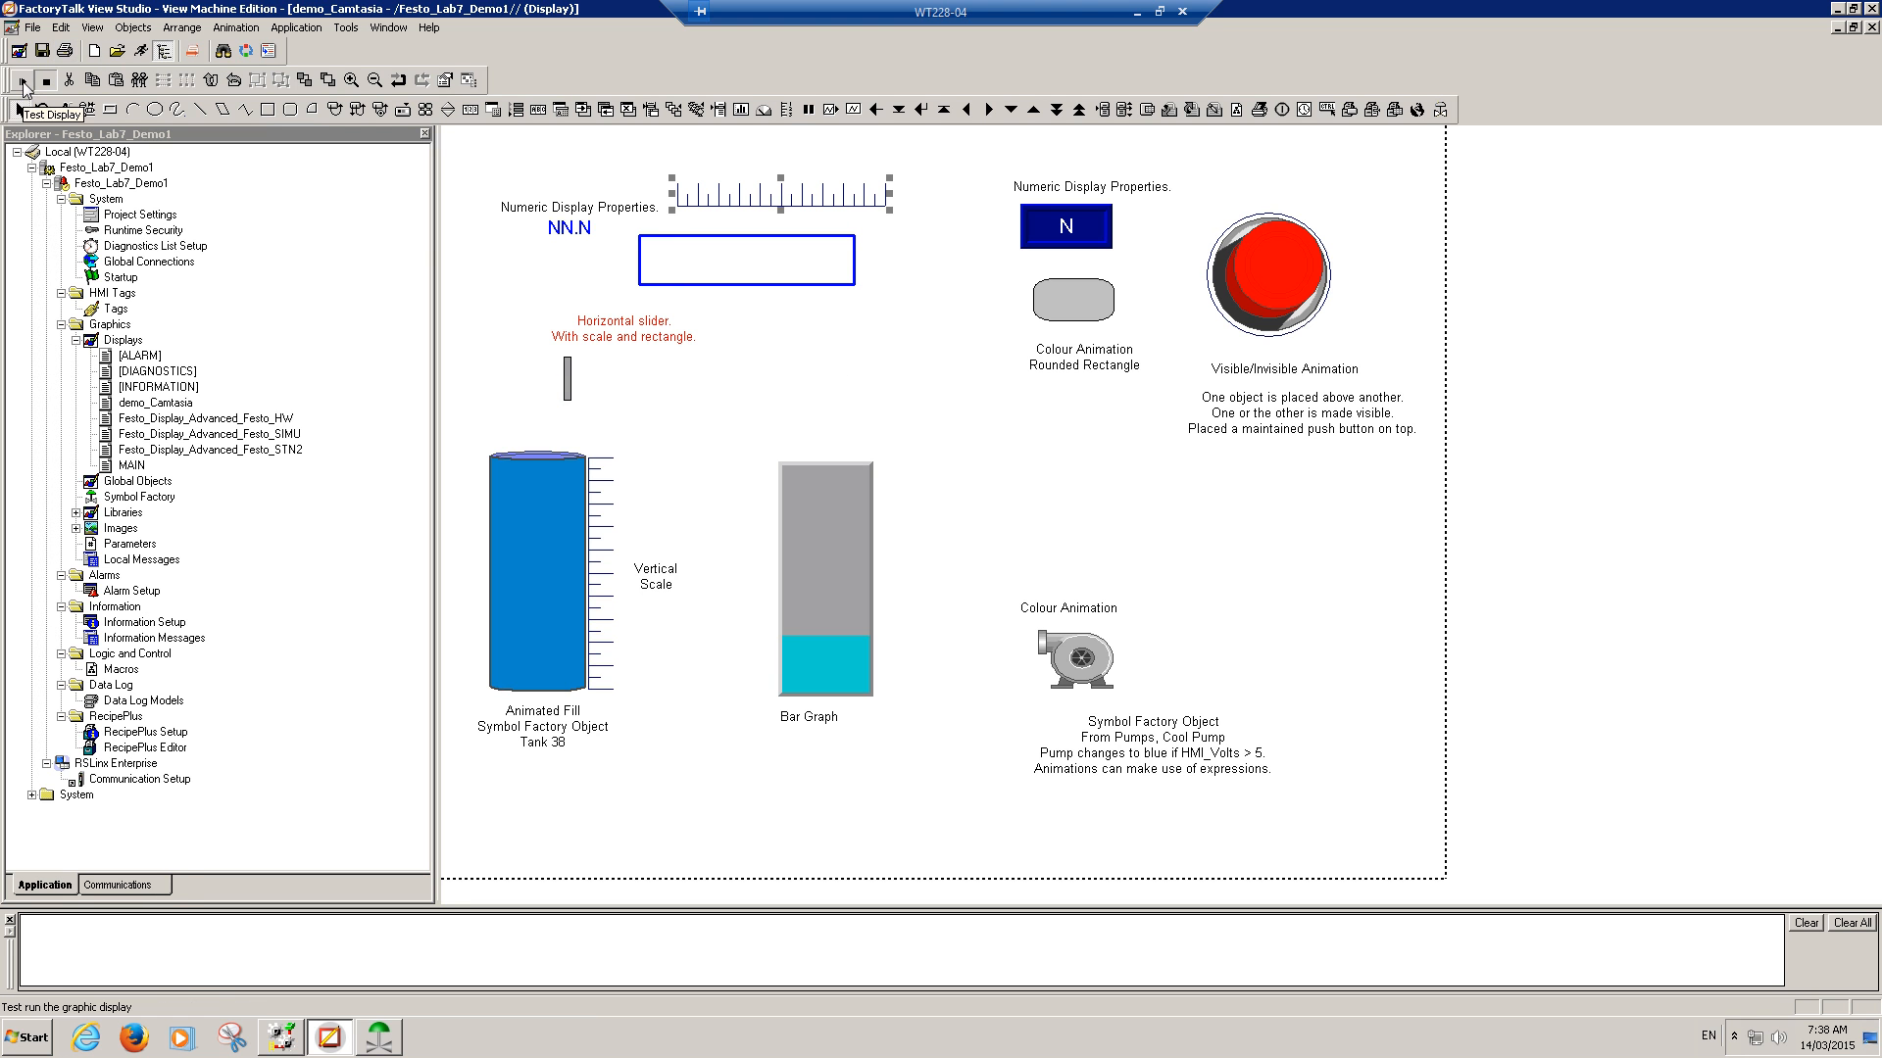
click(22, 84)
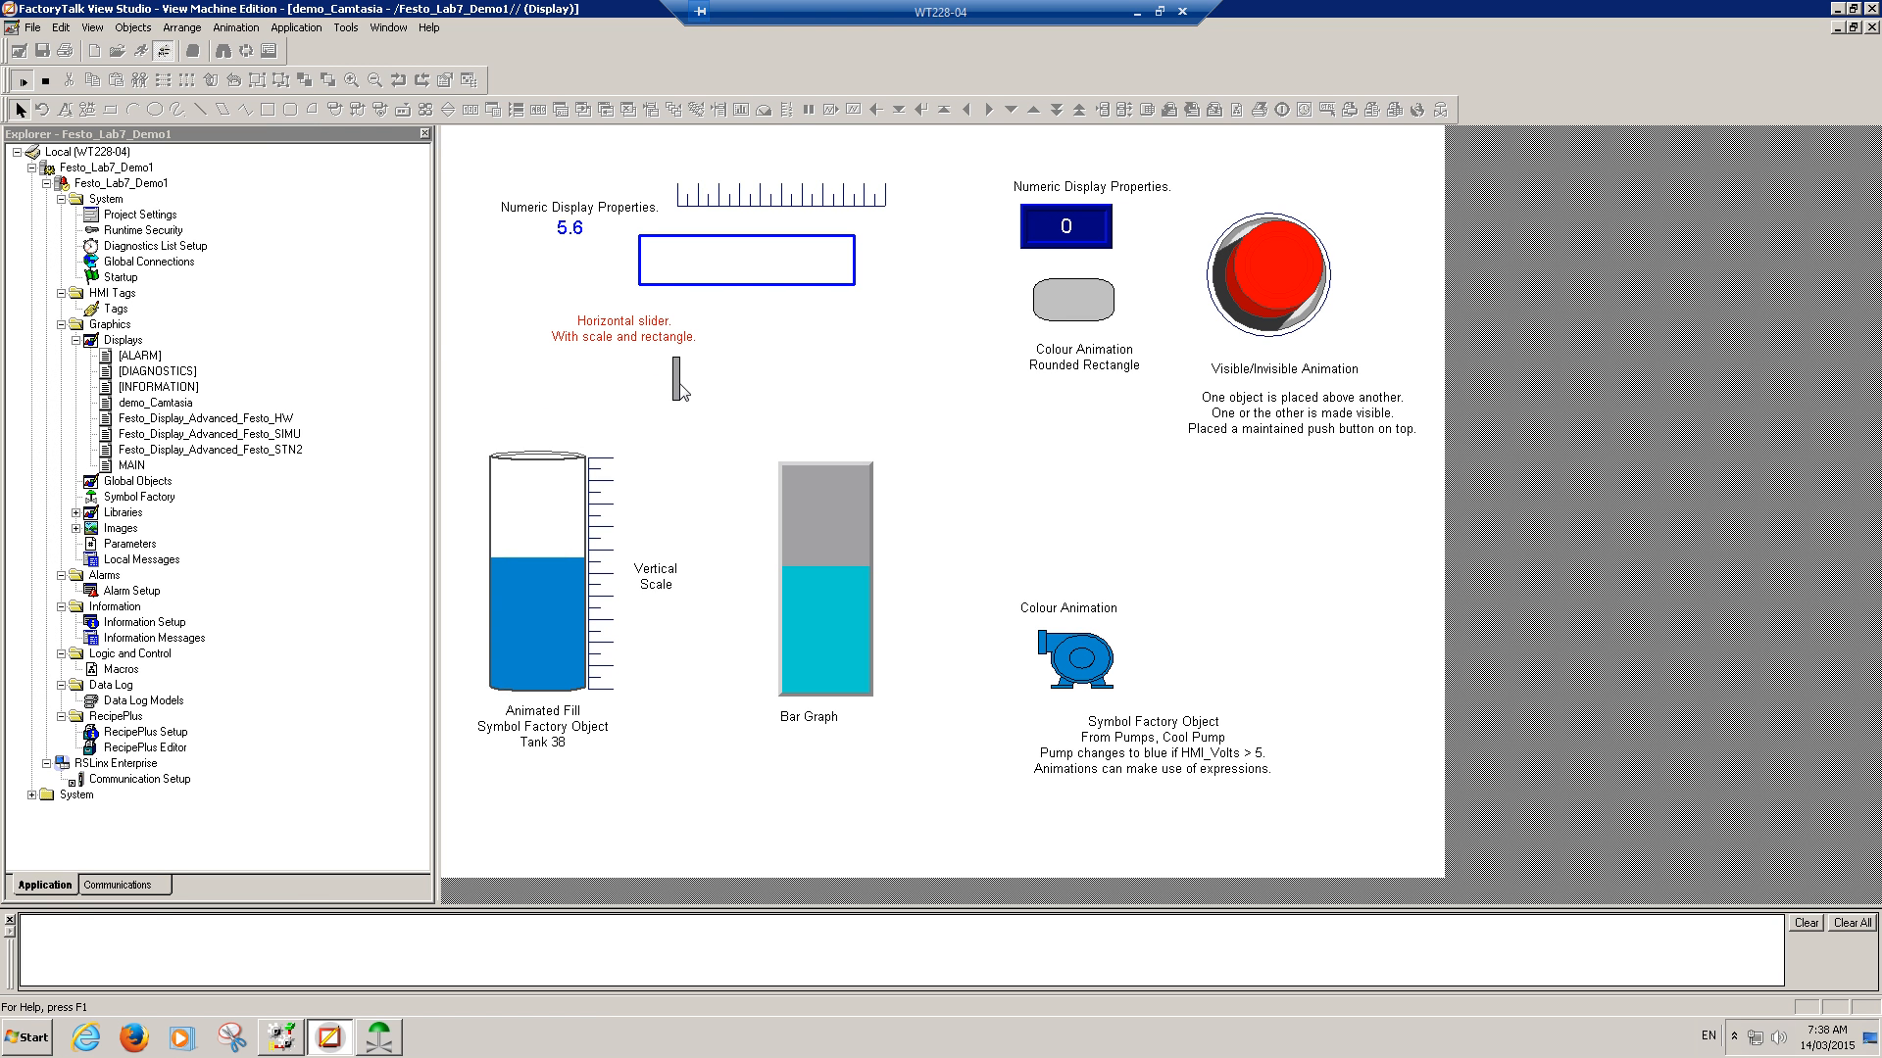
drag(643, 393, 559, 391)
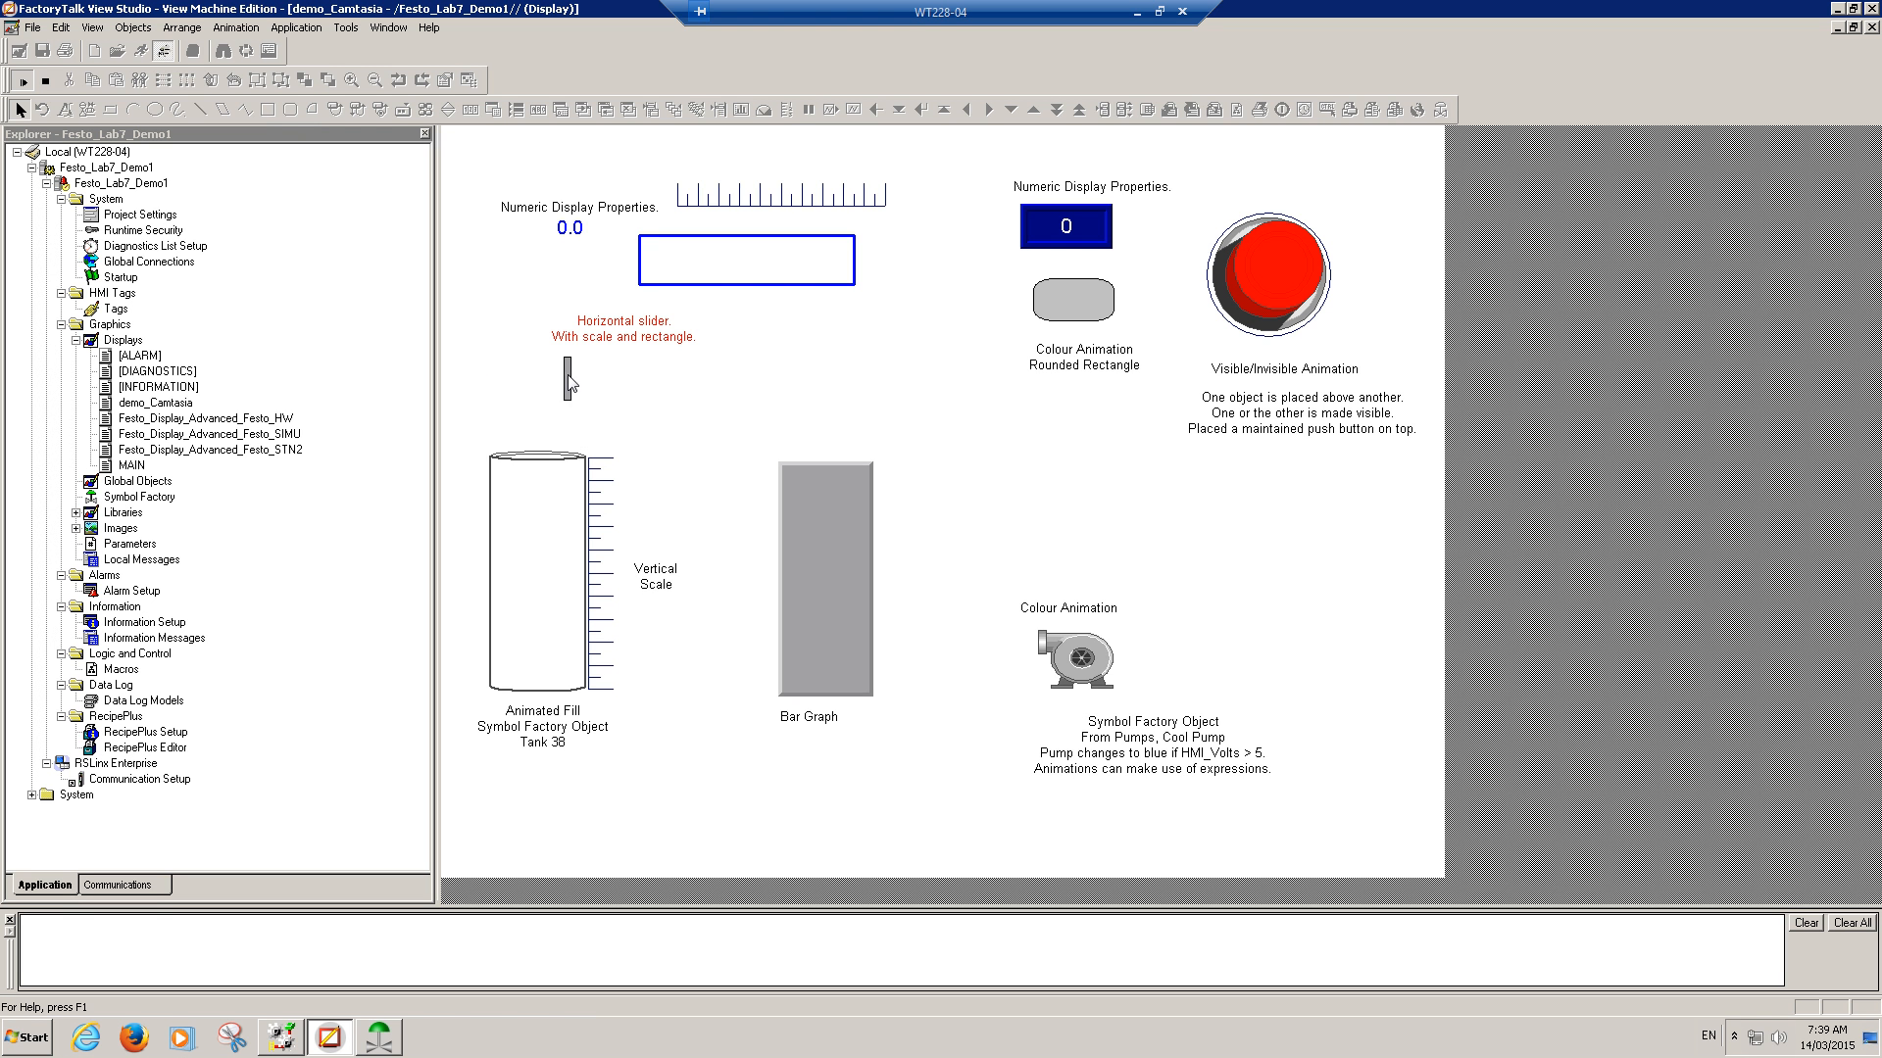
drag(569, 386, 764, 388)
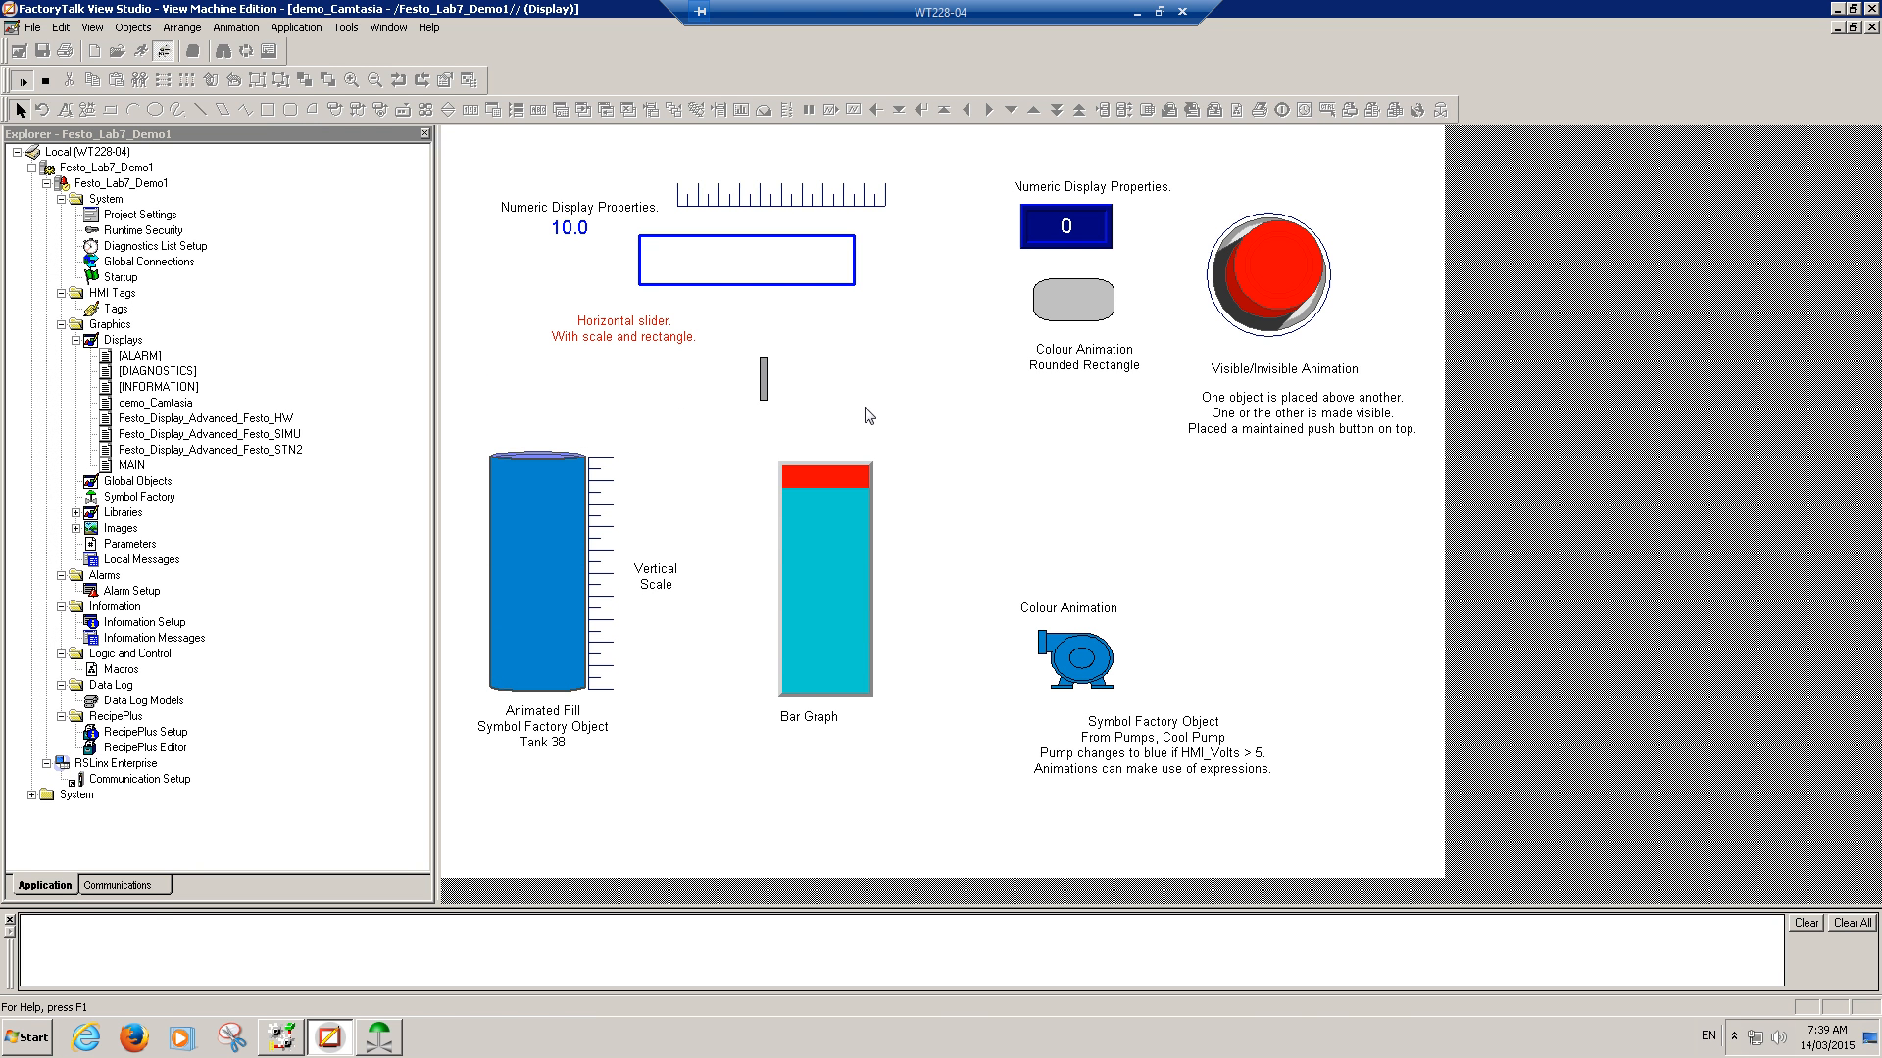
drag(763, 383, 537, 386)
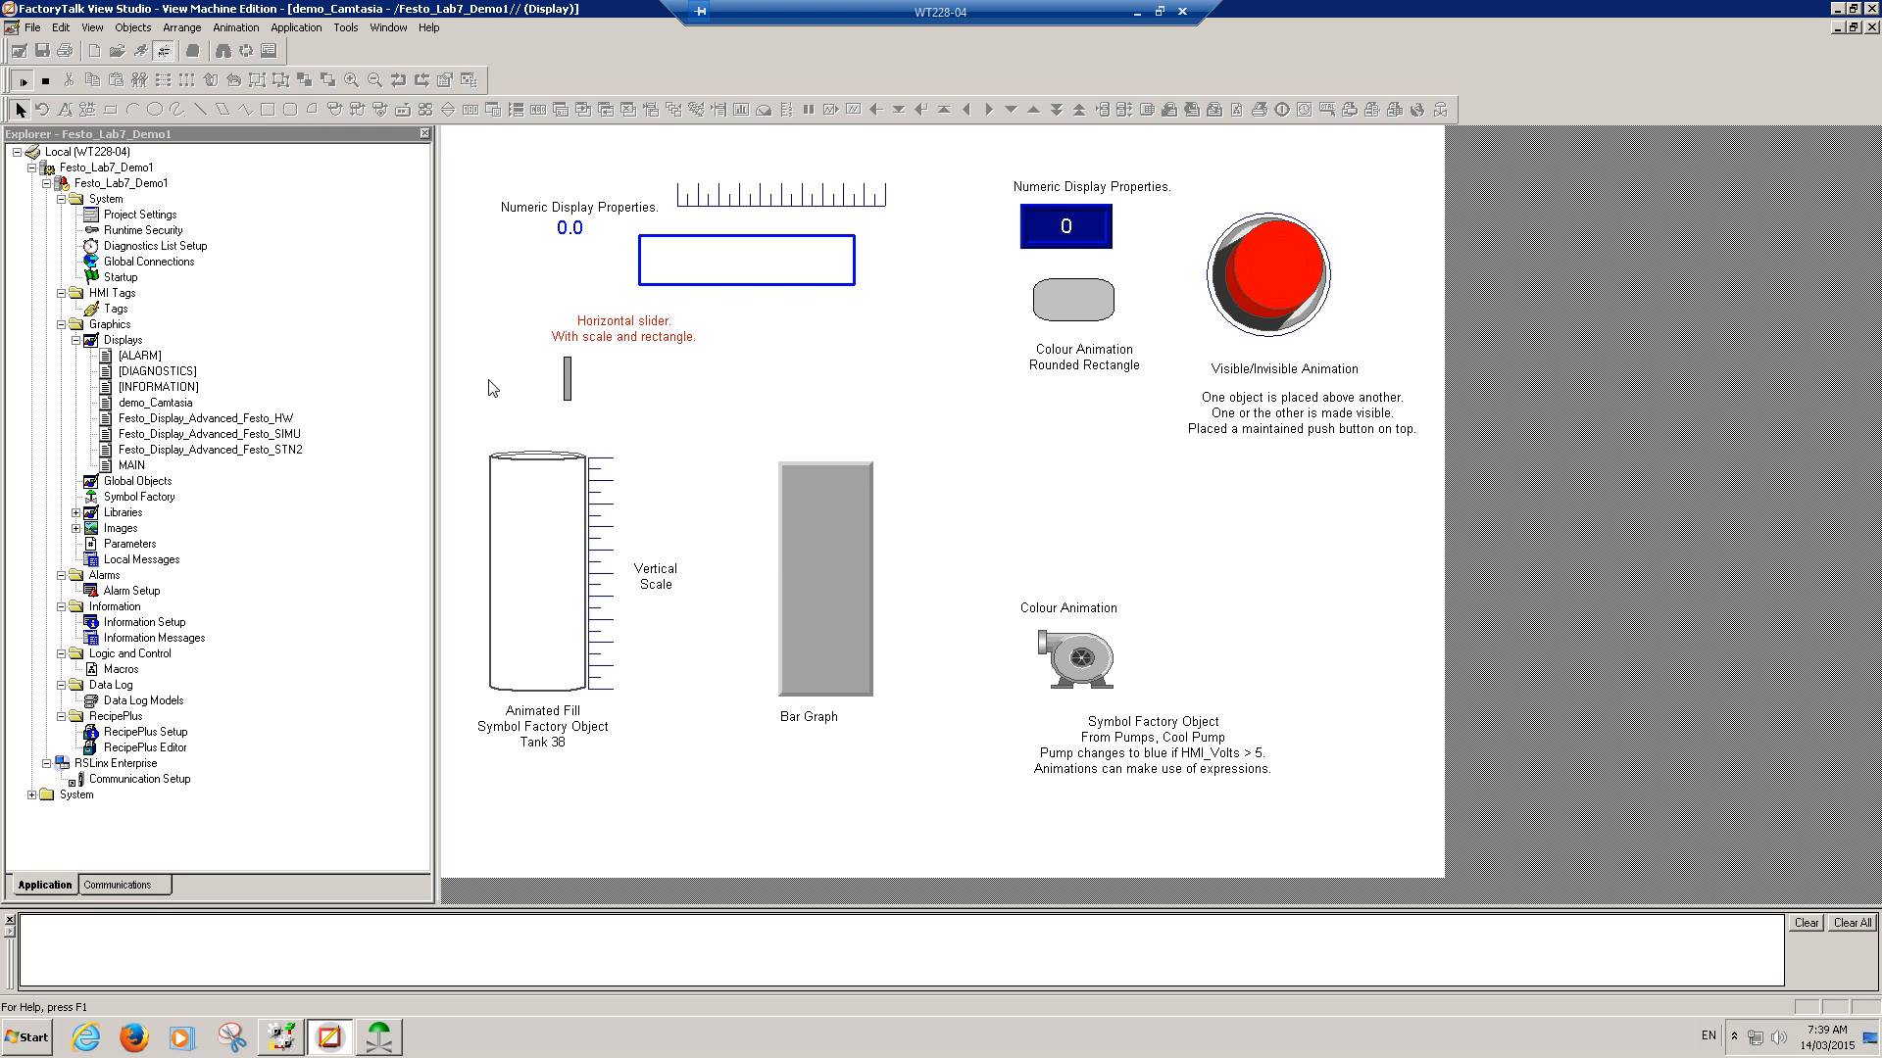
click(45, 82)
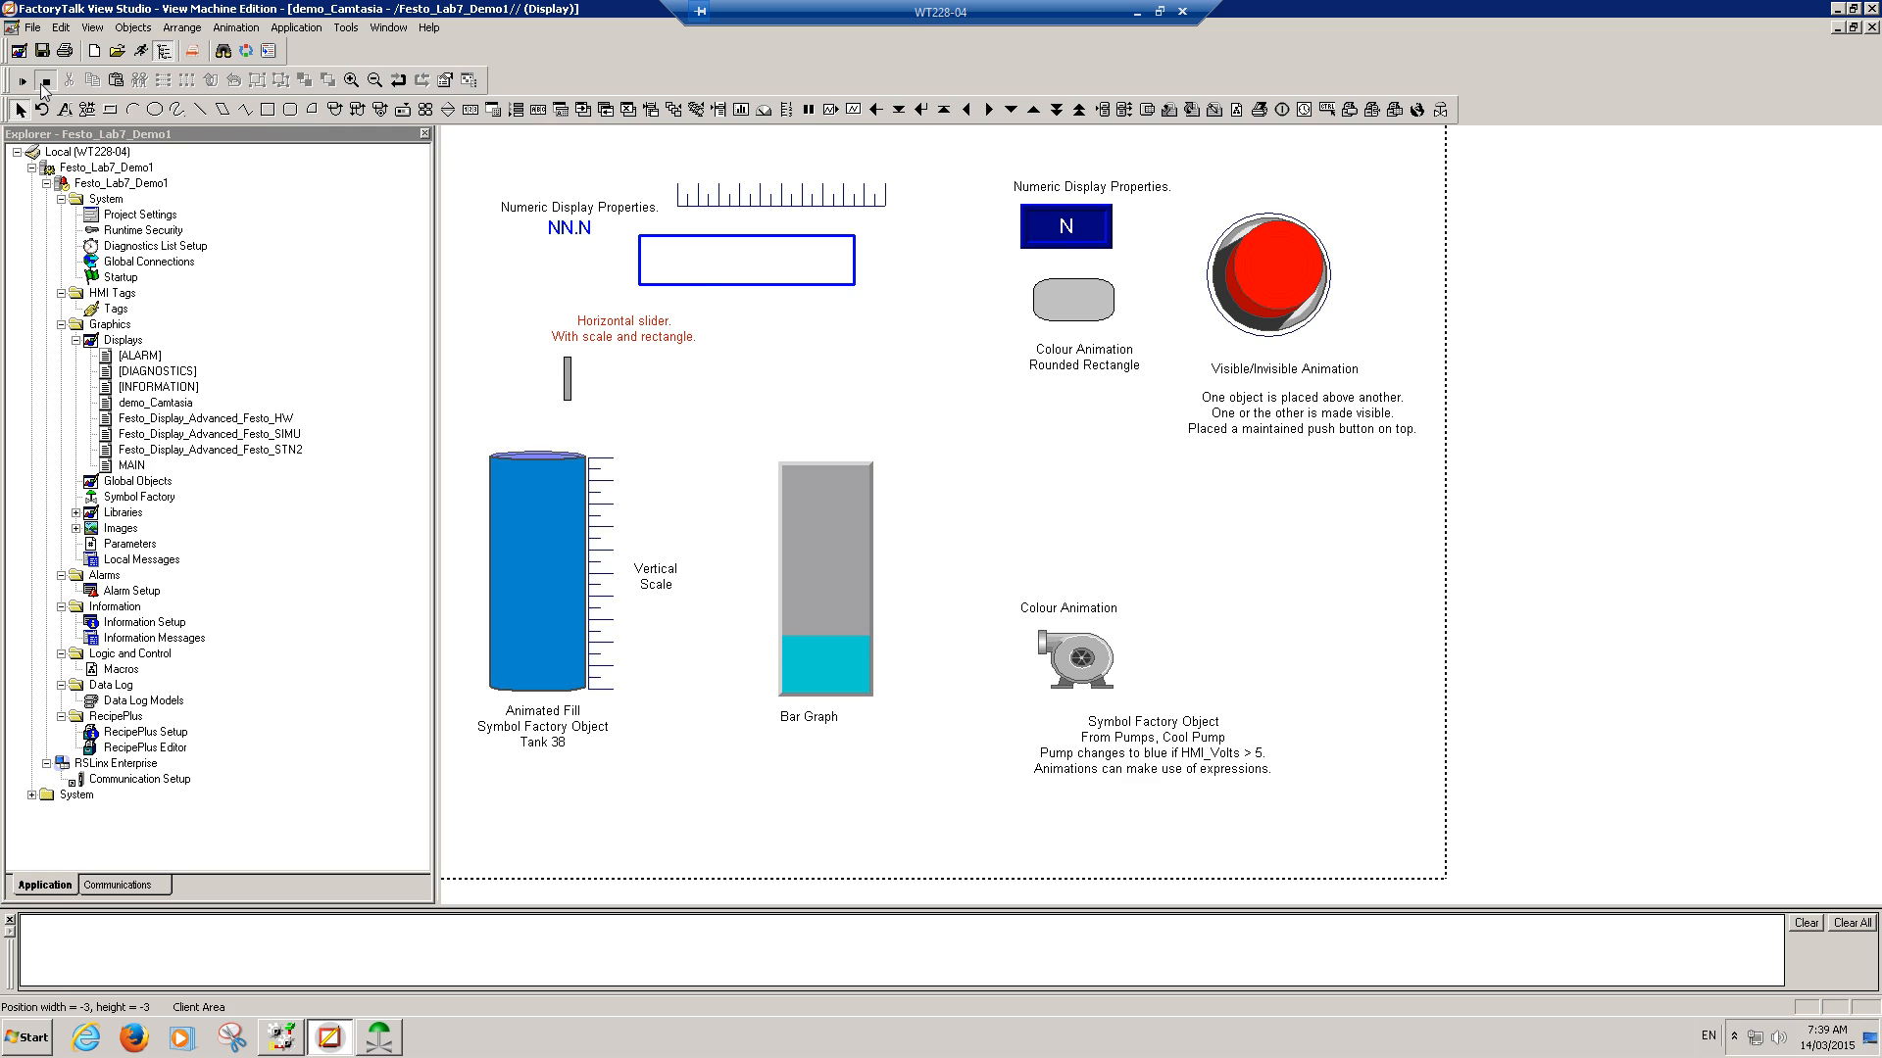
Step: Move the blue rectangle back around the slider handle and check its line and back style properties
click(706, 279)
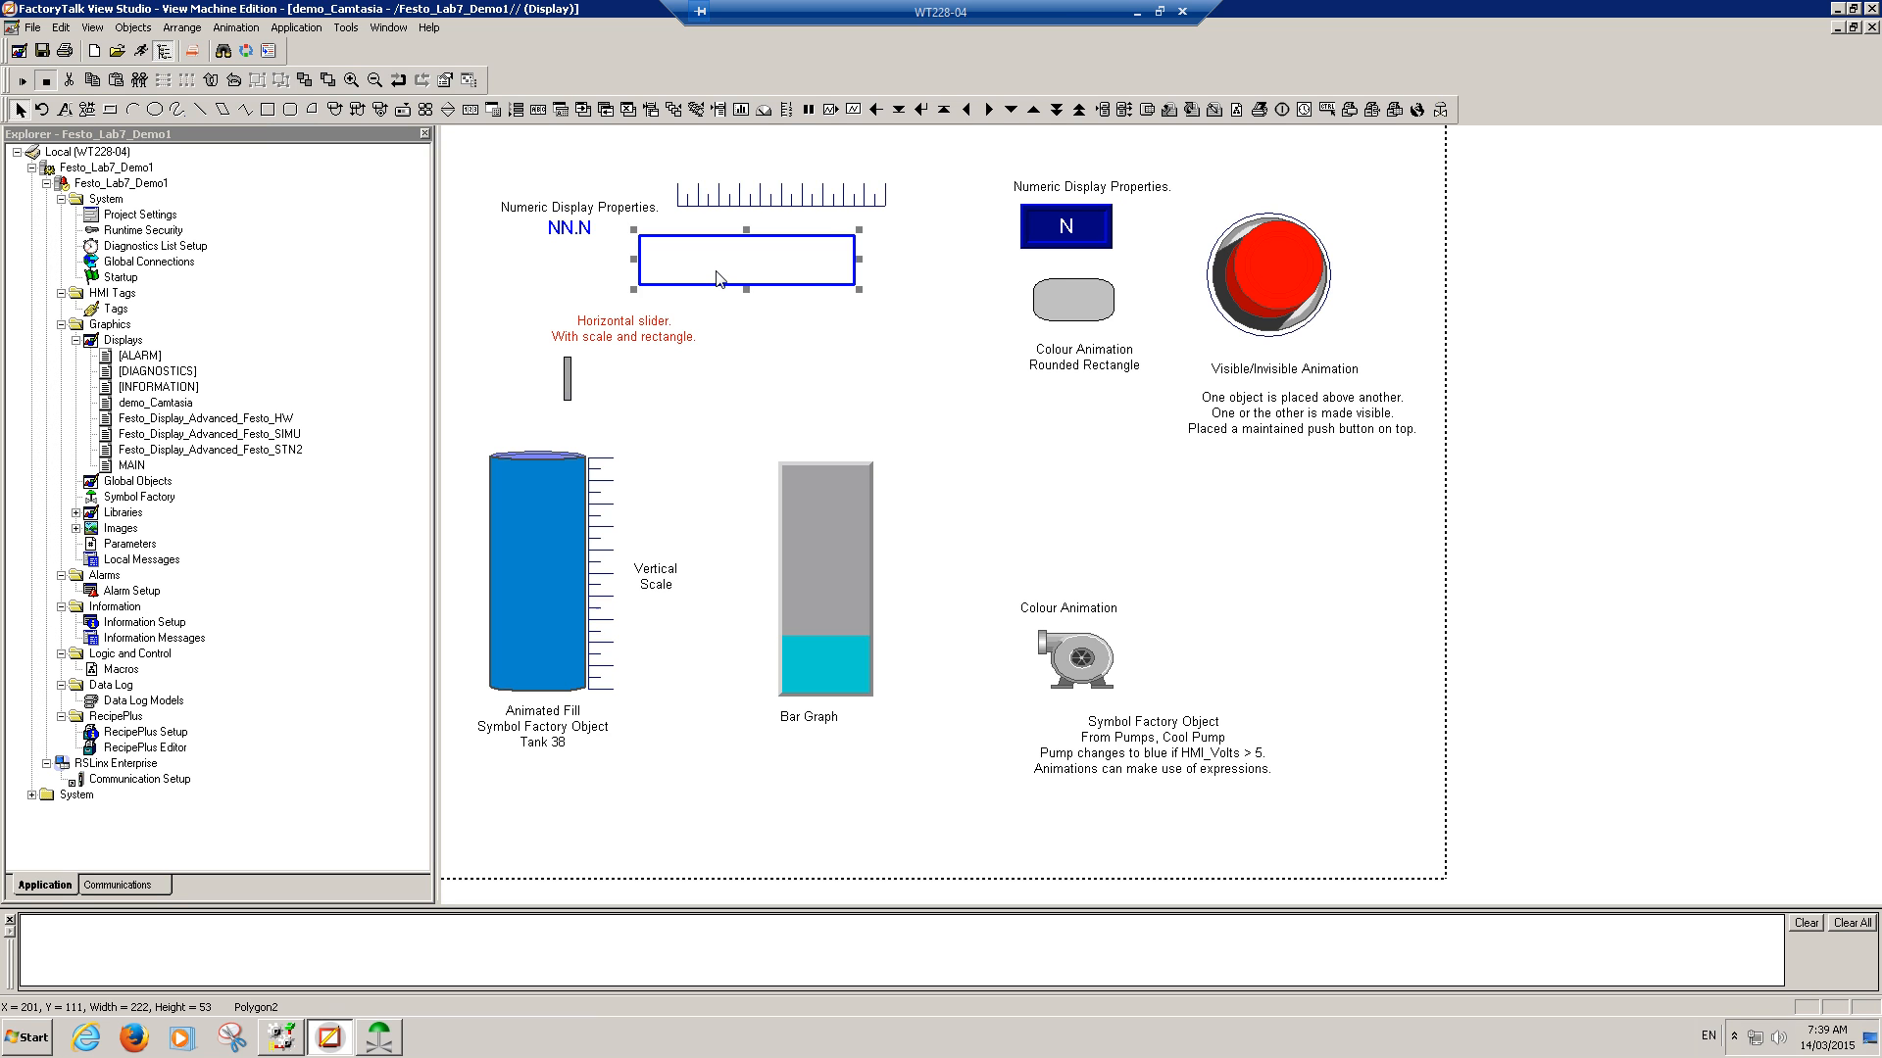
drag(717, 279, 635, 388)
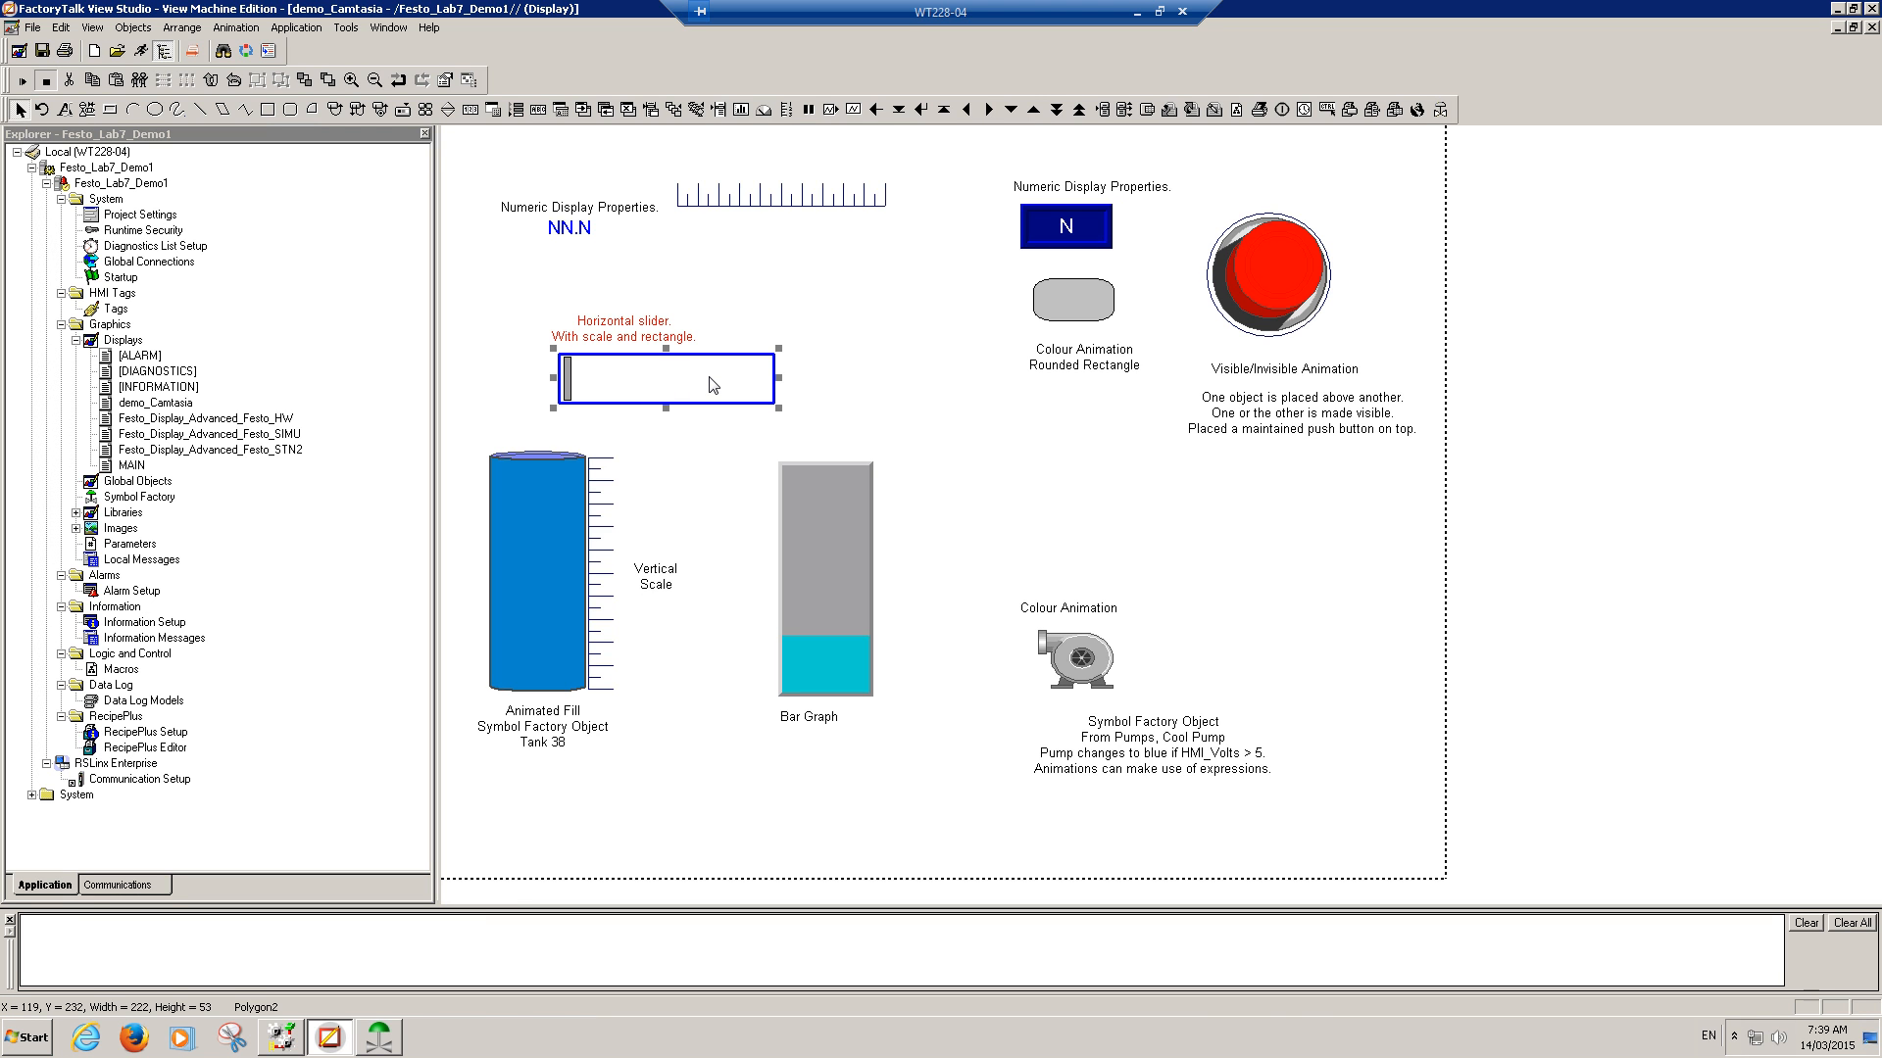
double_click(712, 386)
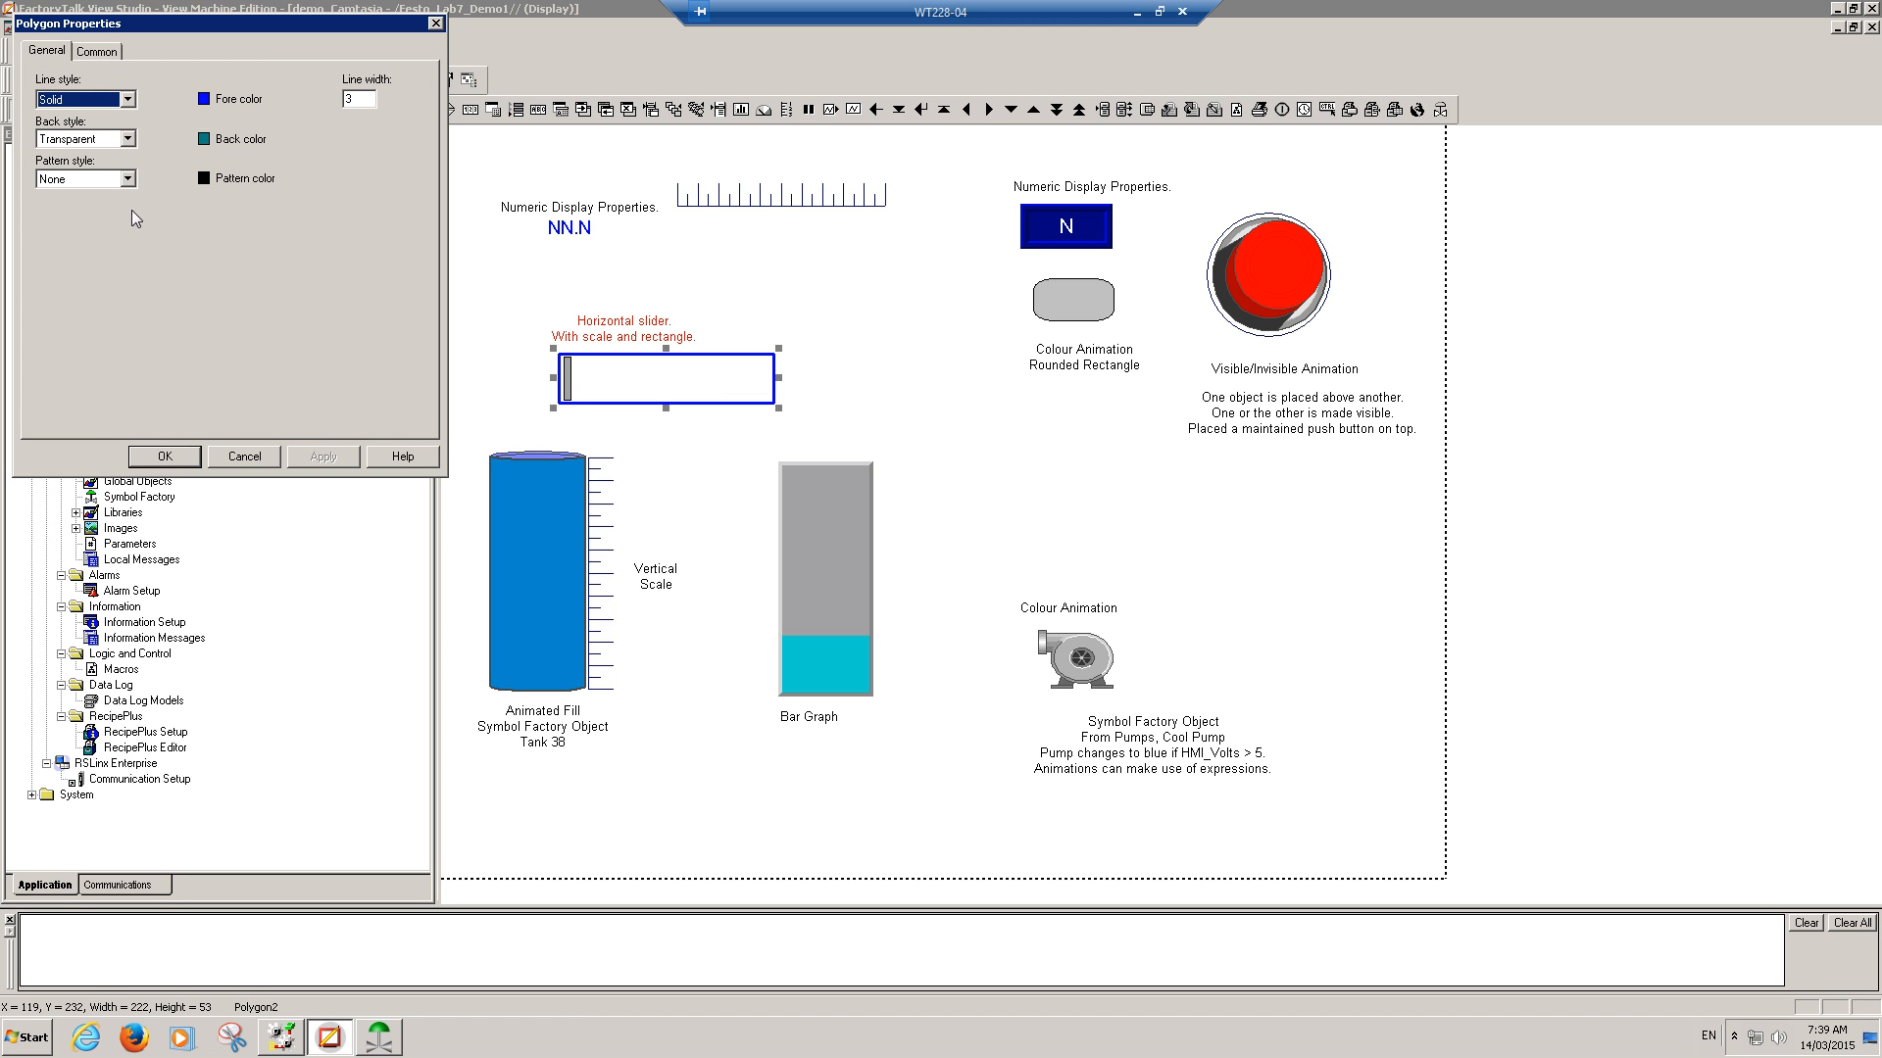
click(164, 458)
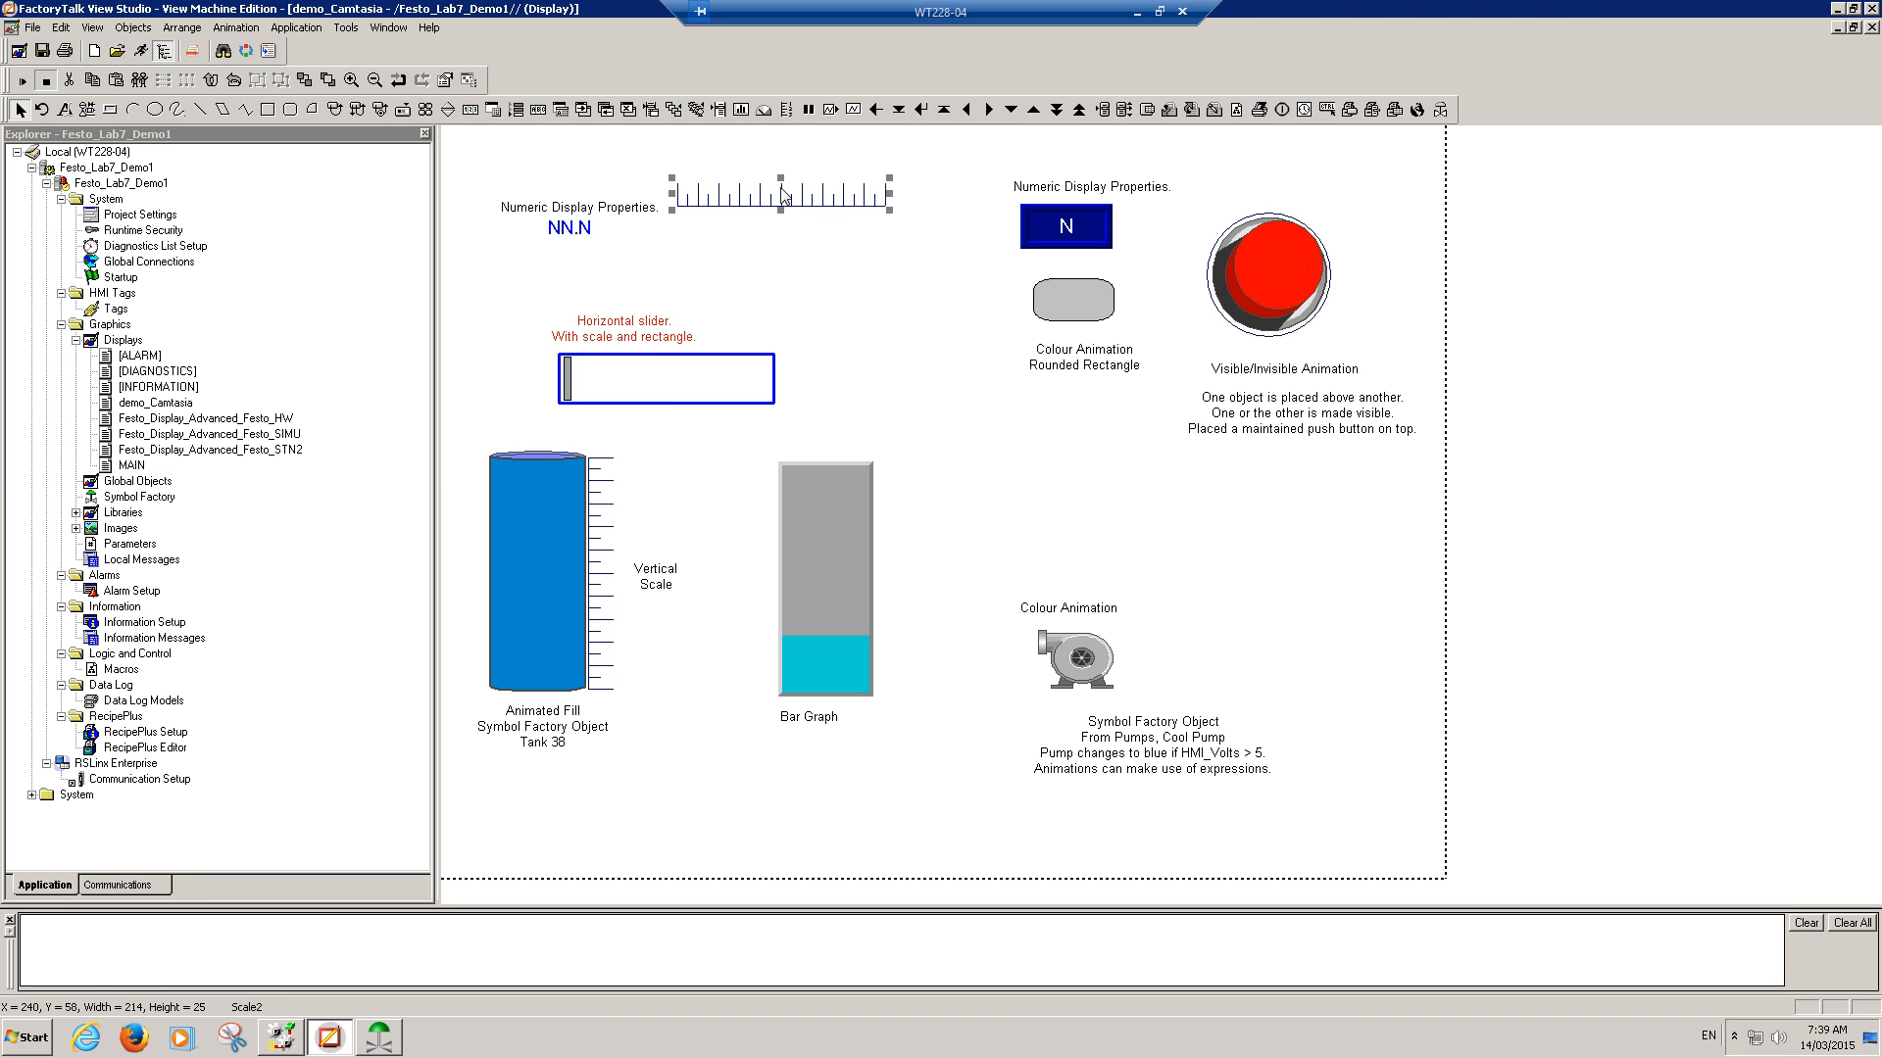
Step: Move the horizontal scale back inside the blue slider rectangle and check its border, line and tick properties
drag(781, 201, 668, 383)
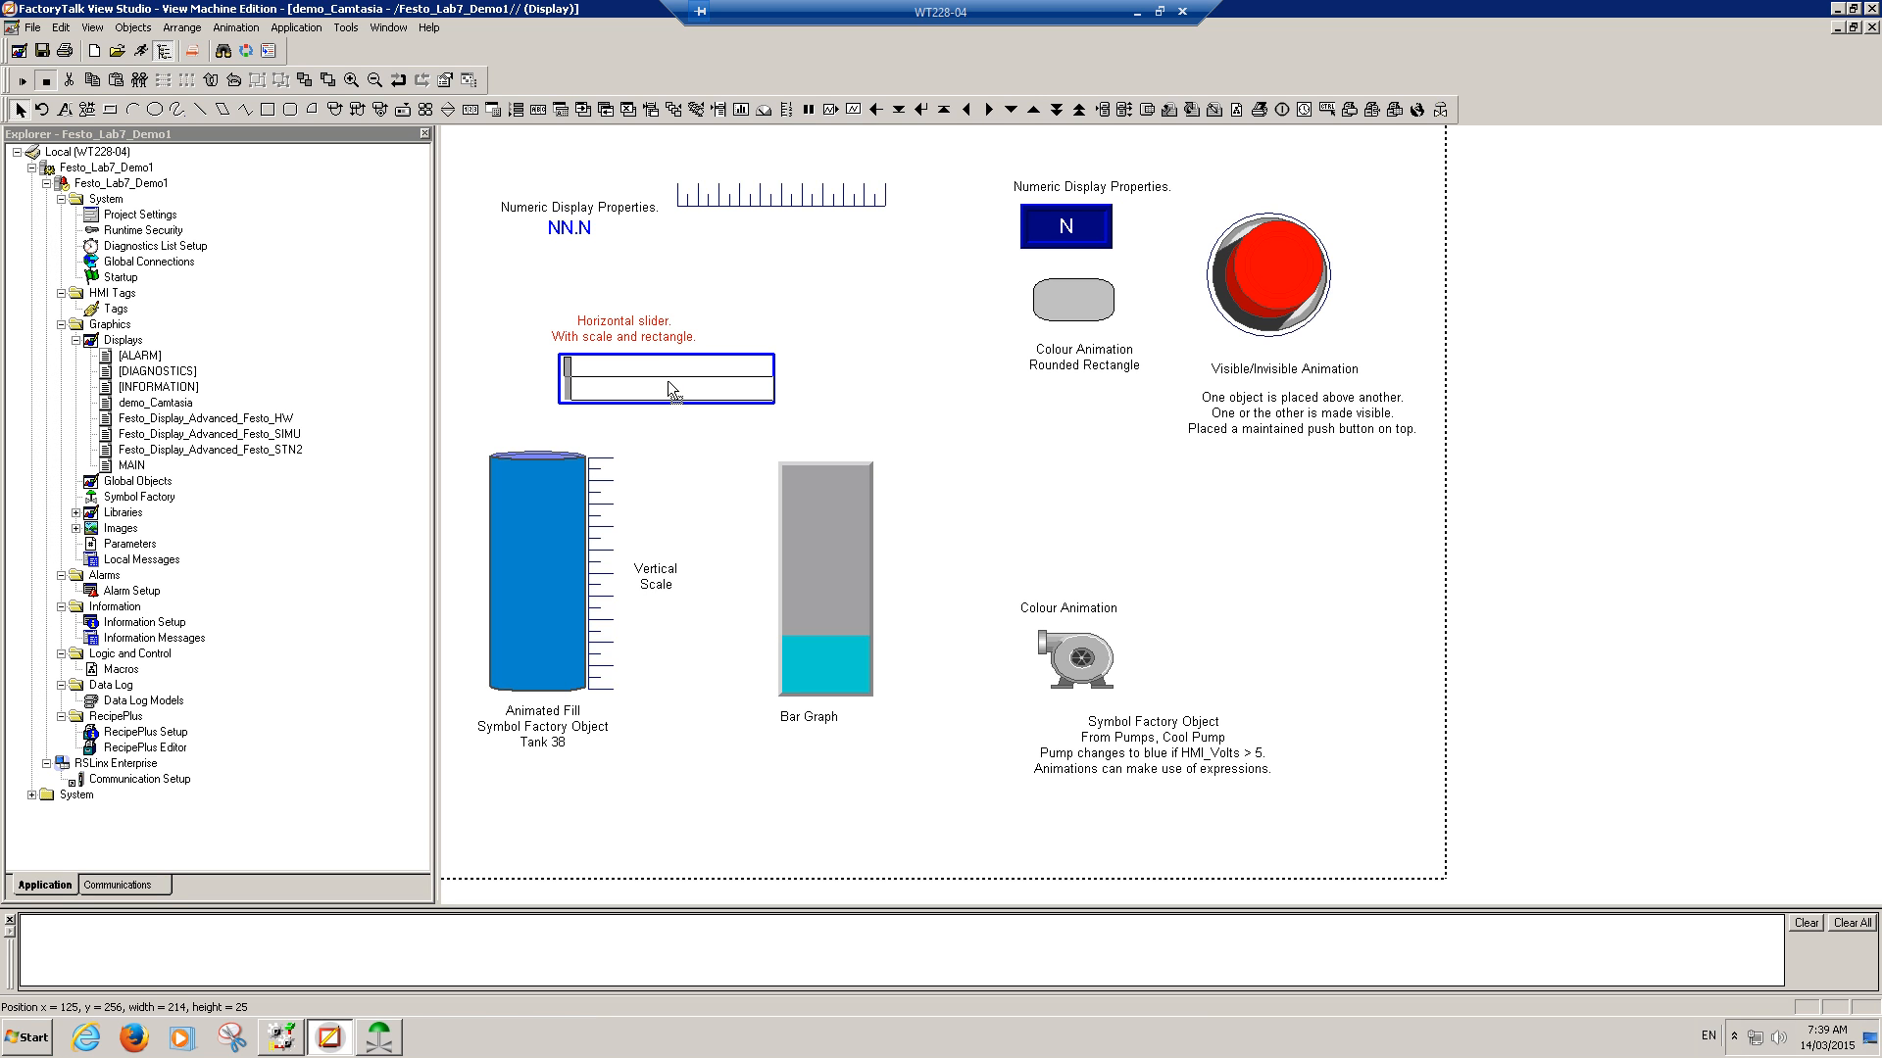
drag(666, 380, 665, 380)
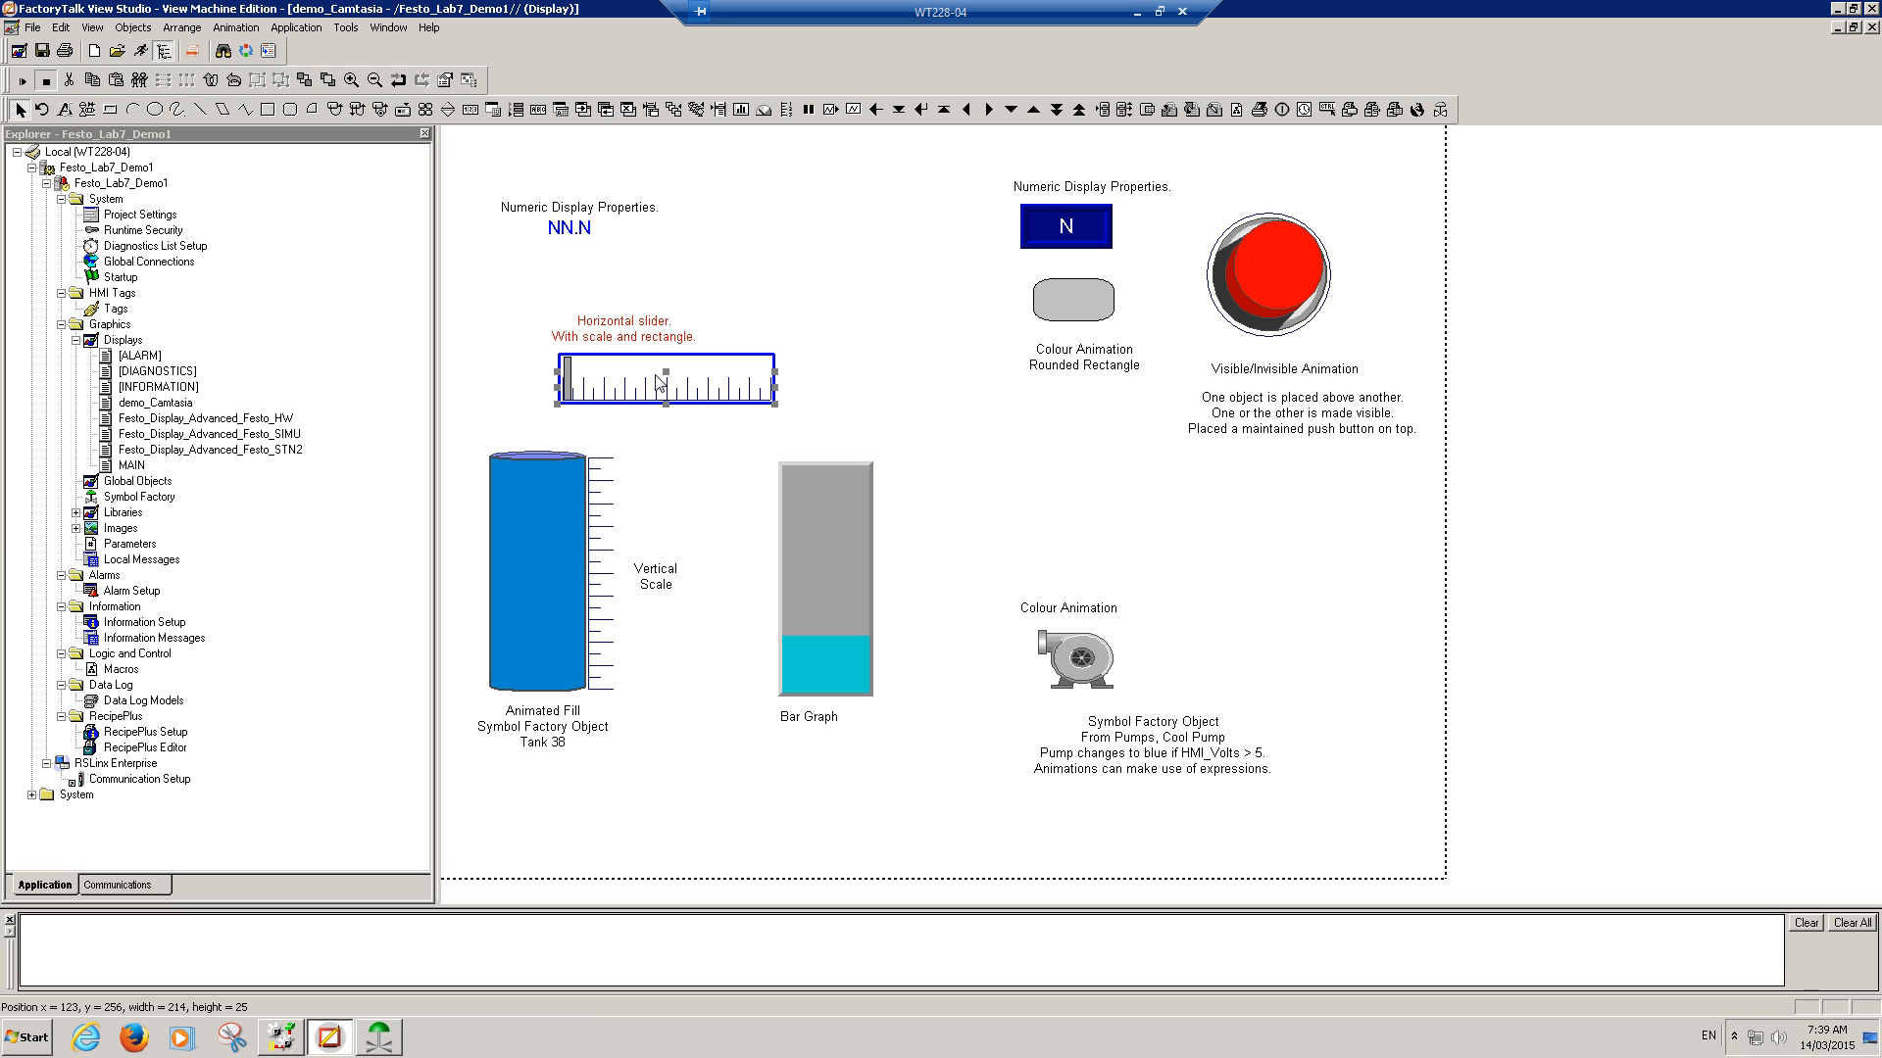
double_click(740, 393)
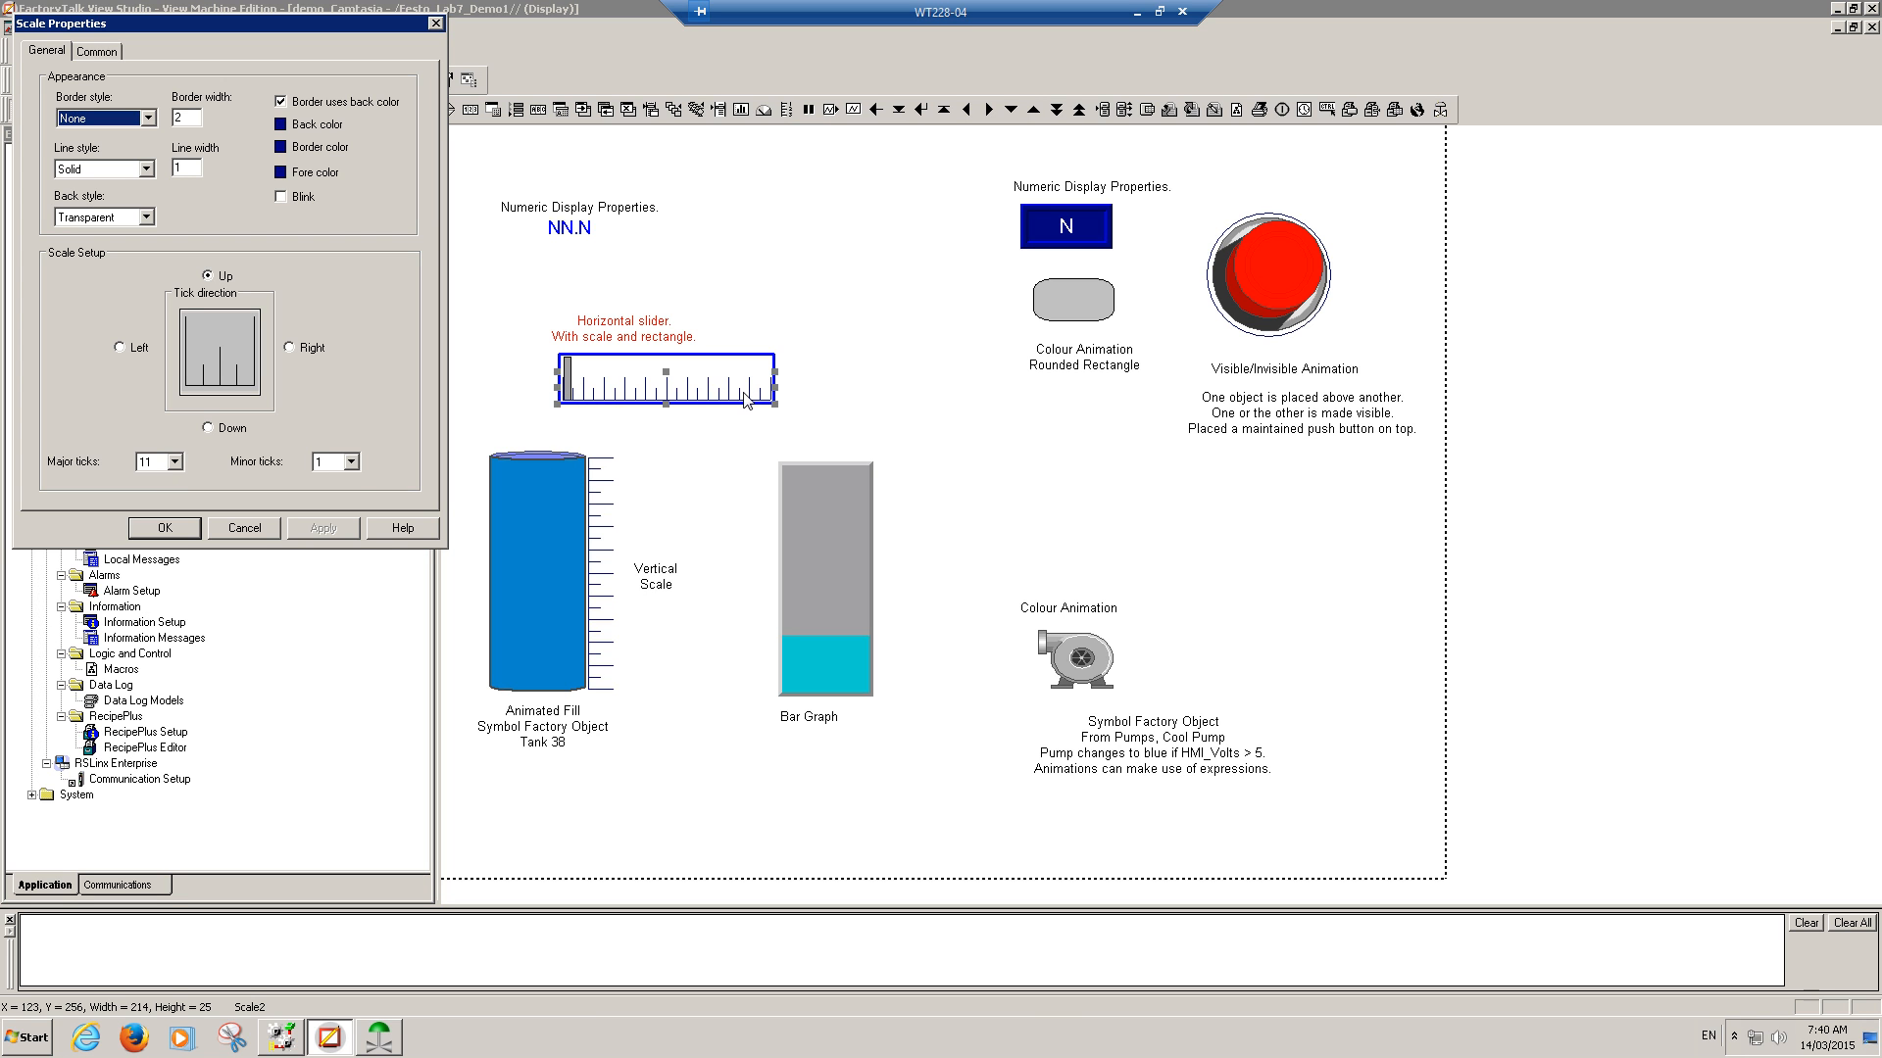
click(164, 528)
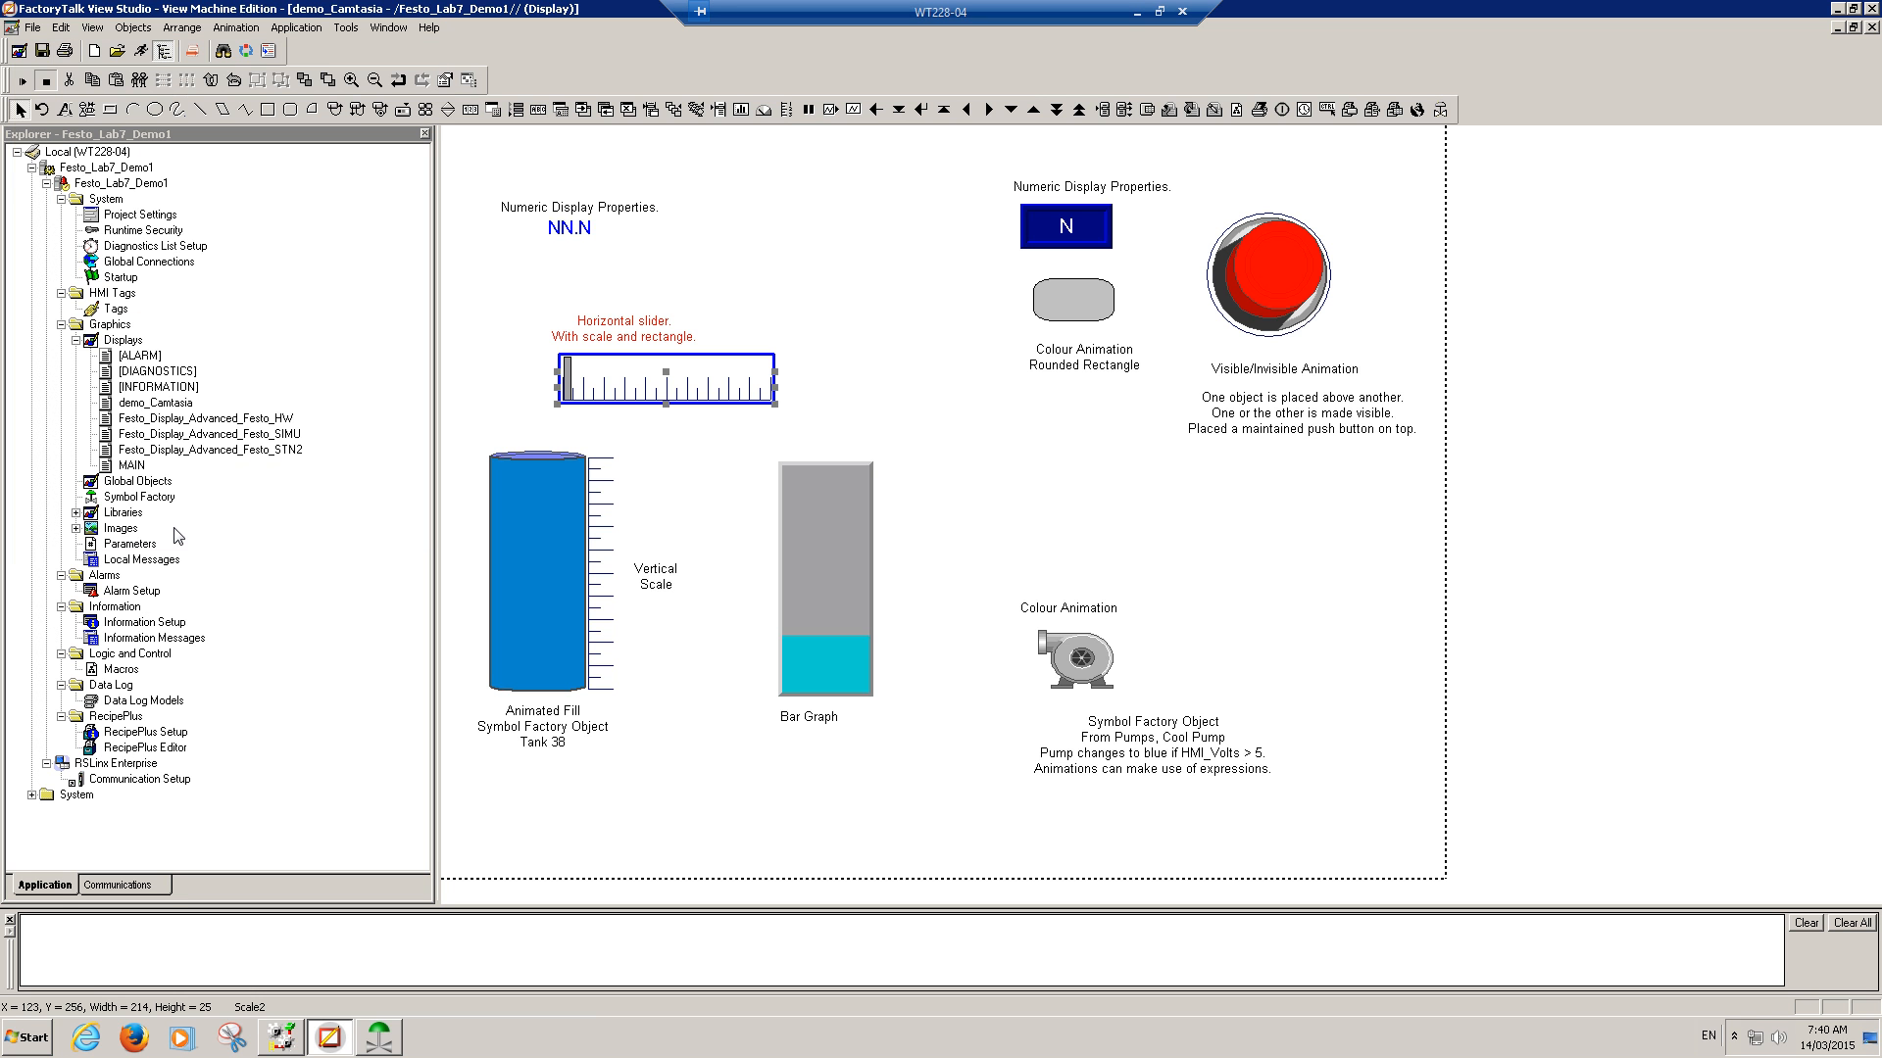
Step: Test run the display and slide the gray handle from the scale's minimum to its maximum
click(21, 80)
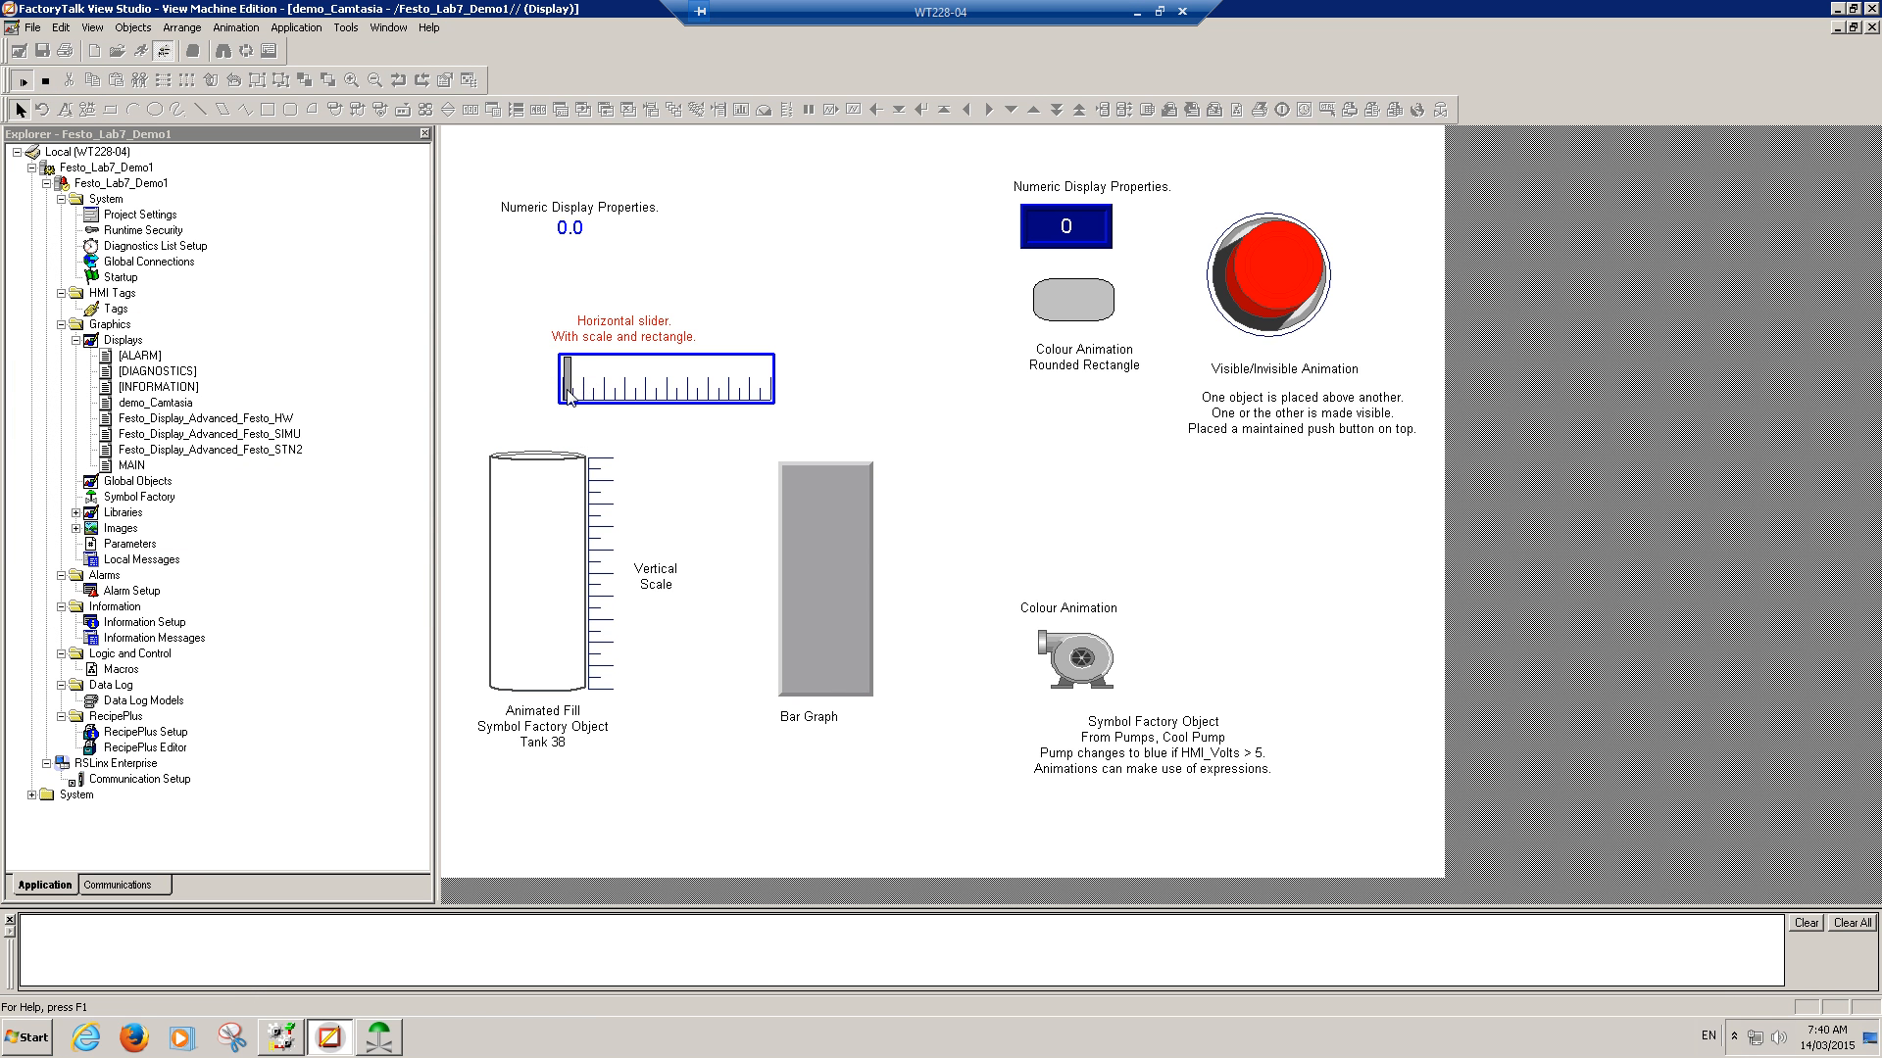
drag(570, 396, 776, 397)
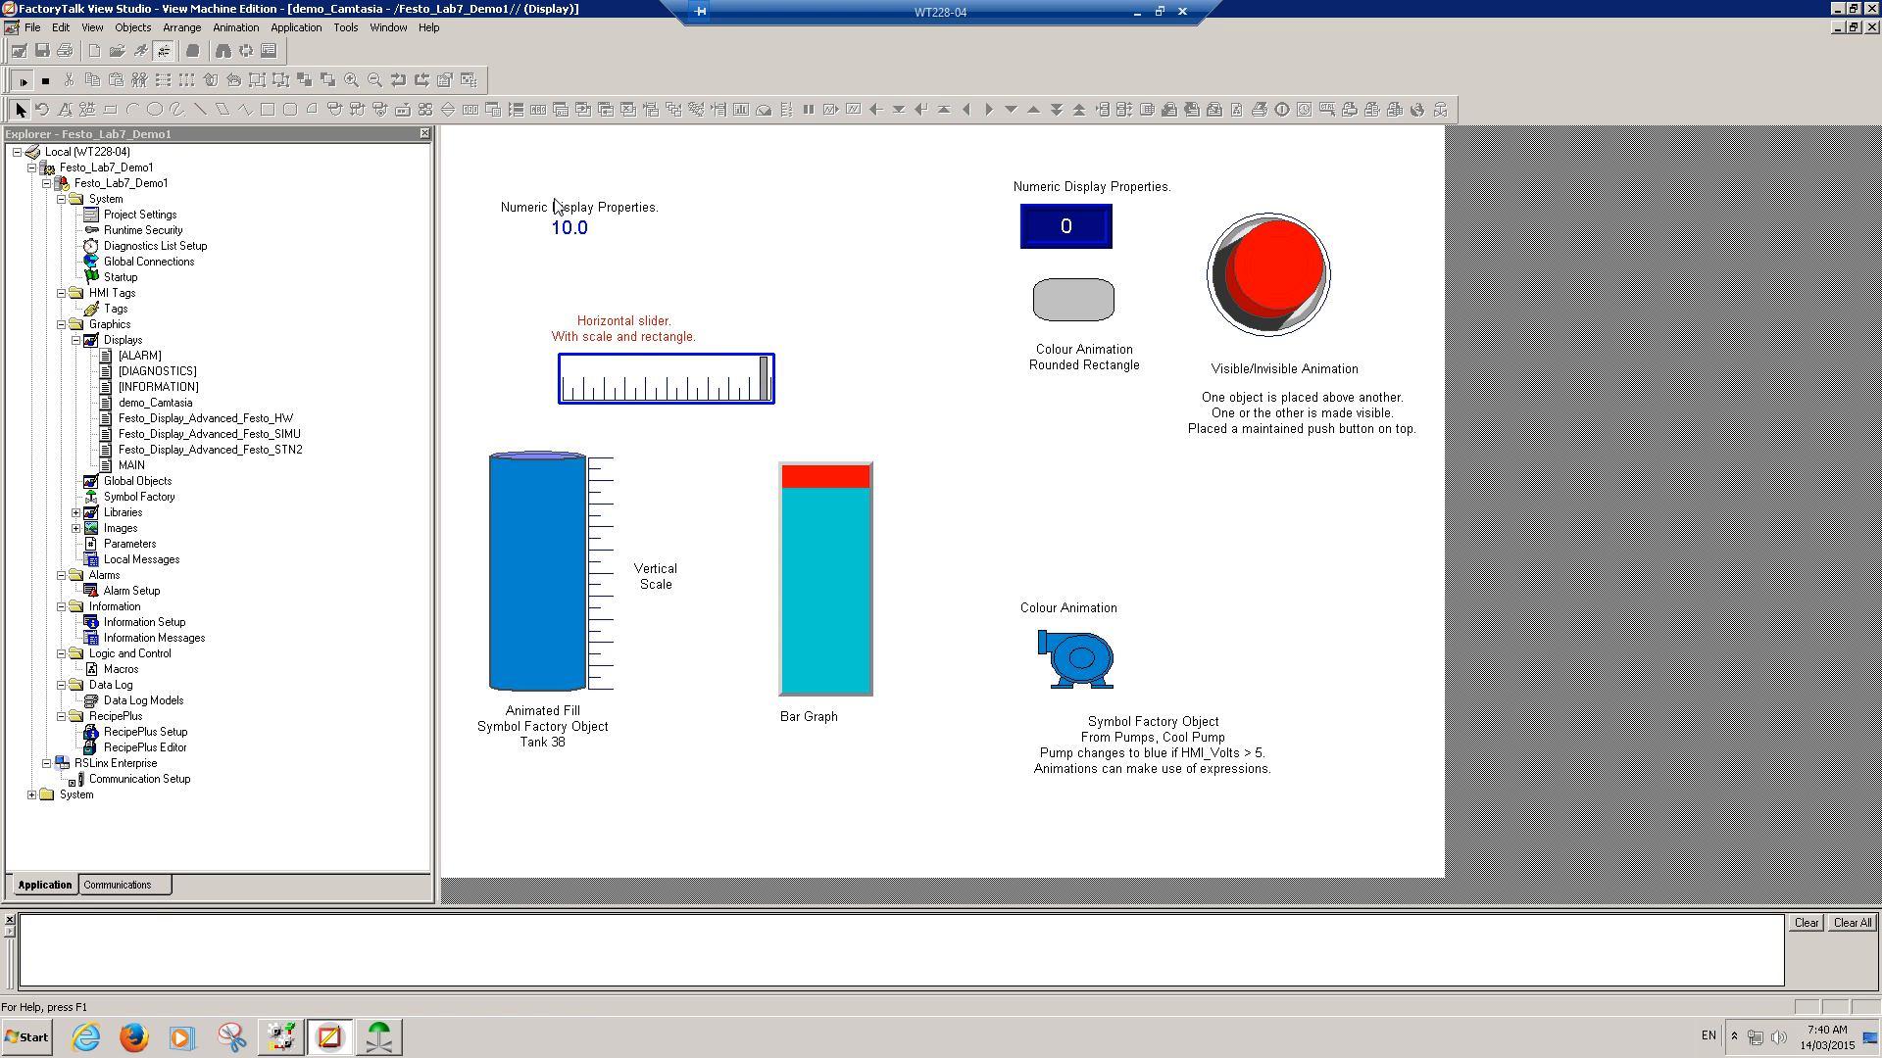
click(46, 82)
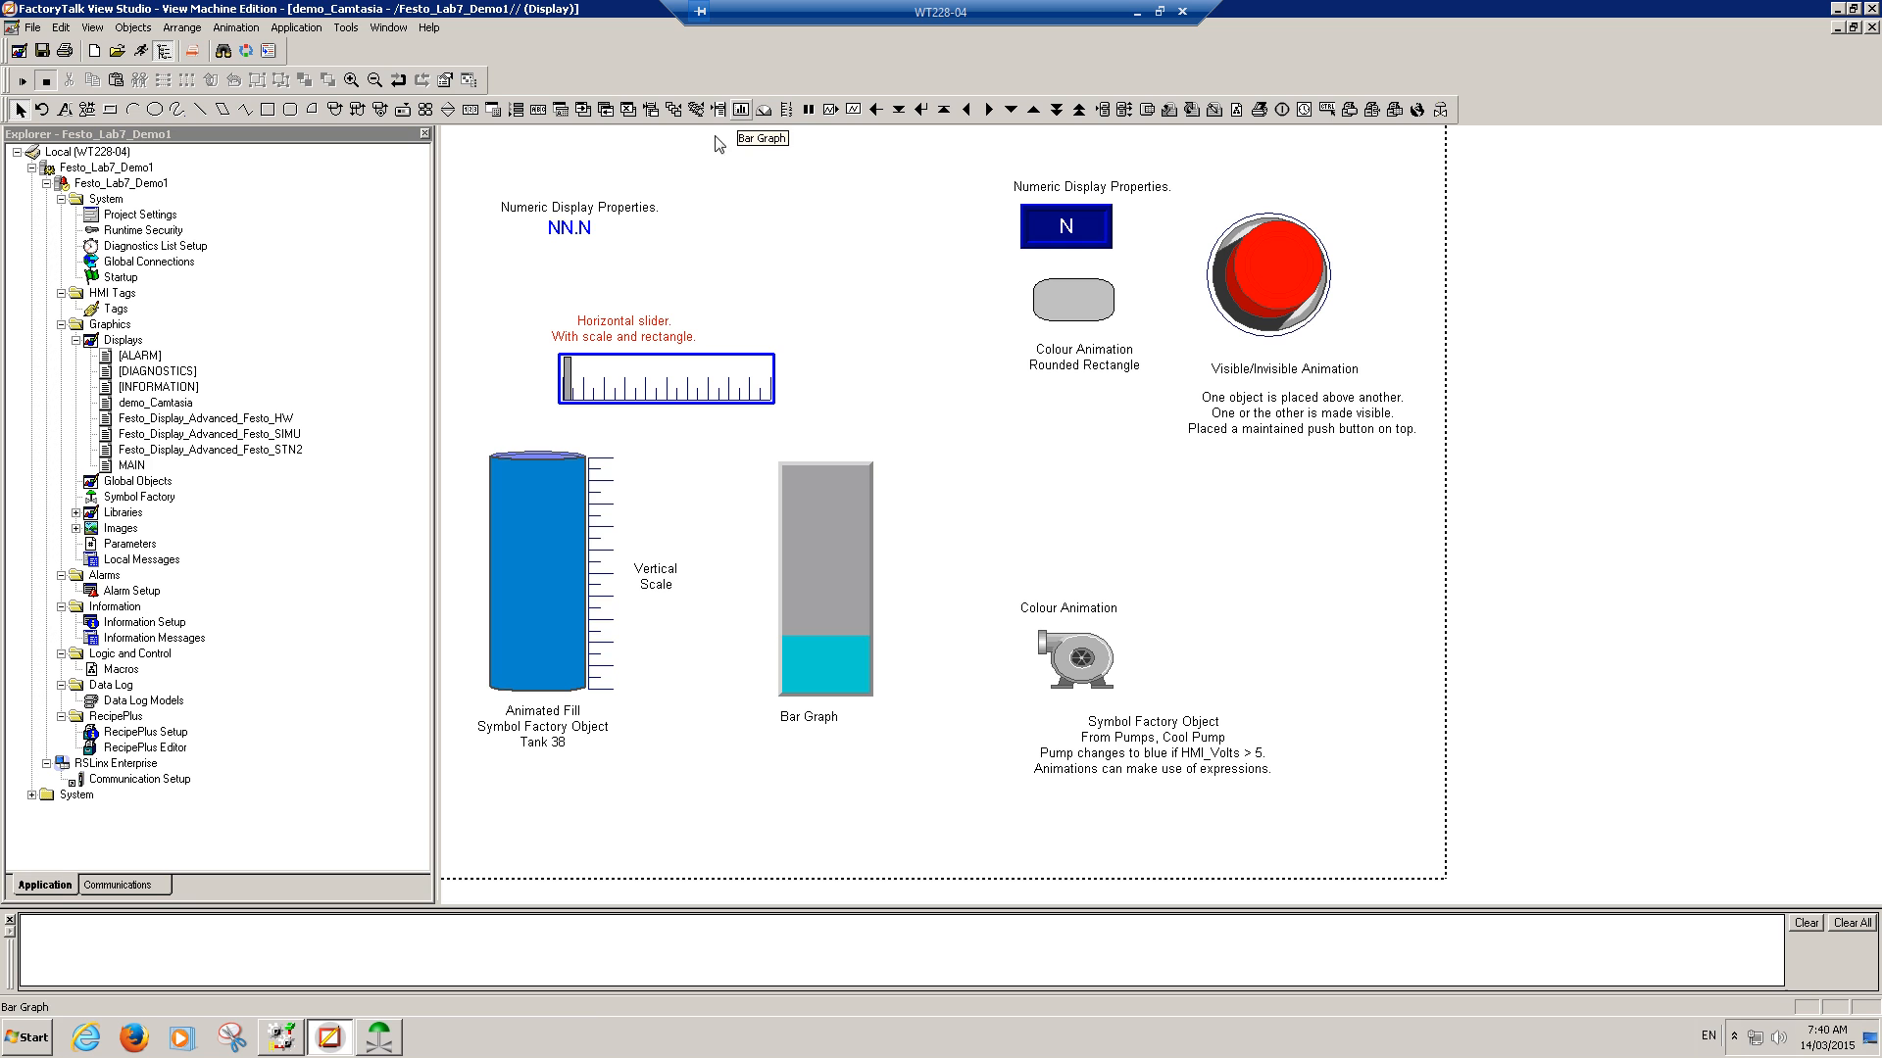
Step: Review the bar graph's fill, range and threshold properties along with its Value tag connection
click(832, 547)
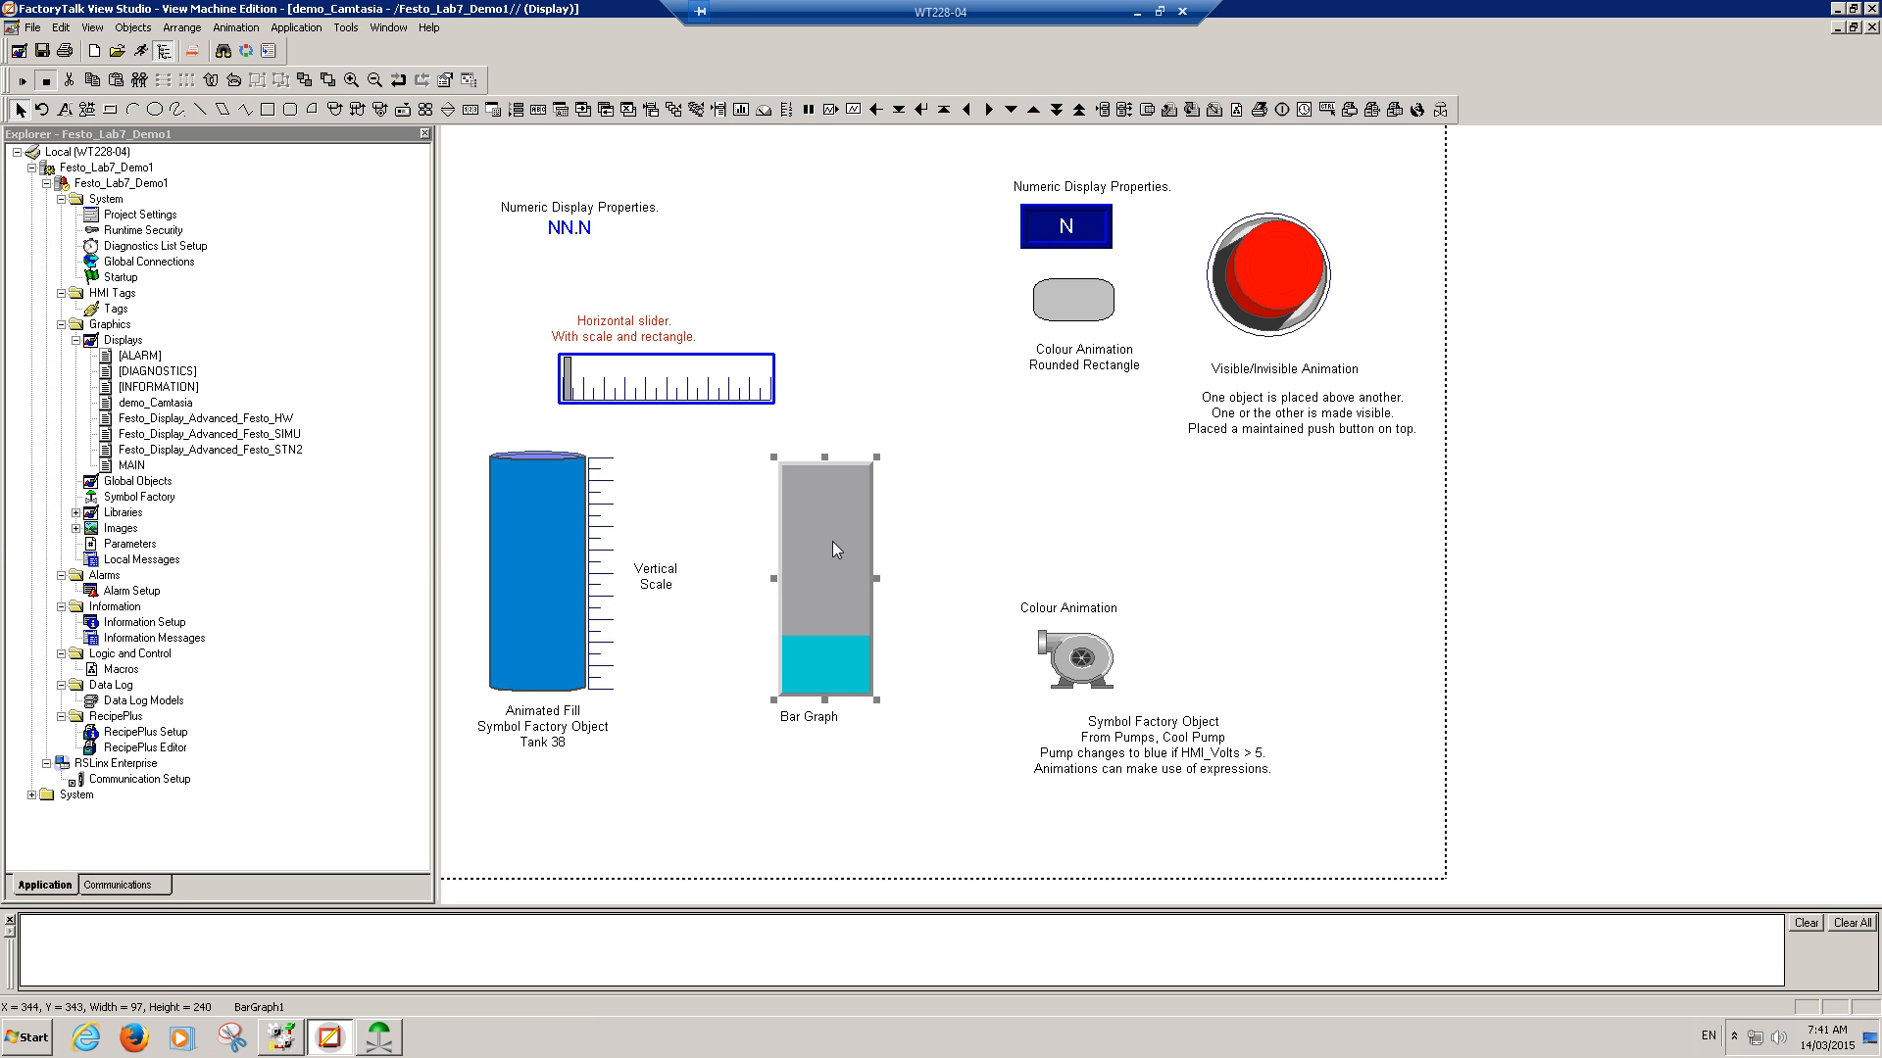
double_click(833, 545)
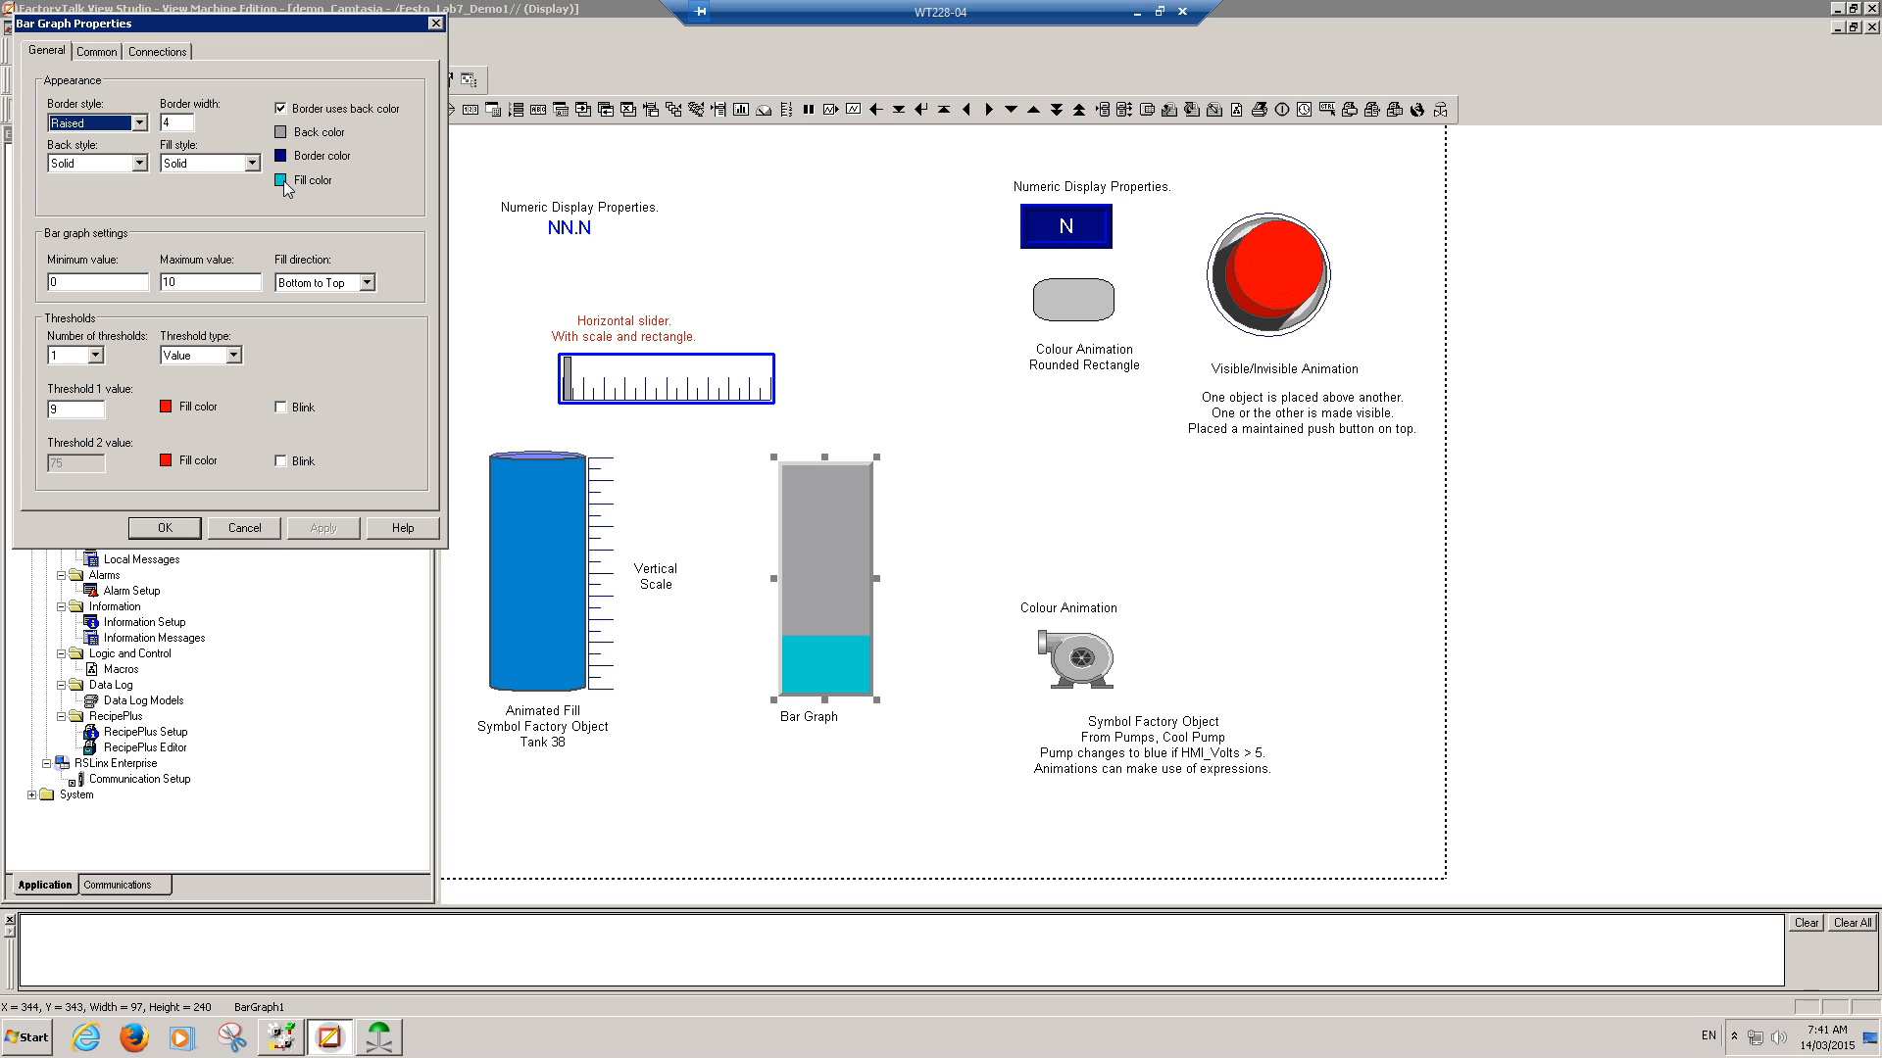
click(157, 52)
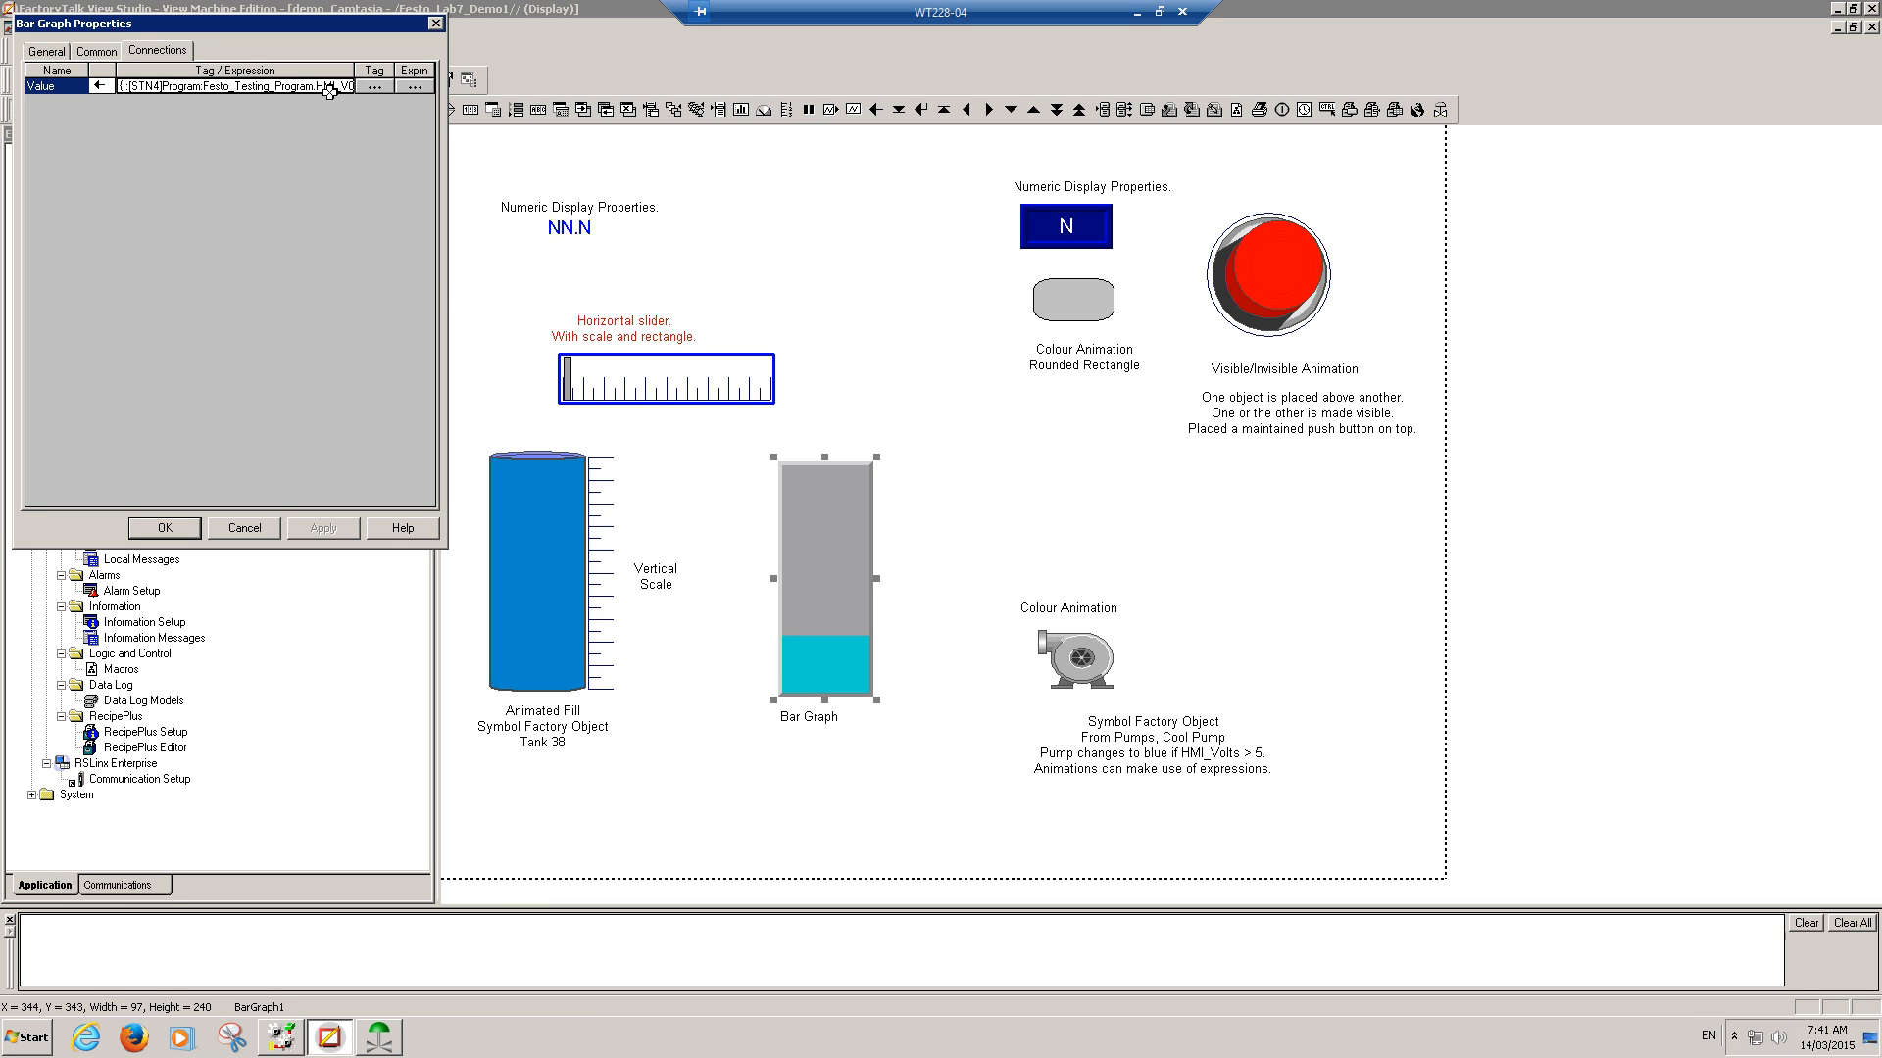
click(182, 531)
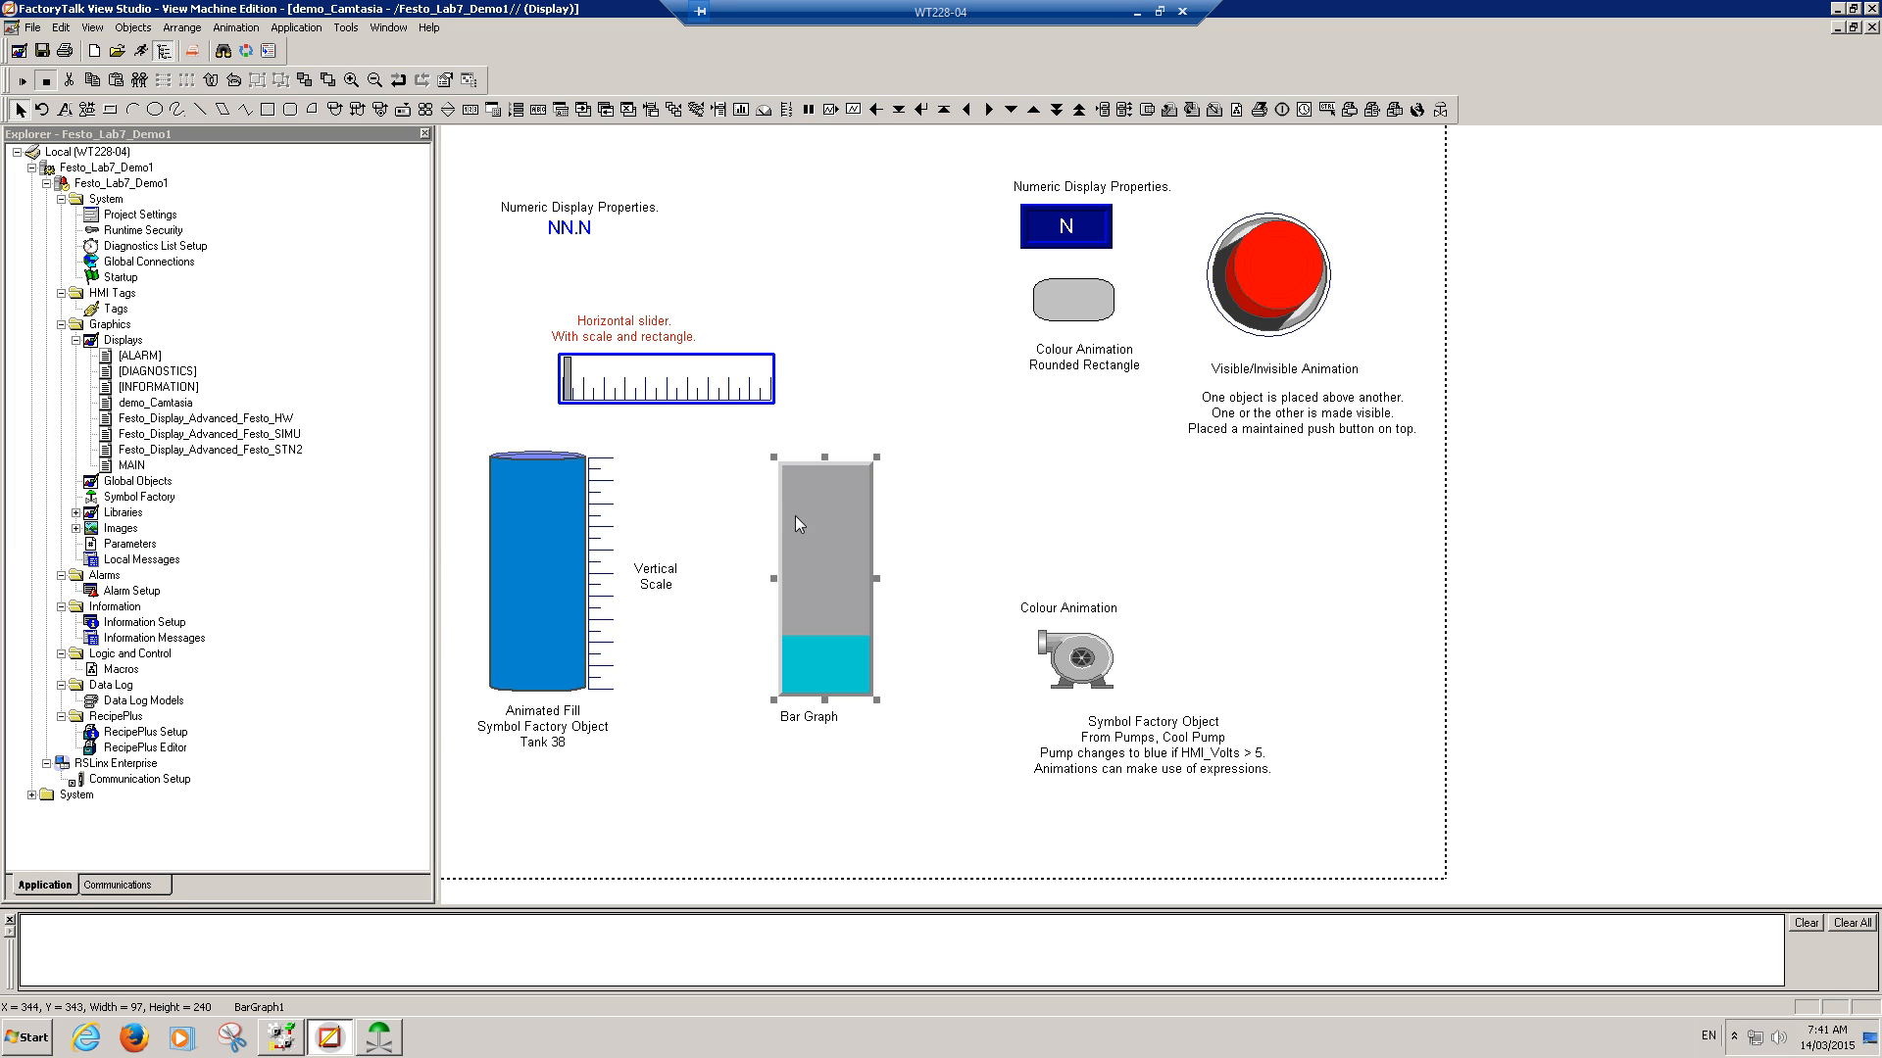
double_click(827, 516)
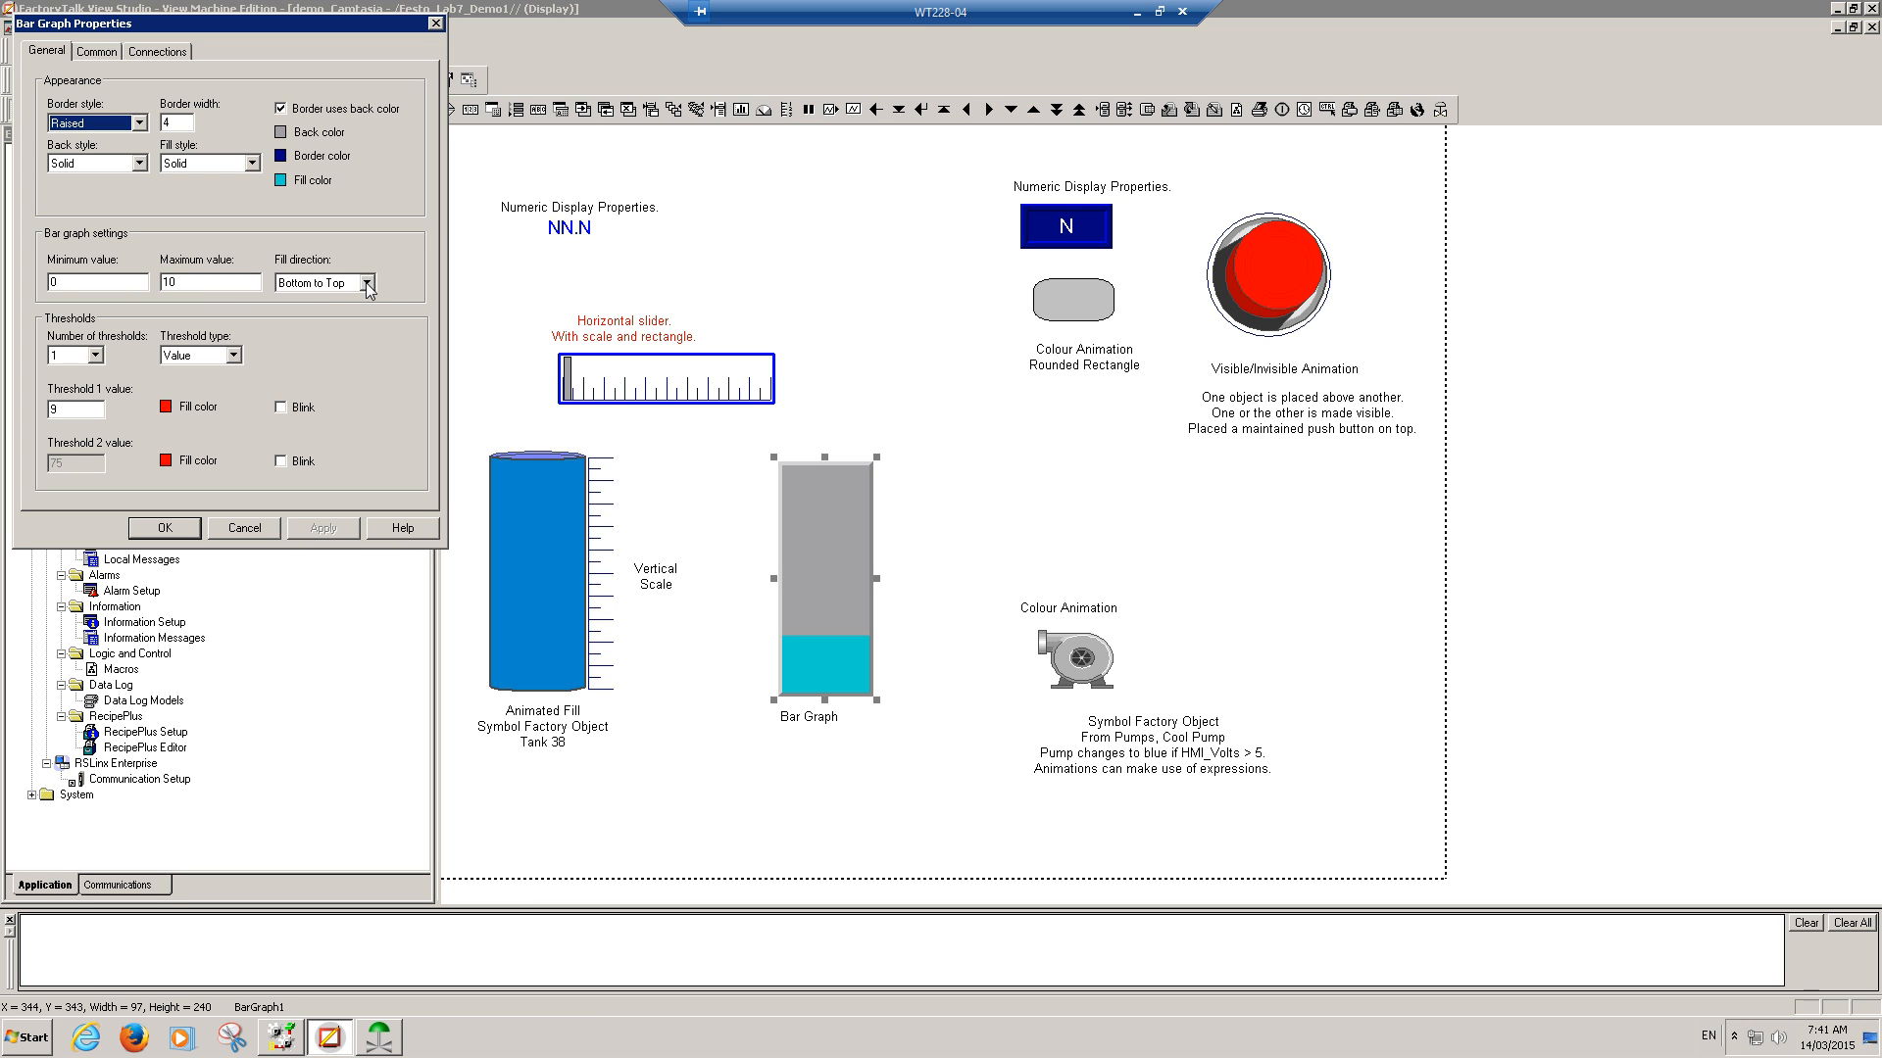
click(174, 529)
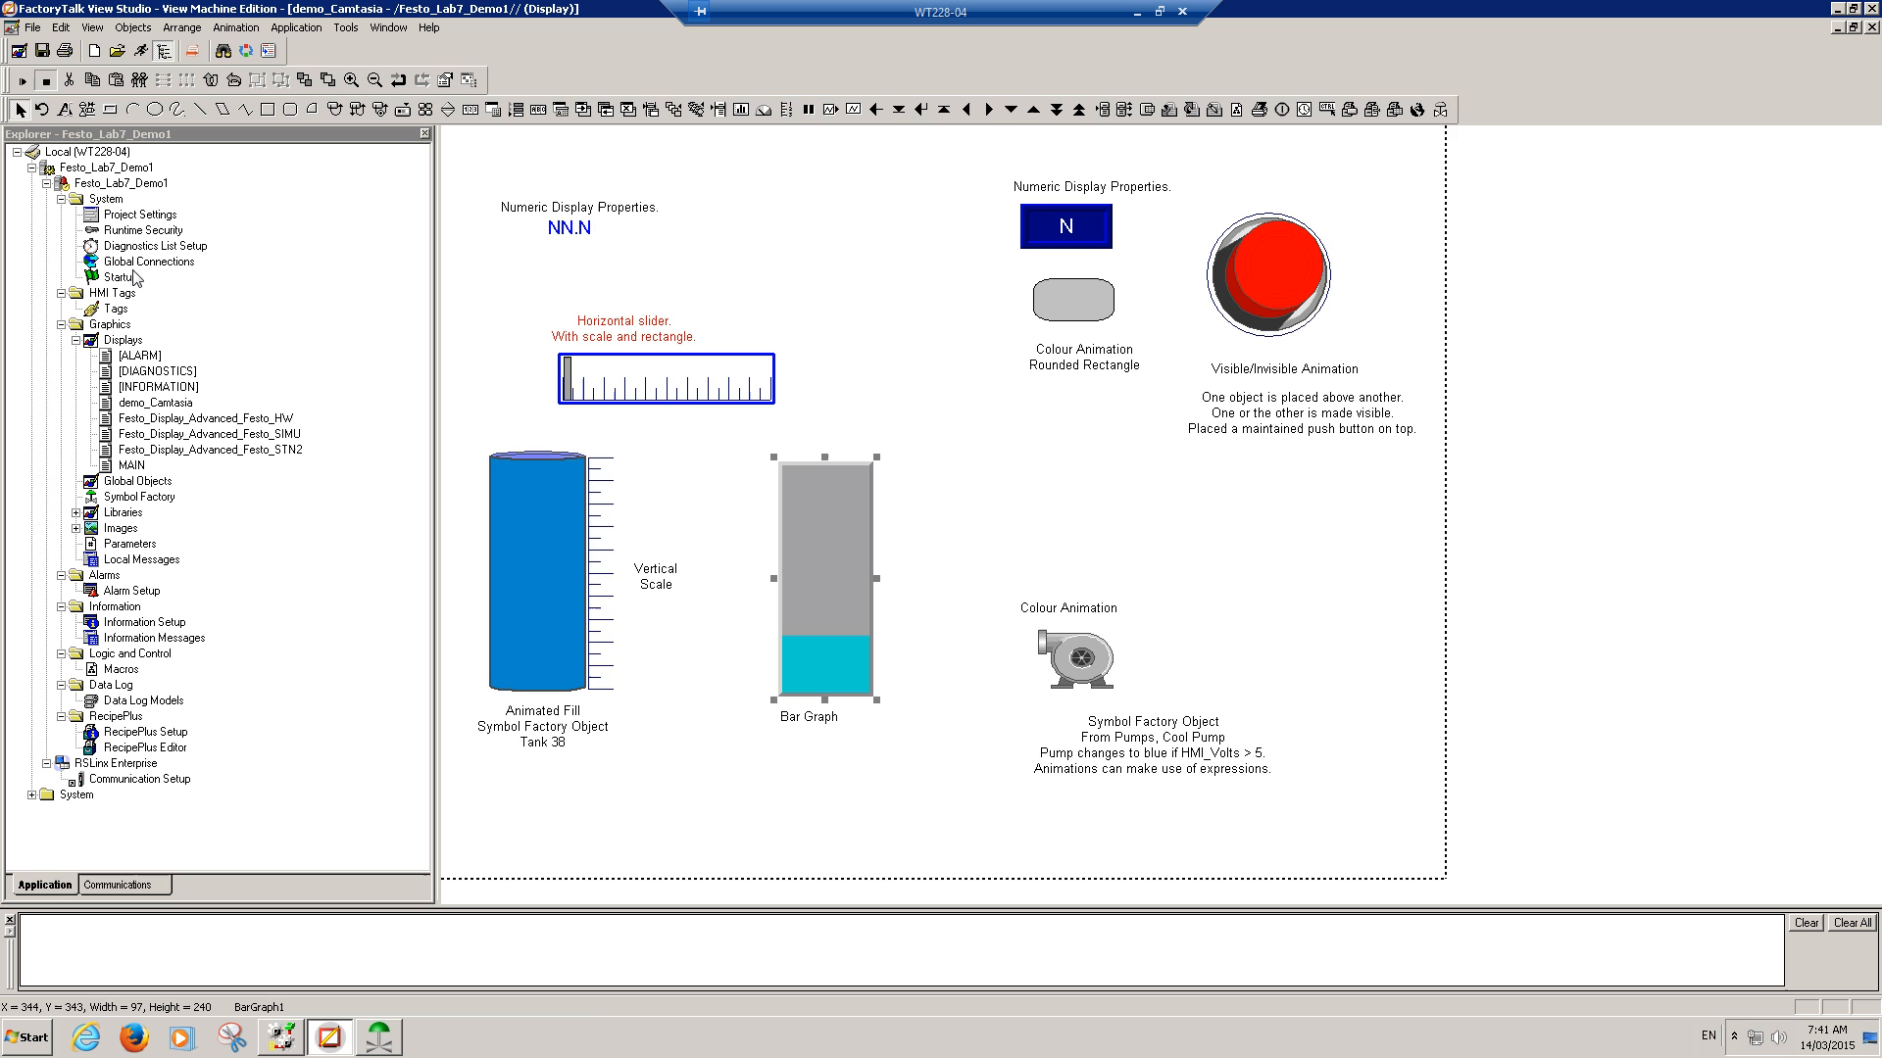
Step: Test the bar graph in a display run by moving the slider handle around its upper end
click(22, 81)
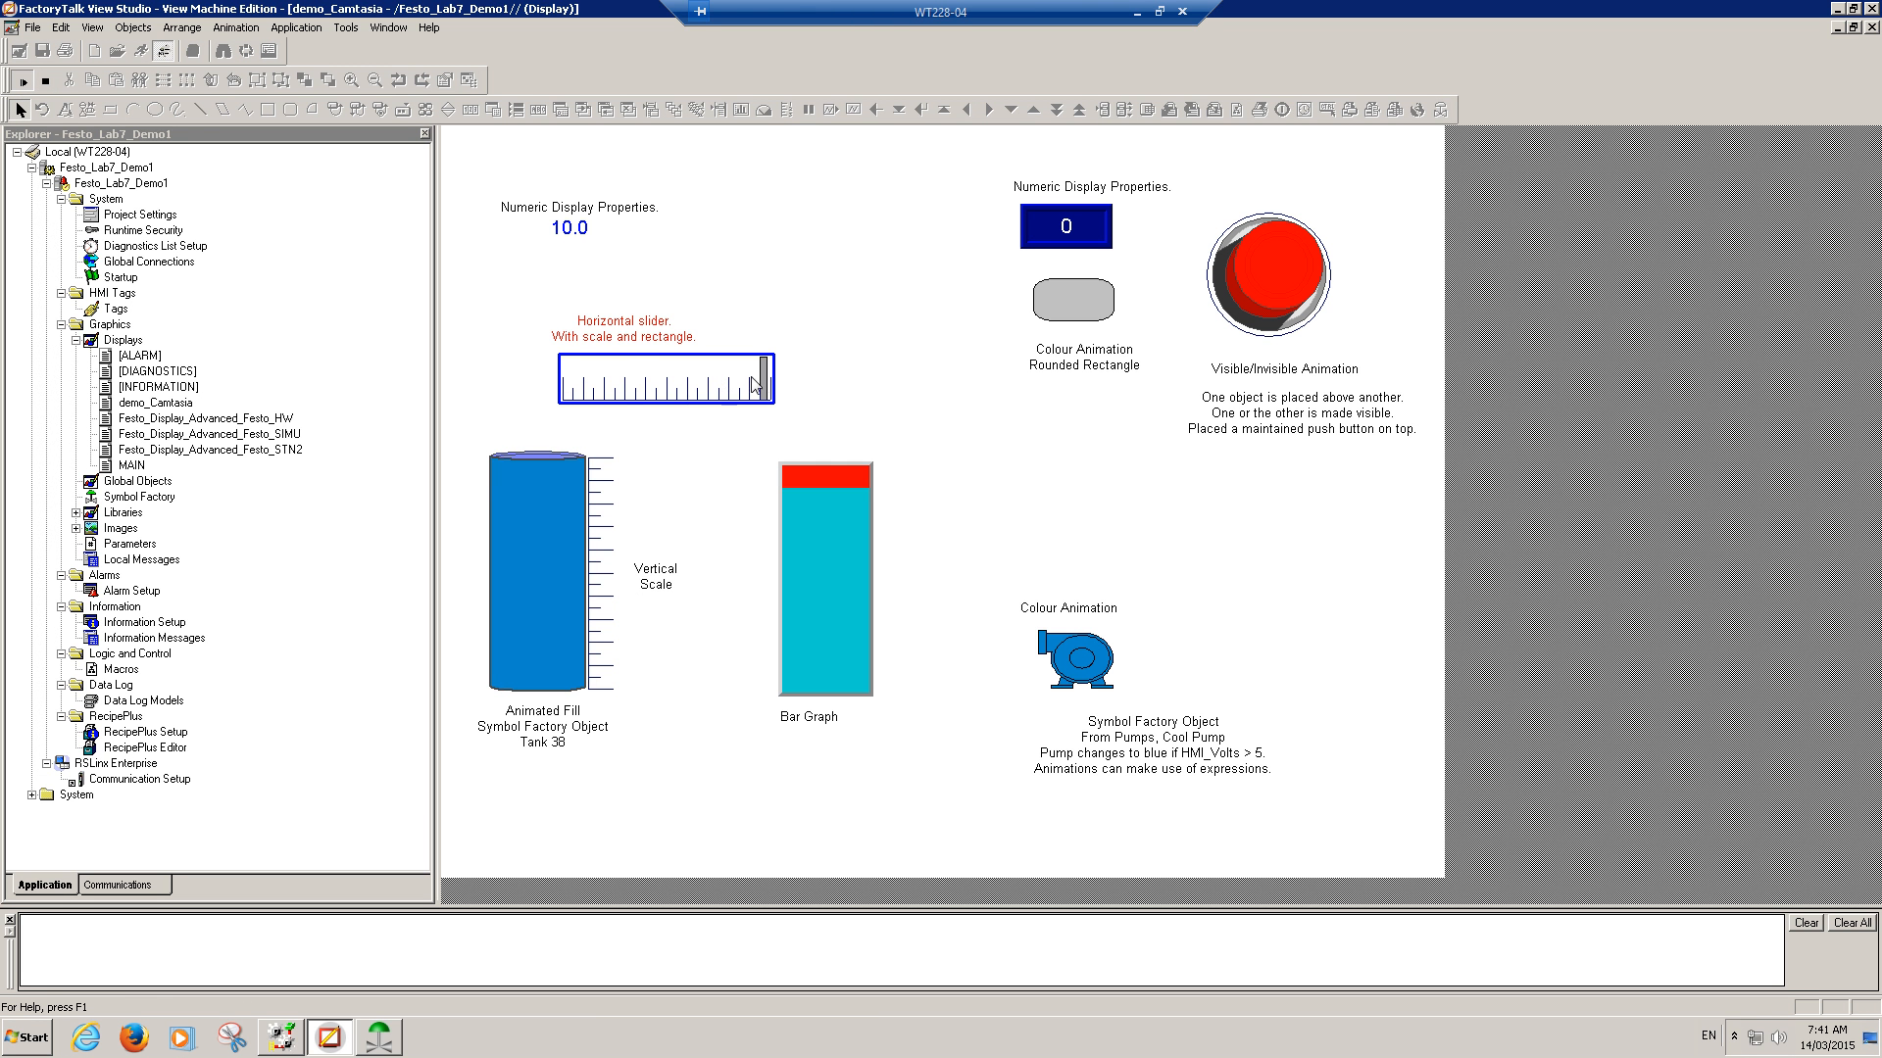
mouse_move(767, 380)
mouse_down()
mouse_move(516, 395)
mouse_move(794, 396)
mouse_up()
click(45, 81)
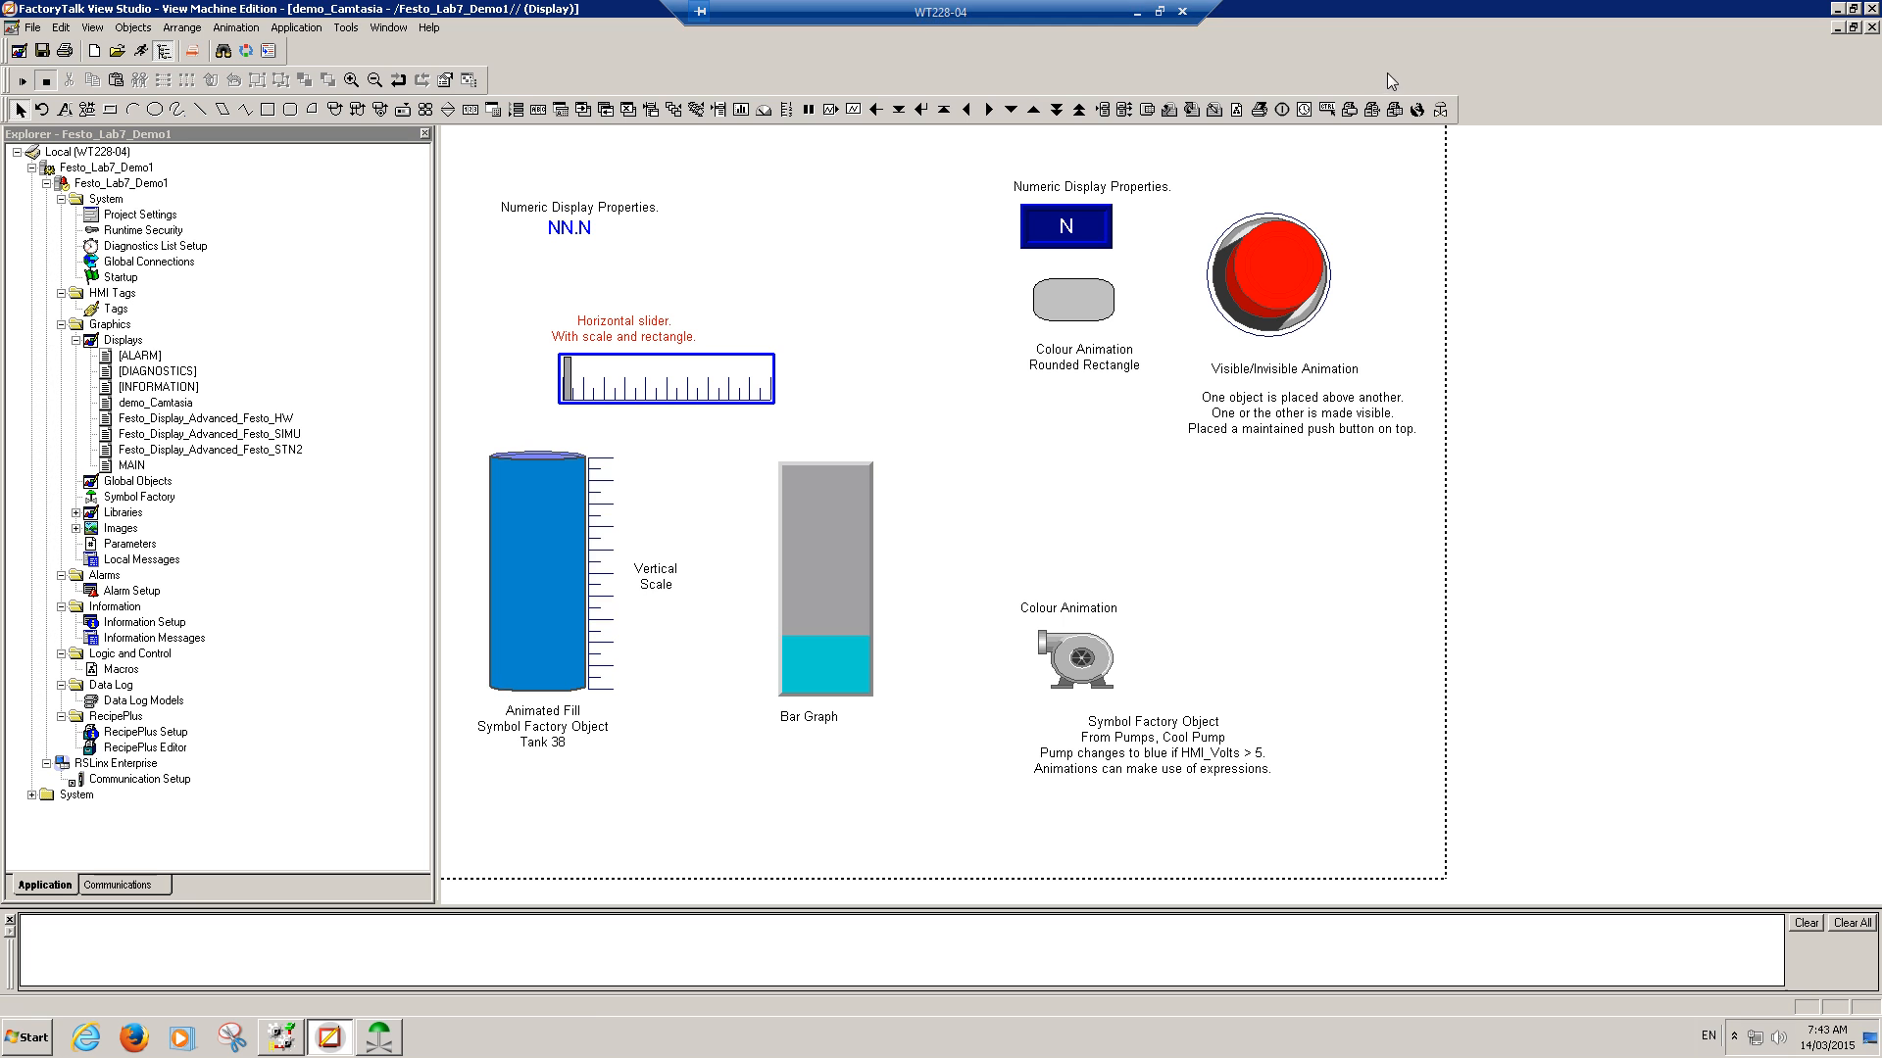
Step: Copy the Tank 38 symbol from the Tanks category of the Symbol Factory
click(1437, 108)
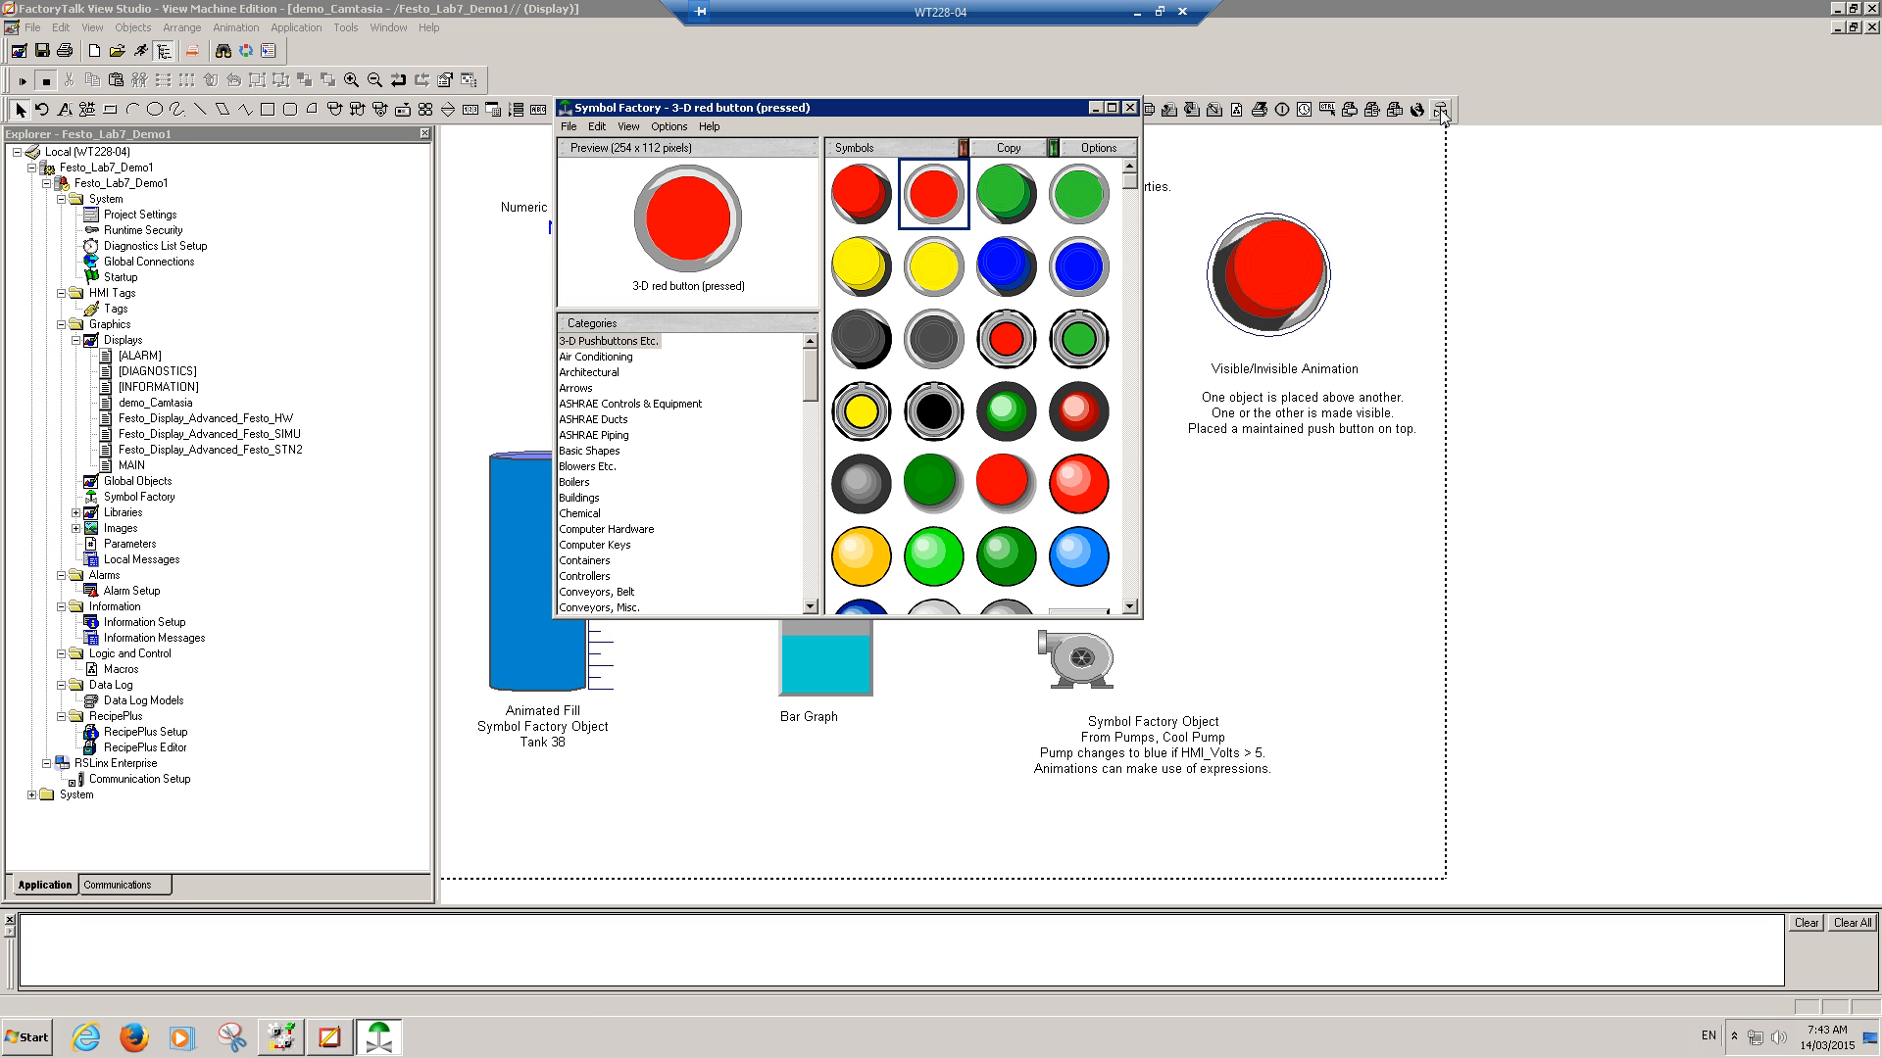
drag(811, 364, 814, 588)
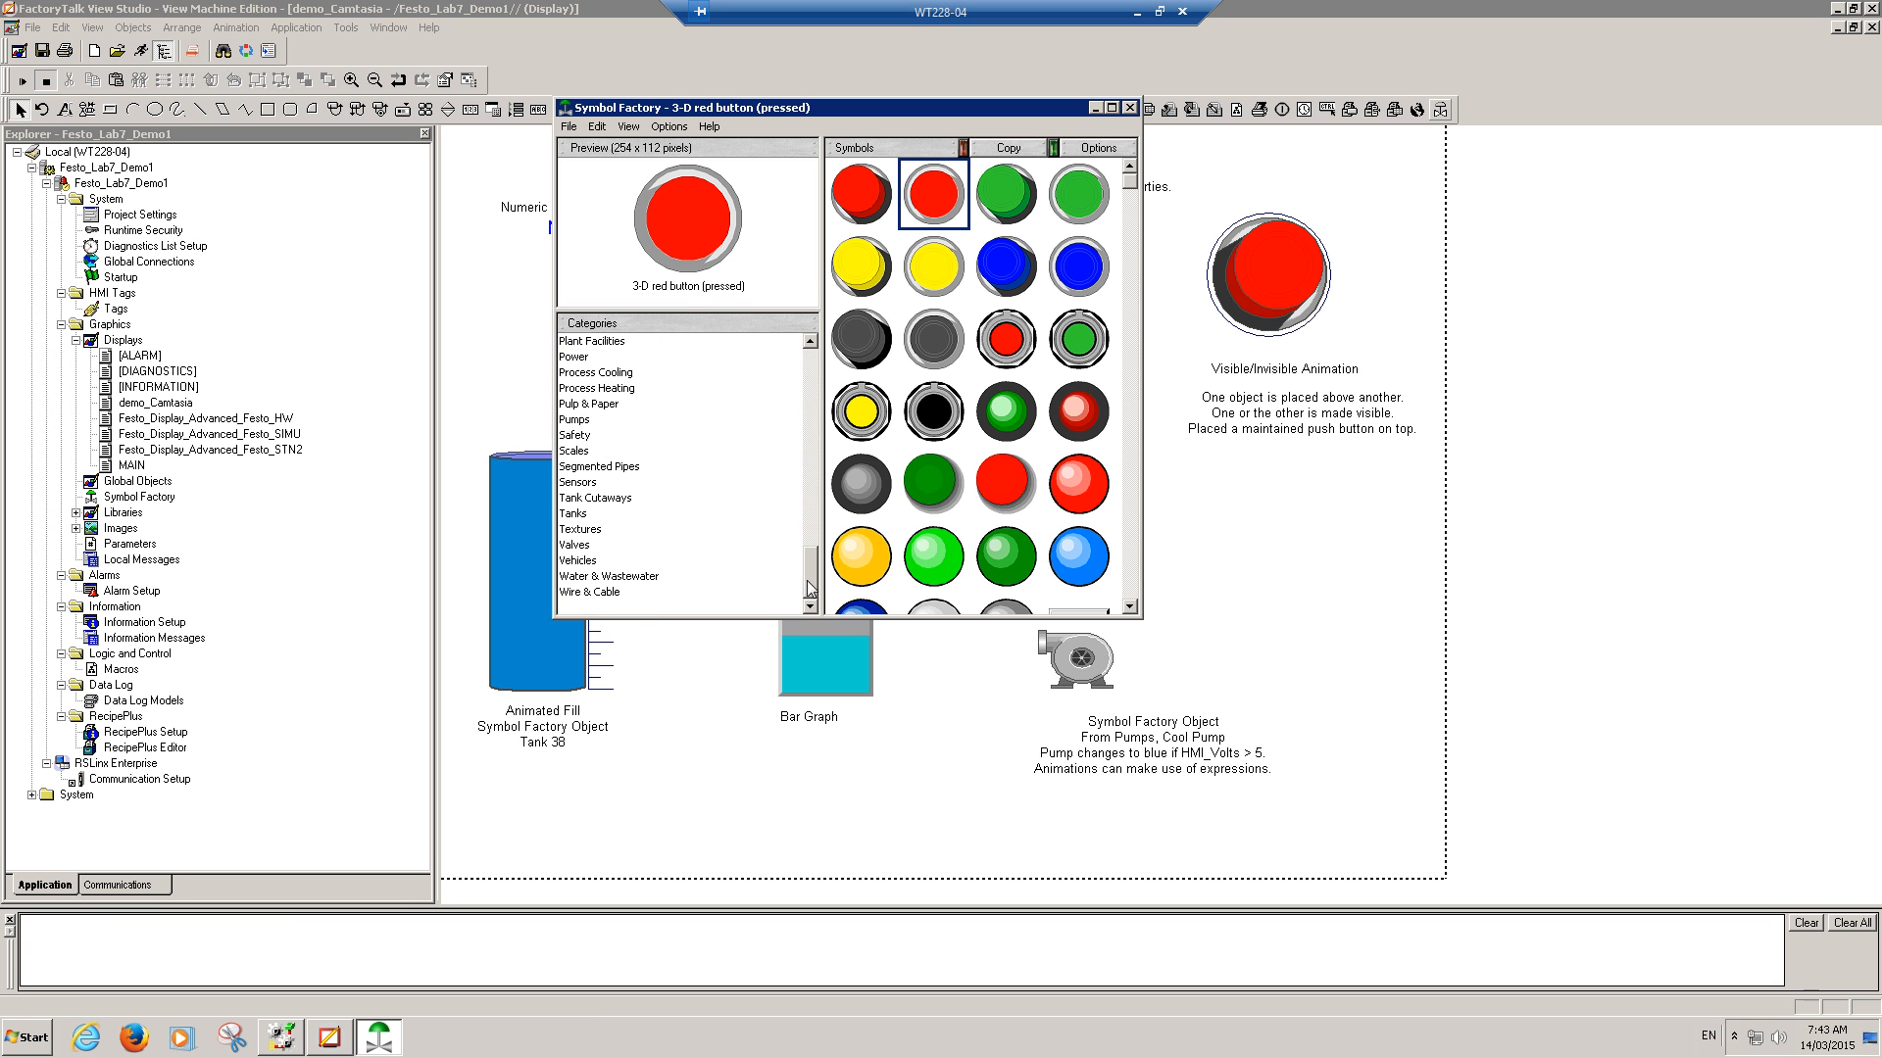
click(574, 514)
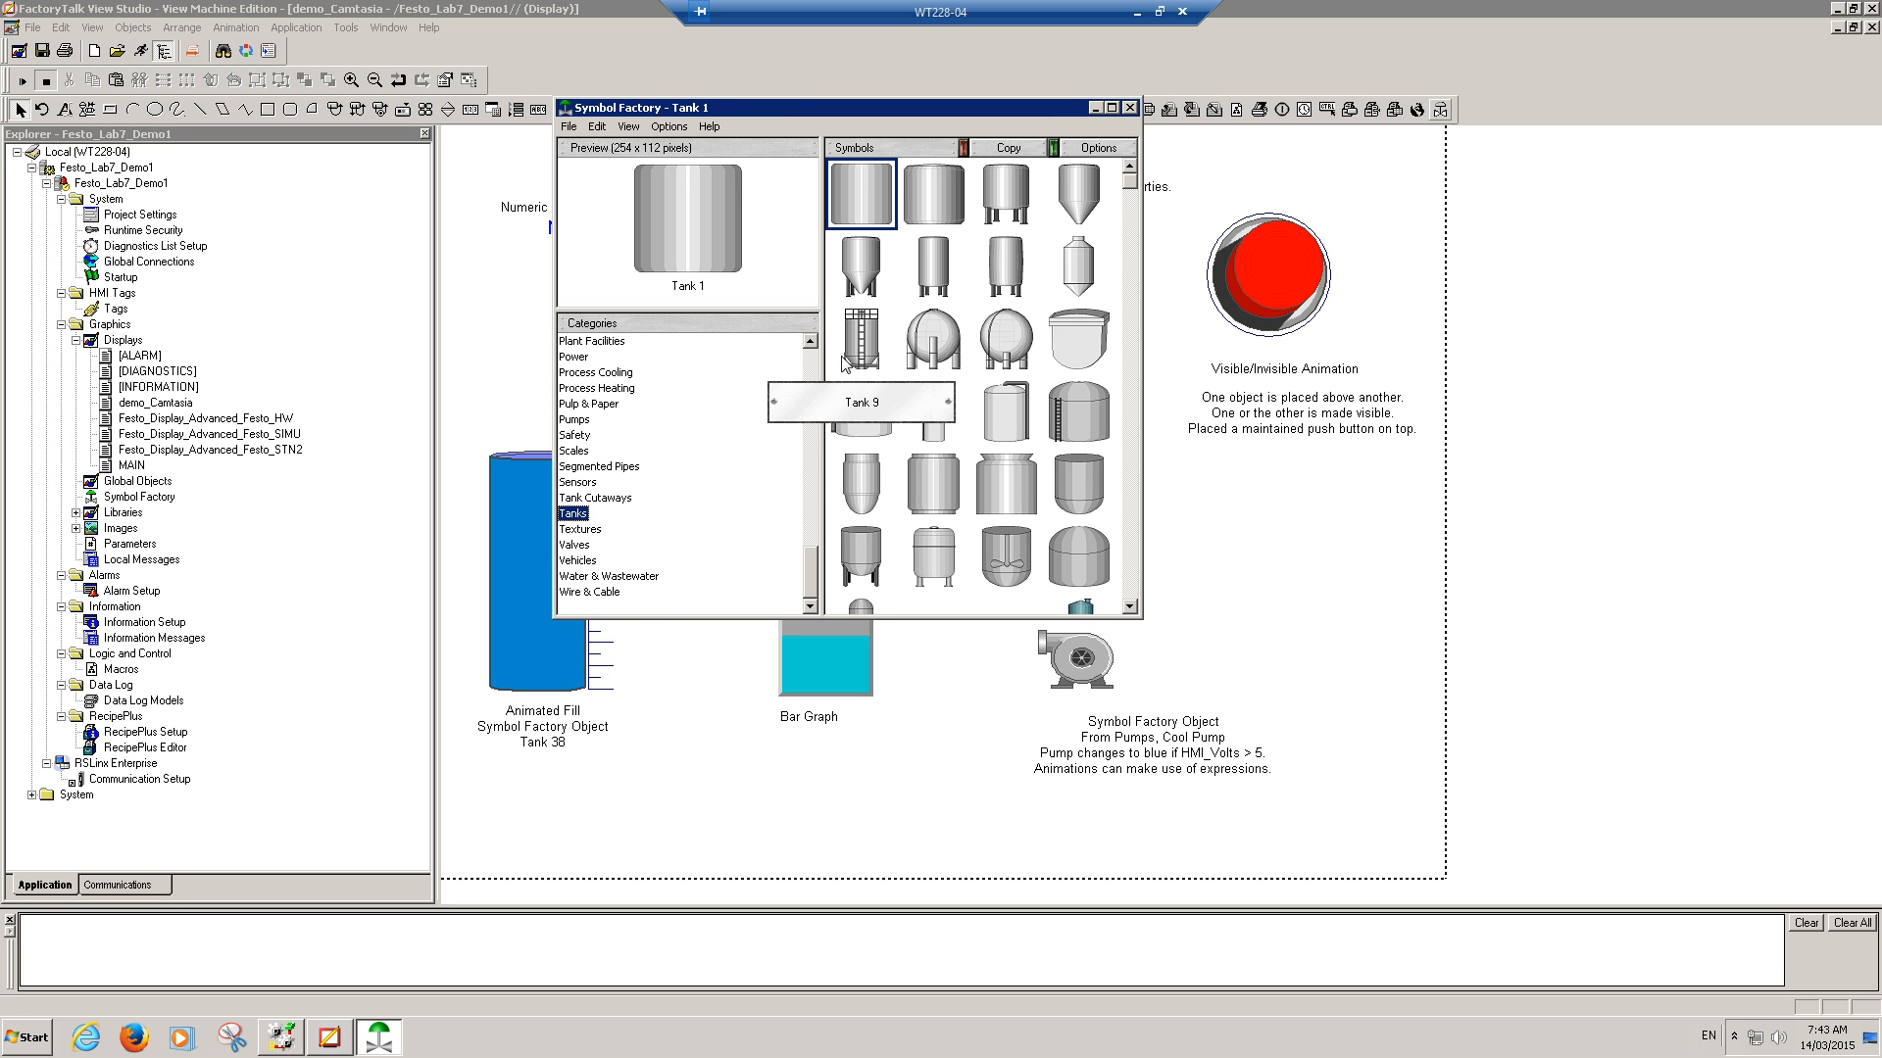
click(1132, 566)
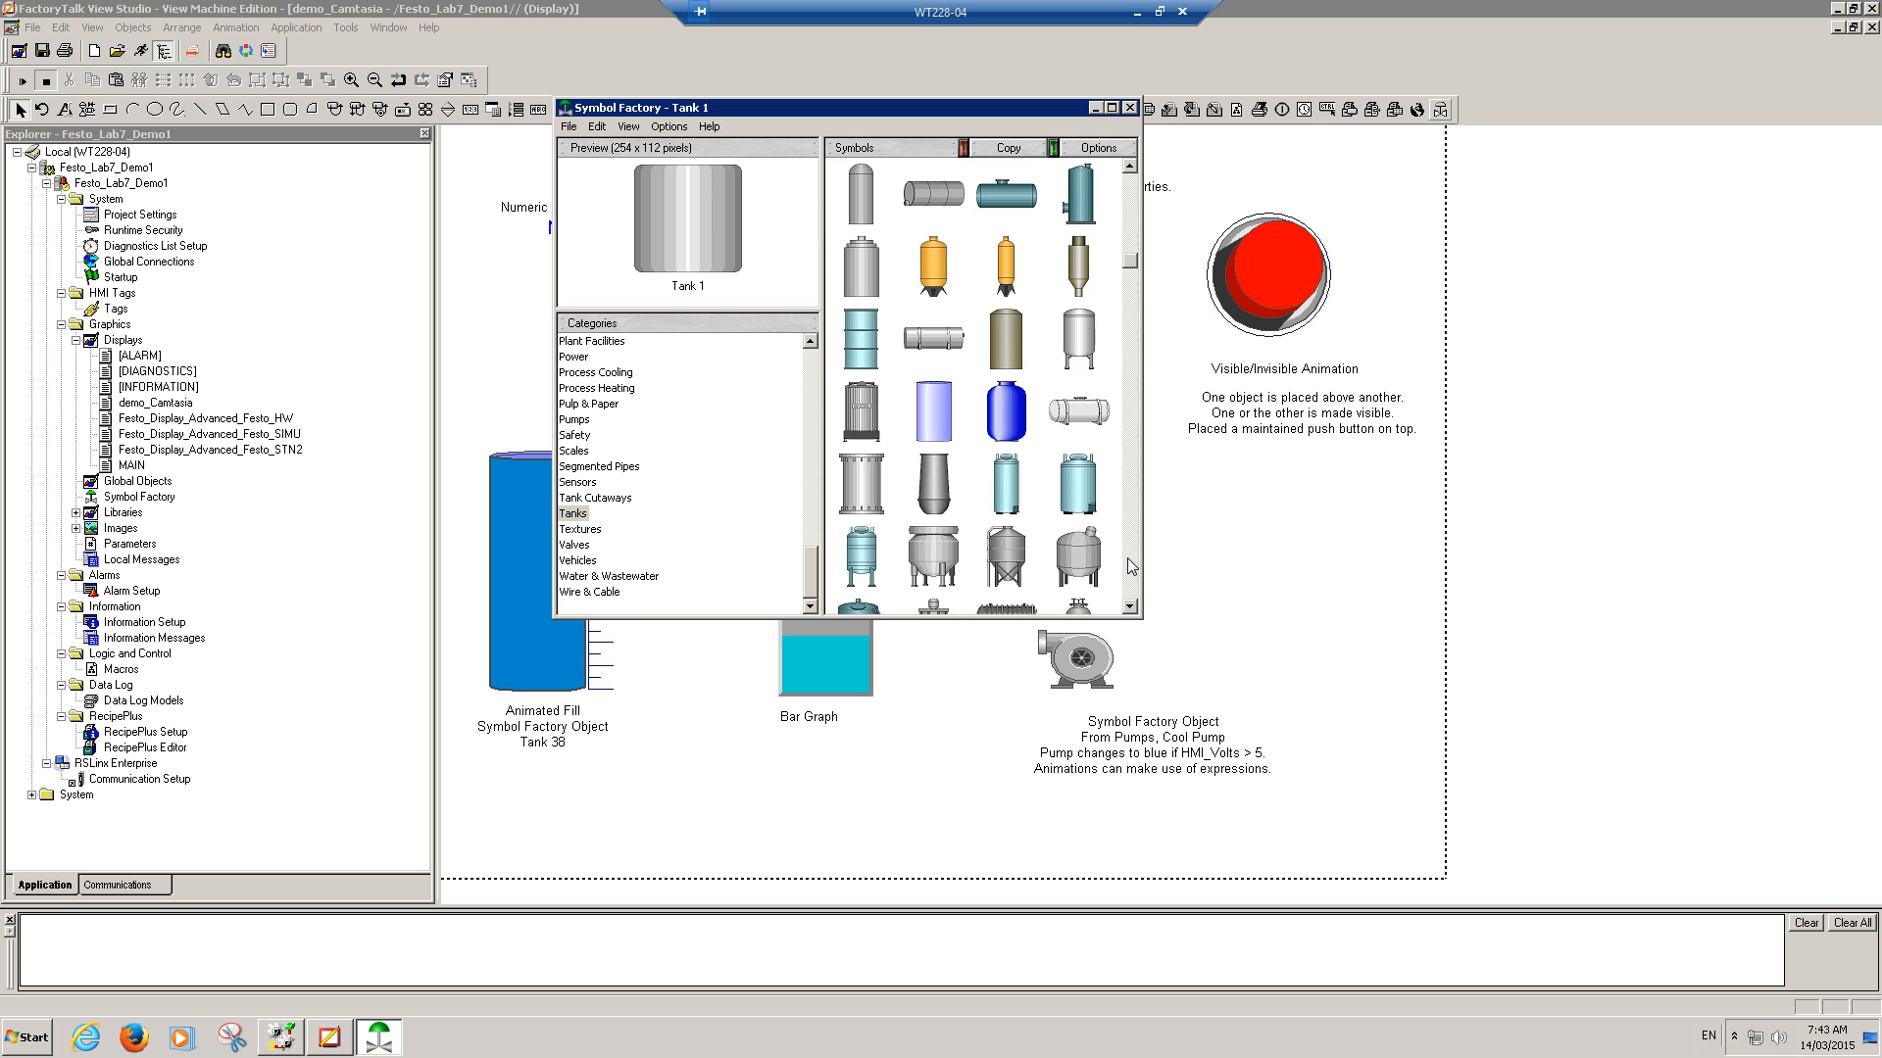
click(933, 410)
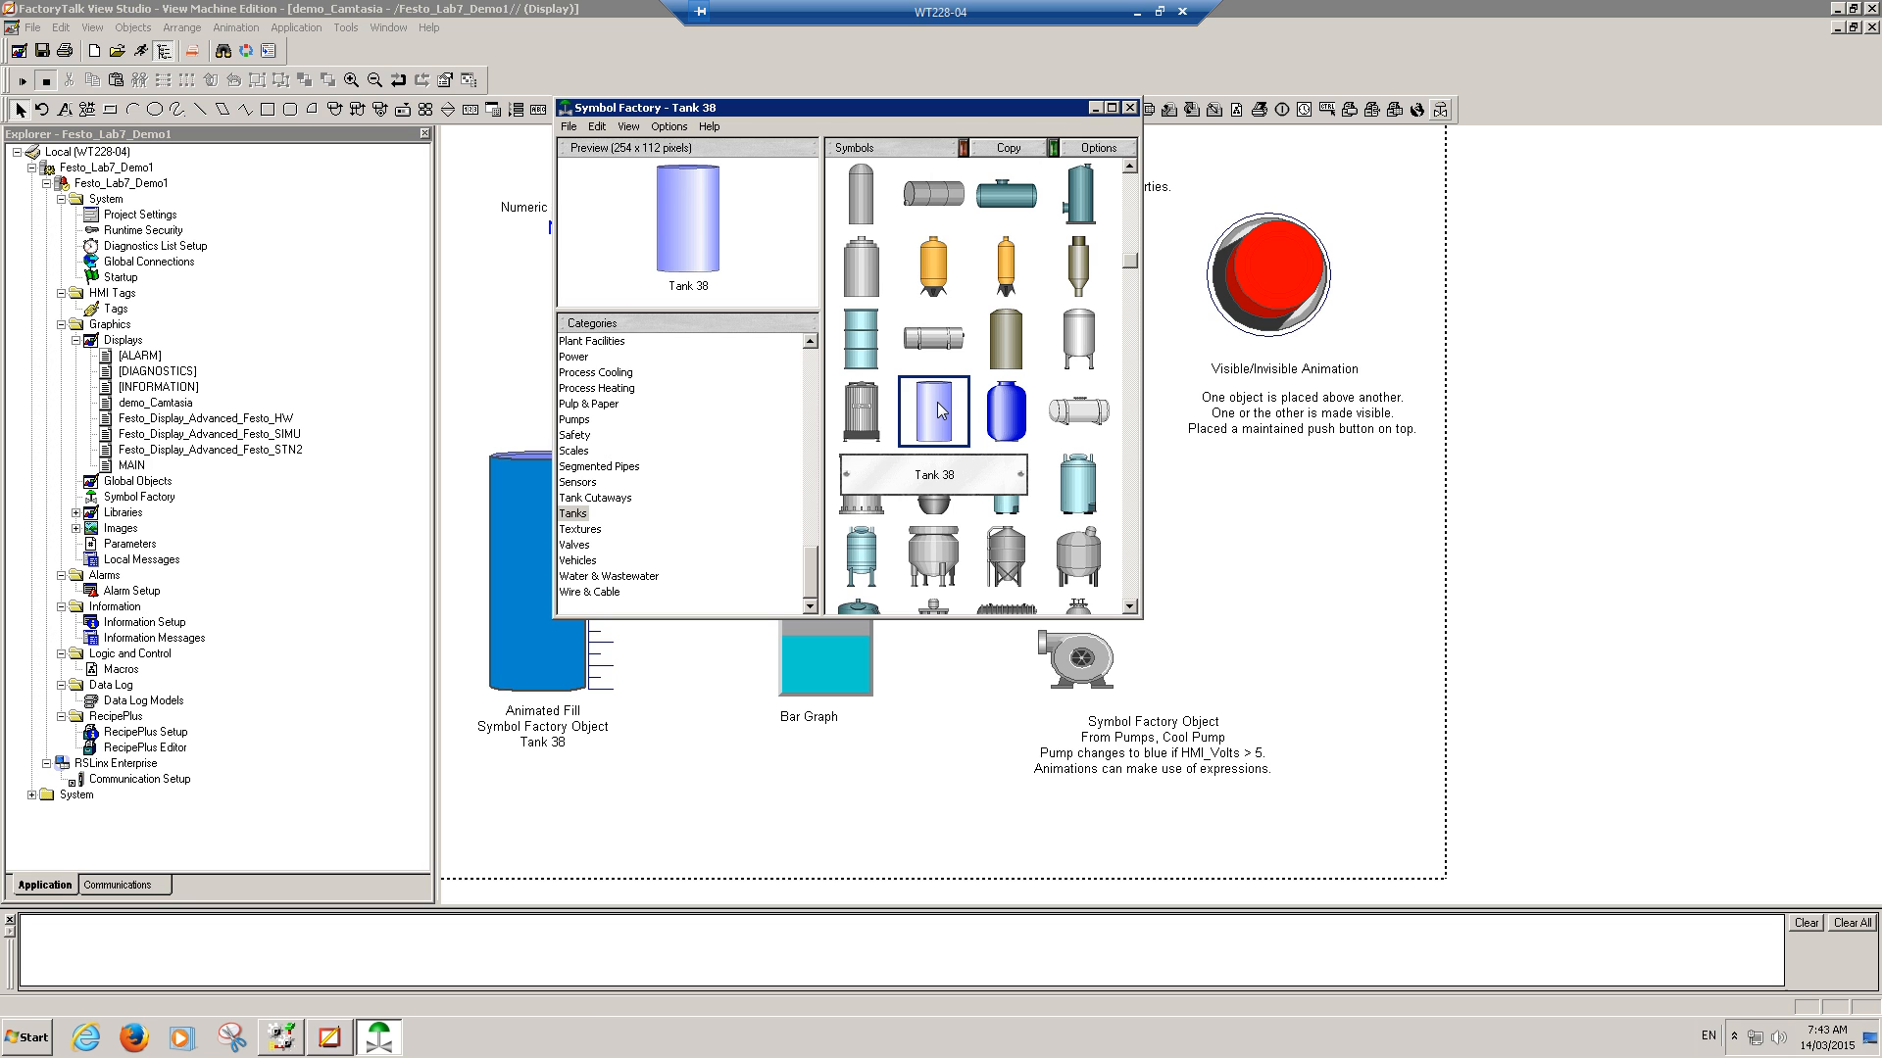
click(1007, 149)
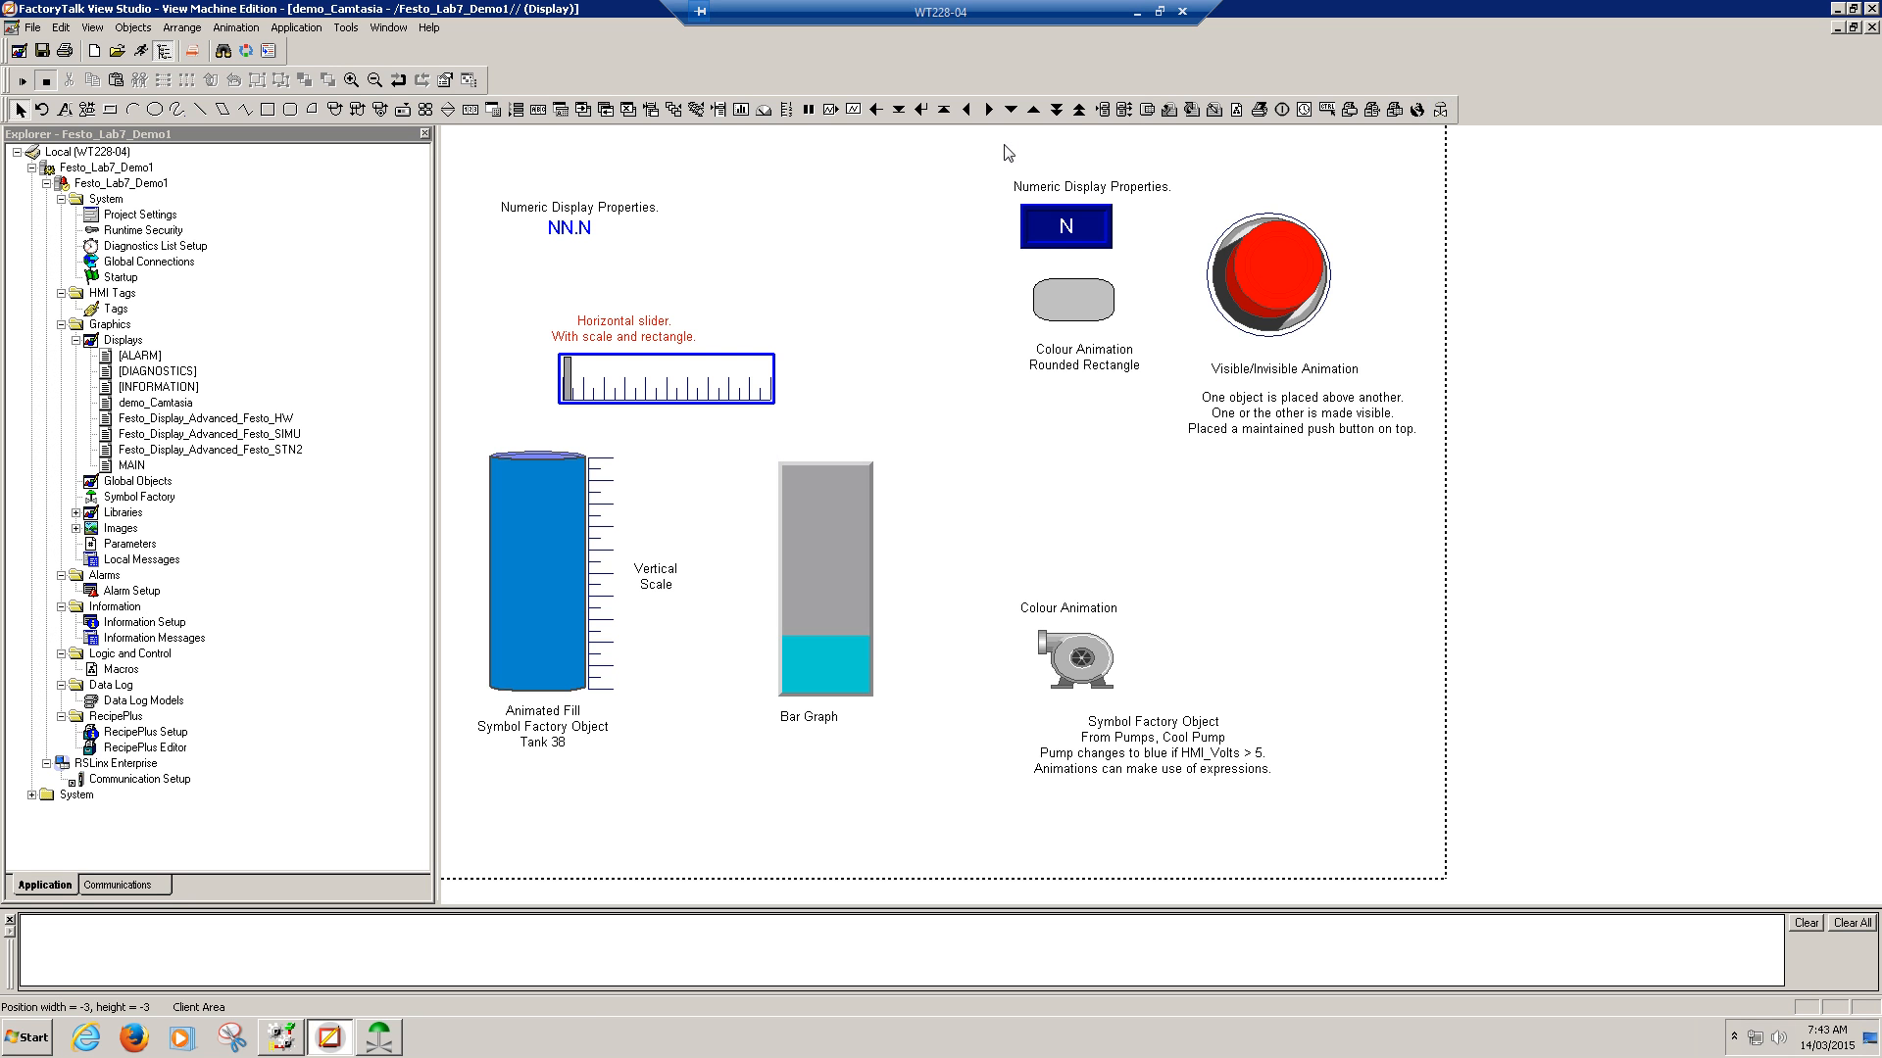
Step: Paste the copied tank symbol into the display and delete the pasted copy
right_click(1221, 512)
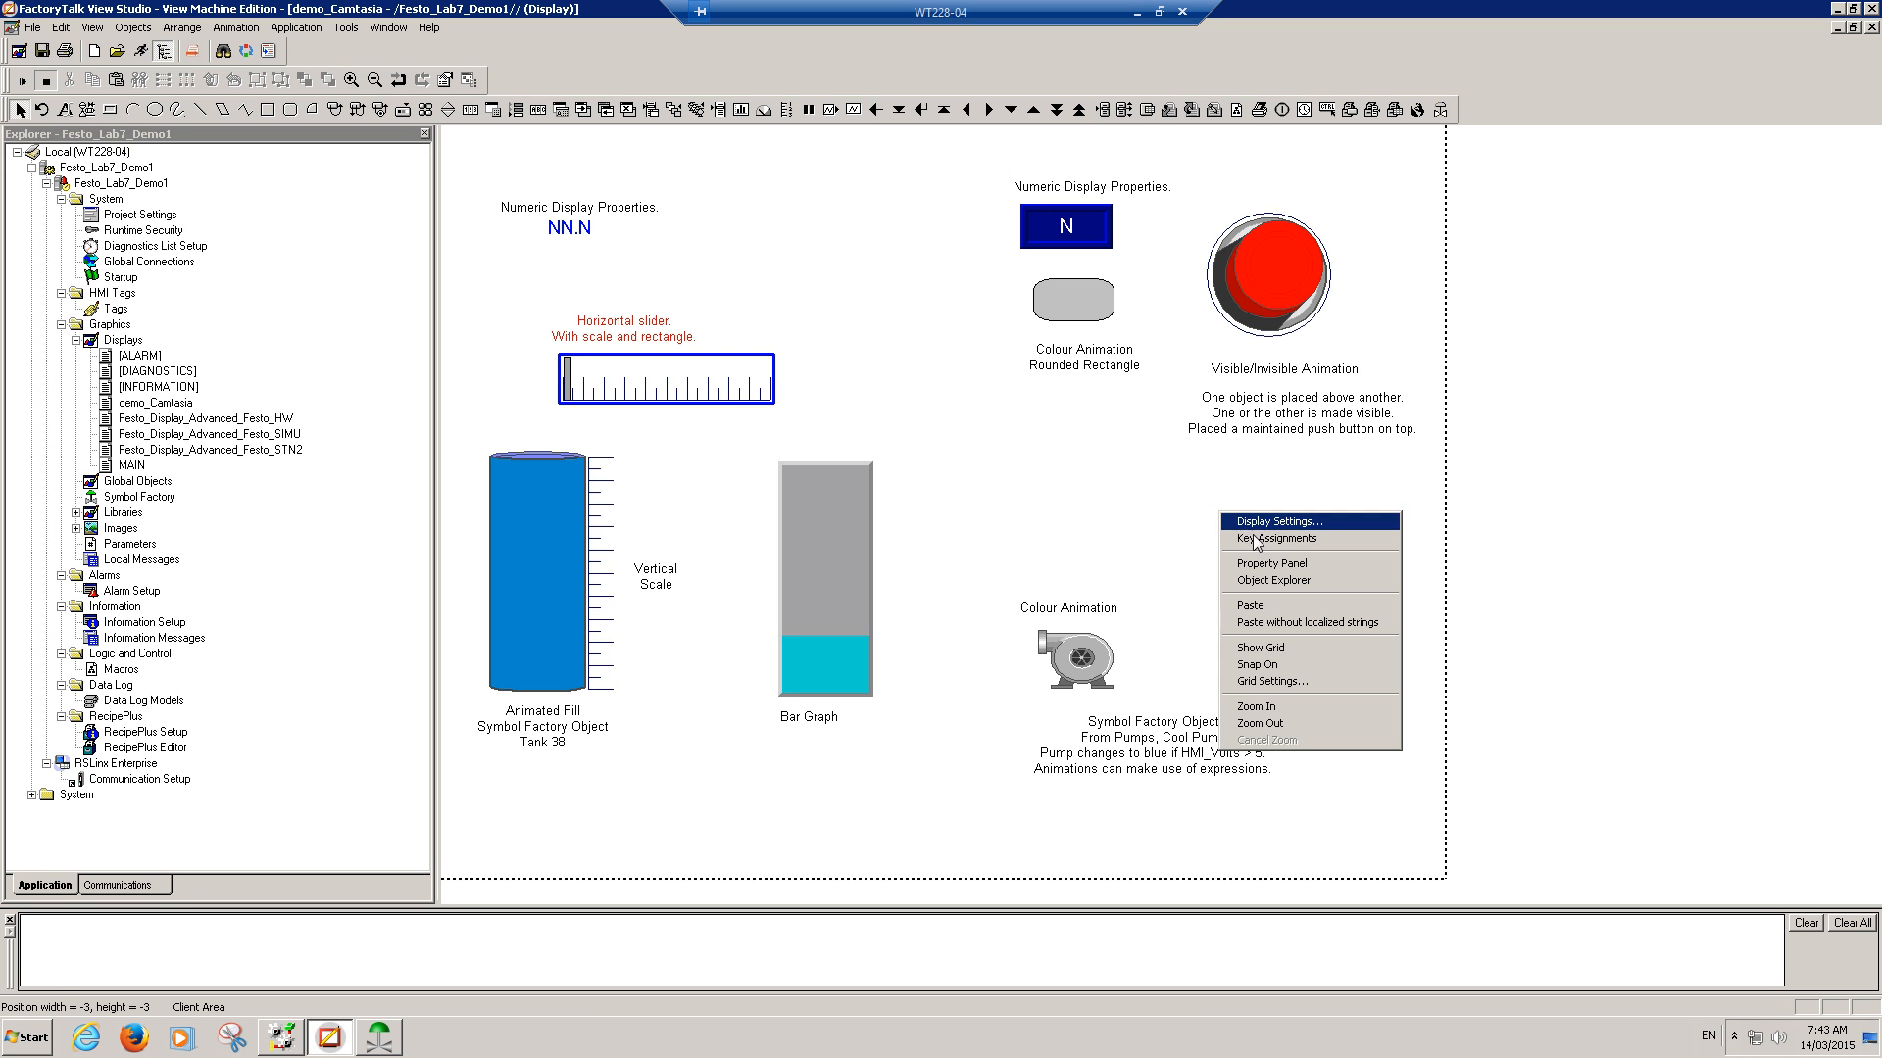
click(1280, 607)
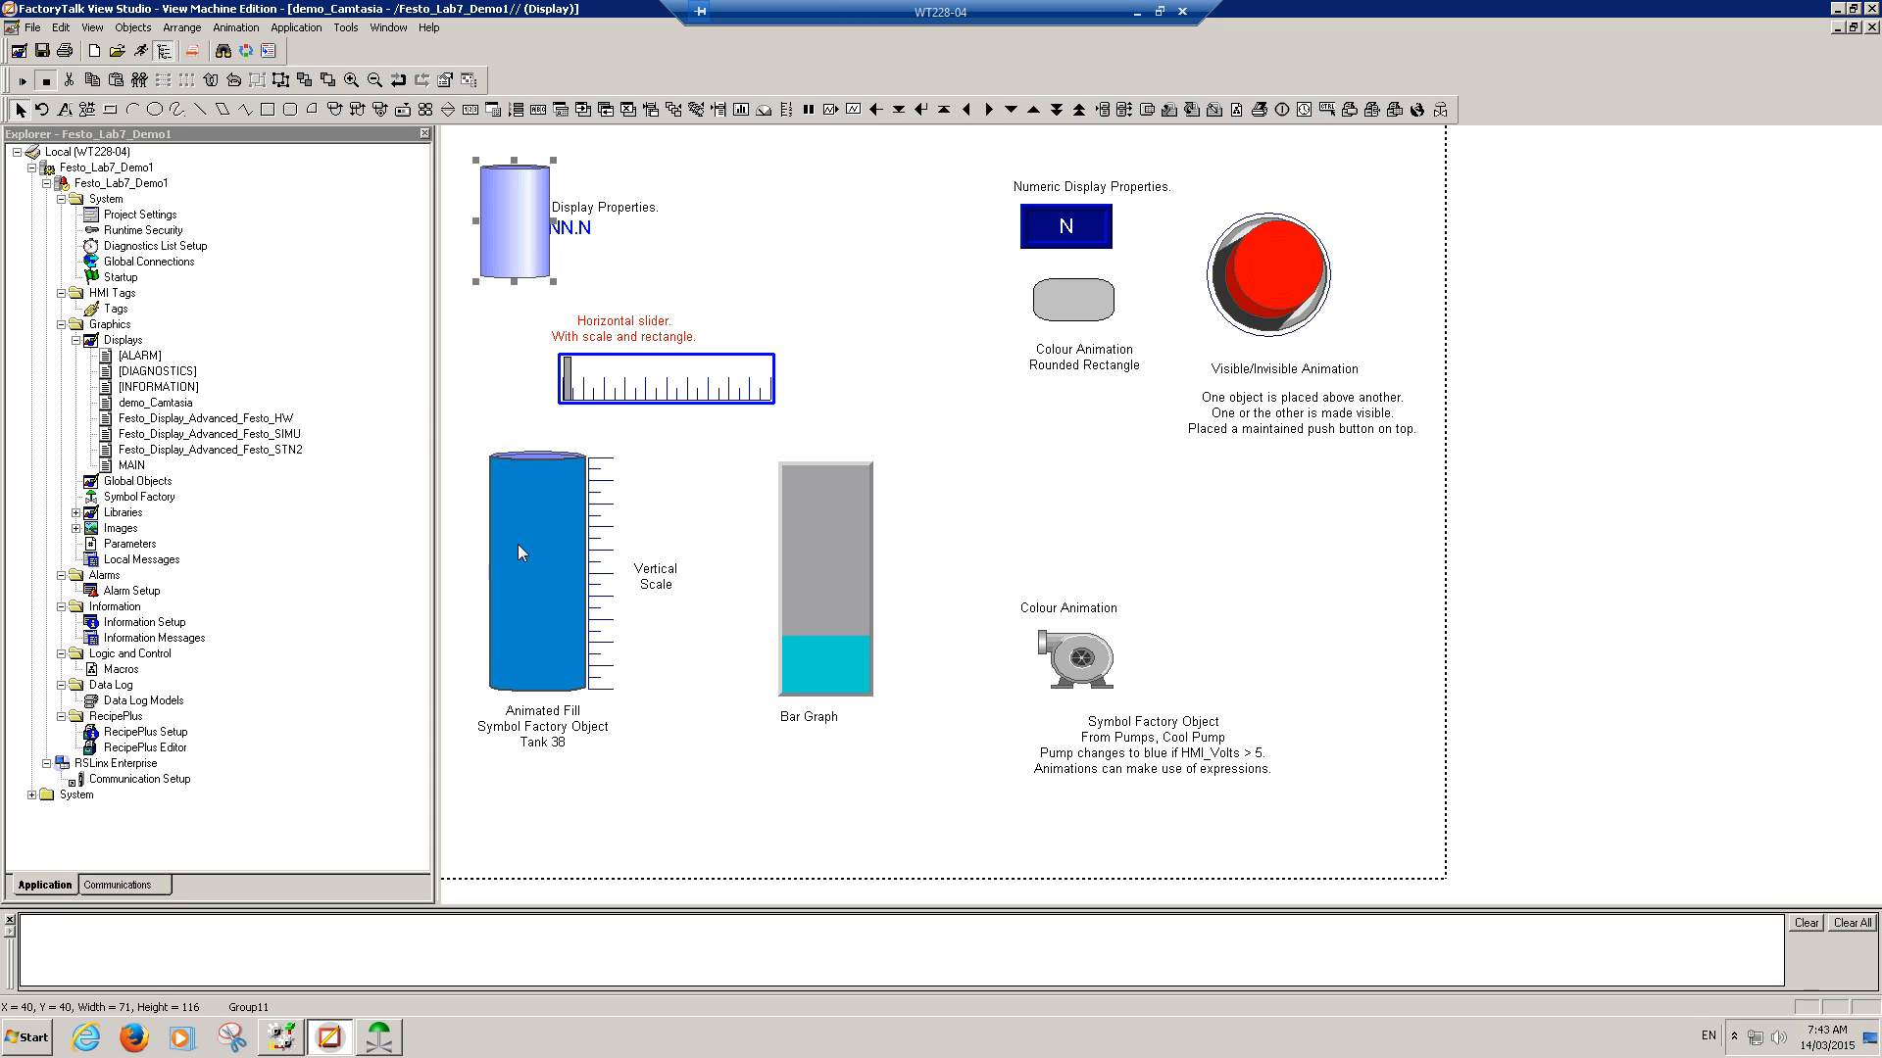
key(Delete)
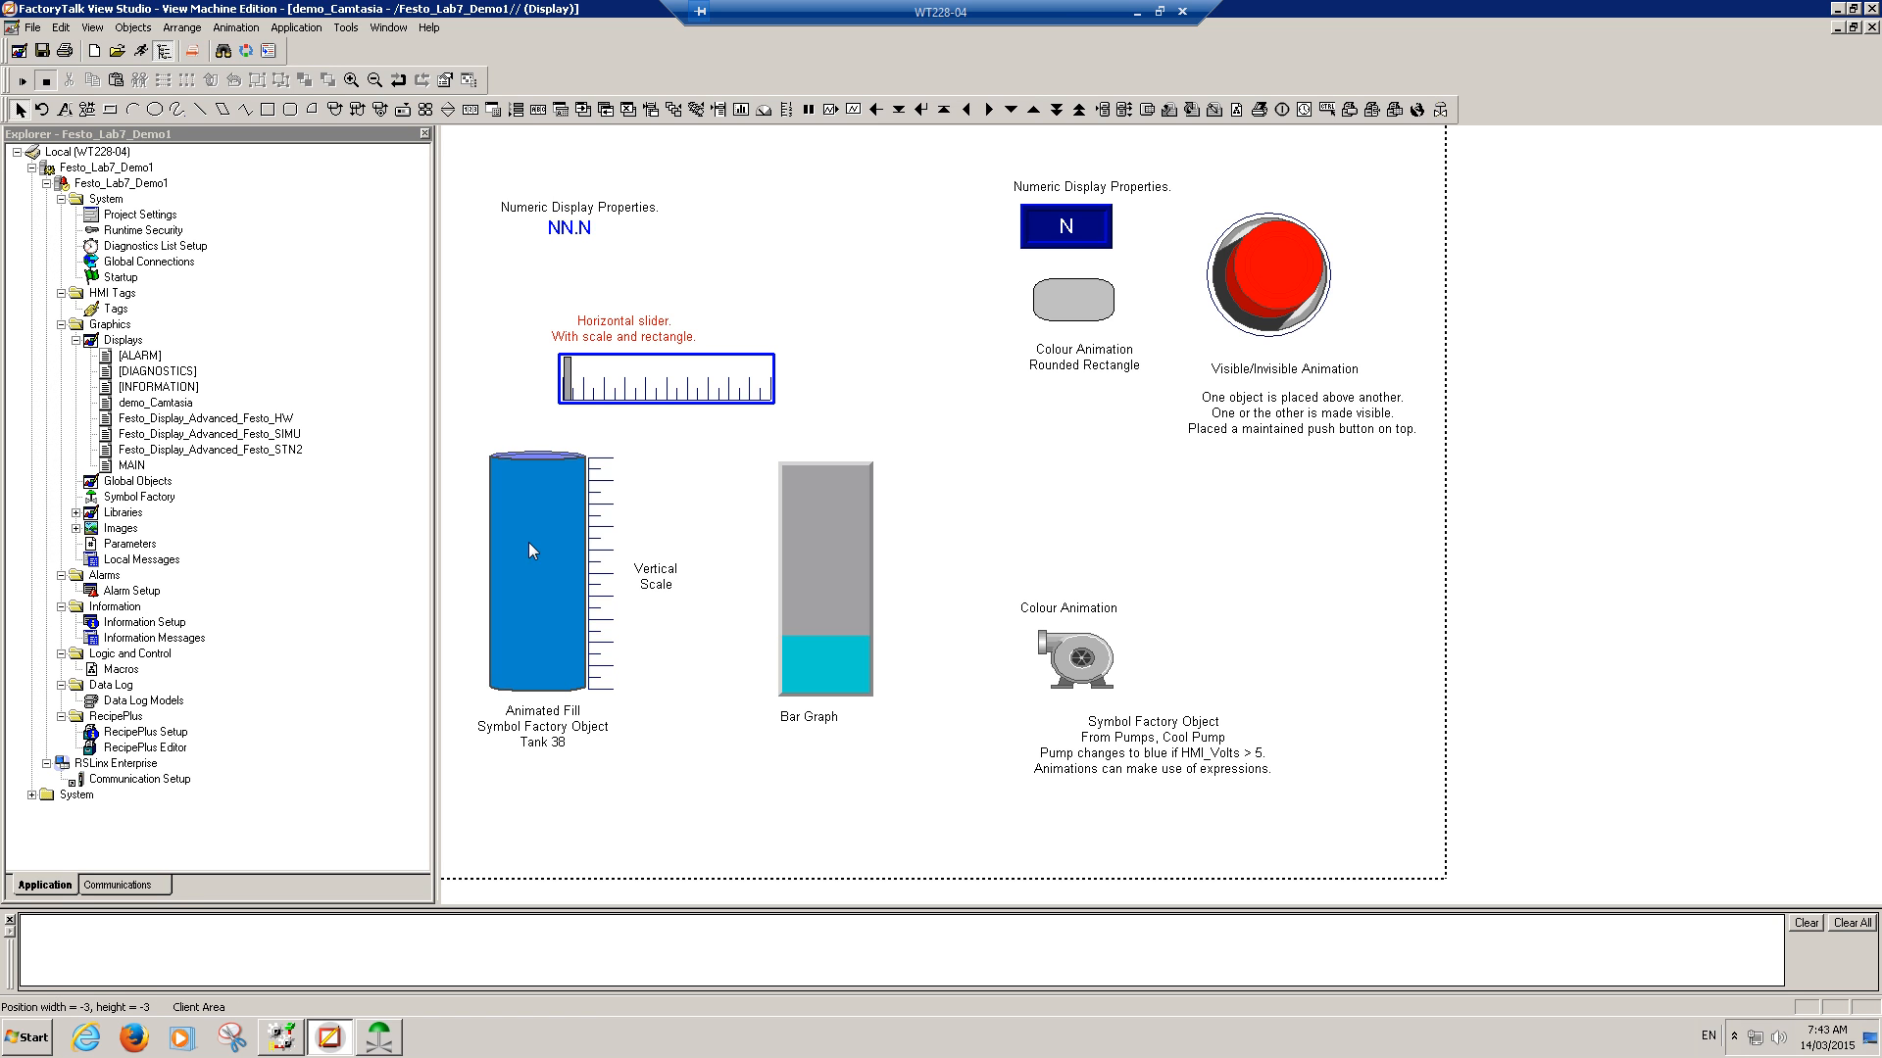
Step: Review the blue tank's Fill animation, including its expression, constant range, fill percentages and direction
click(551, 527)
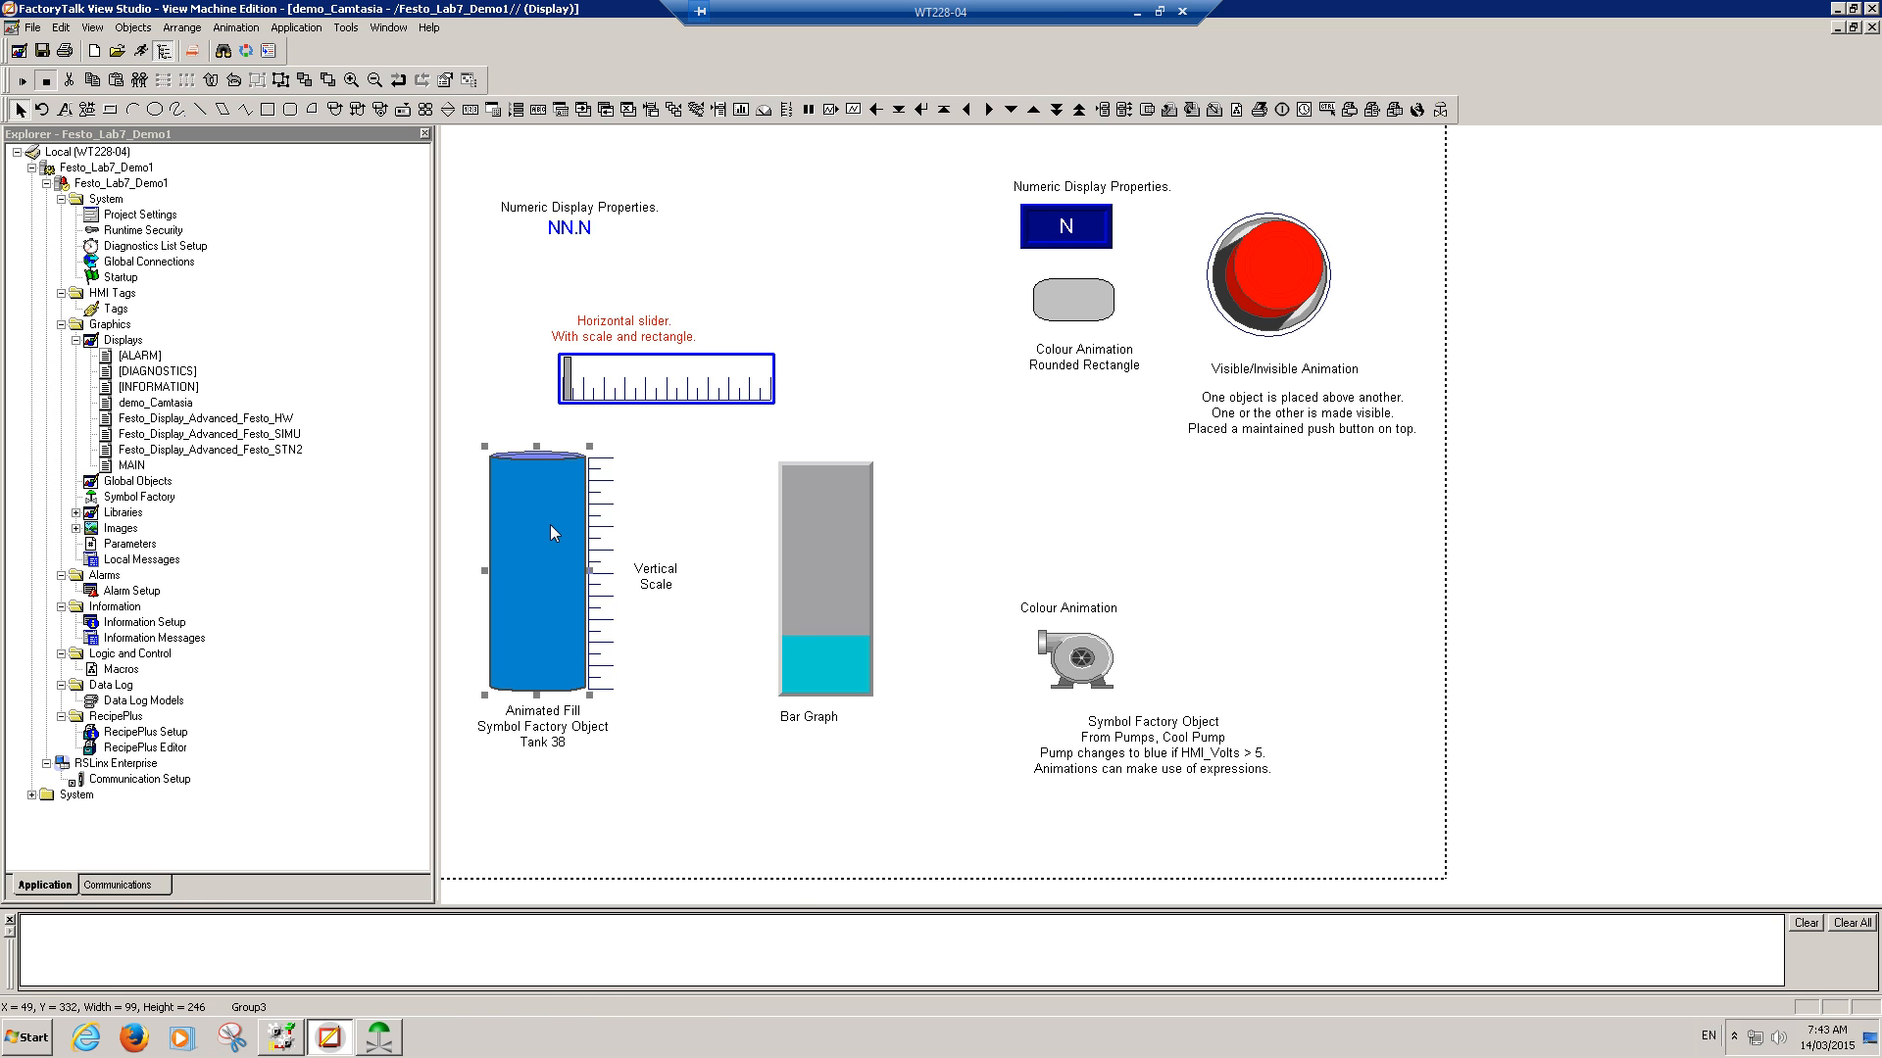
right_click(550, 525)
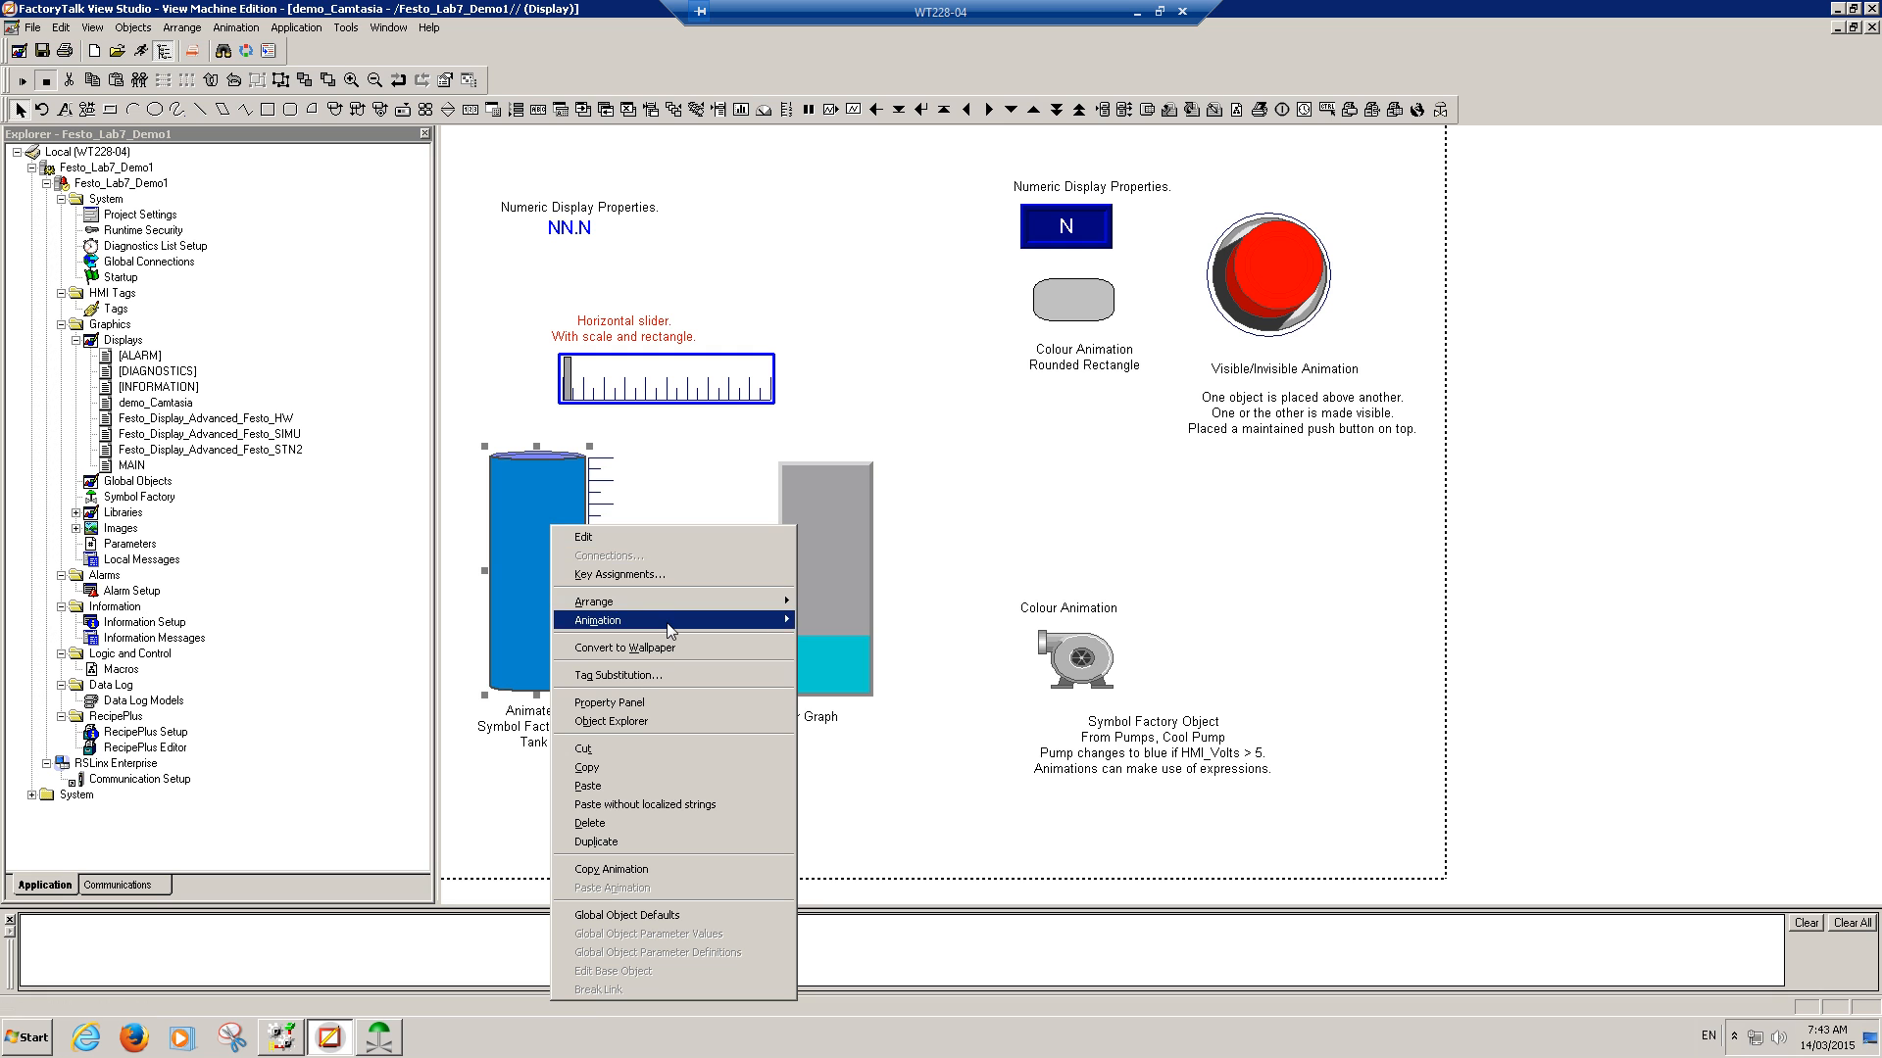
mouse_move(666, 622)
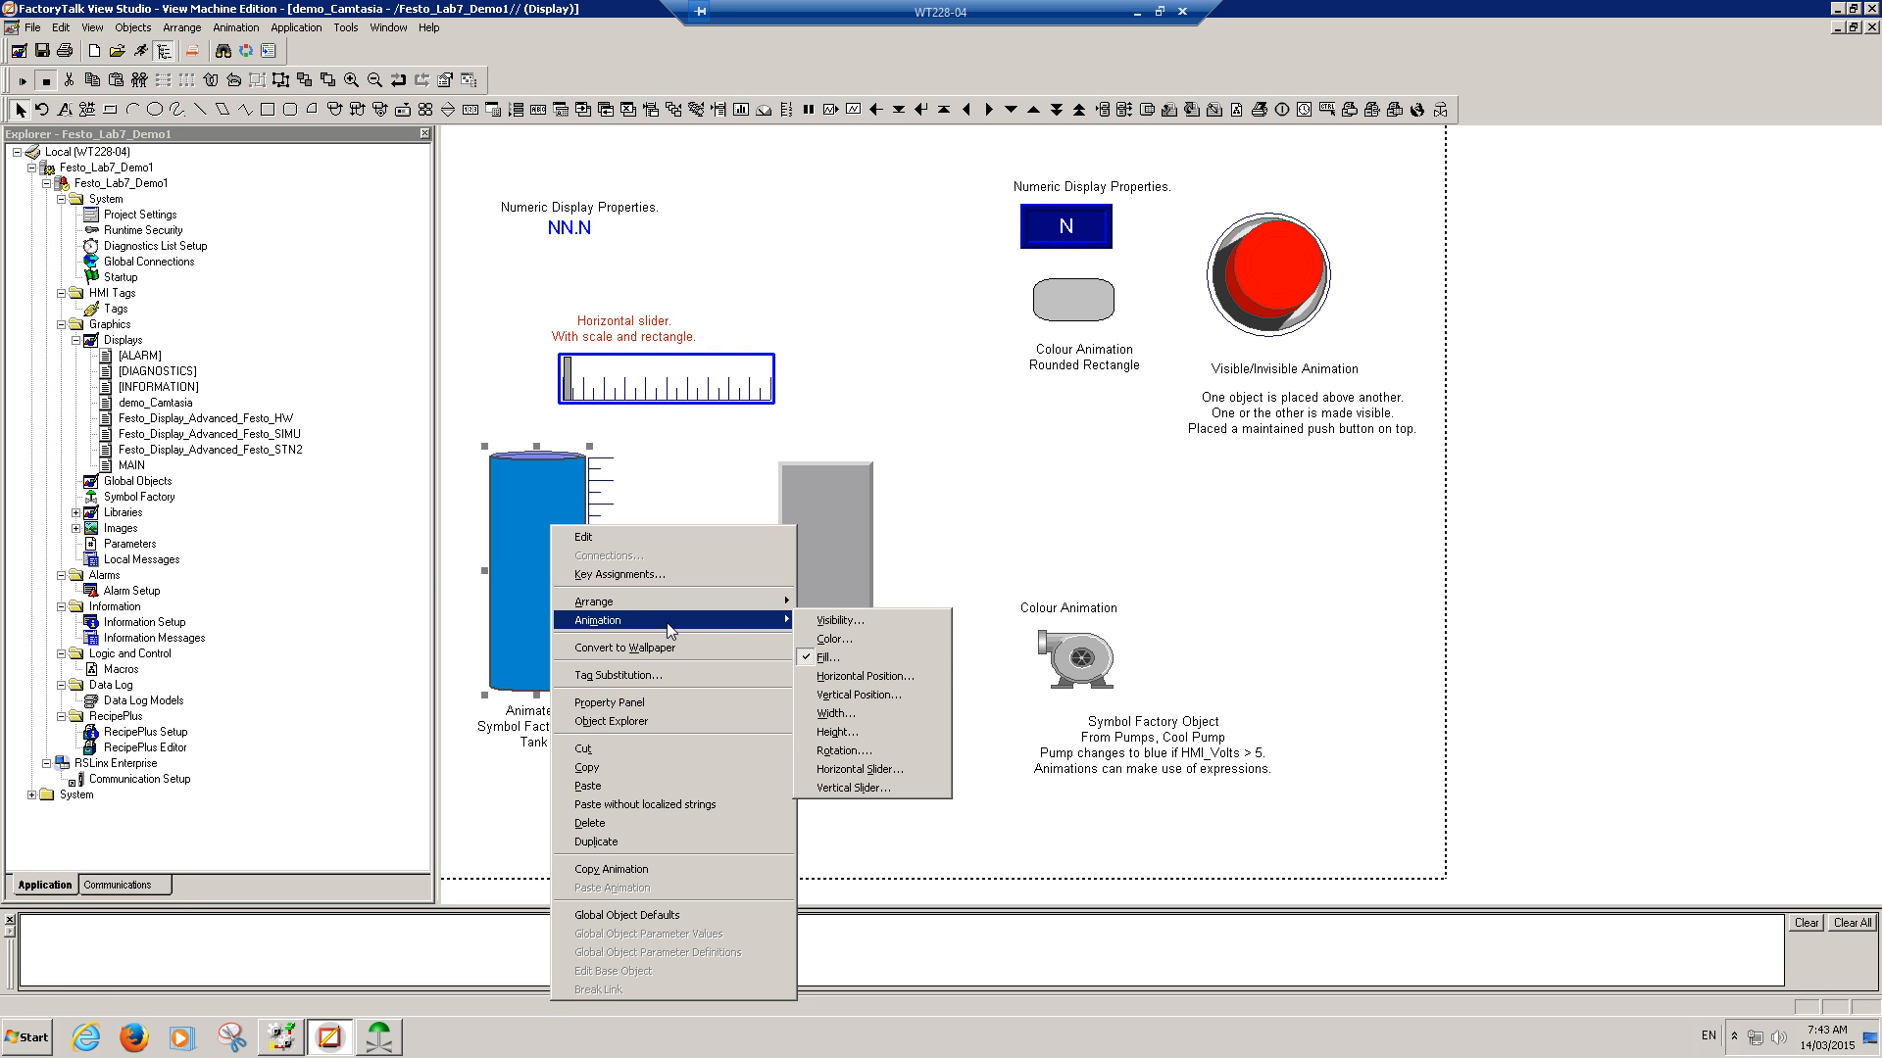
click(851, 657)
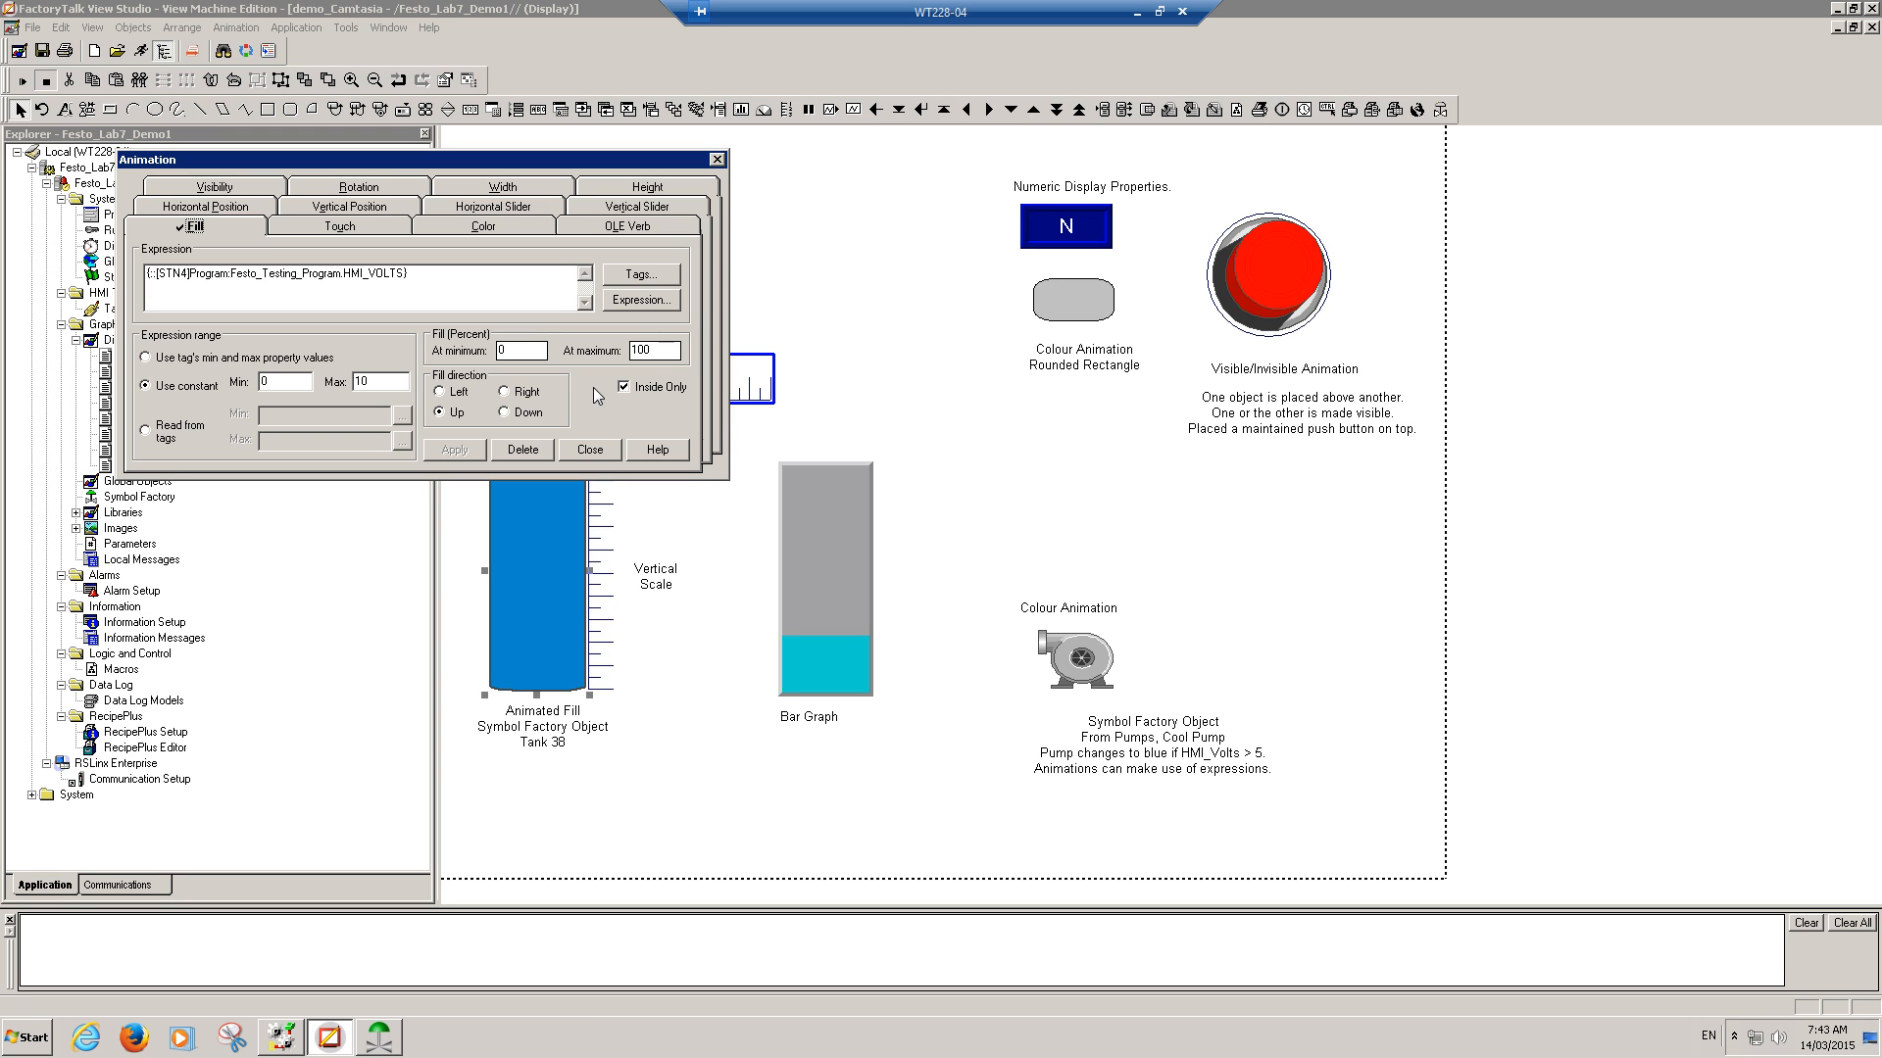
click(588, 451)
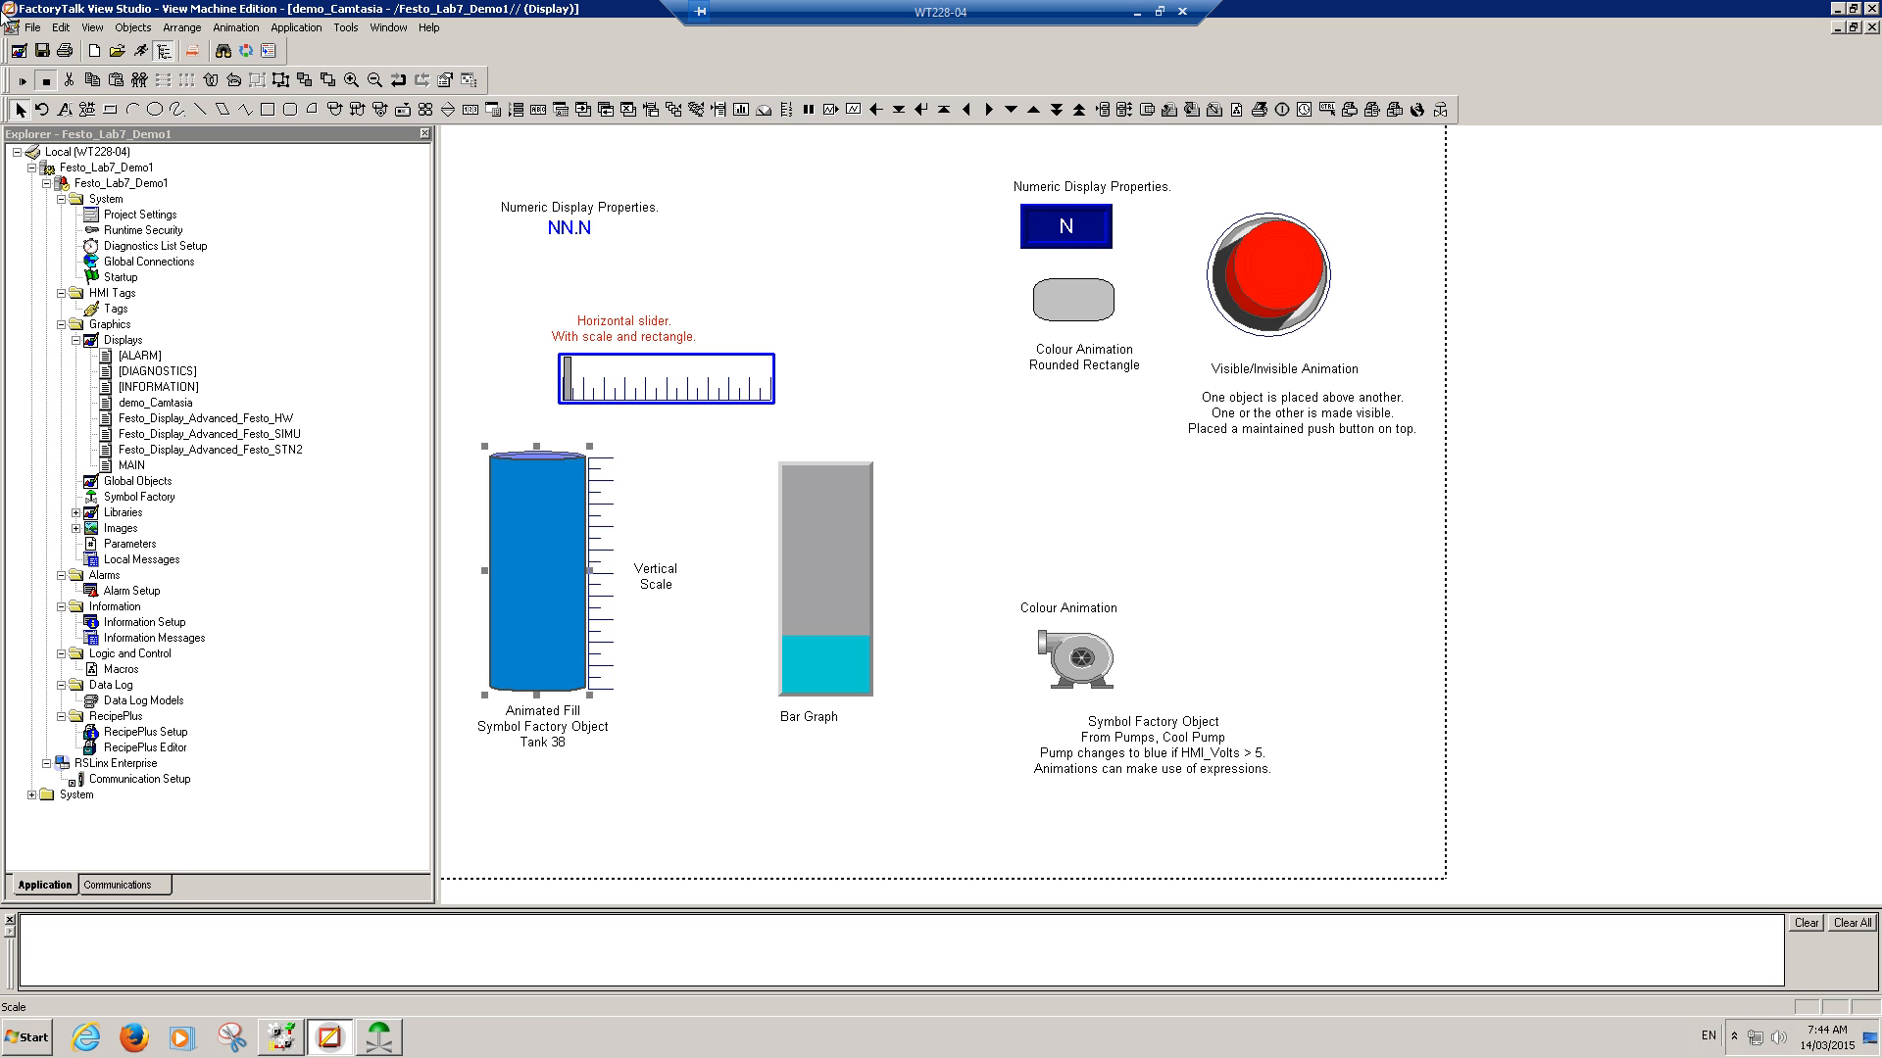
Step: Test run the display and slide the handle down to about 5.3 to check the tank fill and pump color
click(22, 82)
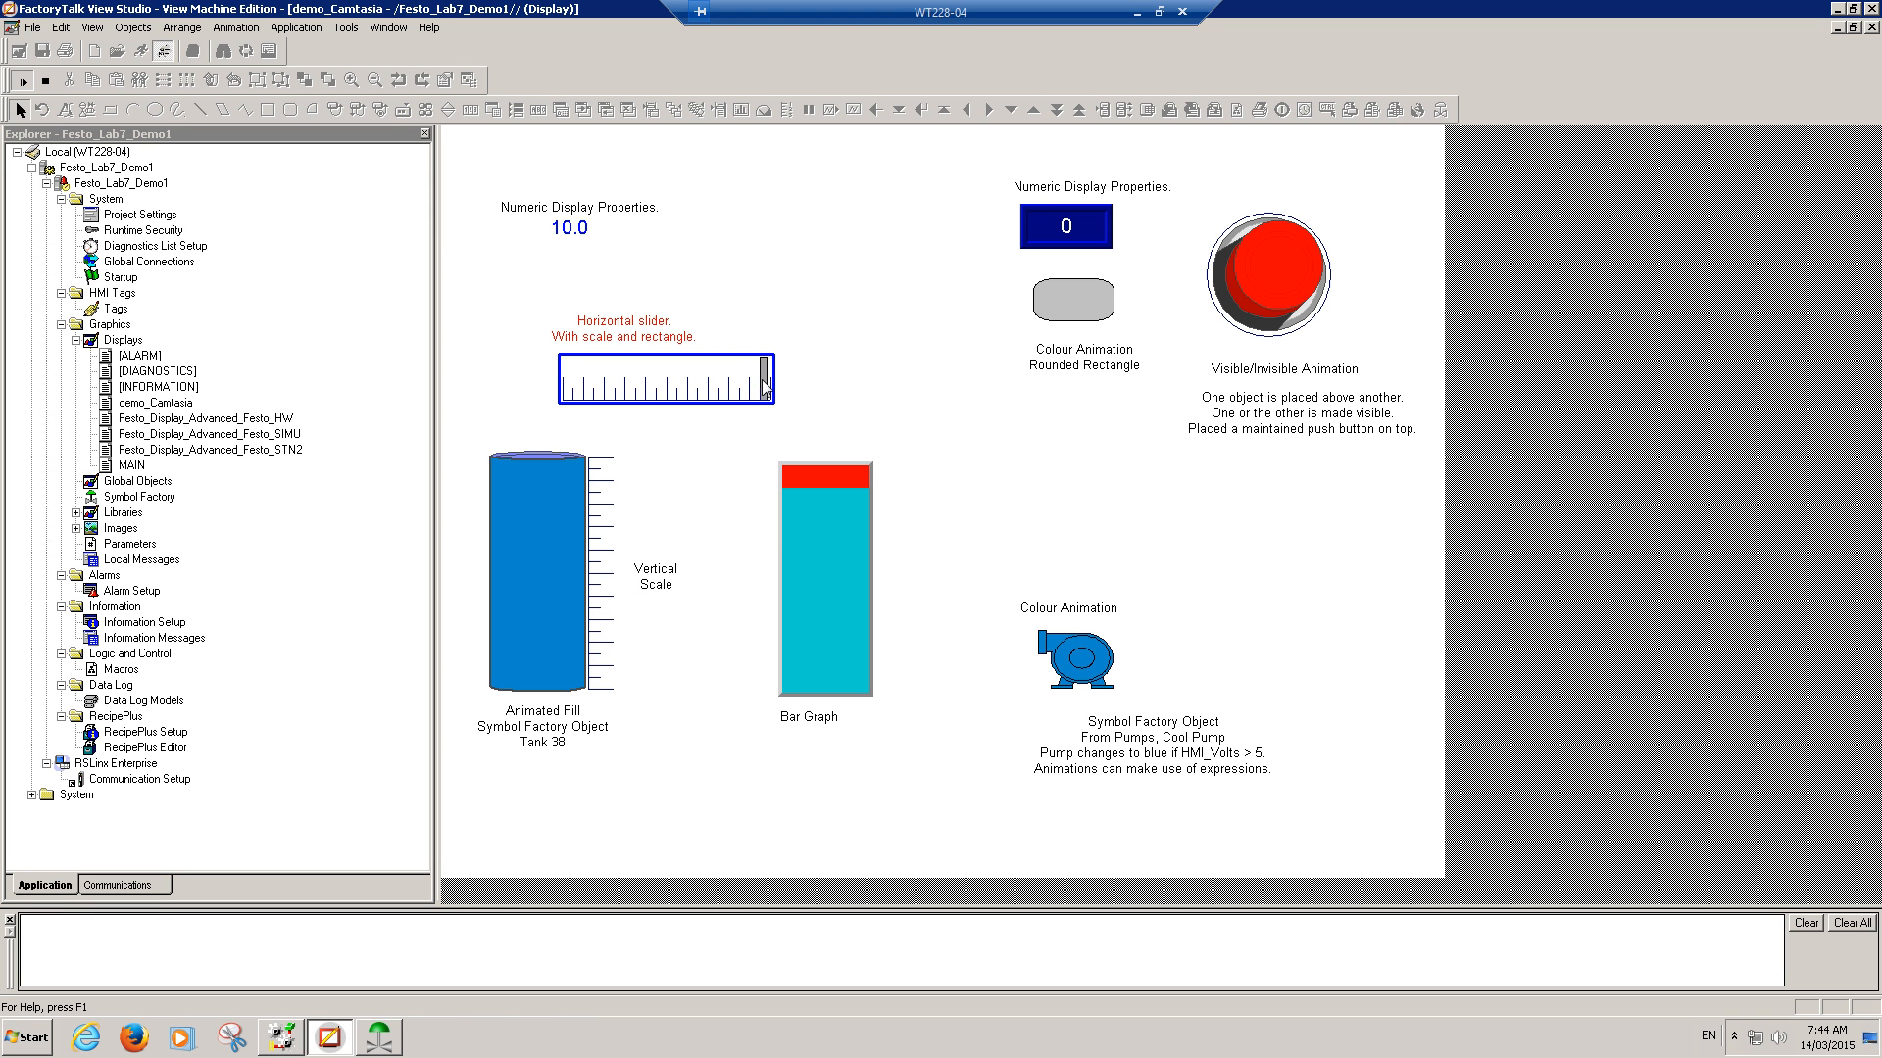
drag(763, 388, 692, 412)
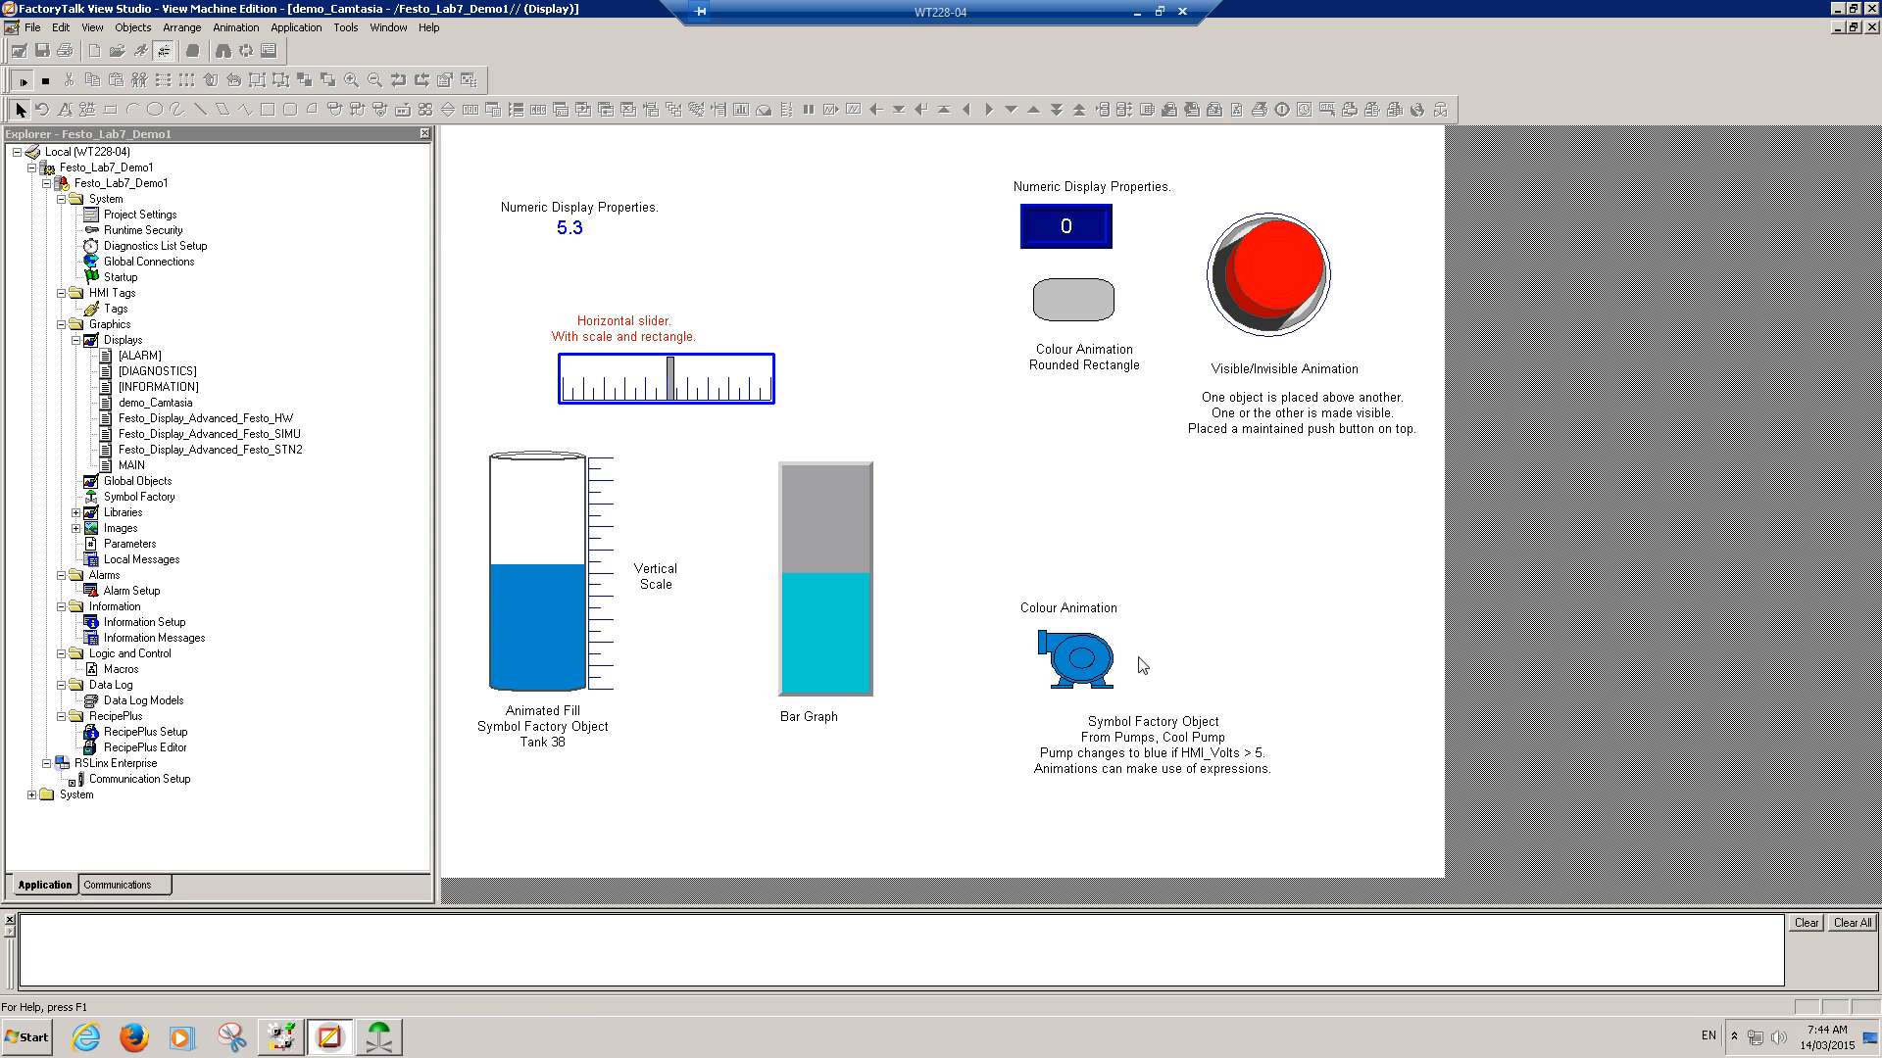
click(45, 84)
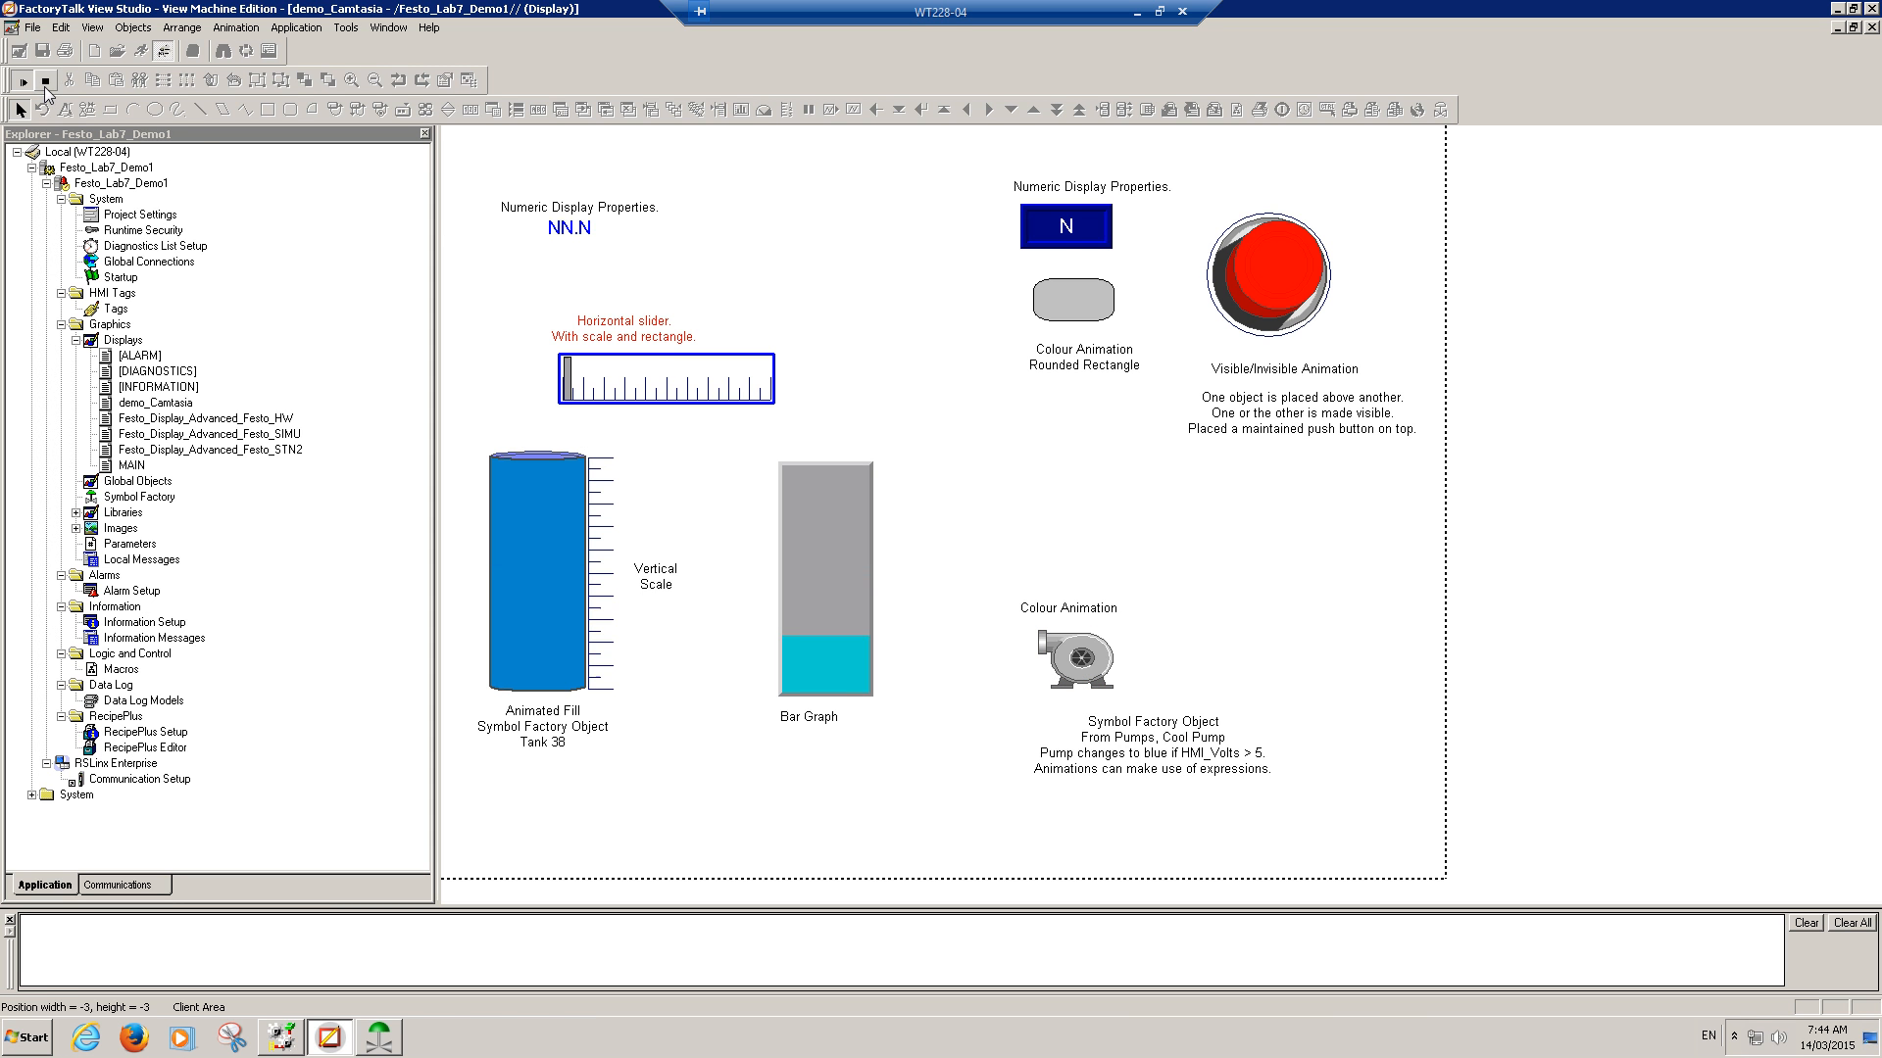
Step: Review the pump's Color animation, including its HMI_VOLTS expression in the Expression Editor and the colors for values 0 and 1
click(1081, 663)
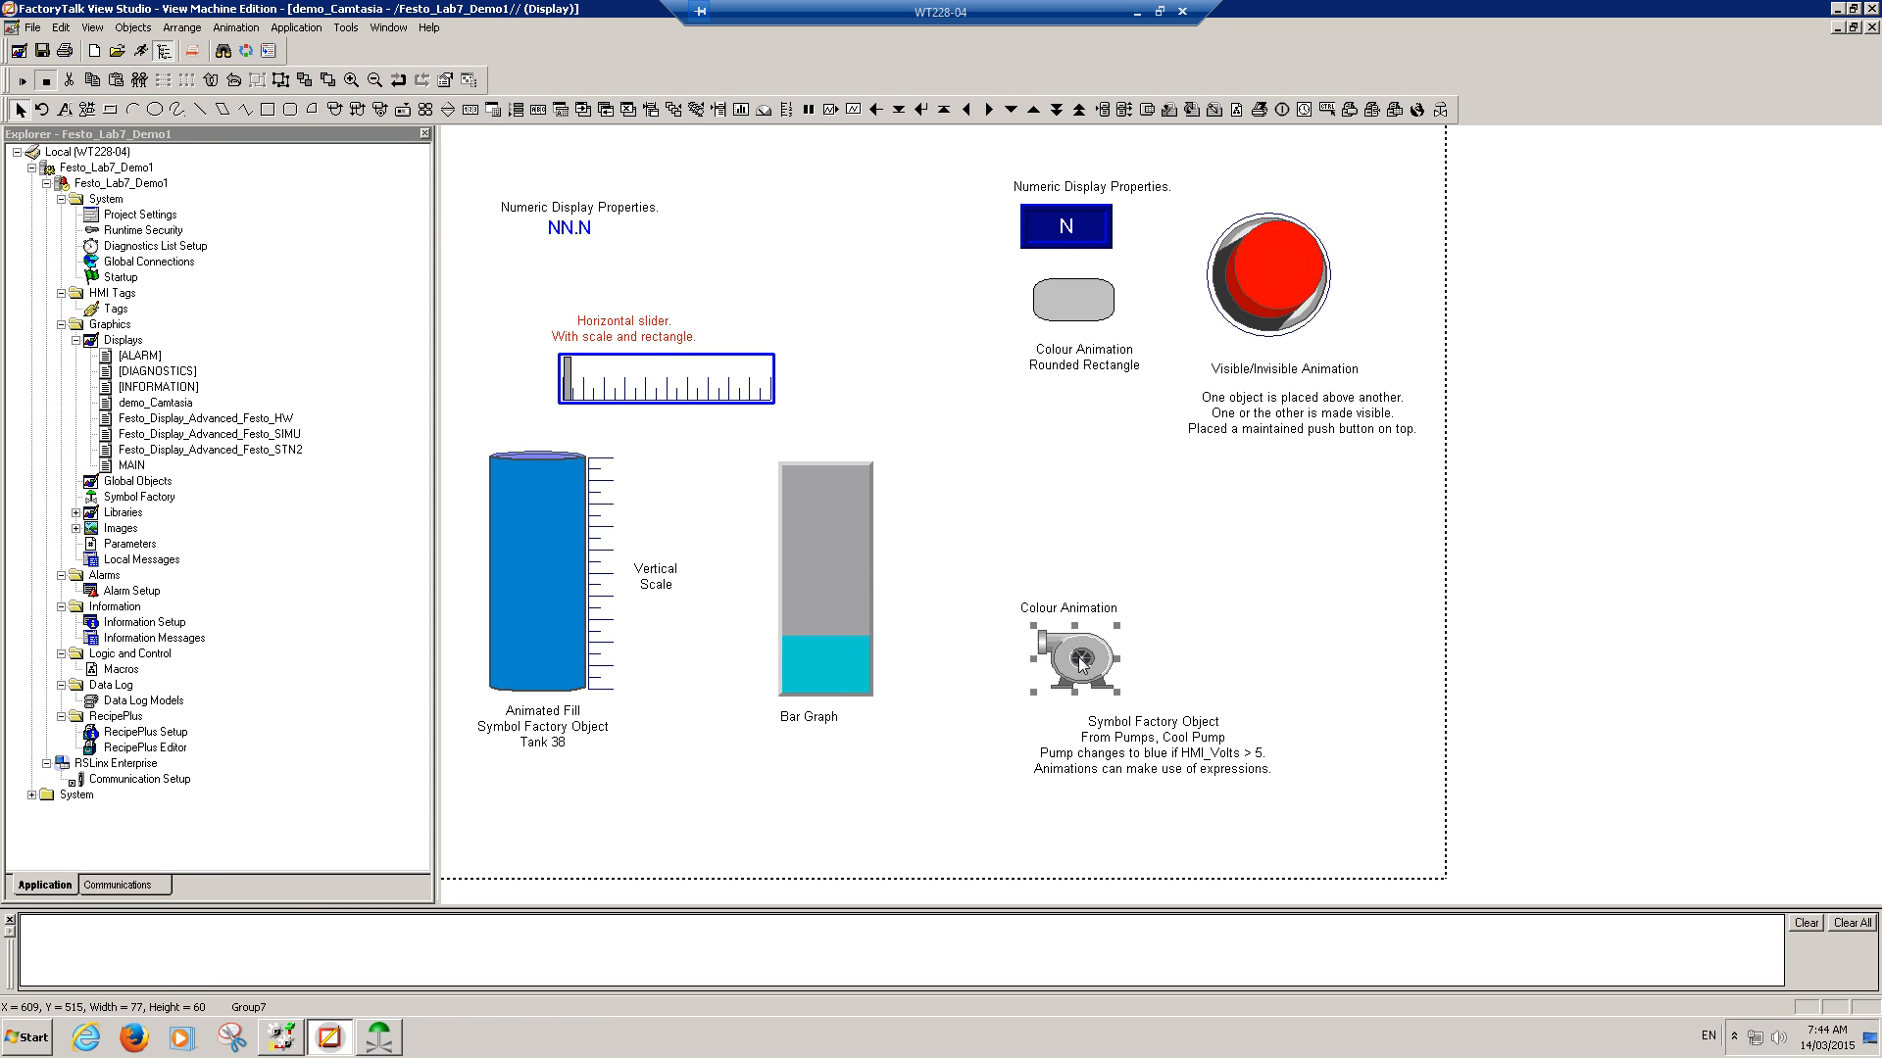
double_click(1079, 657)
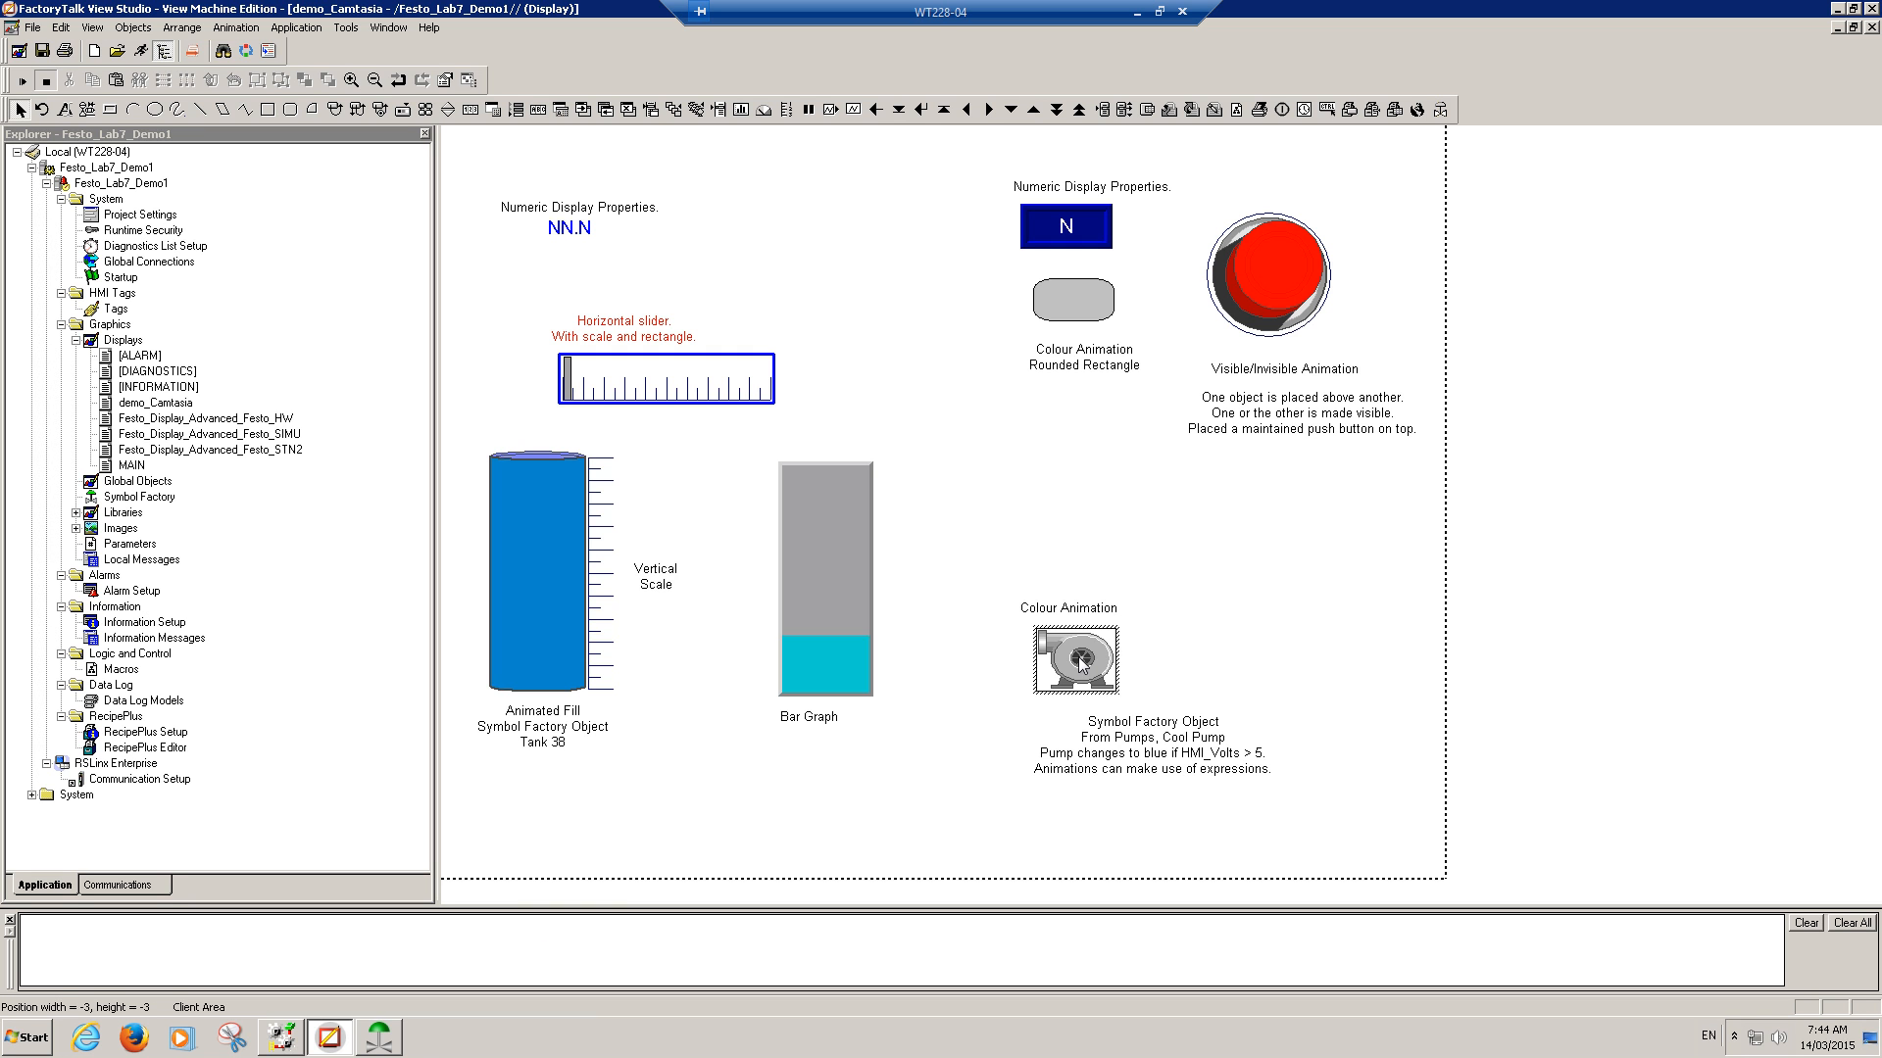
click(1156, 621)
right_click(1071, 657)
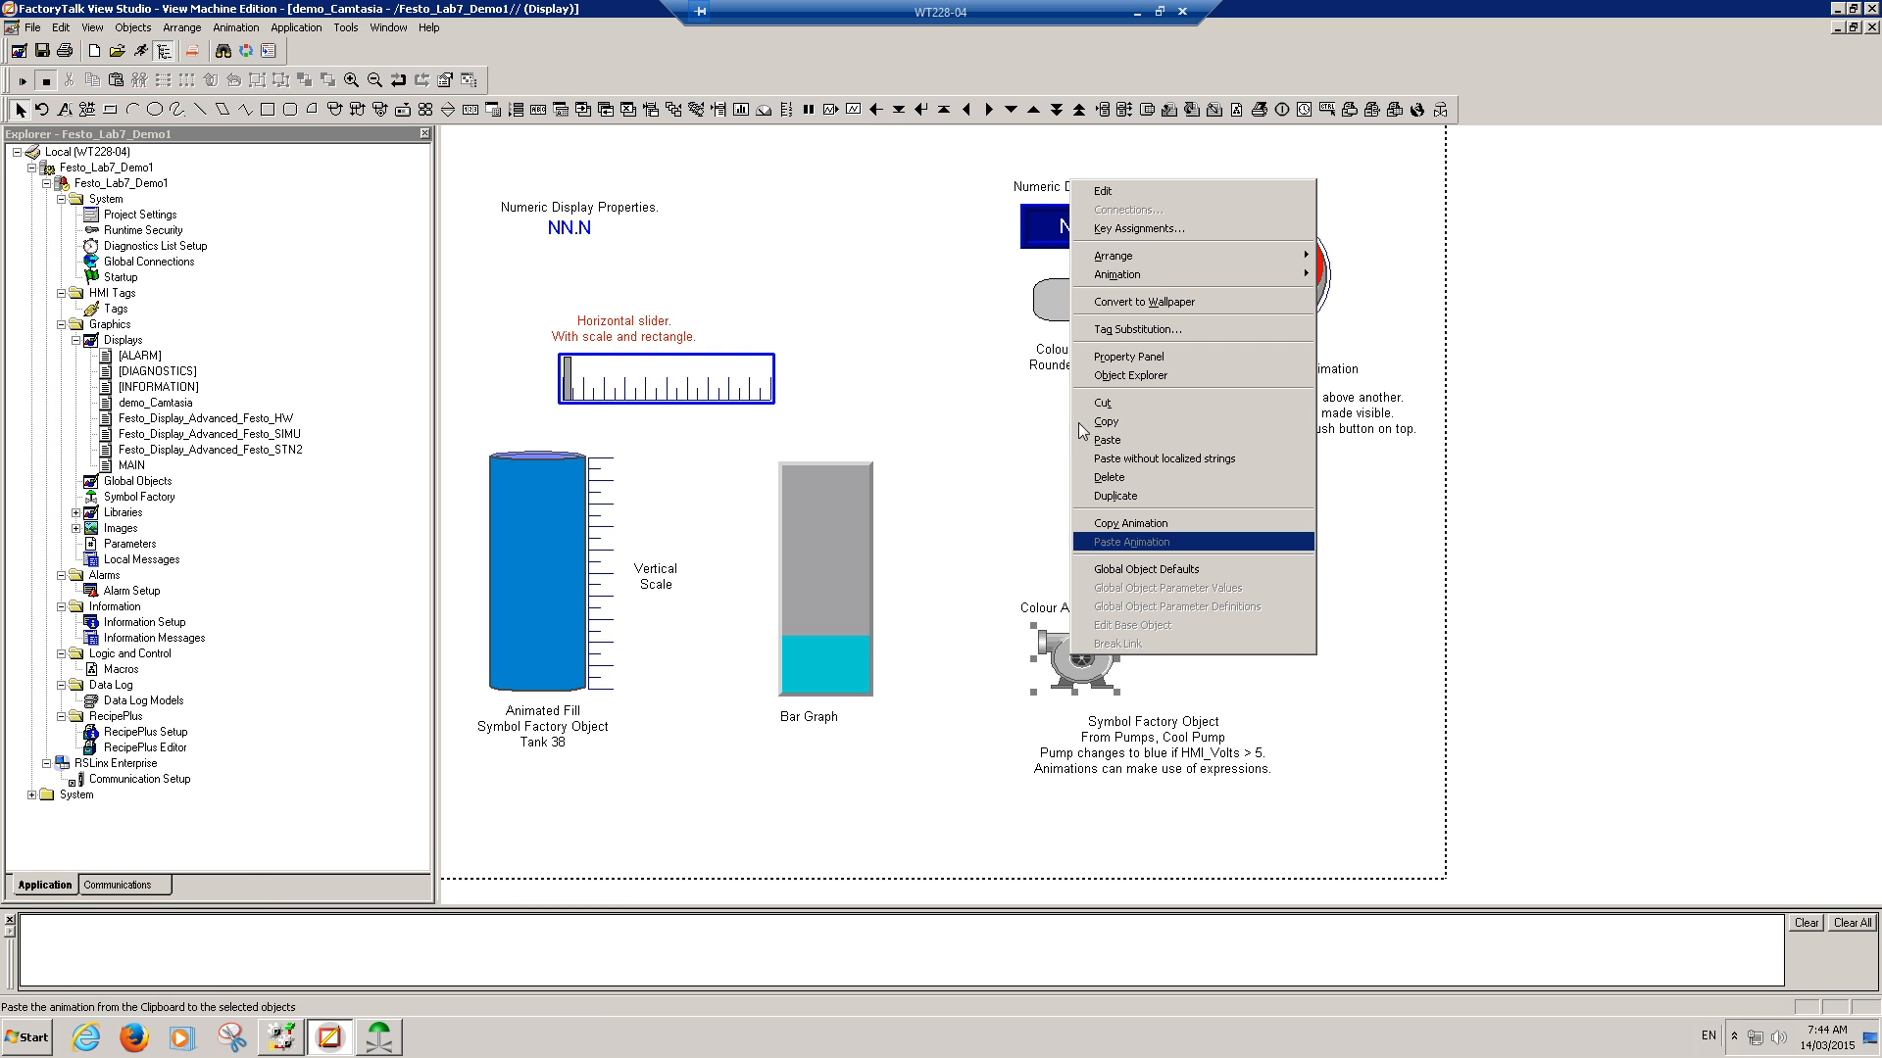
mouse_move(1131, 274)
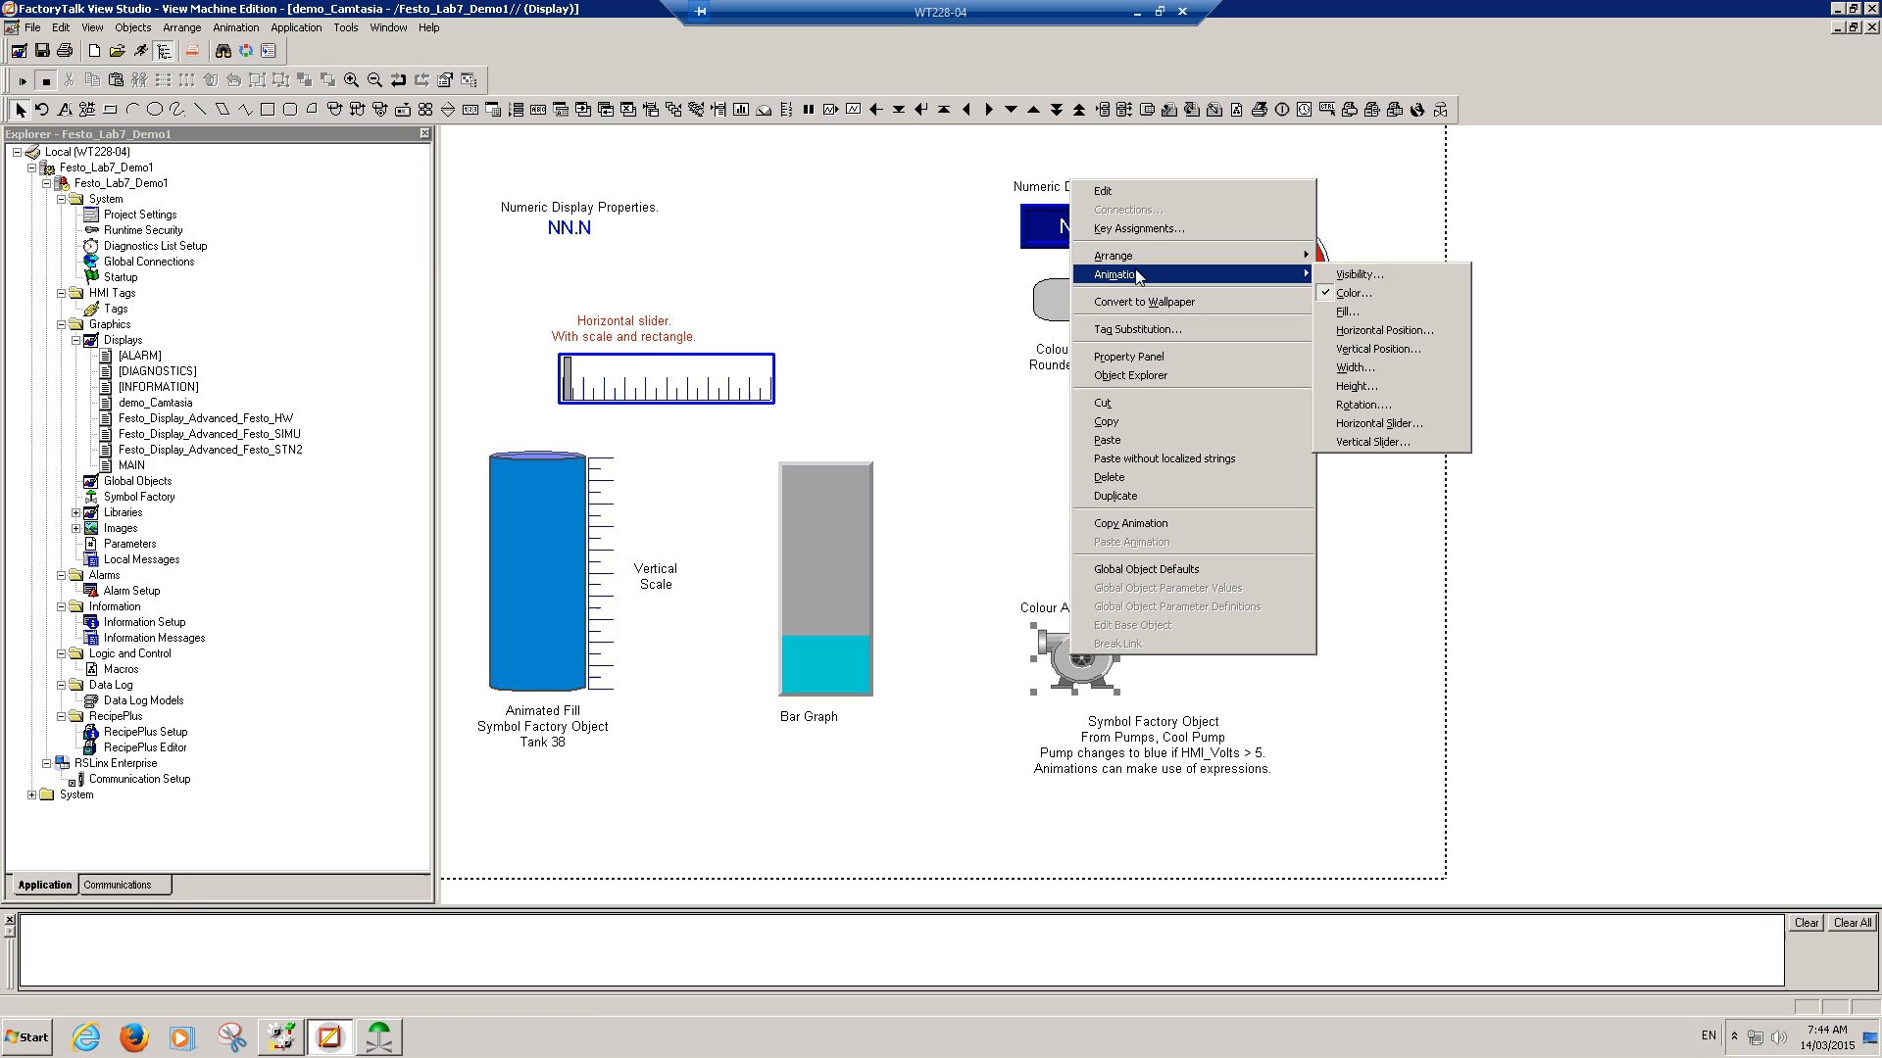
click(1423, 295)
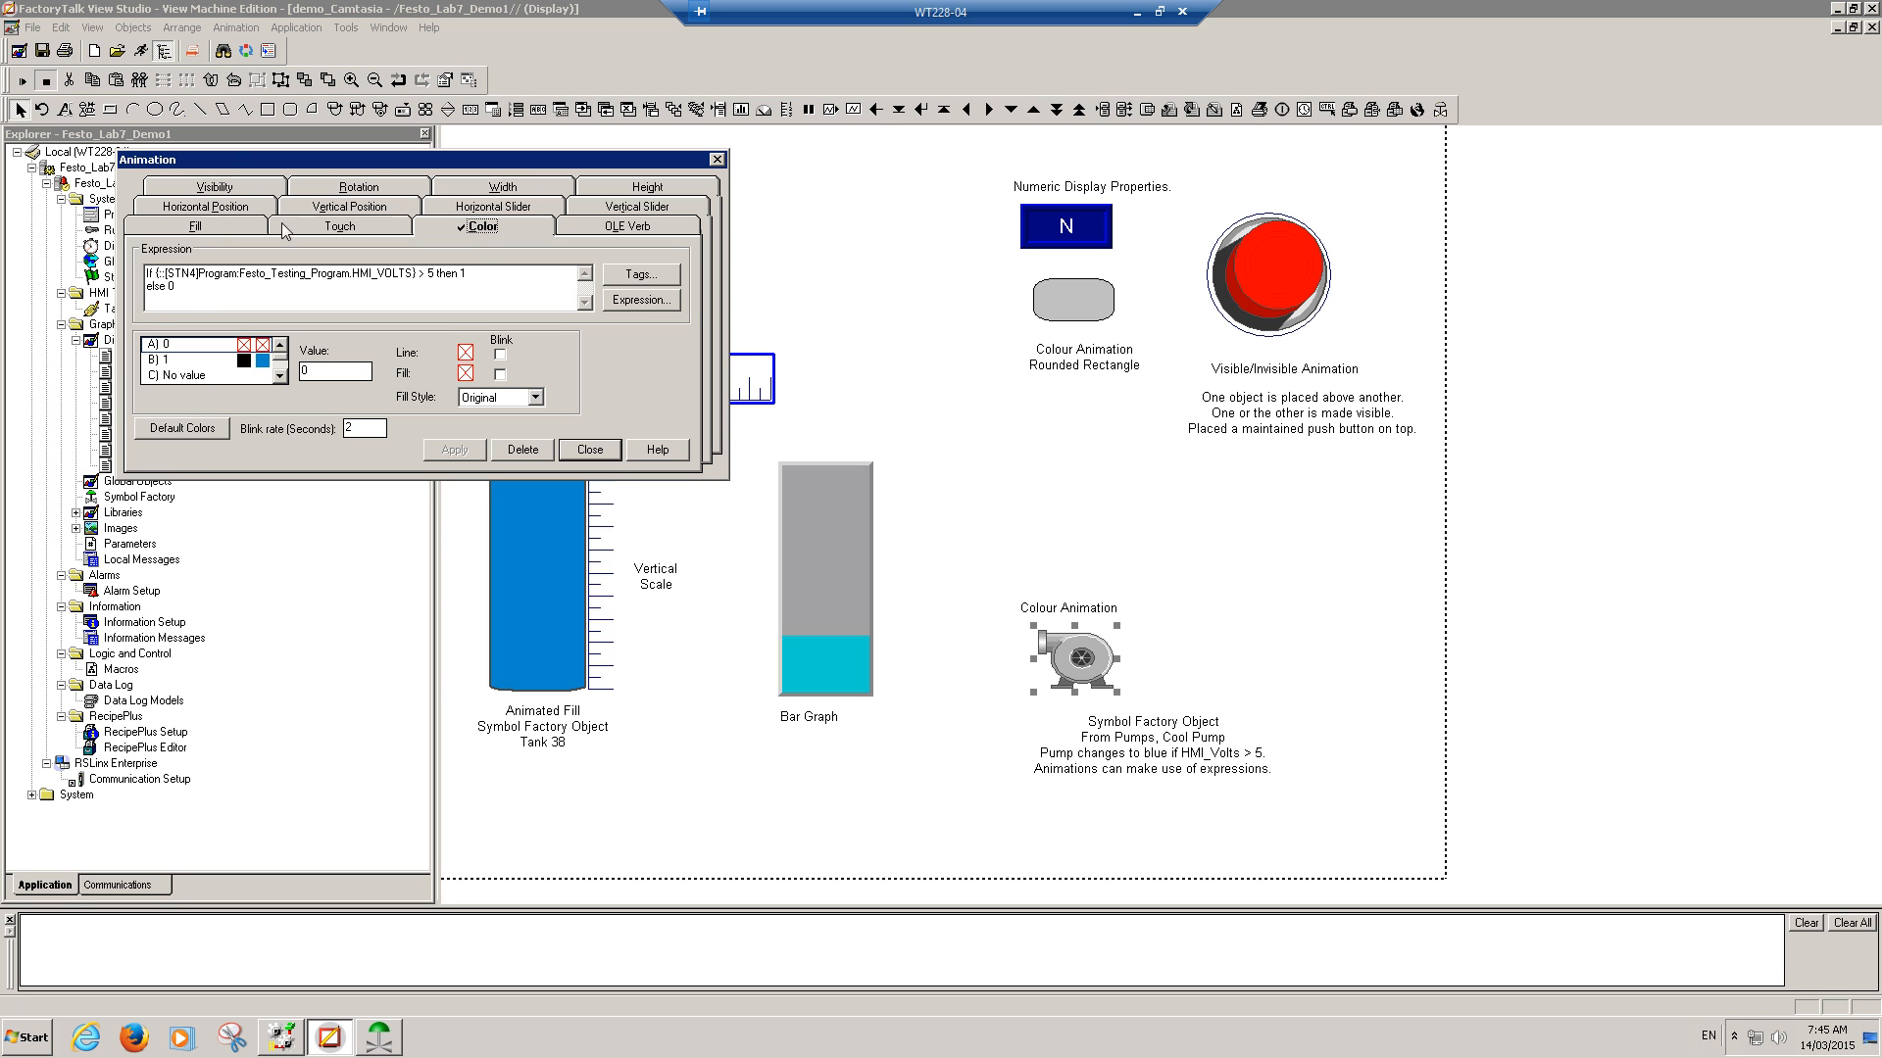
click(638, 301)
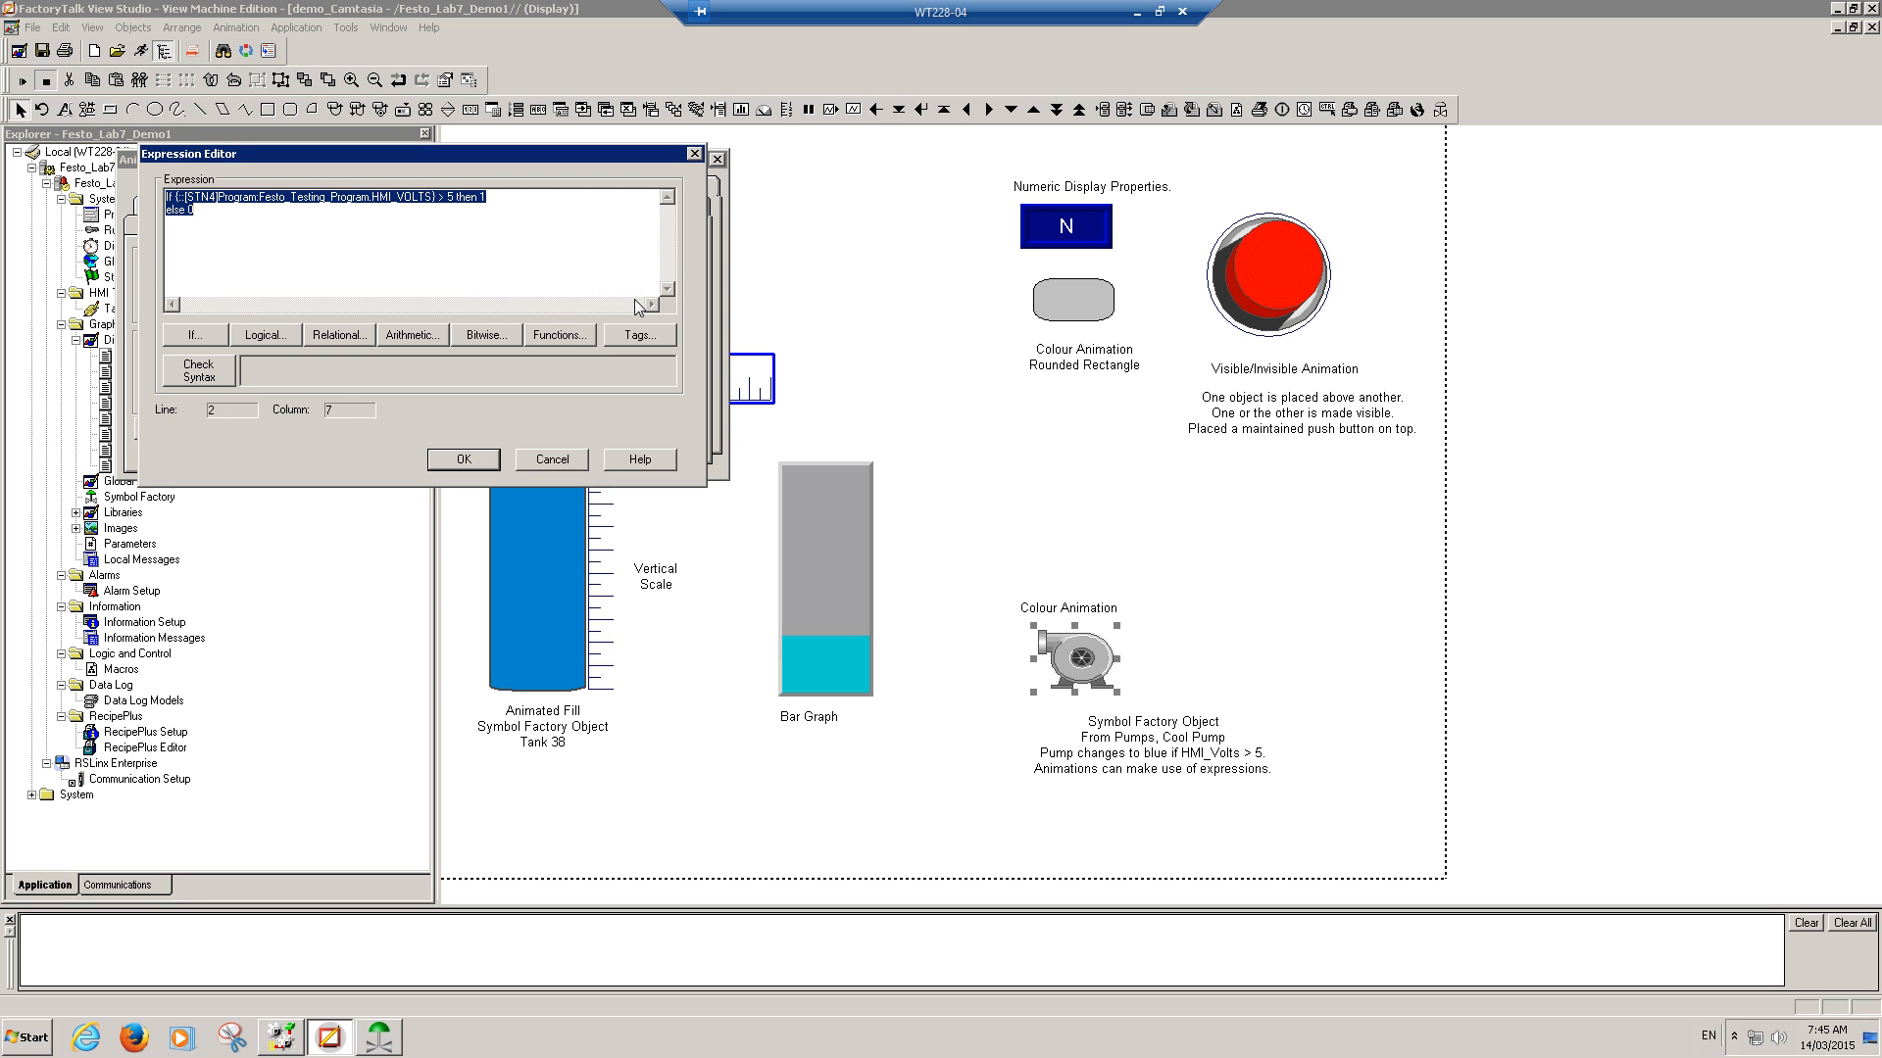
click(358, 279)
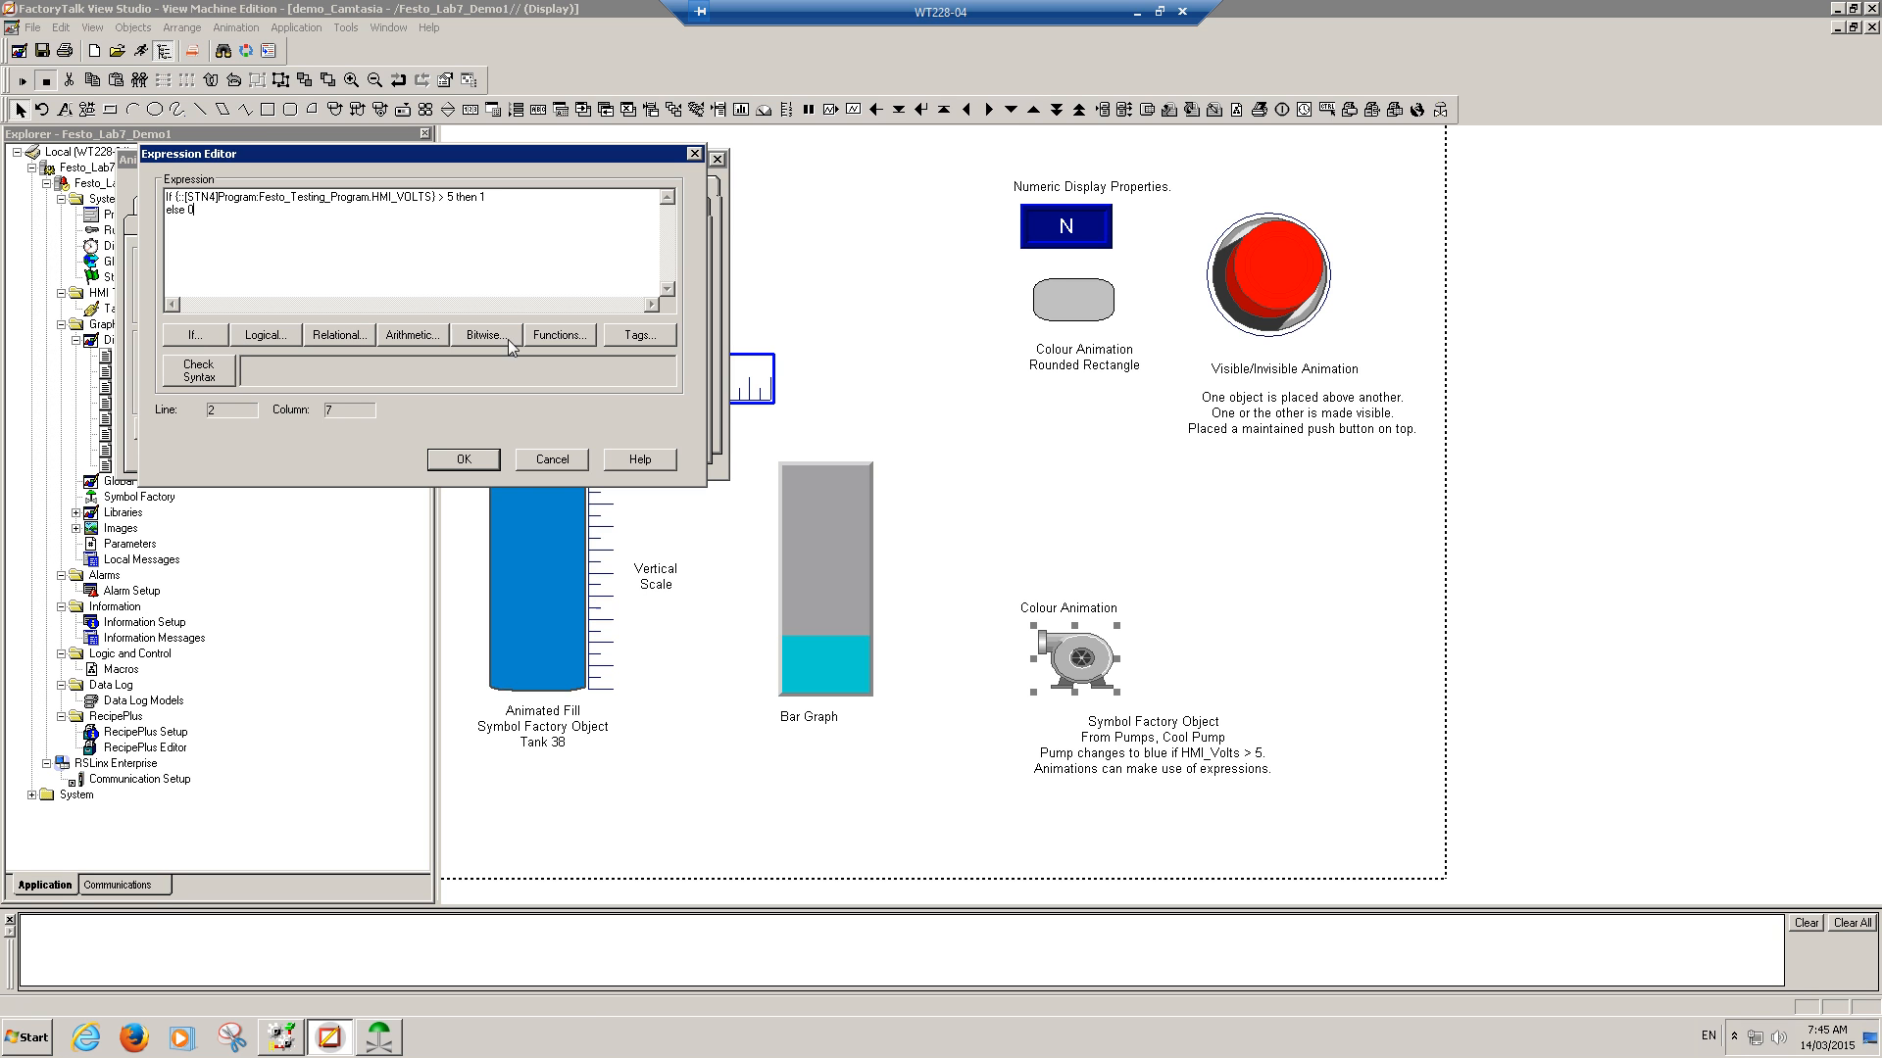
click(462, 460)
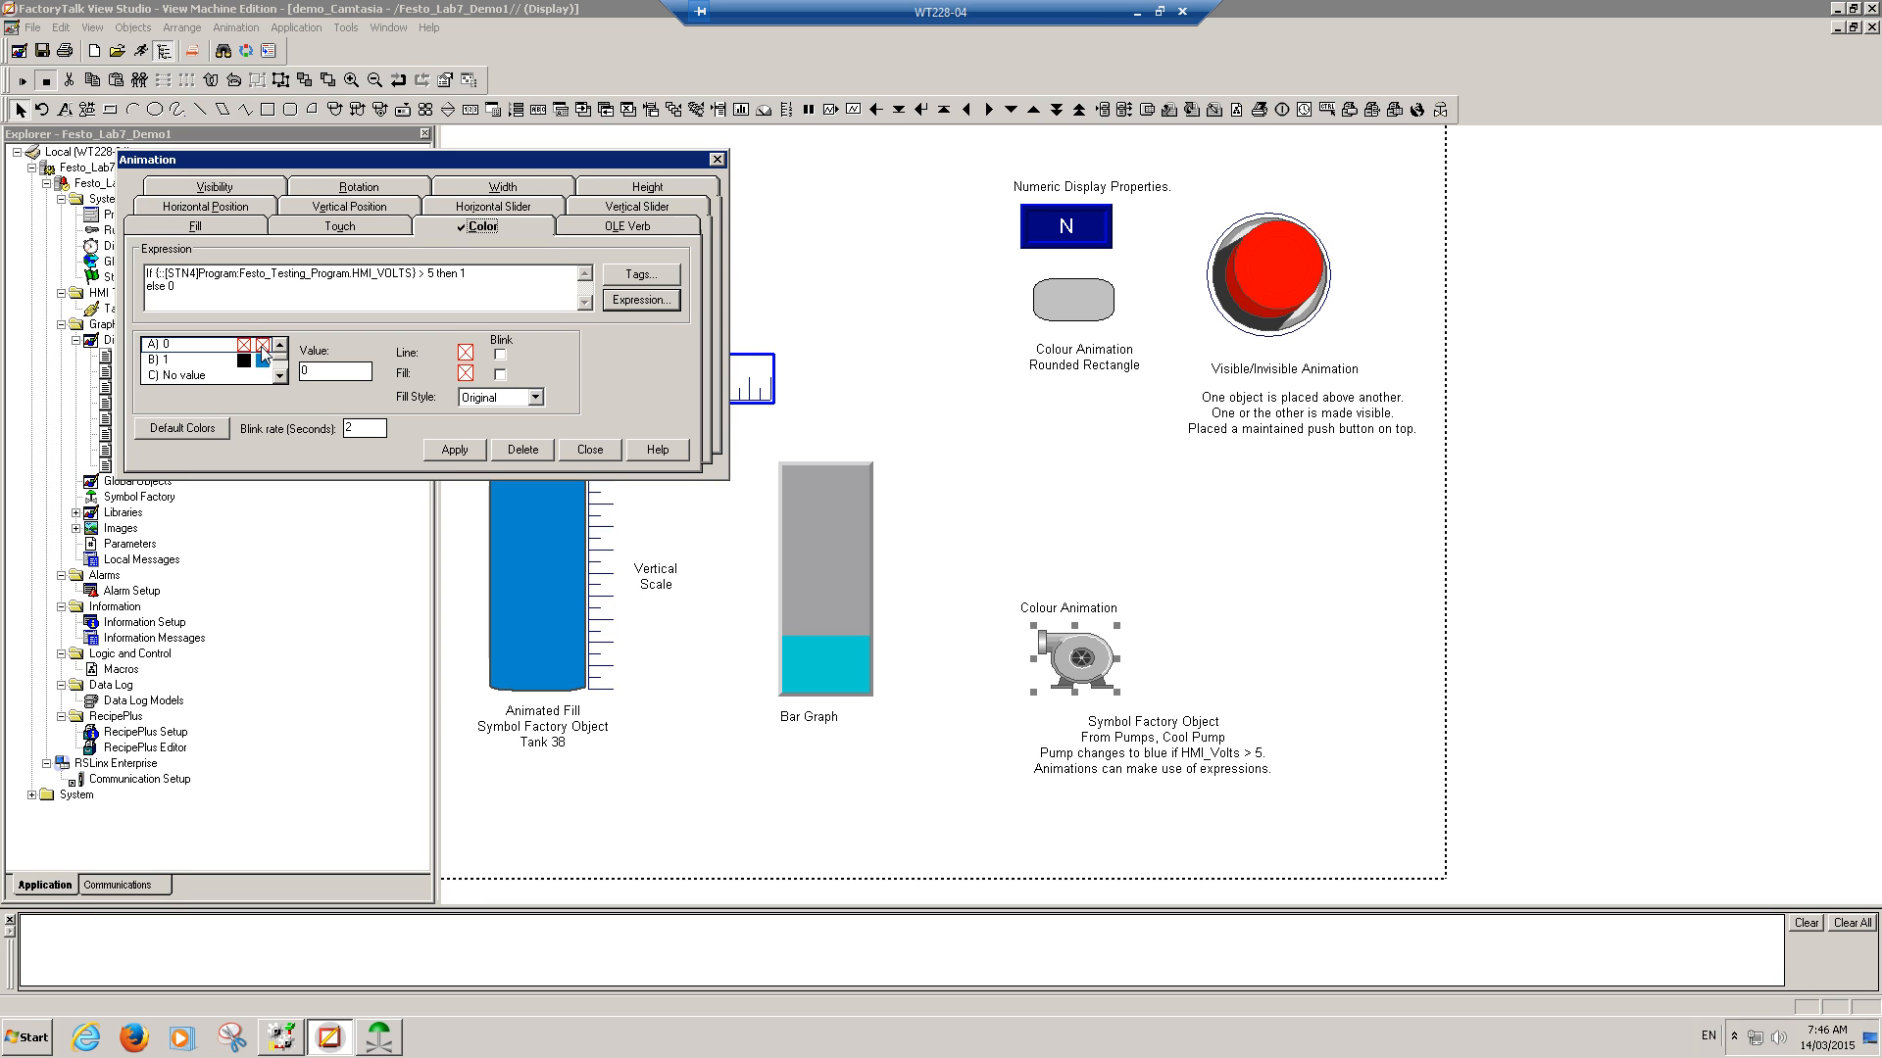
click(468, 445)
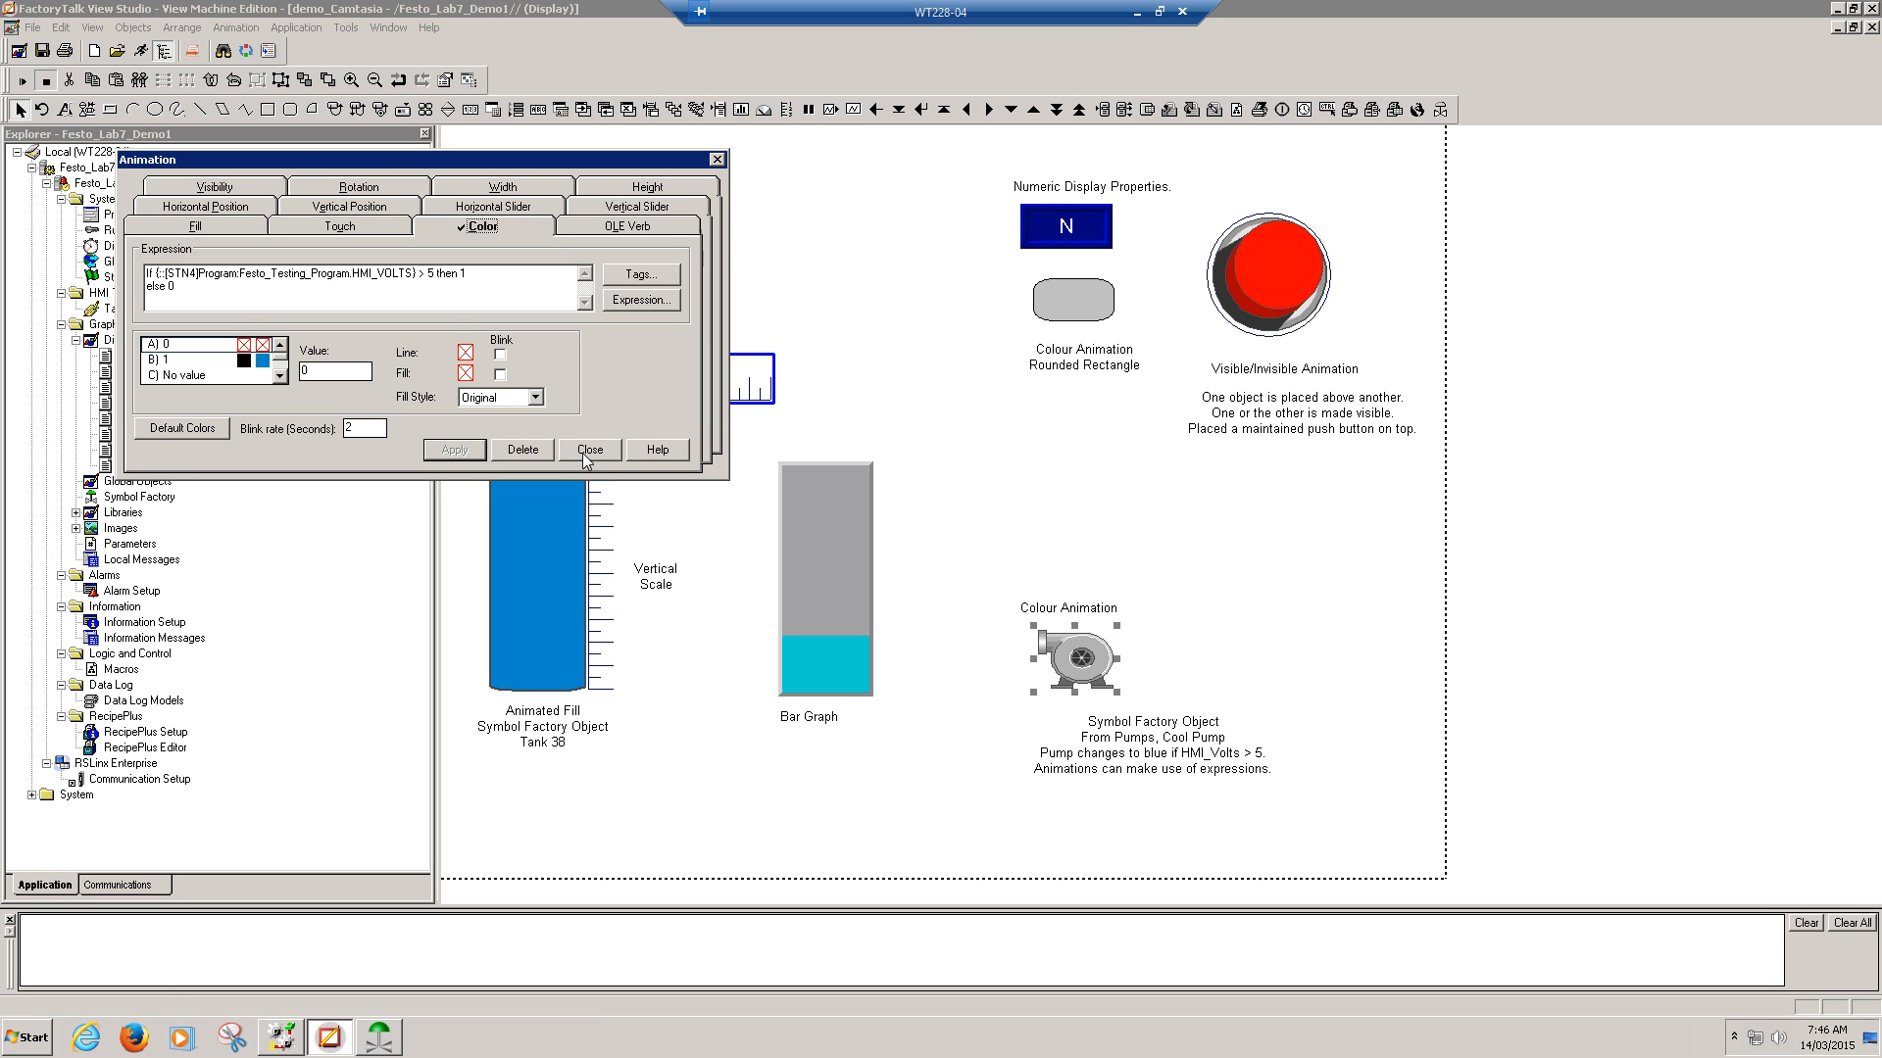
click(588, 450)
Step: Test run the display, move the horizontal slider to about 3.3 to check the pump color, and stop the test
click(19, 83)
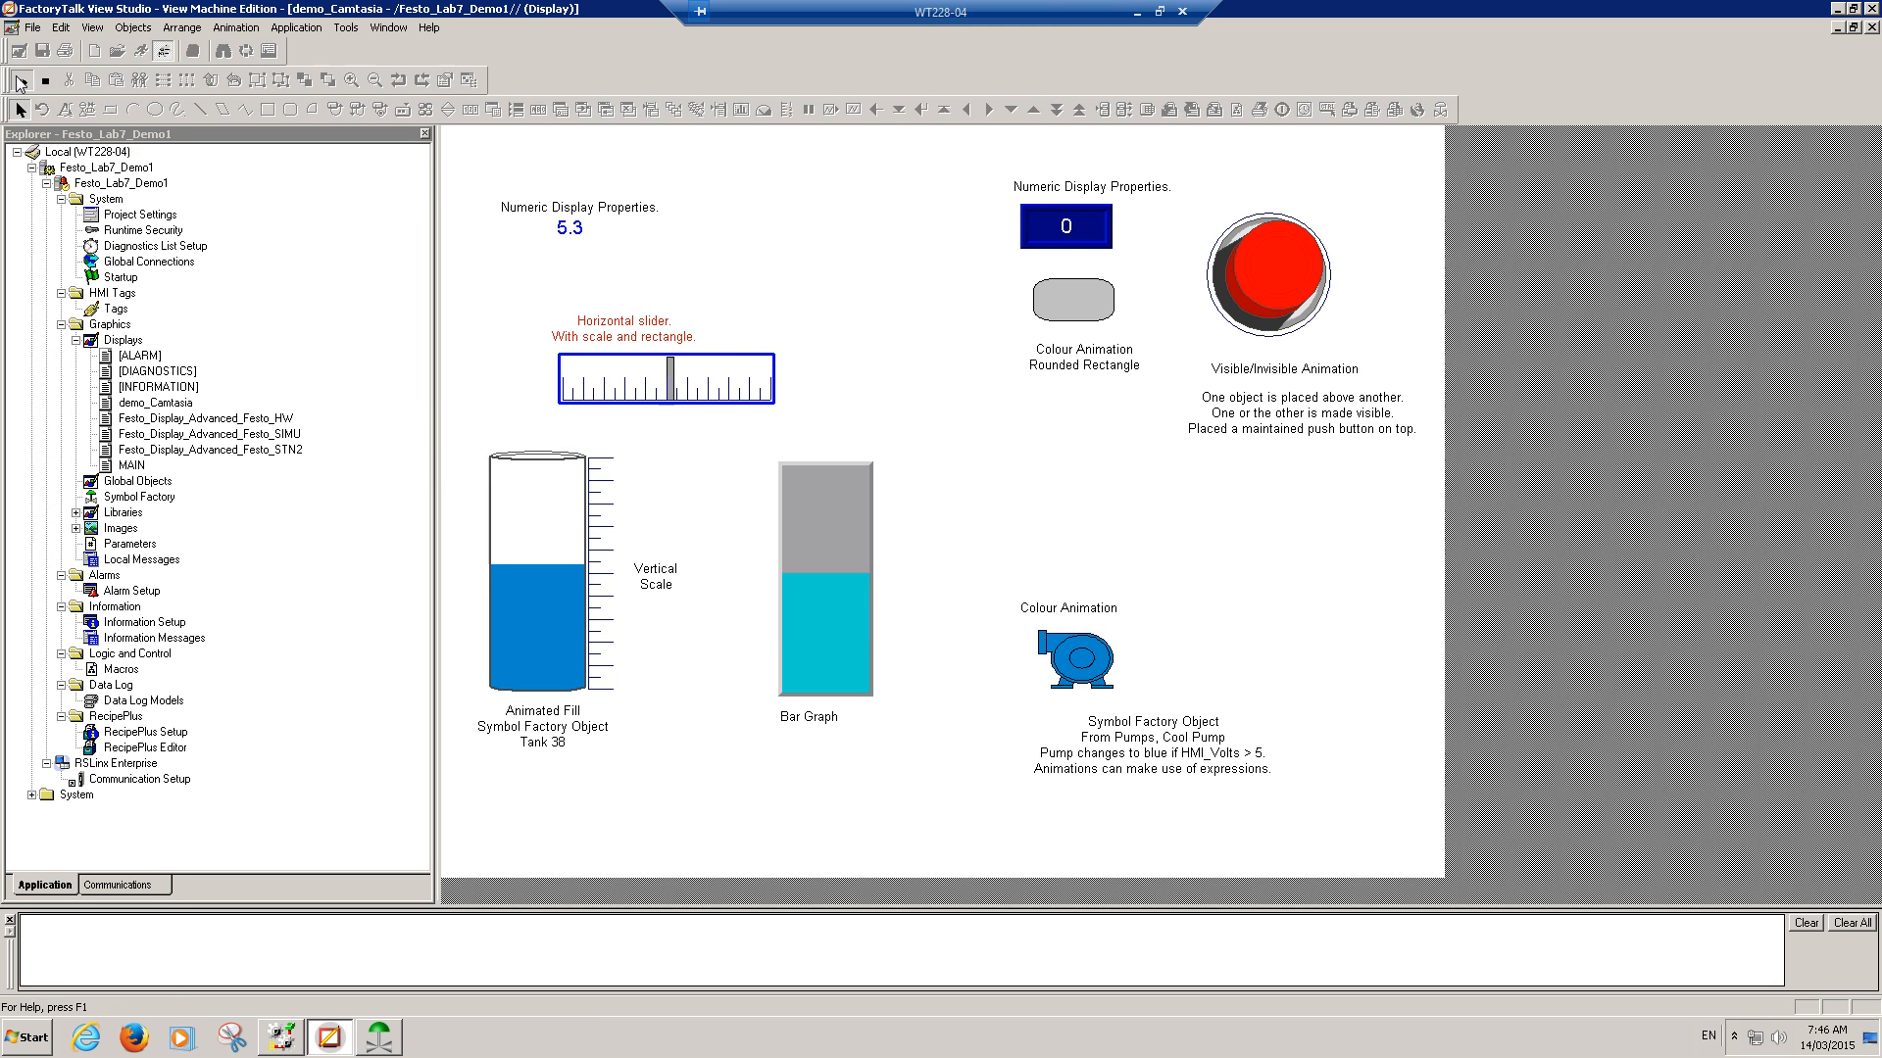
drag(672, 379, 632, 399)
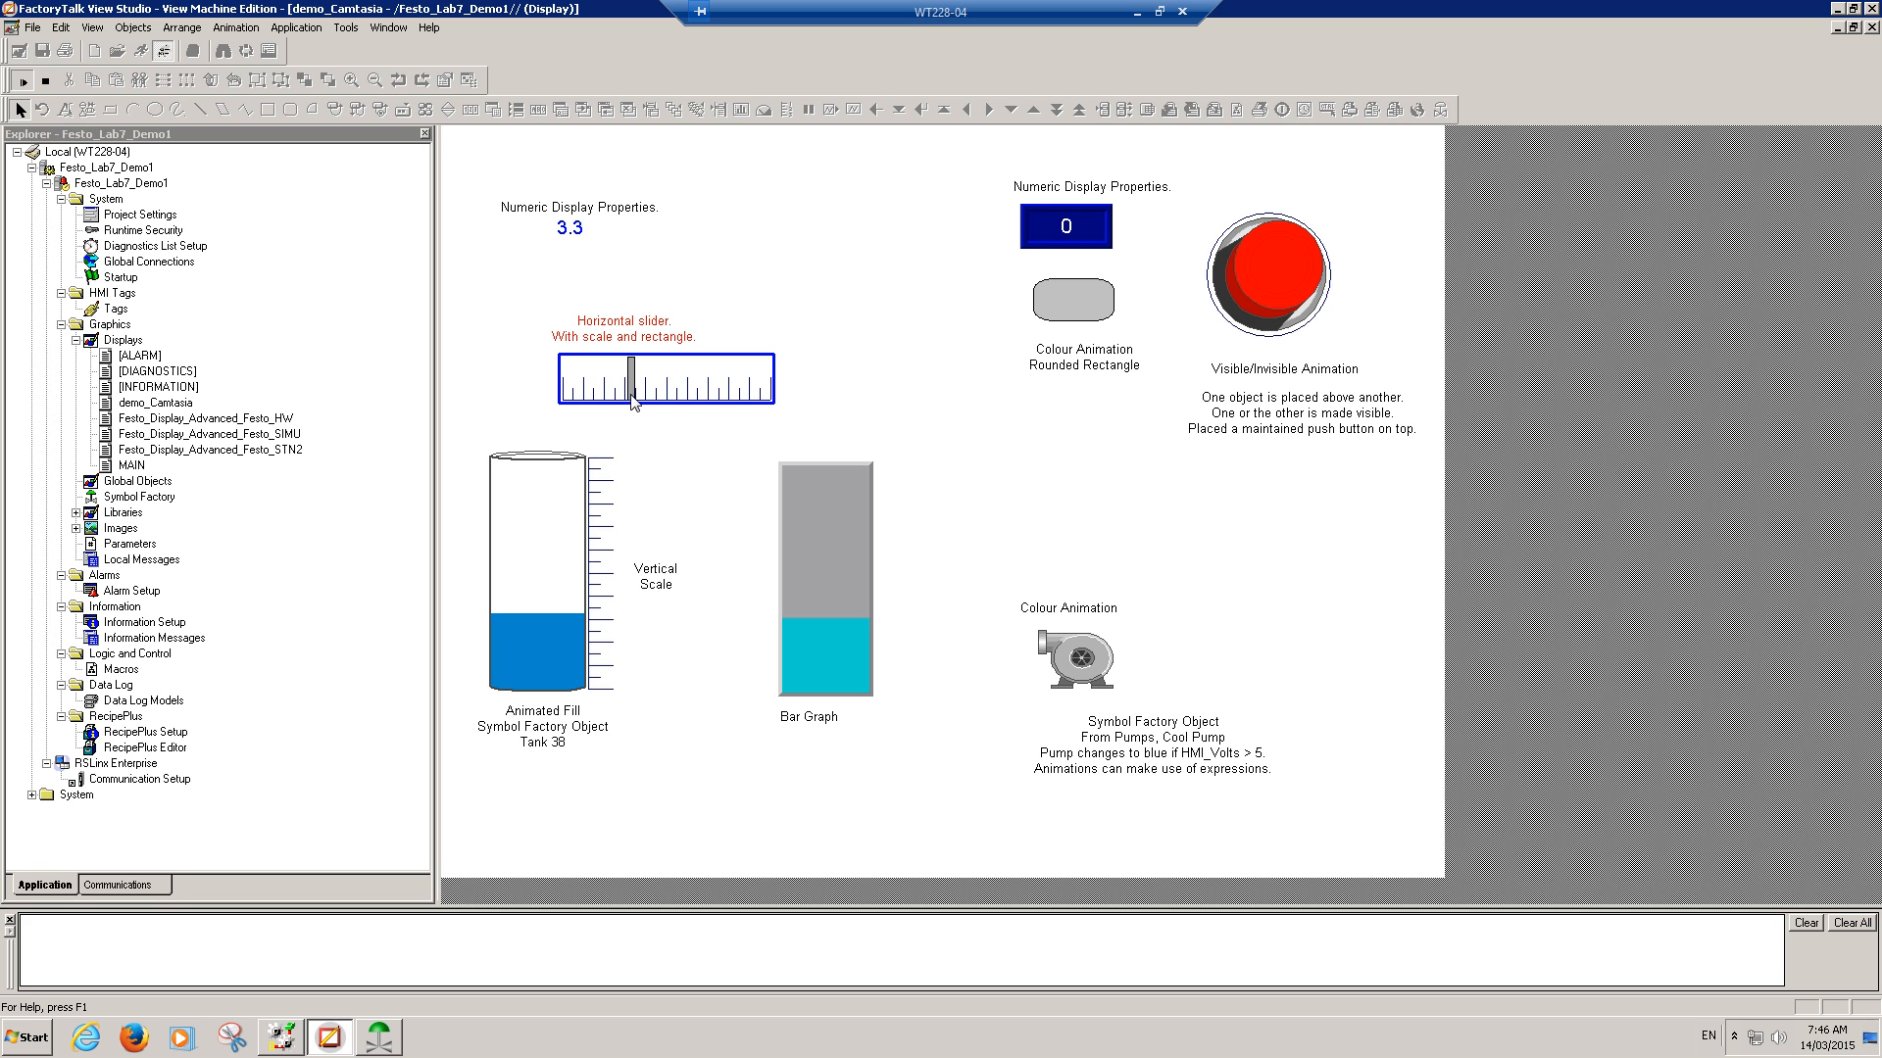
click(57, 81)
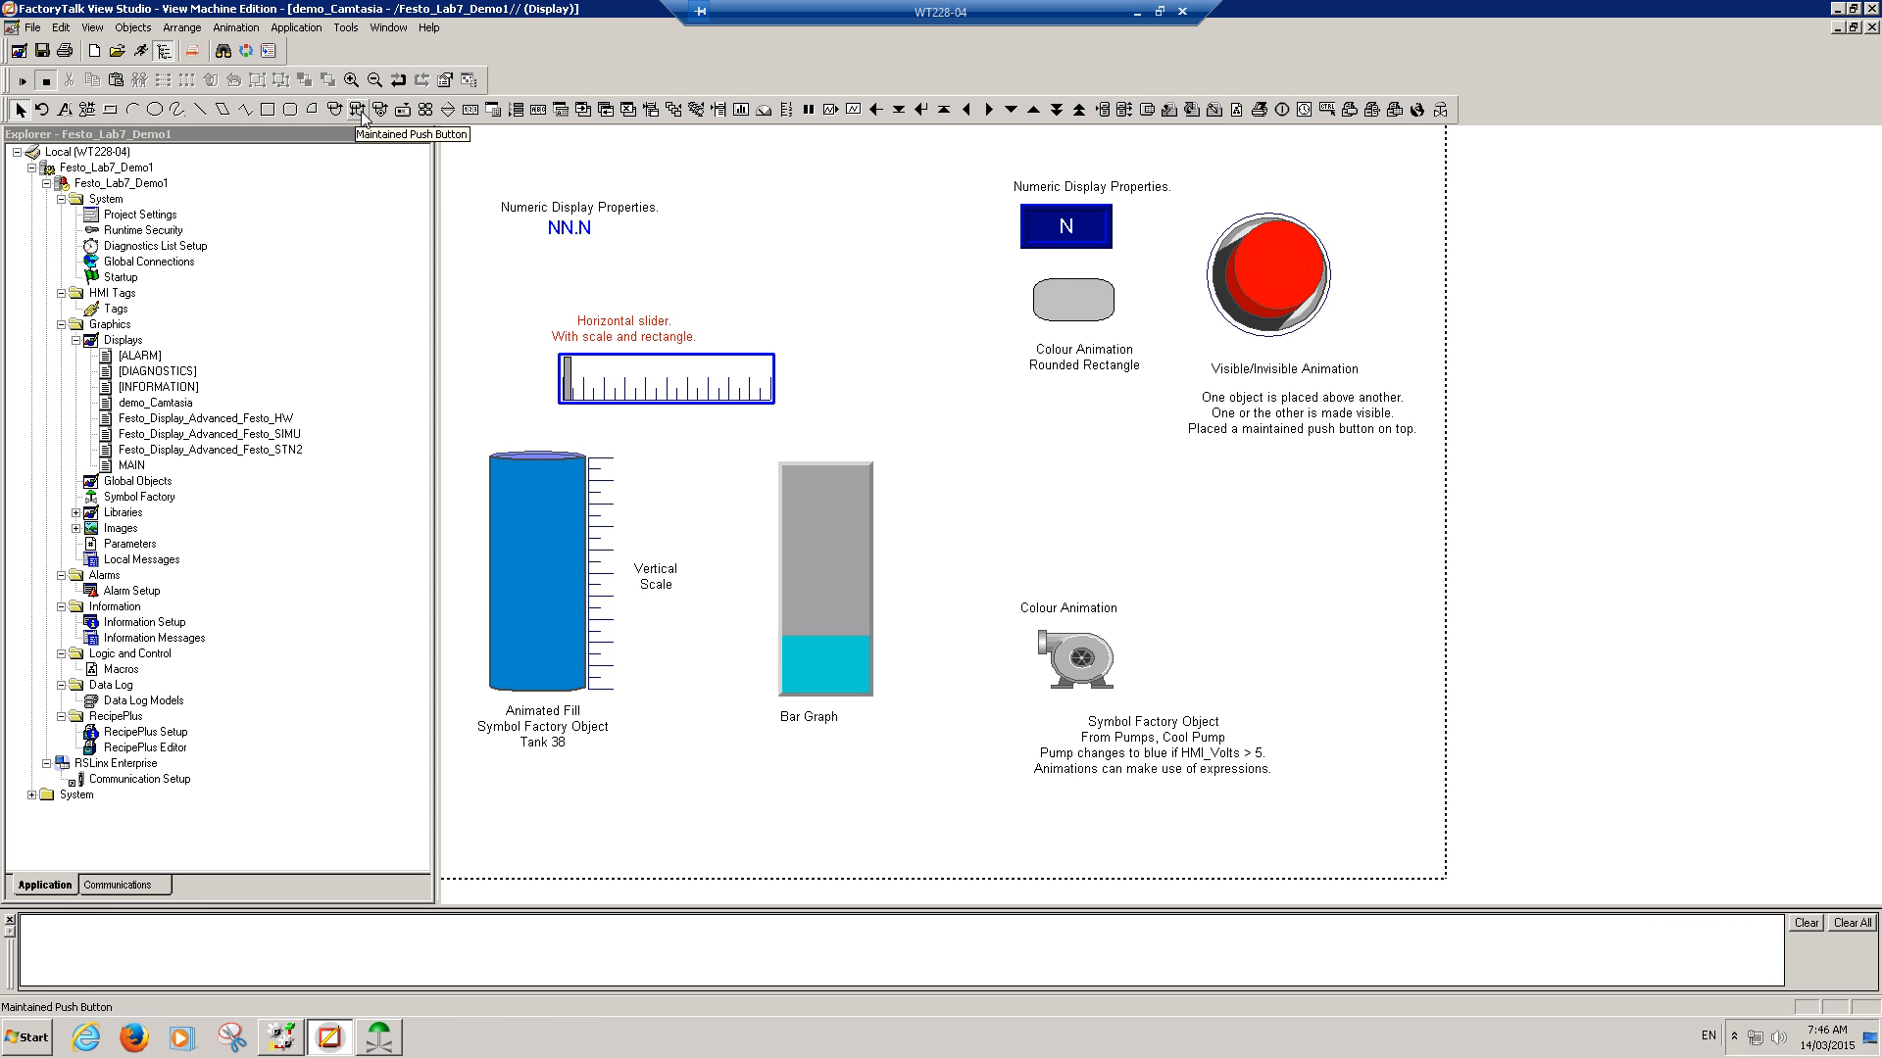